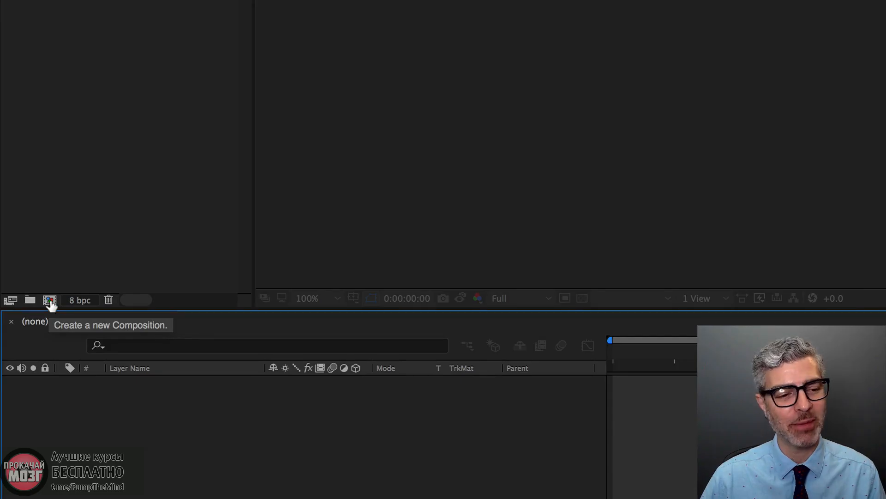
Create a new composition with the HDTV 1080 29.97 preset and set its duration to 0;00;30;00.
{"action": "left_click", "coordinate": [50, 300]}
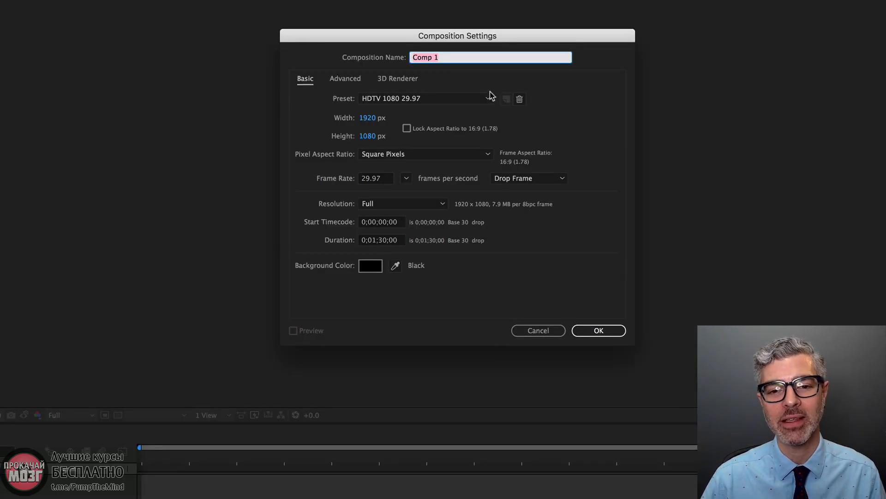
{"action": "left_click", "coordinate": [451, 98]}
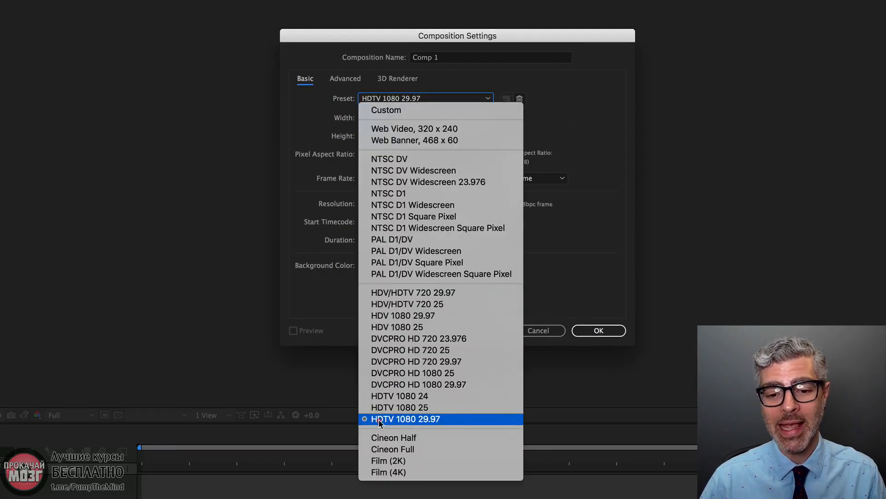
{"action": "left_click", "coordinate": [442, 421]}
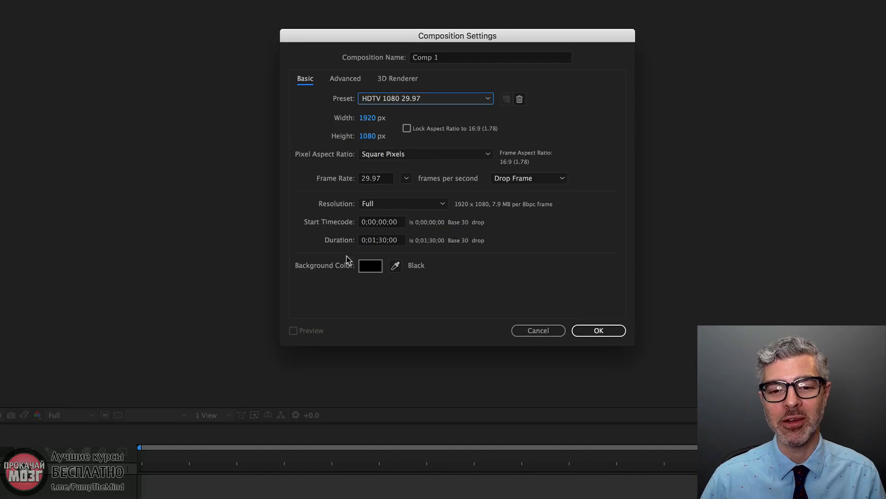
{"action": "left_click", "coordinate": [375, 241]}
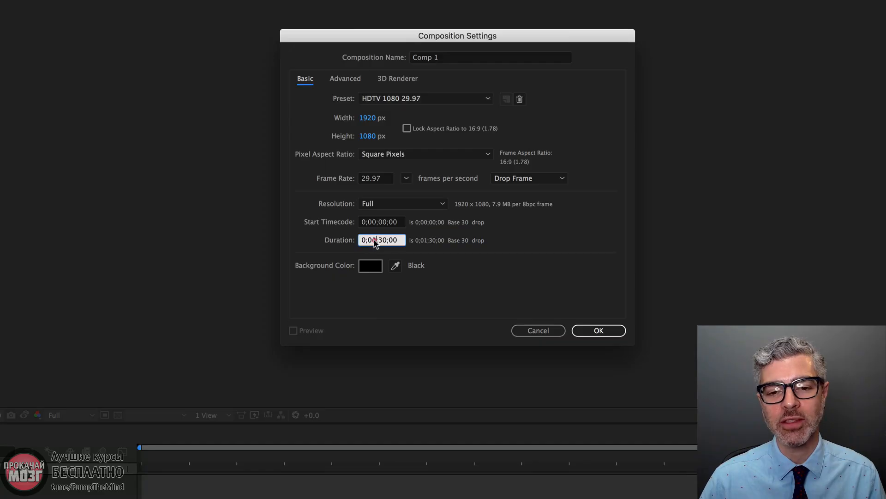
{"action": "type", "text": "0"}
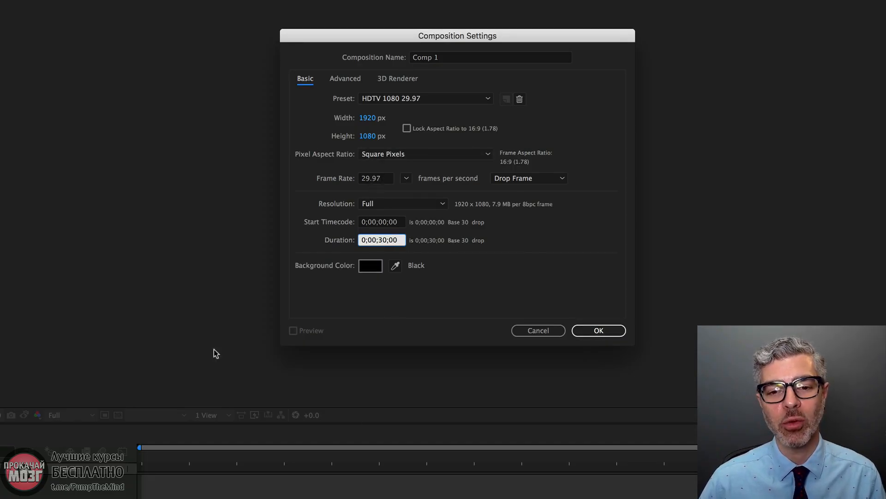
Name the new composition Animation and accept its settings.
{"action": "left_click", "coordinate": [445, 56]}
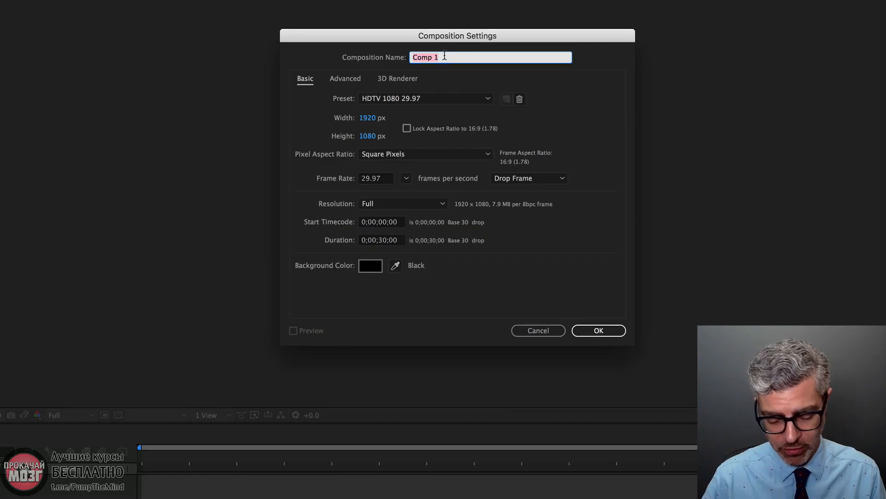
{"action": "type", "text": "Animating"}
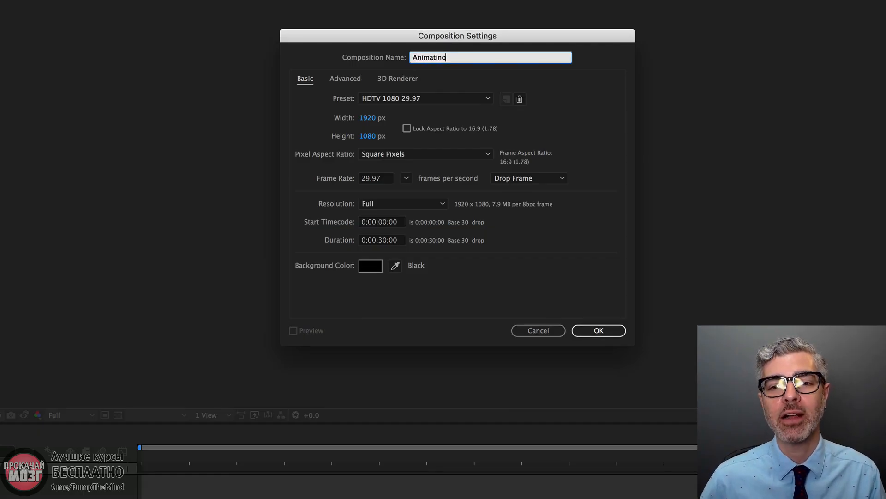
{"action": "key", "text": "BackSpace"}
{"action": "key", "text": "BackSpace"}
{"action": "type", "text": "on"}
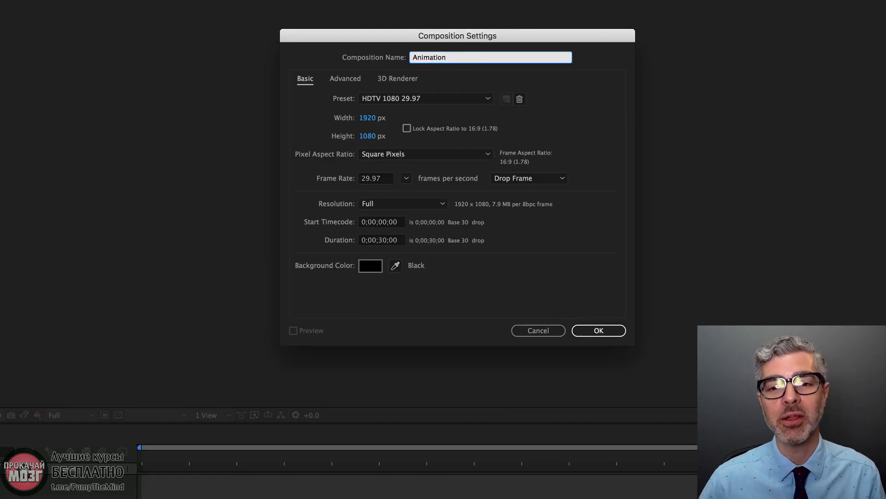
{"action": "left_click", "coordinate": [613, 330]}
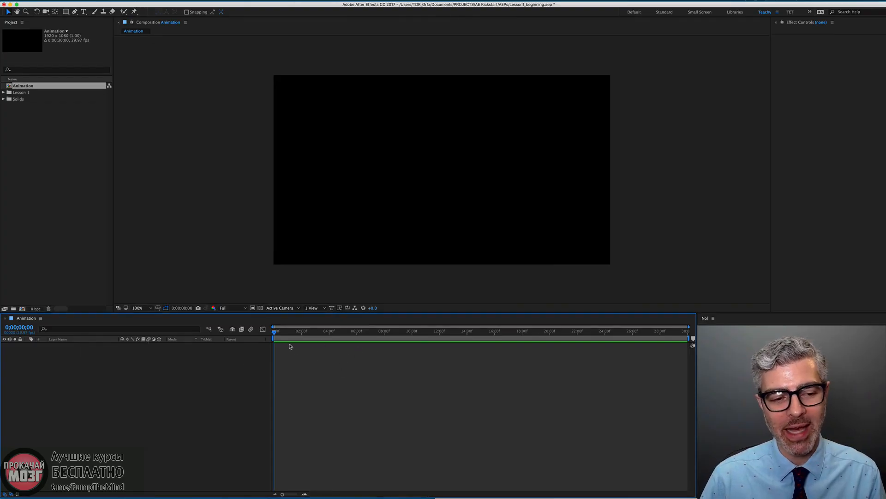
{"action": "left_click_drag", "start_coordinate": [293, 334], "coordinate": [152, 330]}
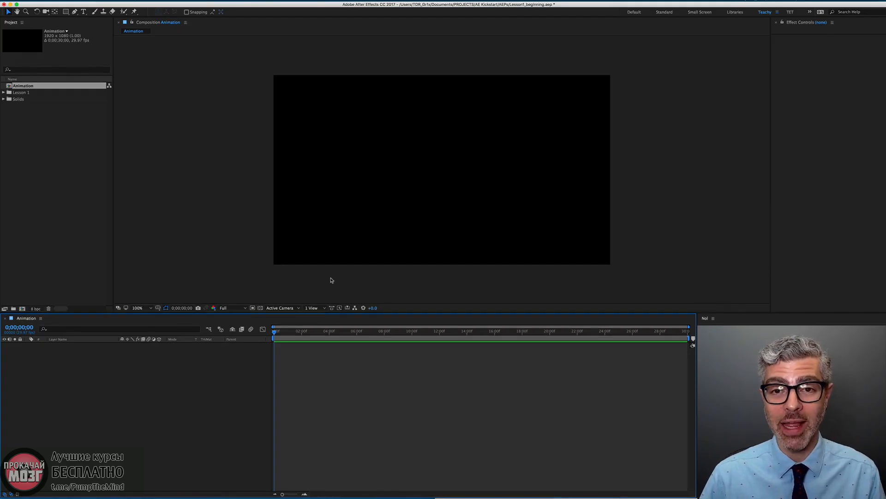
Add a composition-sized solid layer in the dark blue colour 17496C.
{"action": "key", "text": "super+y"}
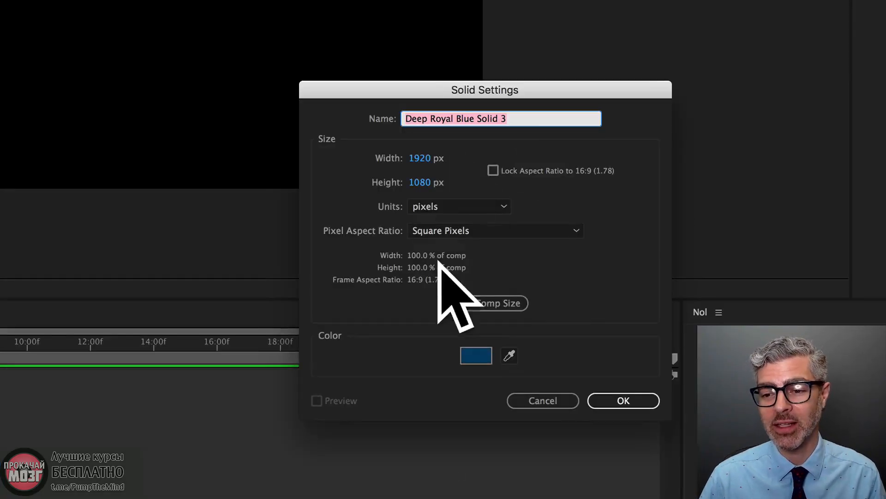
{"action": "left_click", "coordinate": [475, 358]}
{"action": "left_click_drag", "start_coordinate": [418, 333], "coordinate": [392, 328]}
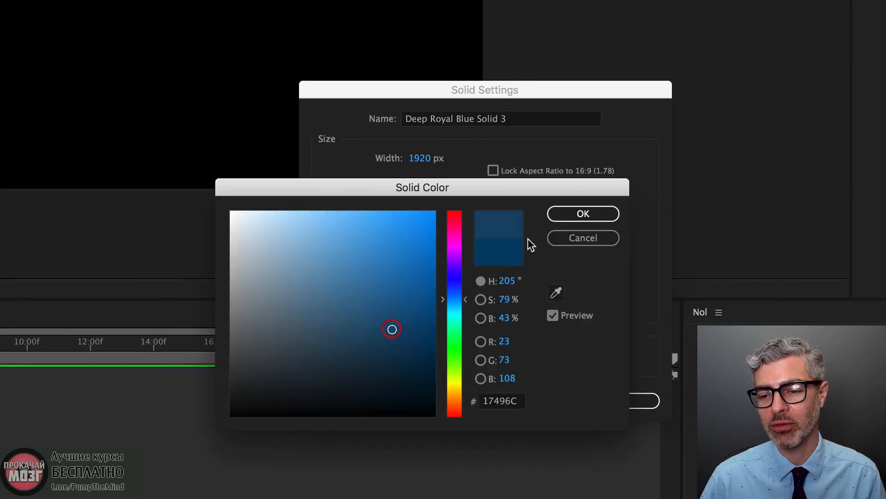
{"action": "left_click", "coordinate": [574, 212]}
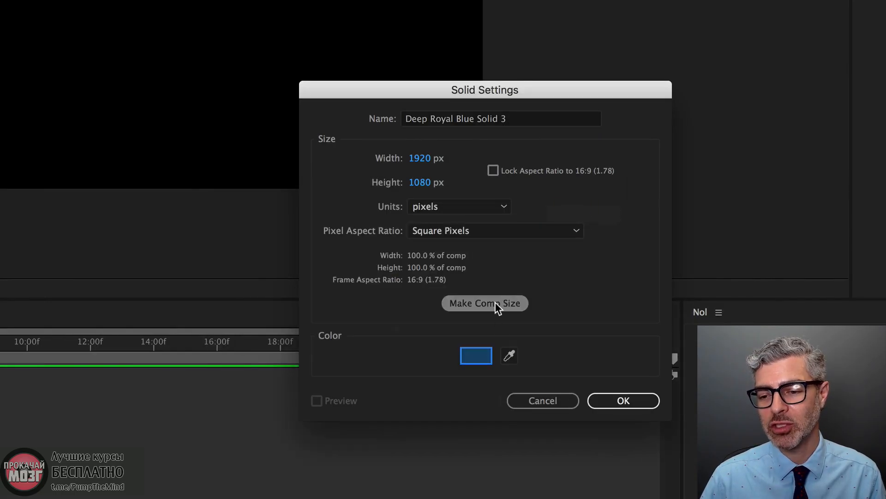
{"action": "left_click", "coordinate": [624, 402]}
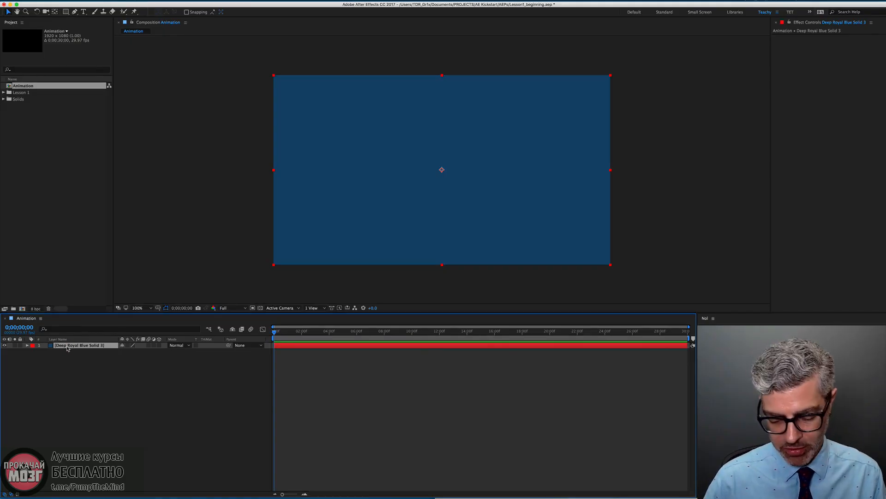
Rename the blue solid layer BG and lock it so it cannot be selected in the composition.
{"action": "key", "text": "Return"}
{"action": "type", "text": "BG"}
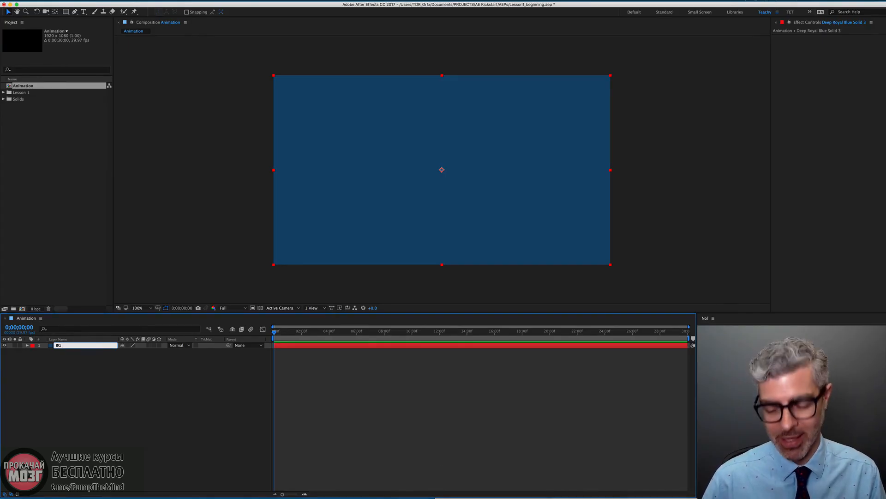
{"action": "key", "text": "Return"}
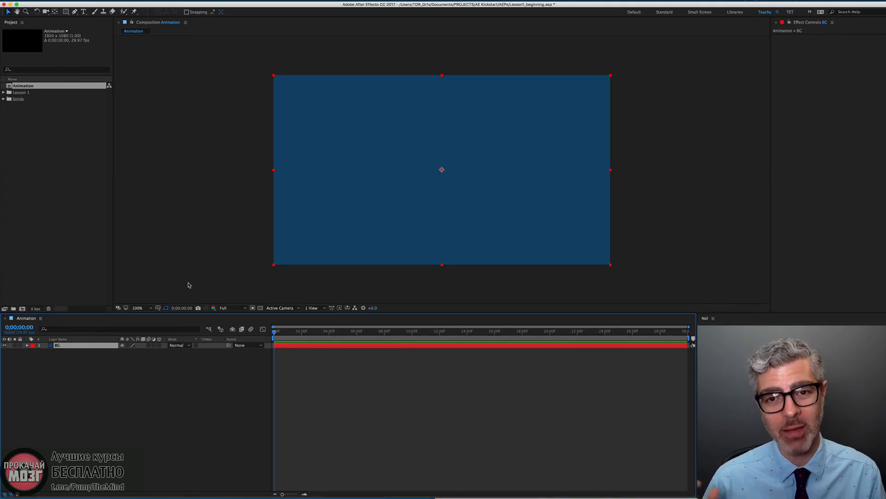
{"action": "left_click", "coordinate": [20, 346]}
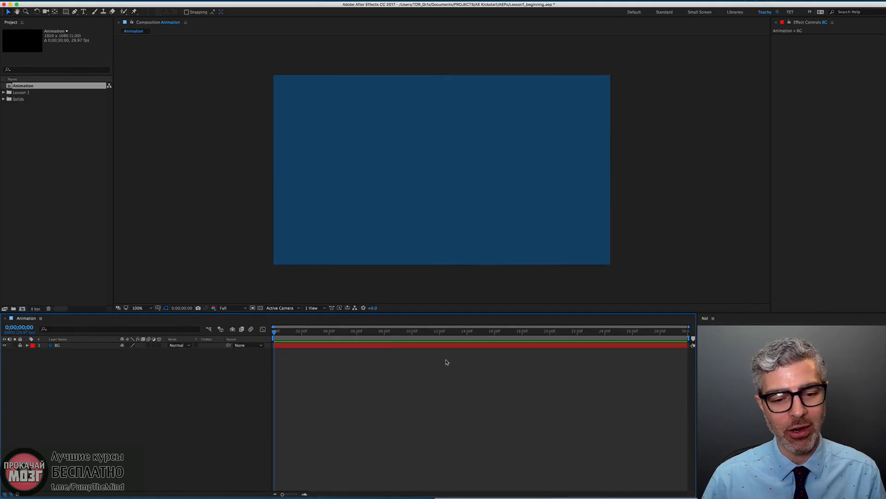
{"action": "left_click", "coordinate": [428, 139]}
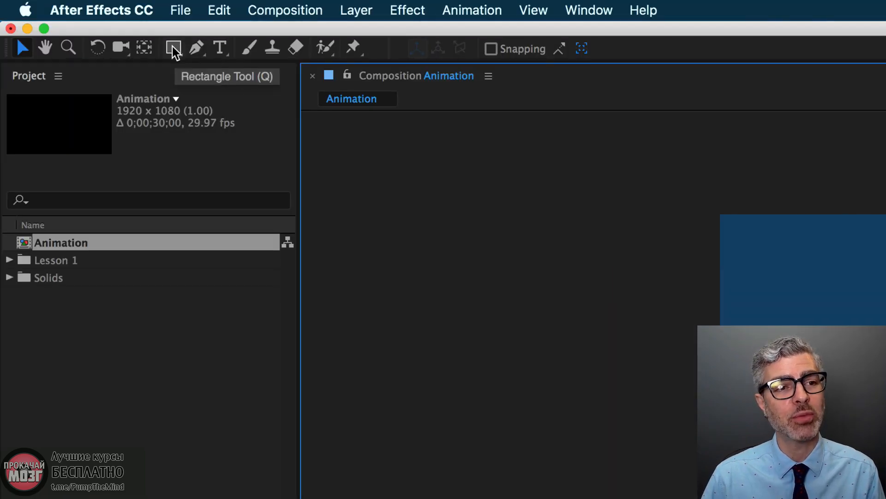
Activate the Rectangle tool and set the shape fill colour to yellow FEE505.
{"action": "left_click", "coordinate": [173, 48]}
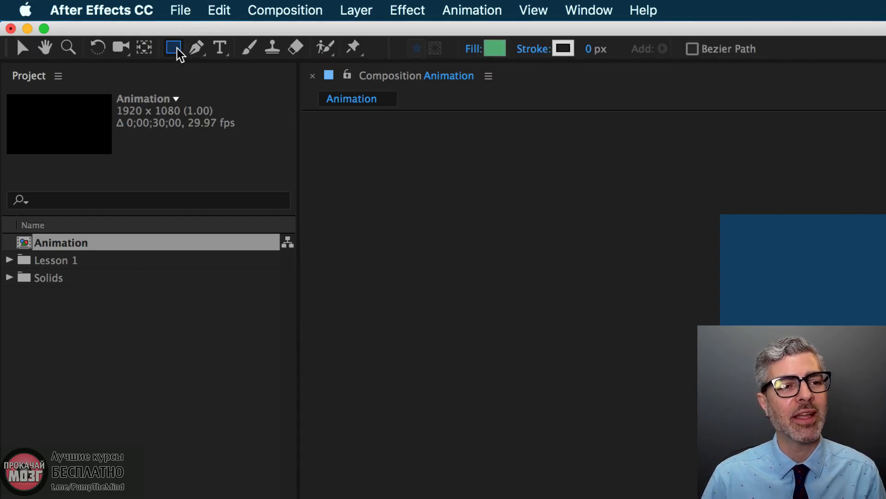
{"action": "left_click", "coordinate": [496, 49]}
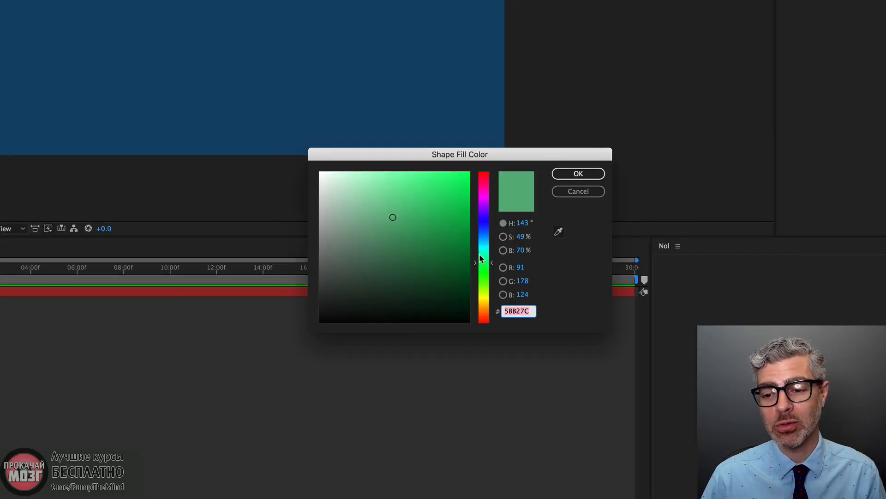
{"action": "left_click", "coordinate": [483, 299]}
{"action": "left_click_drag", "start_coordinate": [457, 200], "coordinate": [466, 172]}
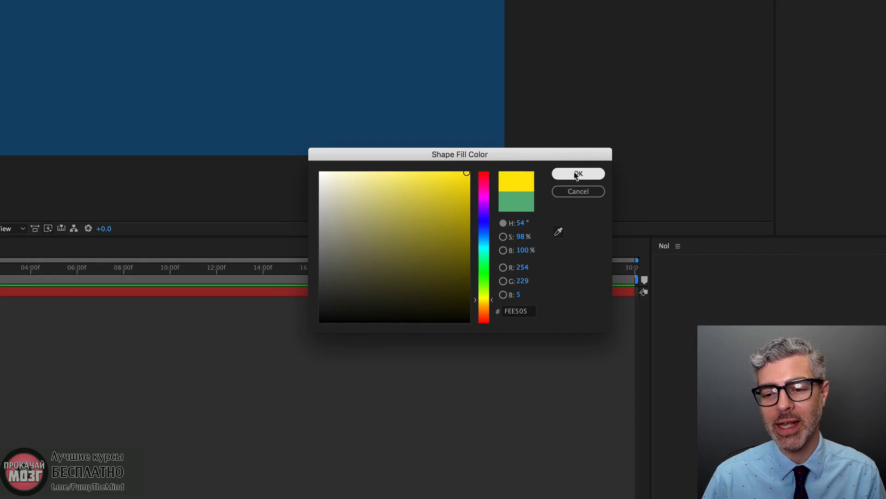
{"action": "left_click", "coordinate": [577, 174]}
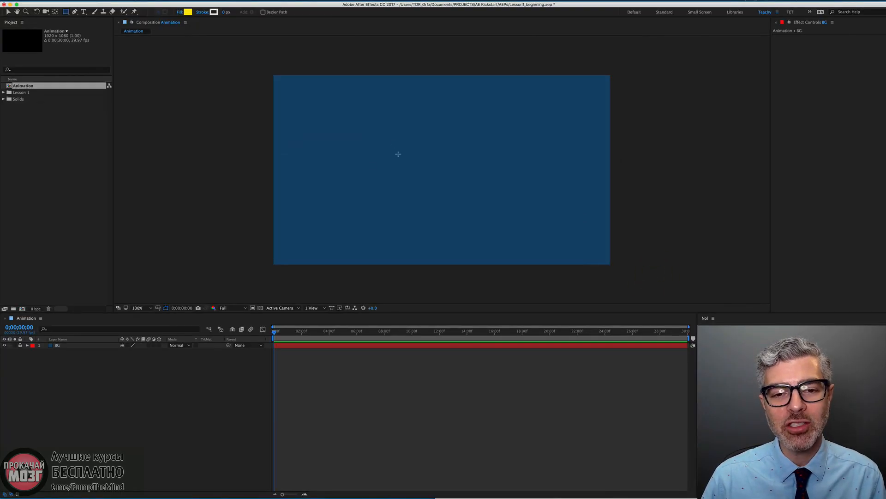
Draw a small yellow square in the upper-left part of the composition, name its layer Square and deselect it.
{"action": "left_click_drag", "start_coordinate": [364, 128], "coordinate": [379, 144]}
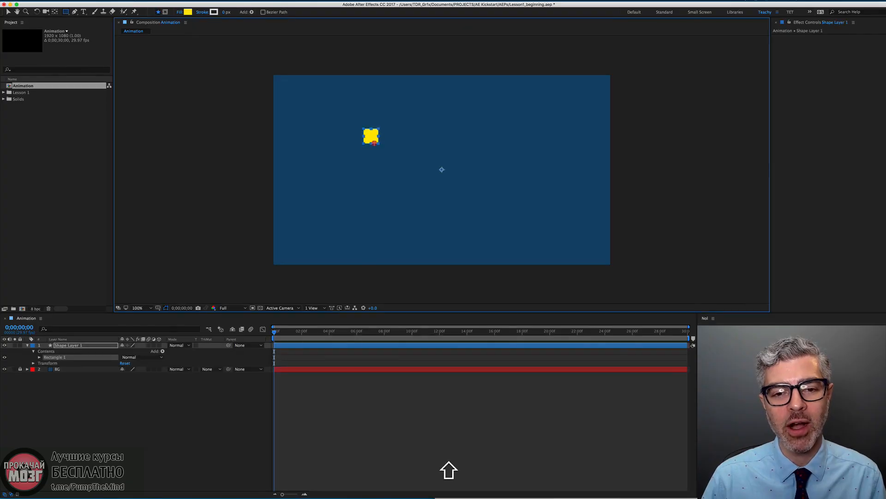
{"action": "left_click", "coordinate": [386, 429]}
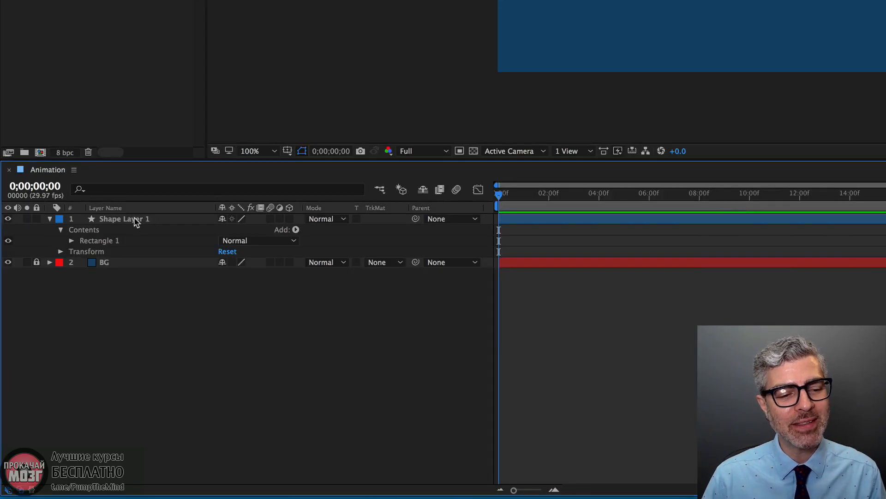
{"action": "left_click", "coordinate": [73, 346]}
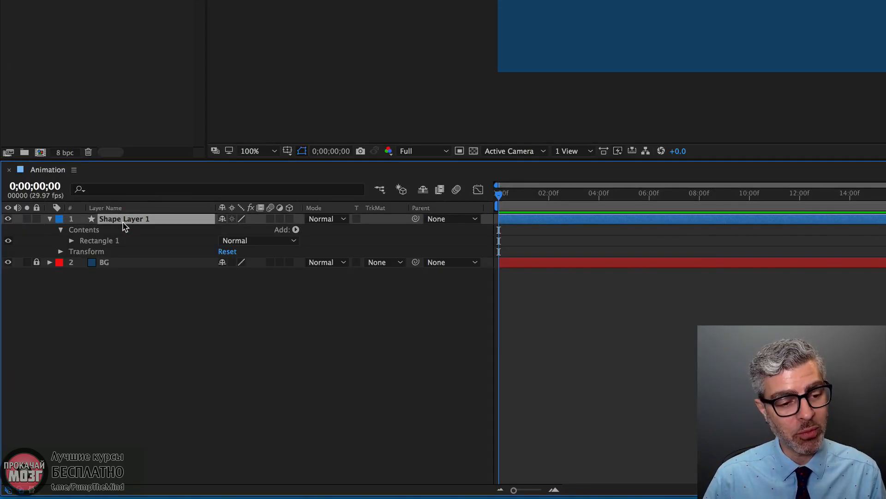
{"action": "key", "text": "Return"}
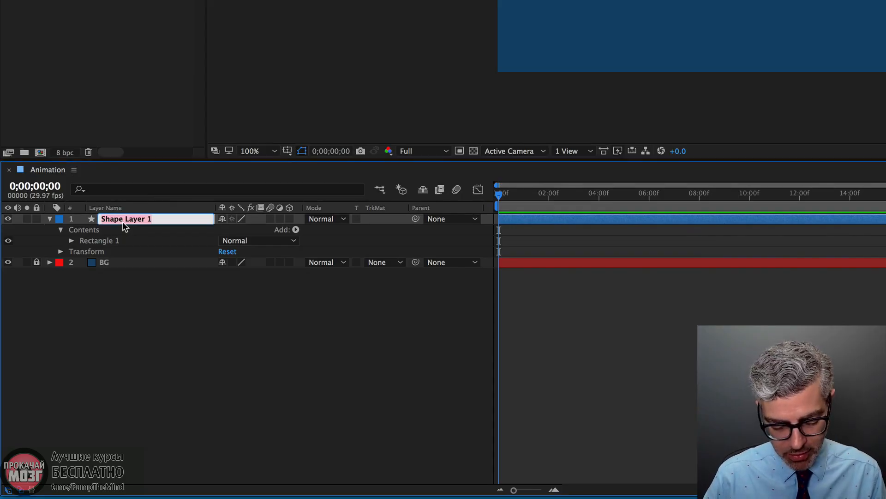
{"action": "type", "text": "Square"}
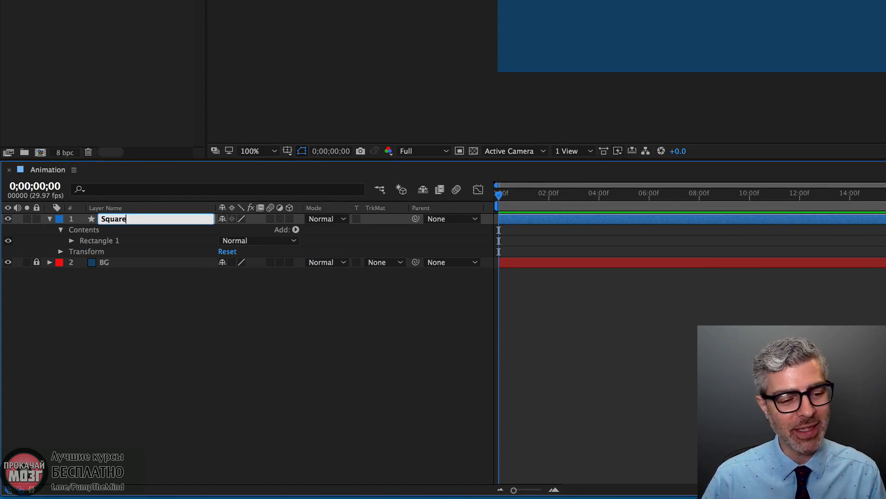
{"action": "key", "text": "Return"}
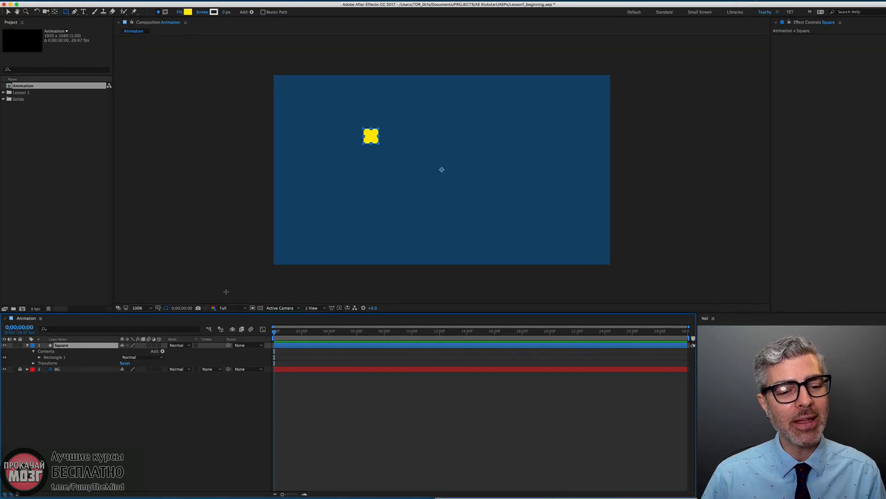
{"action": "left_click", "coordinate": [232, 401]}
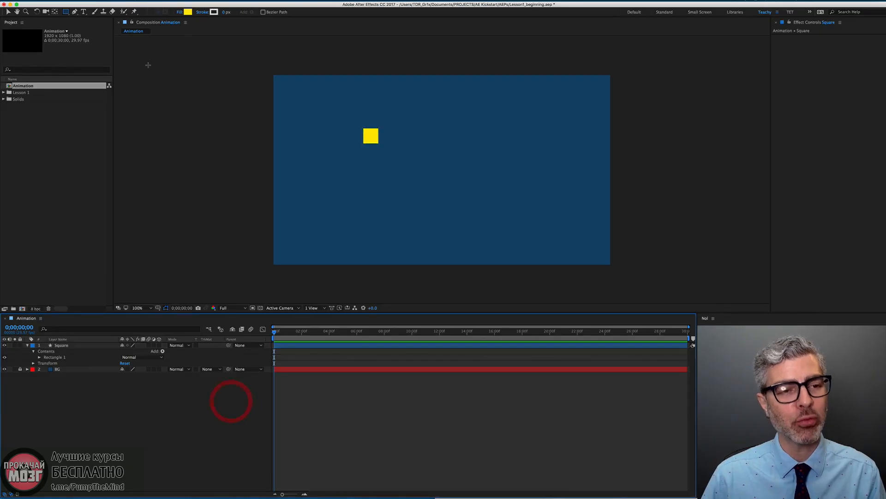
Draw a small circle near the composition's centre with the Ellipse tool and a light magenta fill, leaving it deselected.
{"action": "left_click", "coordinate": [66, 12]}
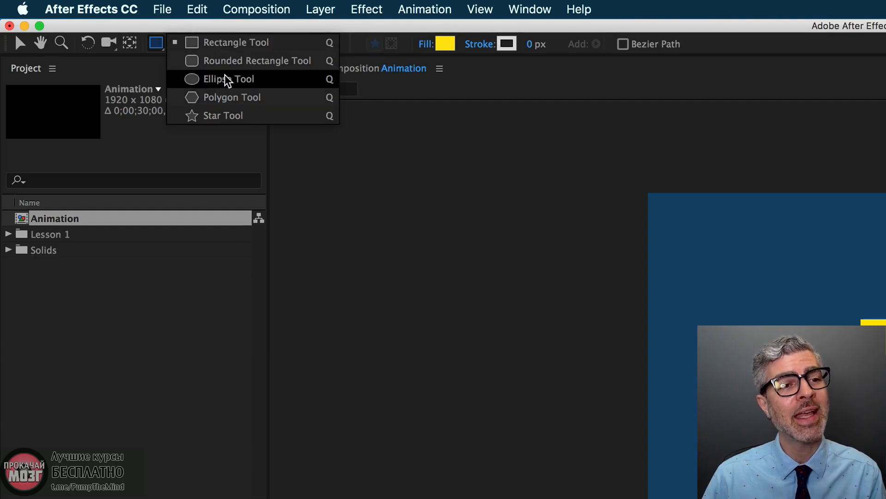
{"action": "left_click", "coordinate": [242, 79]}
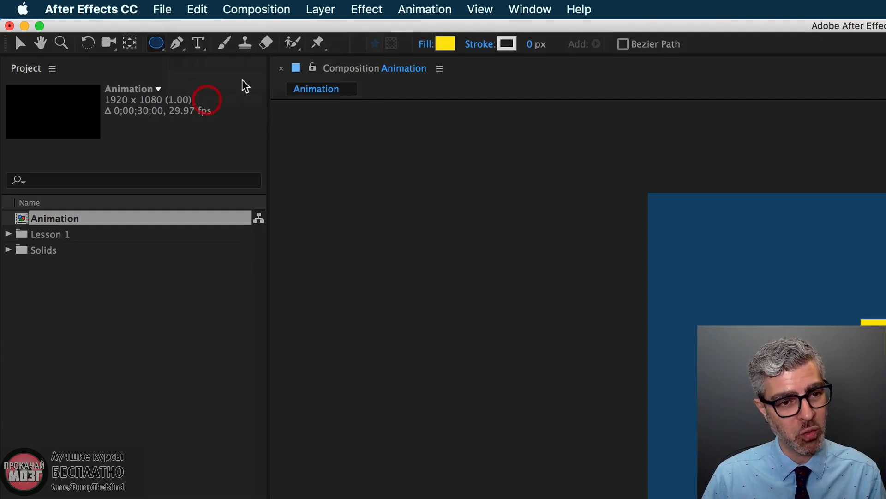
{"action": "left_click", "coordinate": [451, 47]}
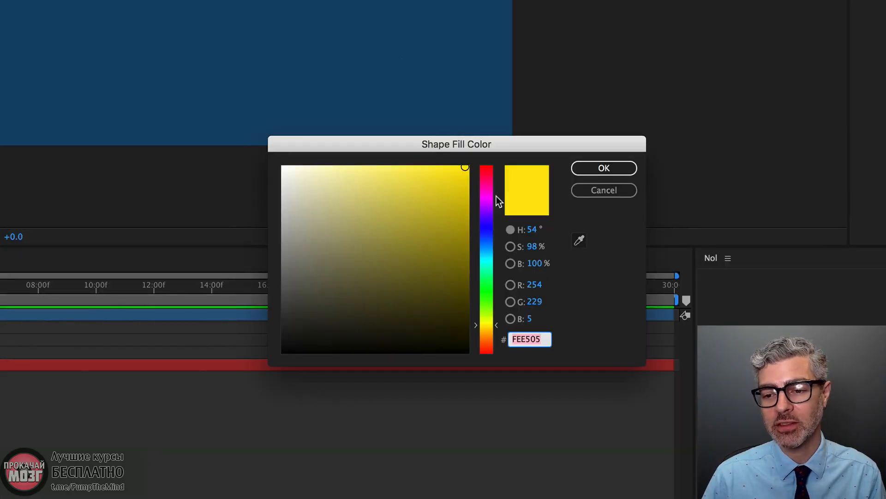
{"action": "left_click_drag", "start_coordinate": [490, 245], "coordinate": [491, 259]}
{"action": "left_click", "coordinate": [487, 202]}
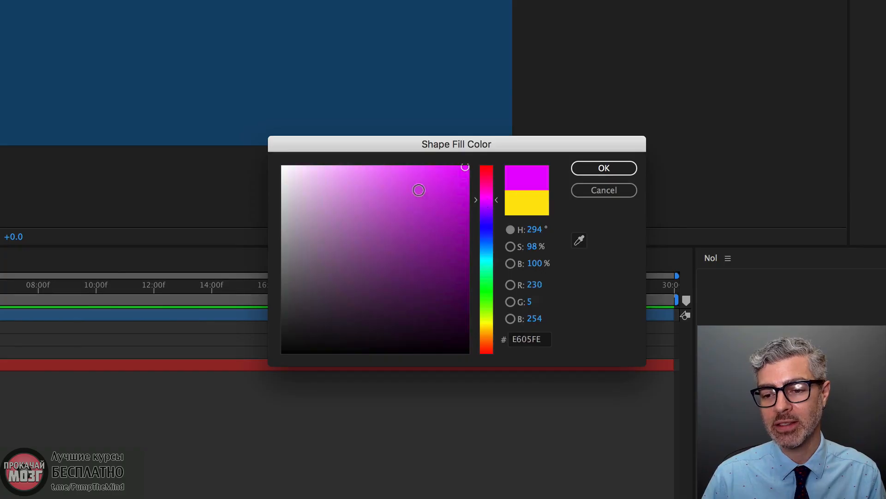
{"action": "left_click_drag", "start_coordinate": [416, 189], "coordinate": [380, 165]}
{"action": "left_click", "coordinate": [606, 168]}
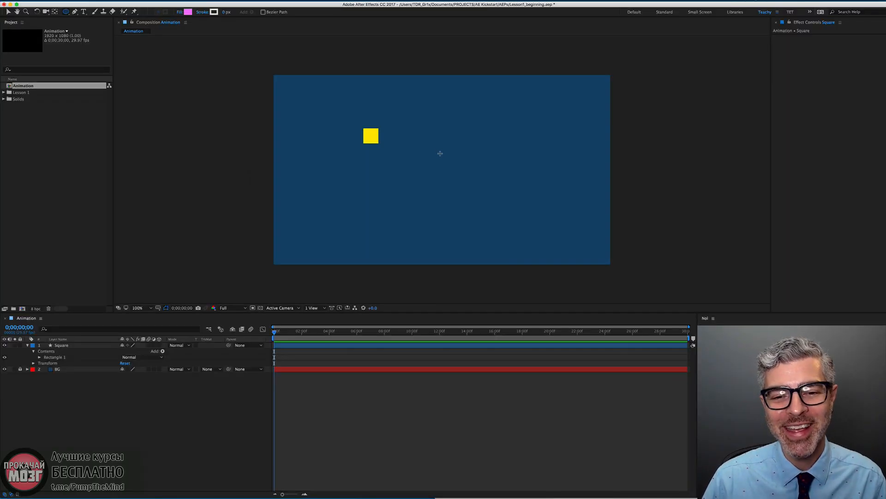
{"action": "left_click_drag", "start_coordinate": [432, 153], "coordinate": [441, 165]}
{"action": "left_click", "coordinate": [570, 432]}
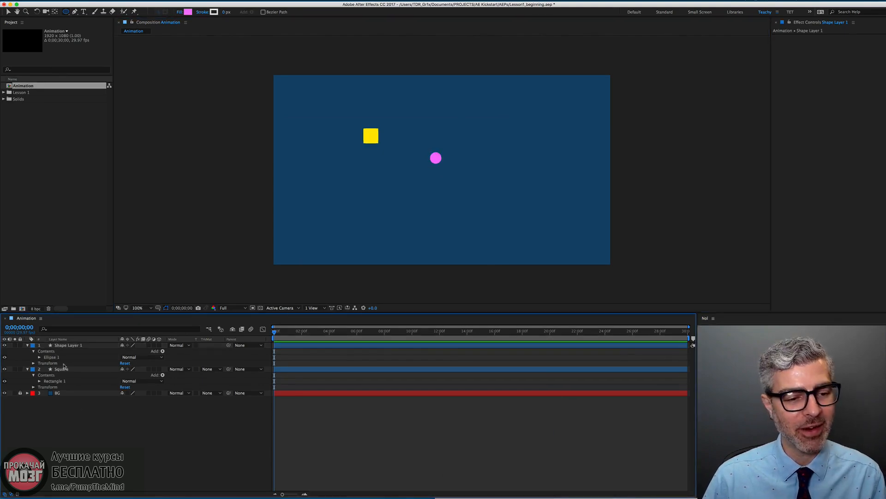
Rename the magenta ellipse's shape layer Circle and leave it deselected.
{"action": "left_click", "coordinate": [70, 345]}
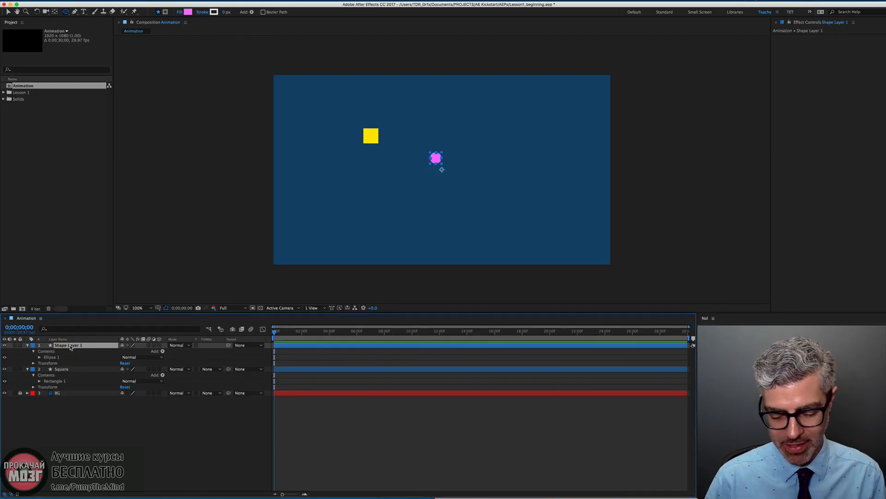
{"action": "key", "text": "Return"}
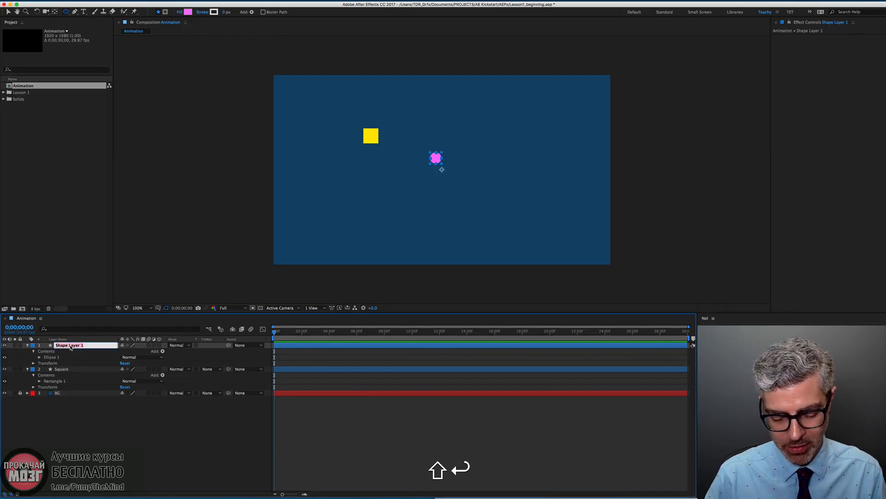
{"action": "type", "text": "Circle"}
{"action": "key", "text": "Return"}
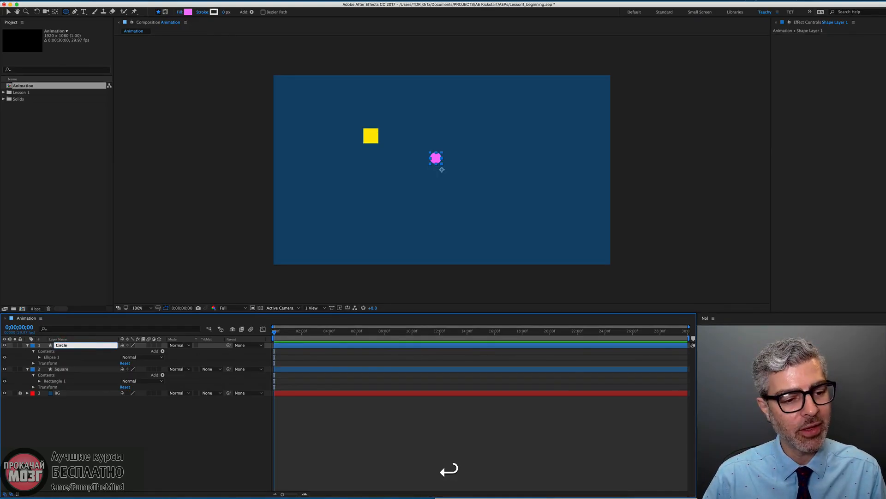
{"action": "left_click", "coordinate": [398, 448]}
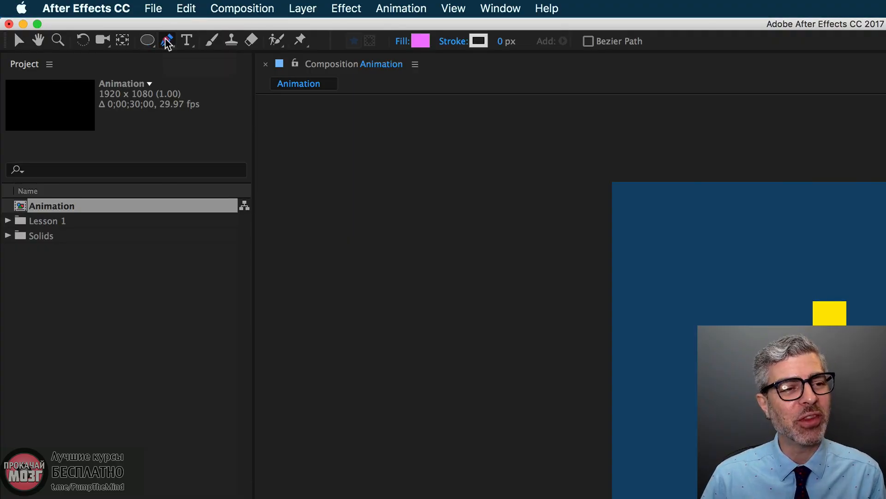
Activate the Pen tool and set the shape fill colour to light green 93E9B4.
{"action": "left_click", "coordinate": [167, 41]}
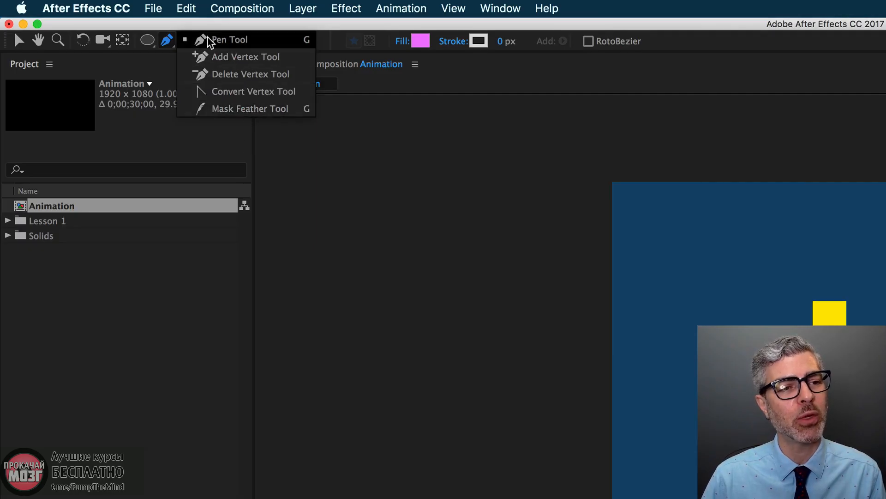
{"action": "left_click", "coordinate": [228, 39]}
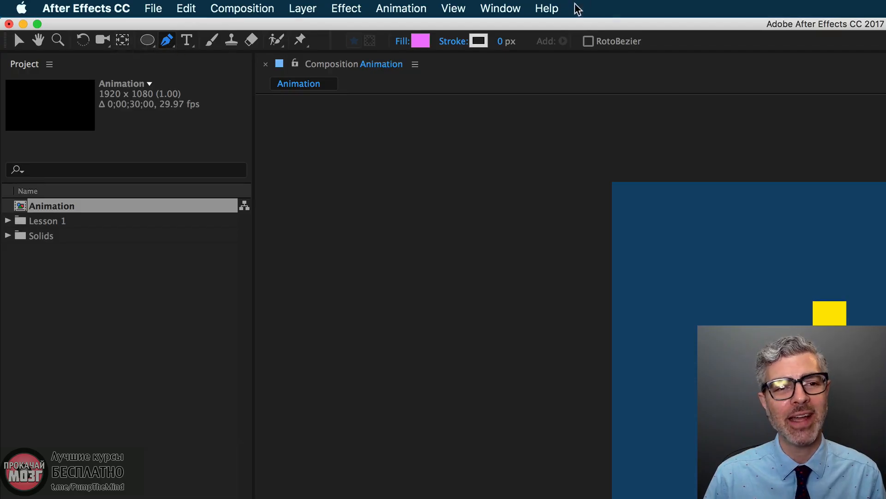
{"action": "left_click", "coordinate": [418, 42]}
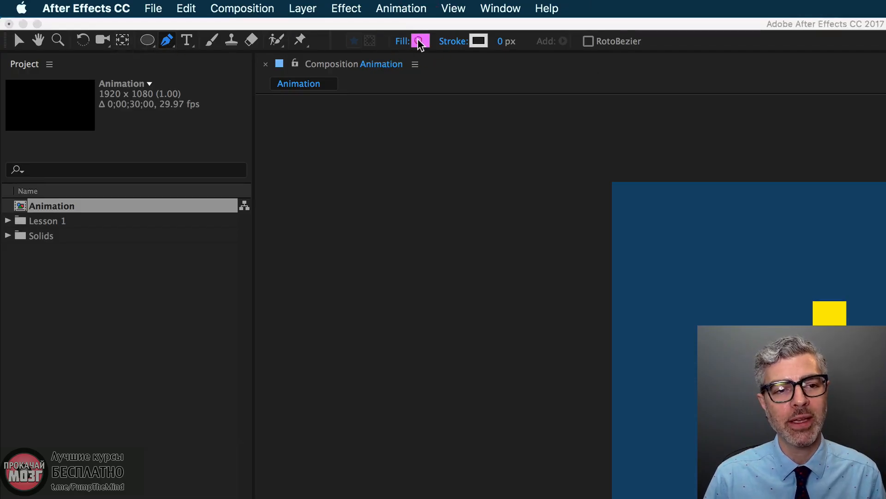
{"action": "left_click", "coordinate": [499, 276]}
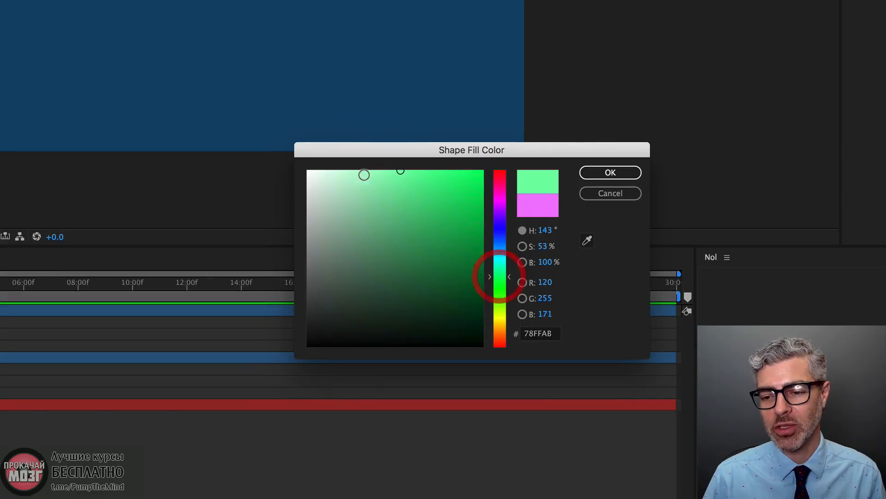
{"action": "left_click", "coordinate": [419, 217]}
{"action": "left_click", "coordinate": [371, 185]}
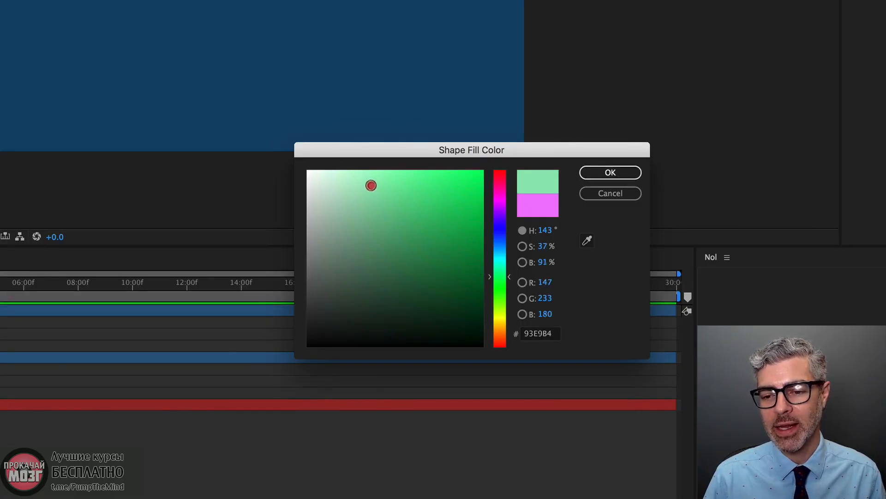
{"action": "left_click", "coordinate": [621, 174]}
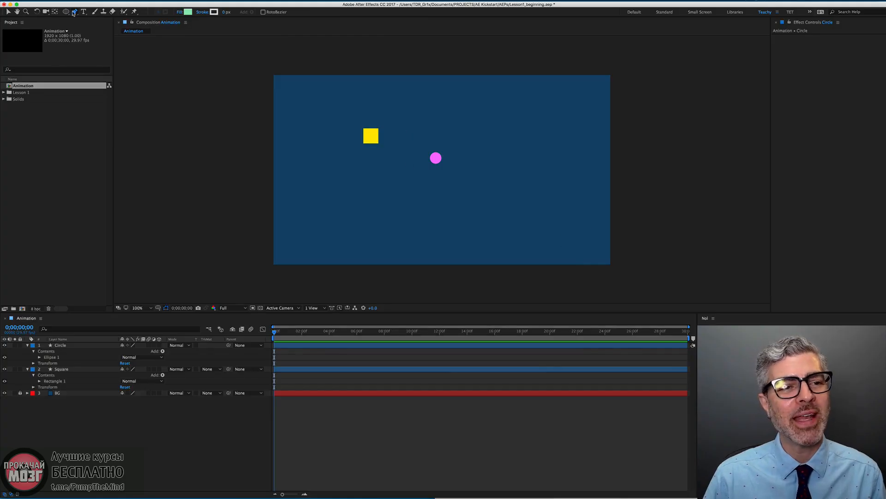
Draw a closed, straight-edged eight-point shape with a notch facing the magenta circle, to the circle's right.
{"action": "left_click", "coordinate": [484, 128]}
{"action": "left_click", "coordinate": [523, 162]}
{"action": "left_click", "coordinate": [467, 191]}
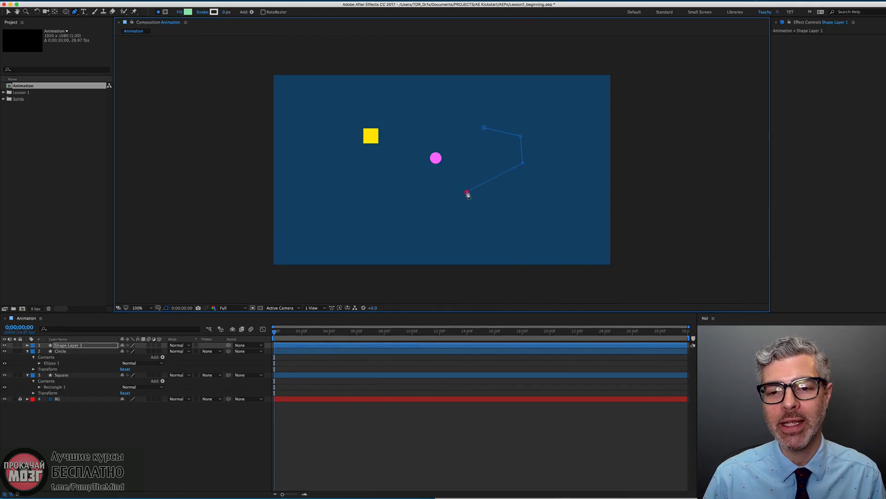
{"action": "left_click", "coordinate": [462, 169]}
{"action": "left_click", "coordinate": [489, 158]}
{"action": "left_click", "coordinate": [461, 144]}
{"action": "left_click", "coordinate": [455, 121]}
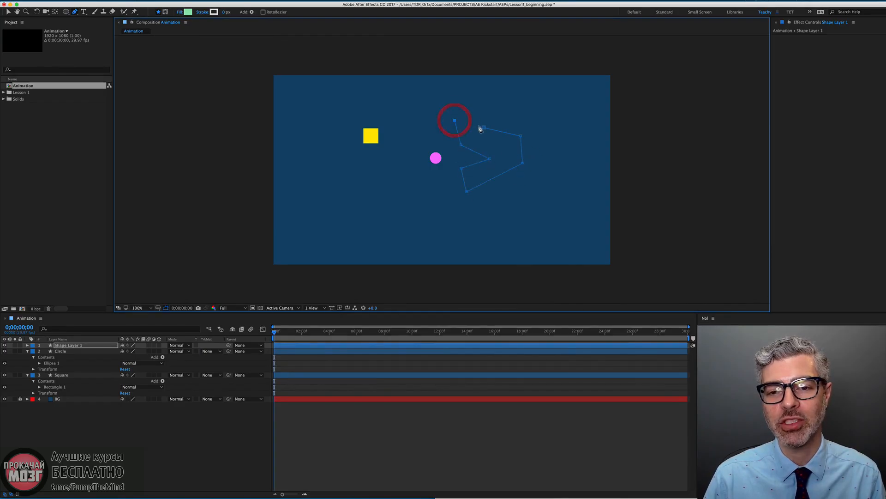
{"action": "left_click", "coordinate": [484, 128]}
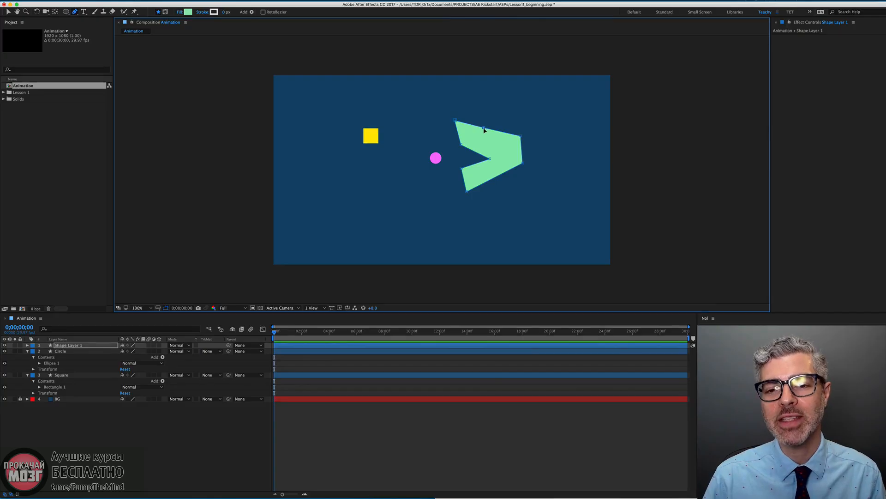
Undo the closing and last vertex of the green shape, place its upper-left vertex closer in and close the path again.
{"action": "key", "text": "super+z"}
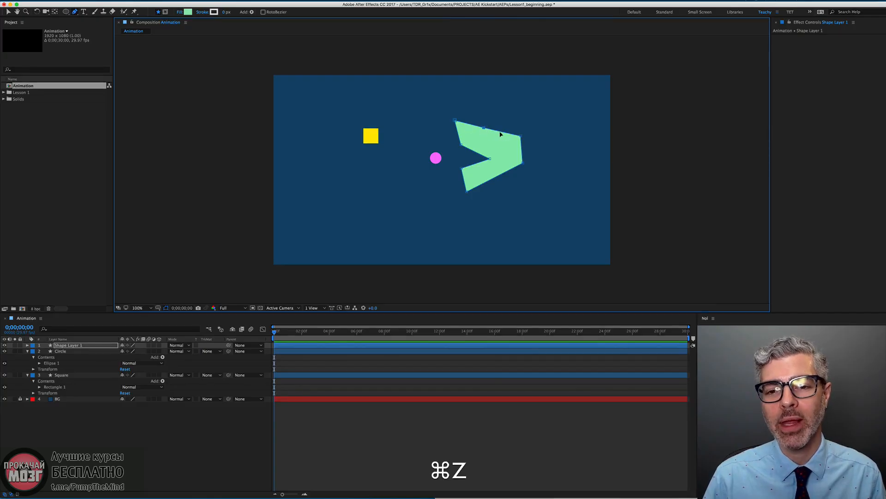
{"action": "key", "text": "super+z"}
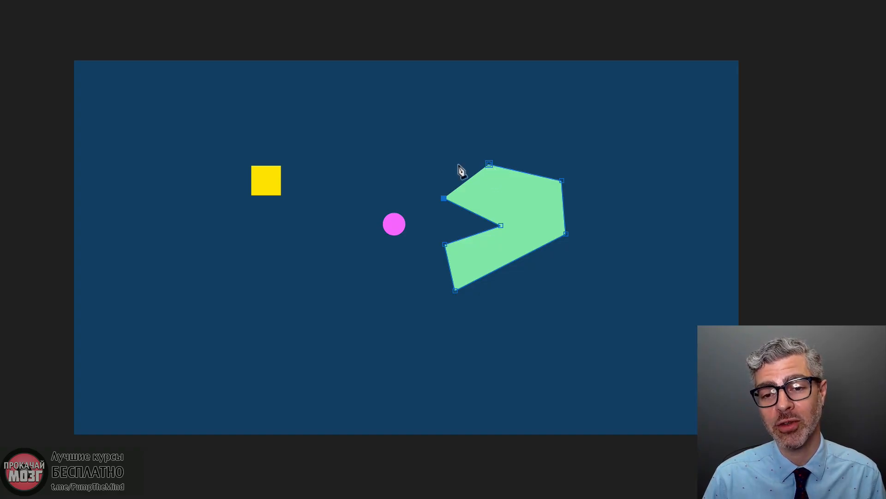
{"action": "left_click", "coordinate": [449, 148]}
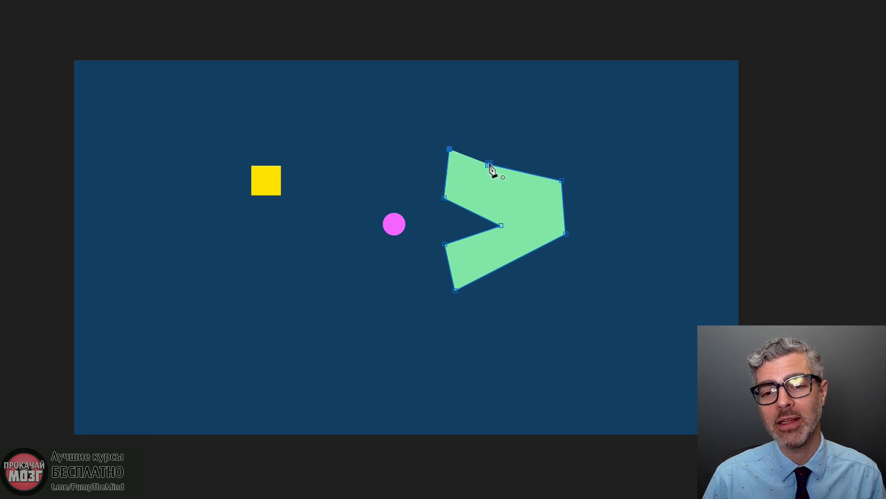
{"action": "left_click", "coordinate": [488, 162]}
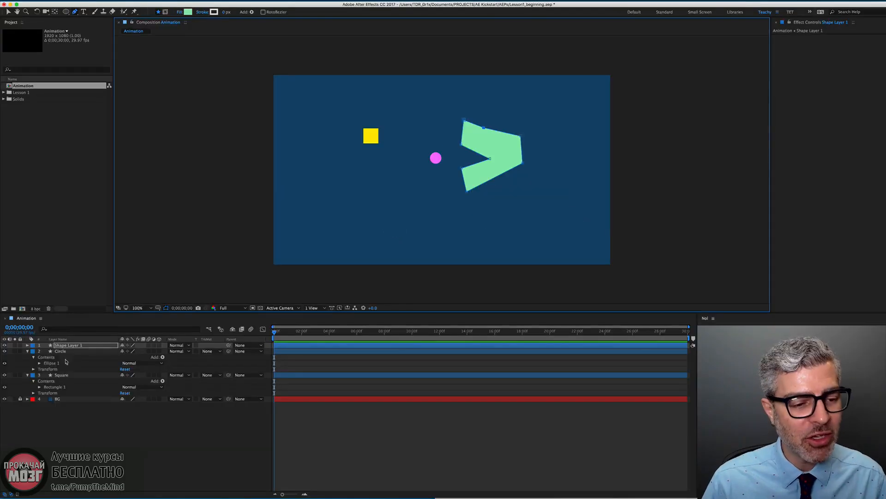
Rename the green shape's layer Polygon.
{"action": "left_click", "coordinate": [73, 345]}
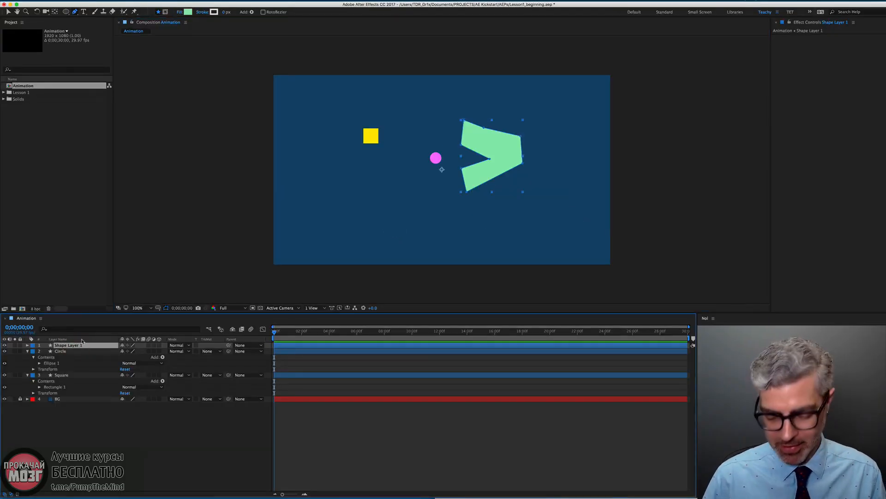
{"action": "key", "text": "Return"}
{"action": "type", "text": "P"}
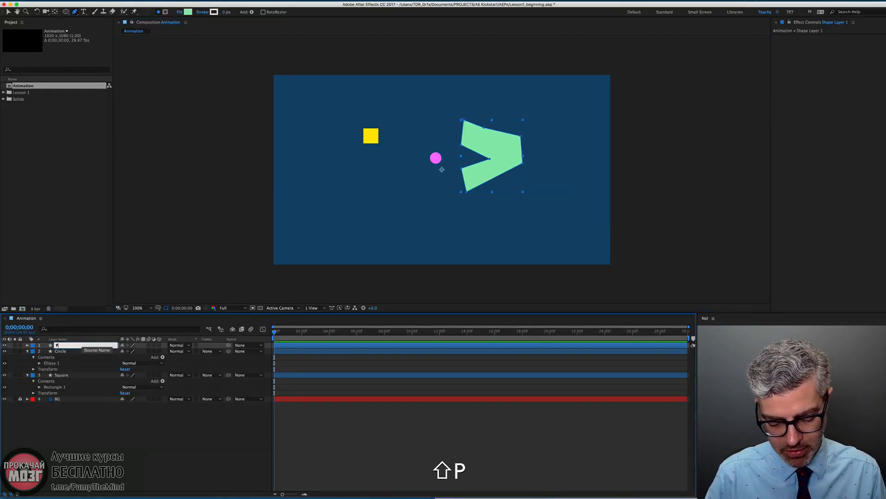
{"action": "type", "text": "olygon"}
{"action": "key", "text": "Return"}
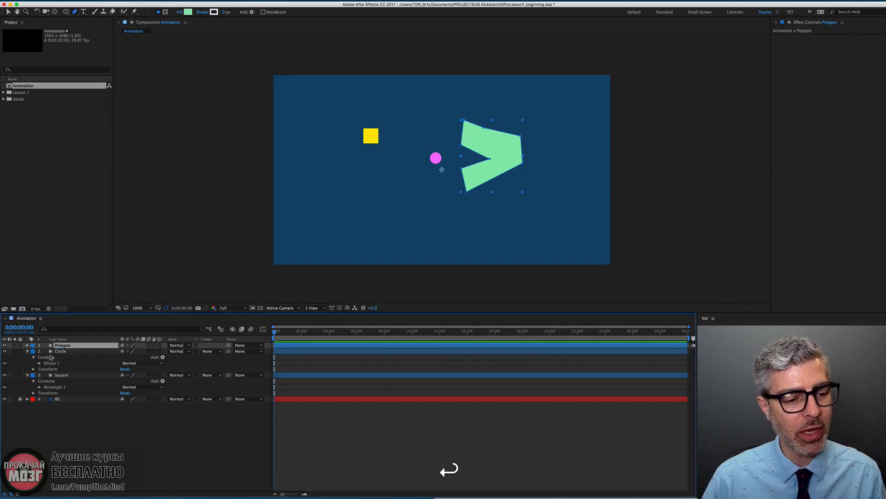
Collapse the properties of the Circle and Square layers and deselect all layers.
{"action": "left_click", "coordinate": [26, 351]}
{"action": "left_click", "coordinate": [27, 357]}
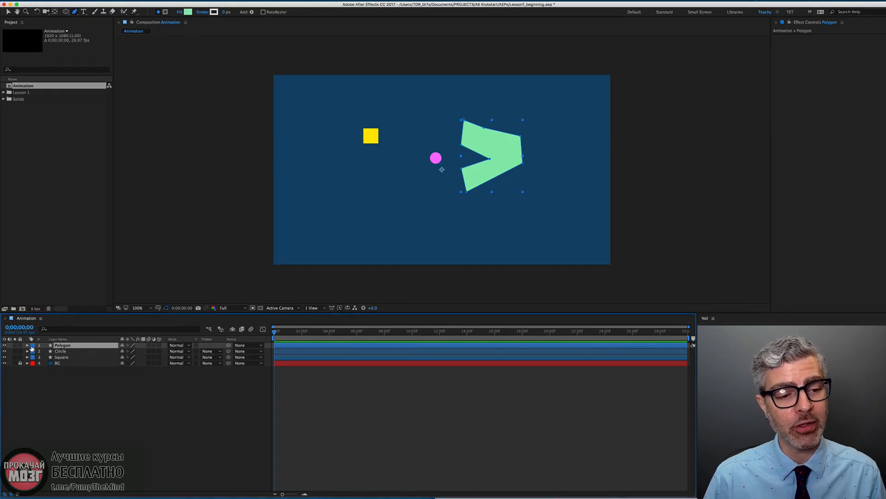
{"action": "left_click", "coordinate": [25, 424]}
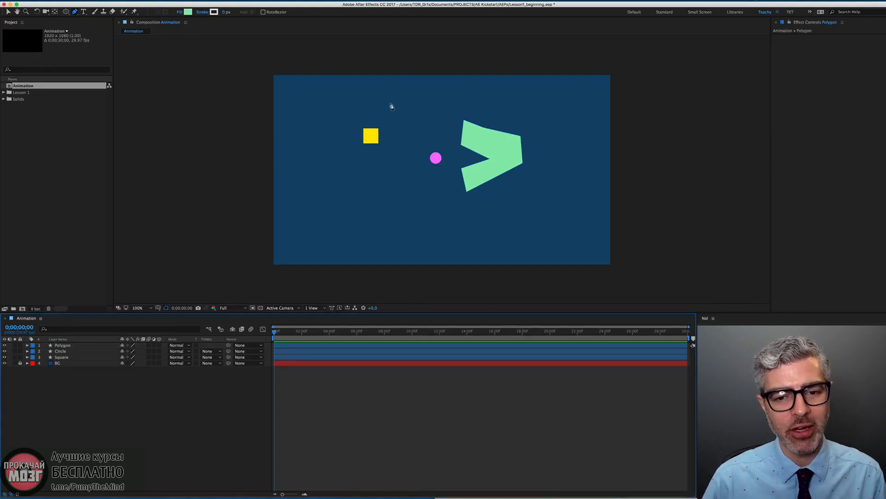
Scrub through the timeline to 0;00;27;13 and back to 0;00;04;23, and select the shape layers by their duration bars to compare them.
{"action": "left_click_drag", "start_coordinate": [310, 334], "coordinate": [652, 331]}
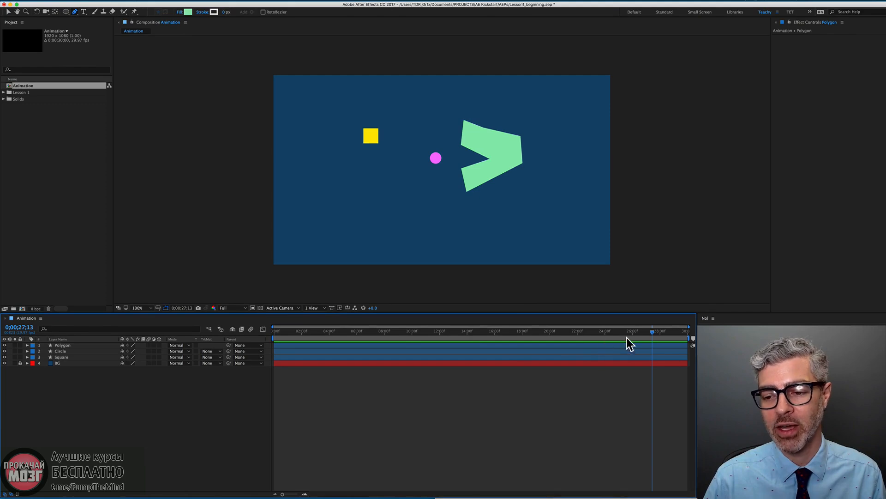
{"action": "left_click_drag", "start_coordinate": [631, 334], "coordinate": [339, 349]}
{"action": "left_click", "coordinate": [305, 351]}
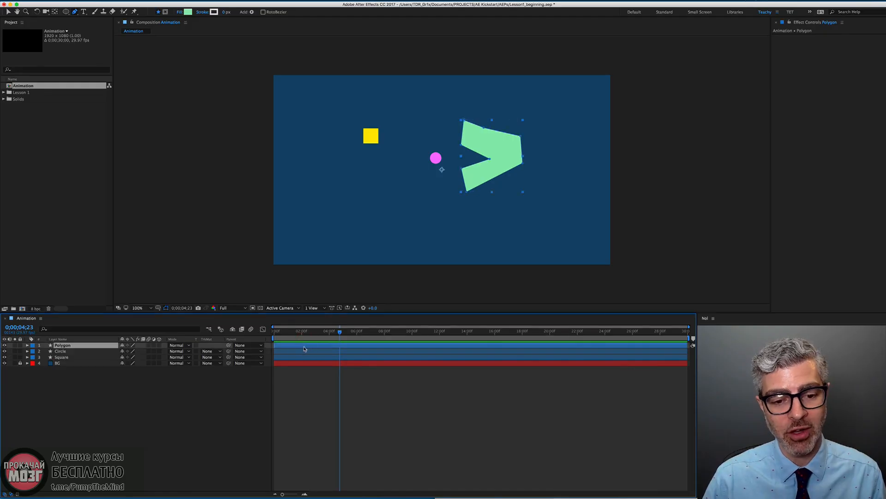
{"action": "left_click", "coordinate": [305, 357]}
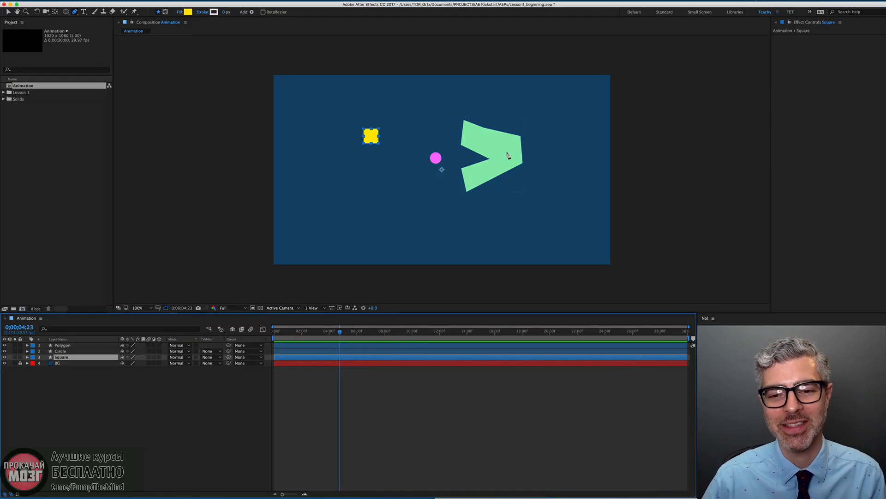
Select the green polygon in the composition with the Selection tool and set its layer label to Green.
{"action": "key", "text": "v"}
{"action": "left_click", "coordinate": [491, 147]}
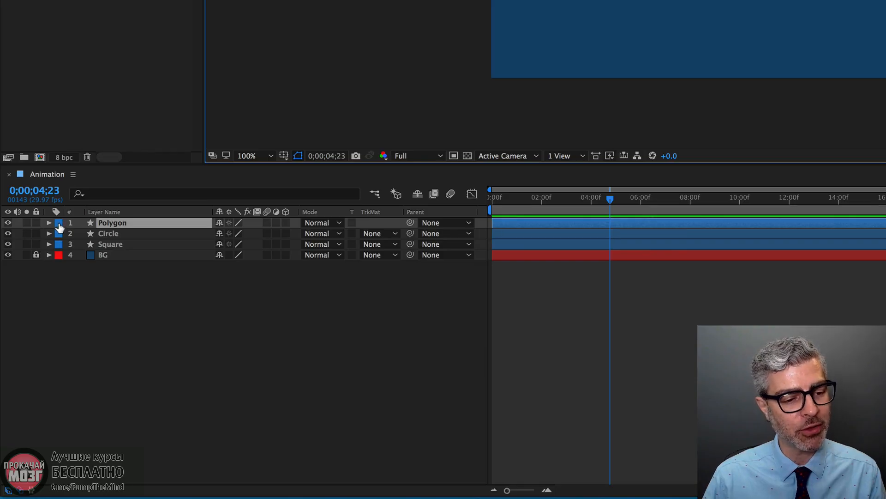
{"action": "left_click", "coordinate": [59, 224]}
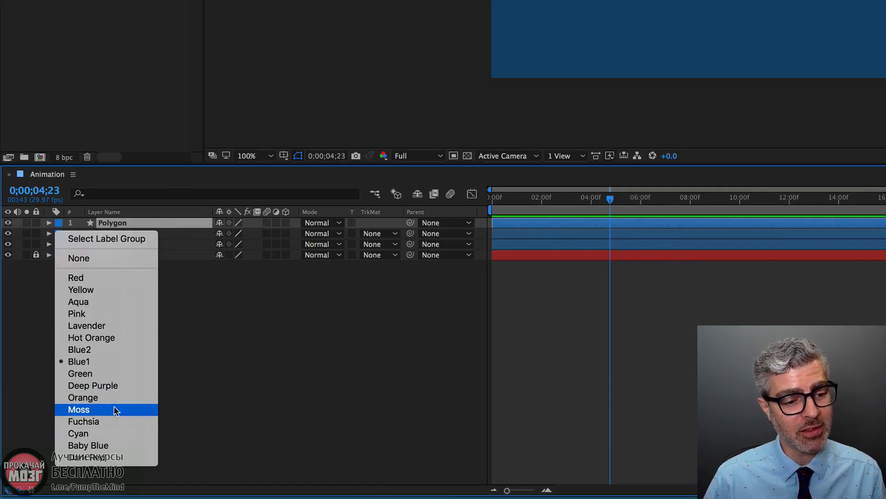
{"action": "left_click", "coordinate": [78, 372]}
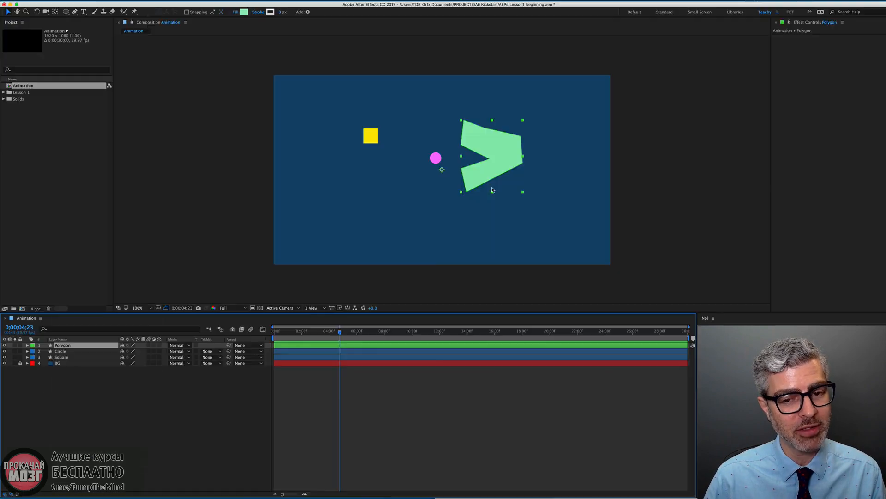
Set the Circle layer's label colour to Pink.
{"action": "left_click", "coordinate": [61, 351]}
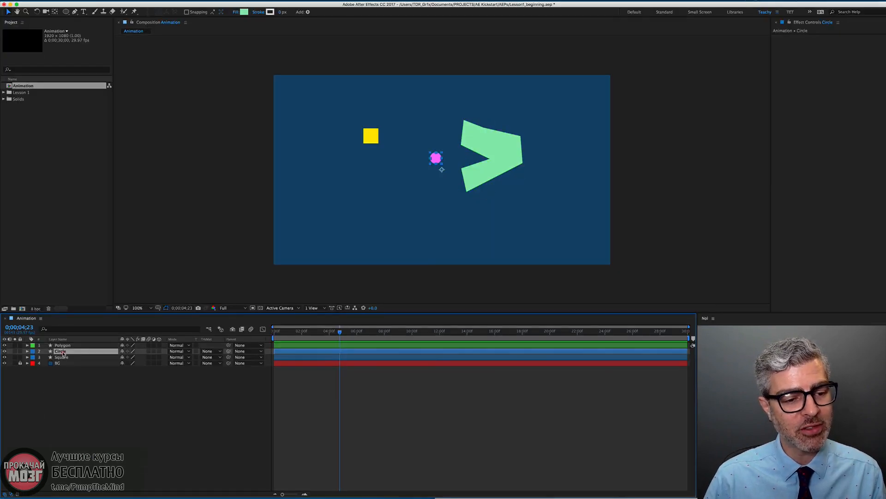
{"action": "left_click", "coordinate": [33, 351]}
{"action": "left_click", "coordinate": [47, 403]}
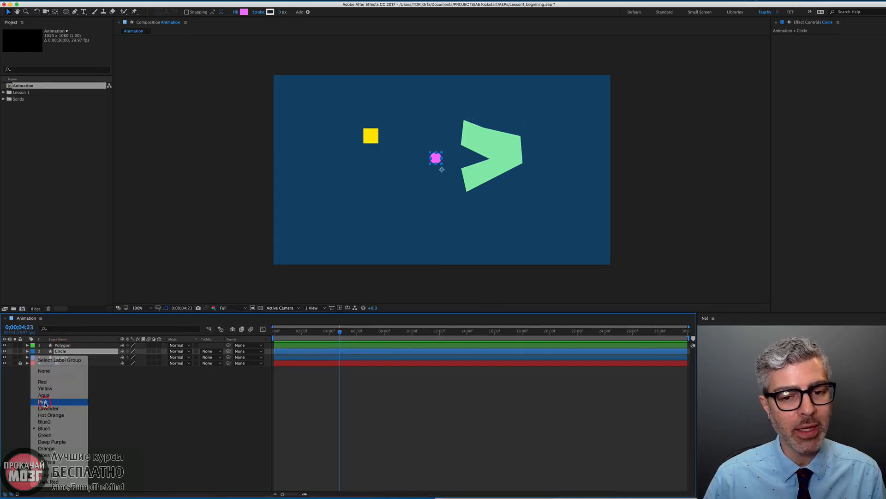
Set the Square layer's label colour to Yellow.
{"action": "left_click", "coordinate": [58, 357]}
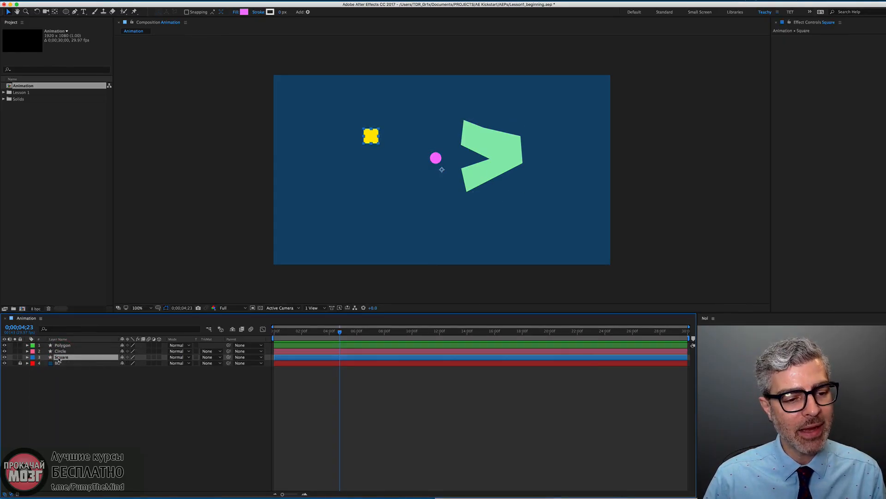
{"action": "left_click", "coordinate": [33, 358]}
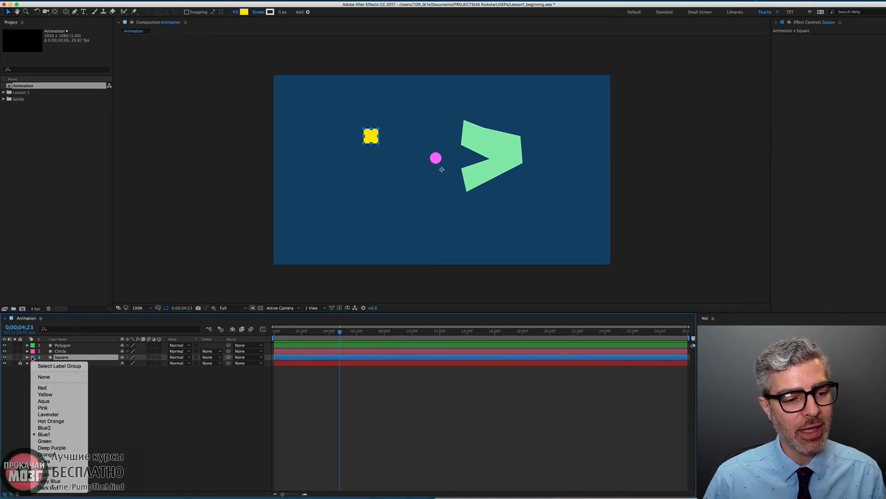
{"action": "left_click", "coordinate": [43, 397]}
Unlock the BG layer and set its label colour to Blue2.
{"action": "left_click", "coordinate": [45, 382]}
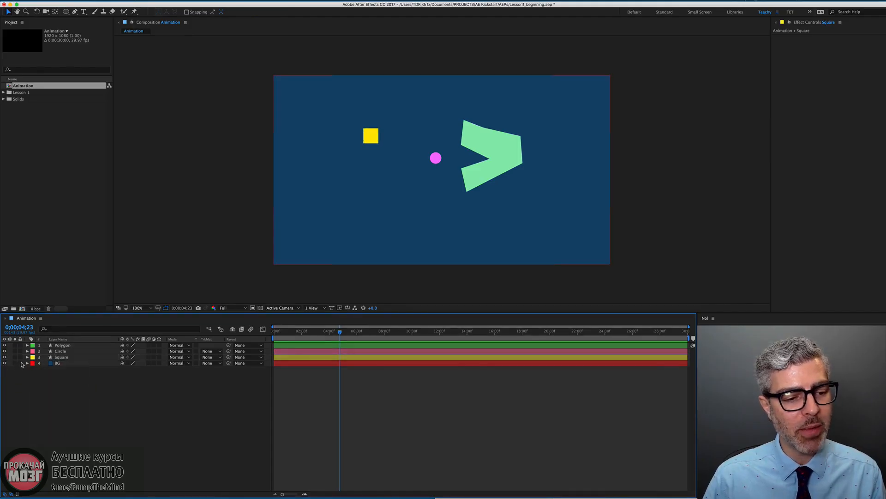
{"action": "left_click", "coordinate": [62, 365]}
{"action": "left_click", "coordinate": [32, 363]}
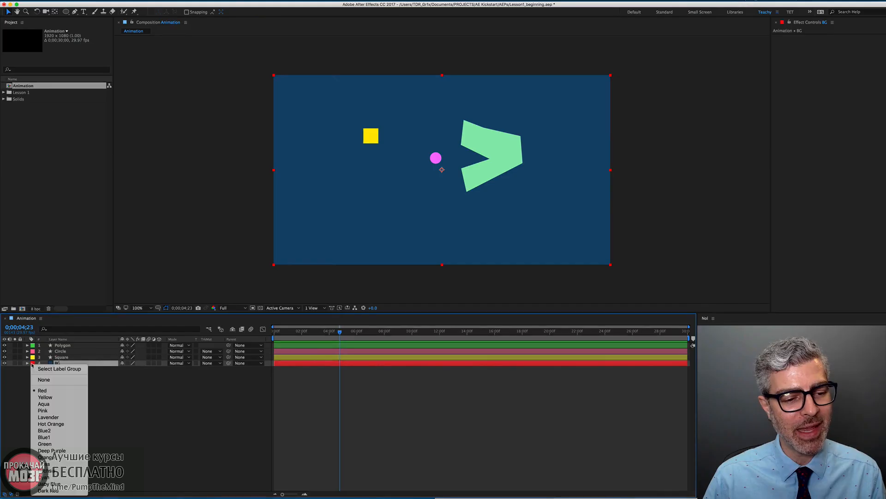
{"action": "left_click", "coordinate": [54, 430]}
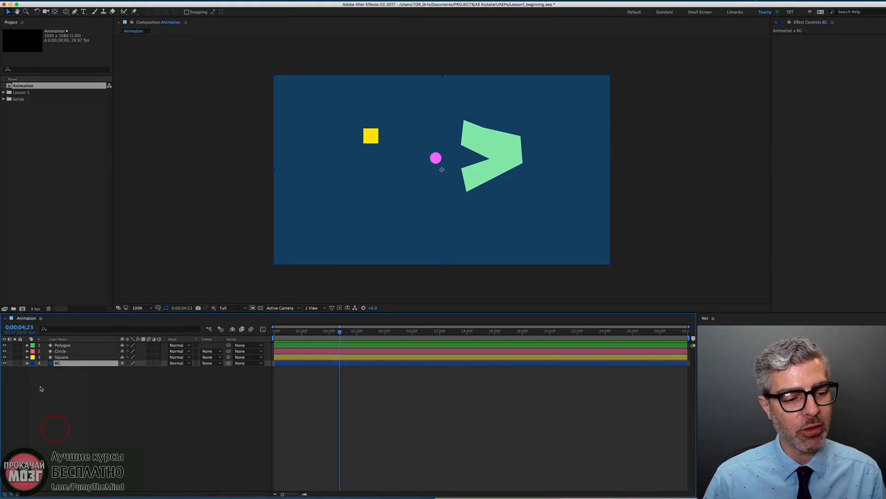
Lock the BG layer and move the current time to the start of the Animation composition.
{"action": "left_click", "coordinate": [19, 363]}
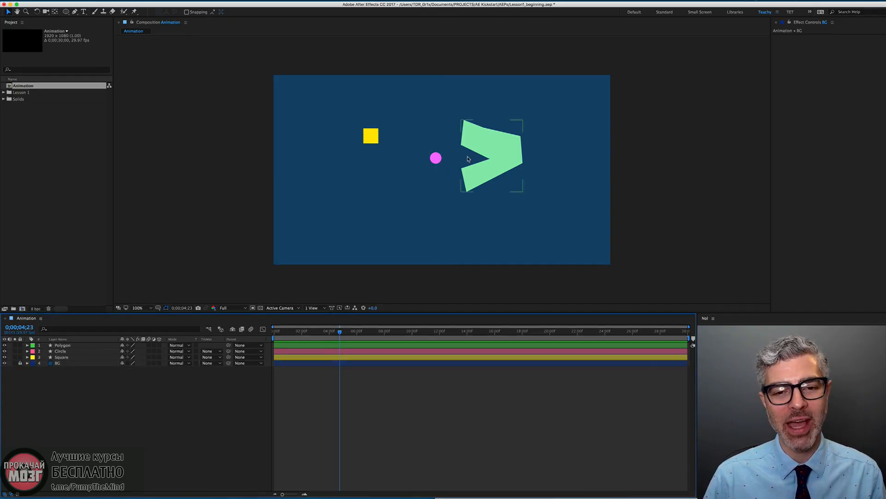
{"action": "left_click", "coordinate": [365, 345]}
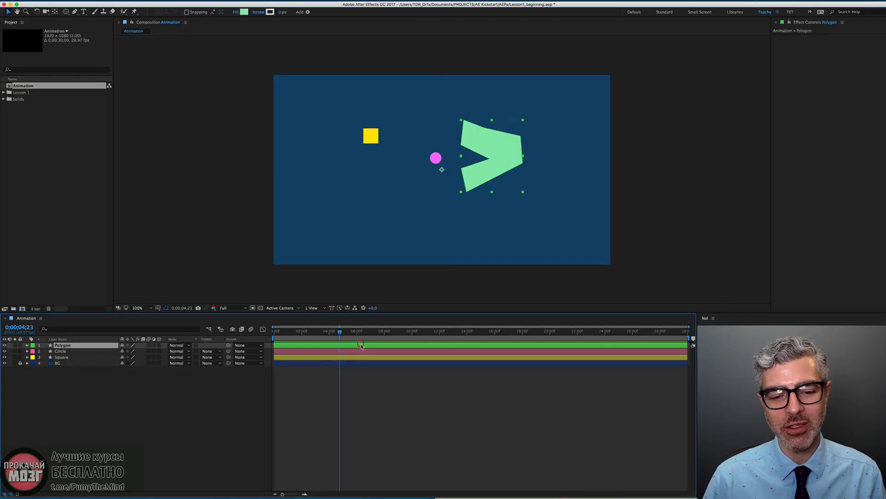
{"action": "left_click", "coordinate": [386, 352]}
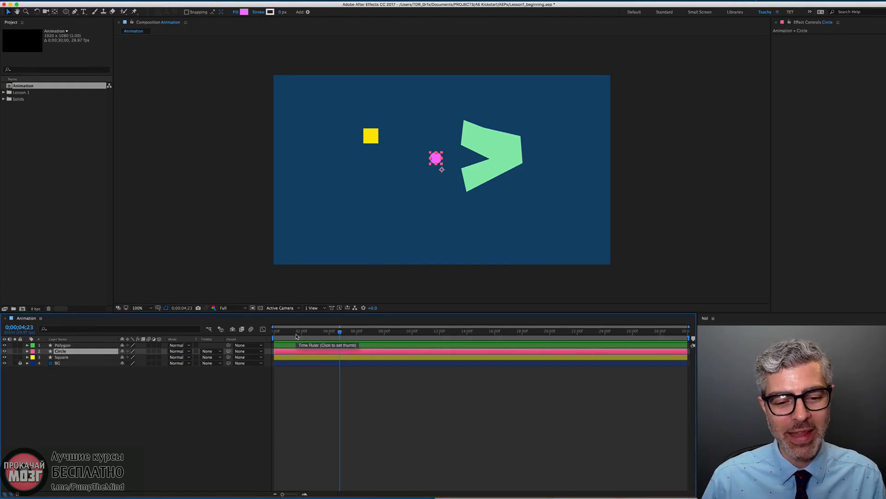
{"action": "left_click_drag", "start_coordinate": [292, 333], "coordinate": [255, 331]}
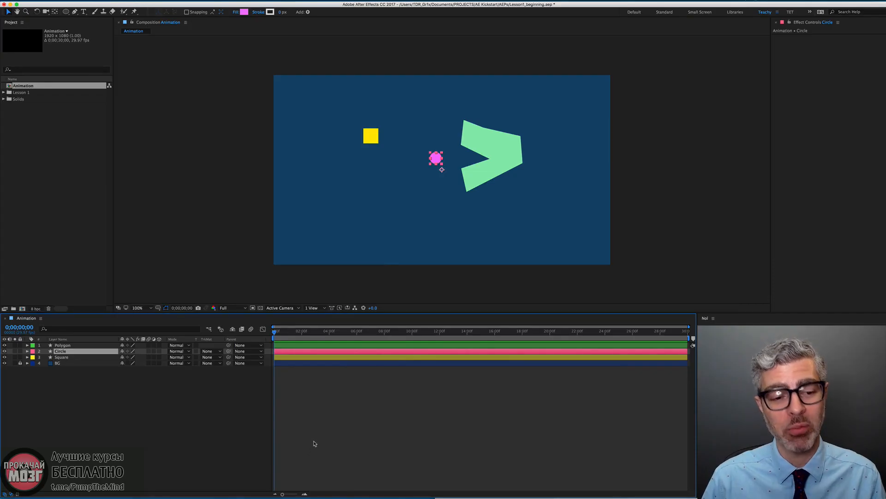
Expand the Polygon layer's Transform properties and select its Anchor Point property.
{"action": "left_click", "coordinate": [63, 346]}
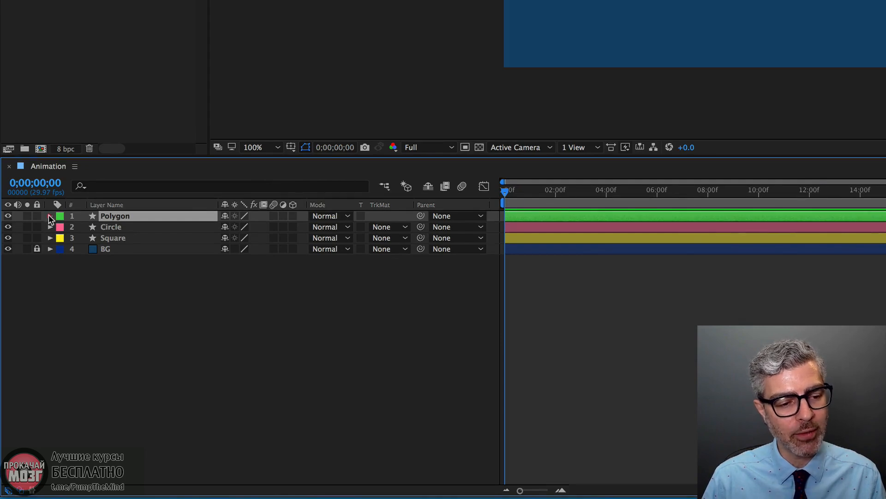
{"action": "left_click", "coordinate": [50, 216]}
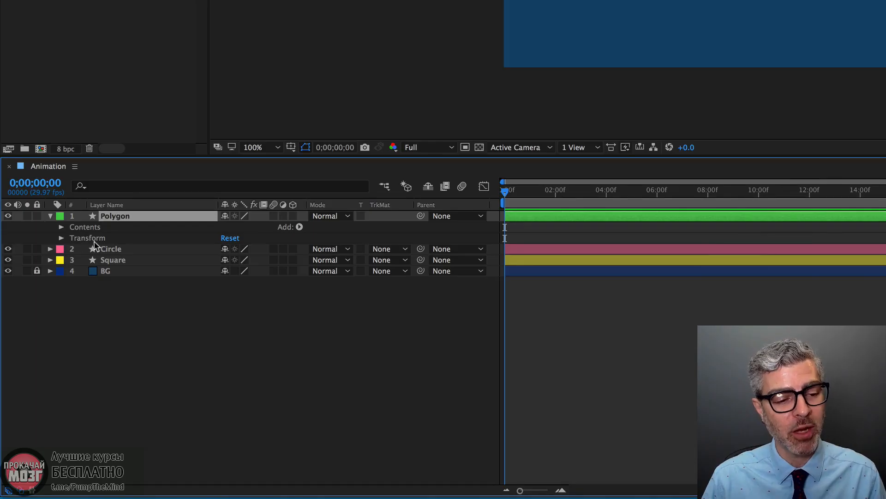
{"action": "left_click", "coordinate": [62, 237]}
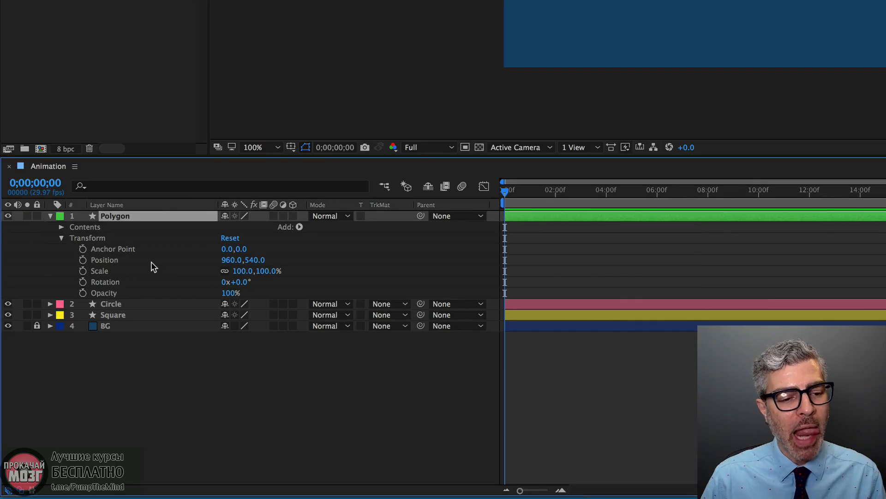
{"action": "left_click", "coordinate": [104, 249]}
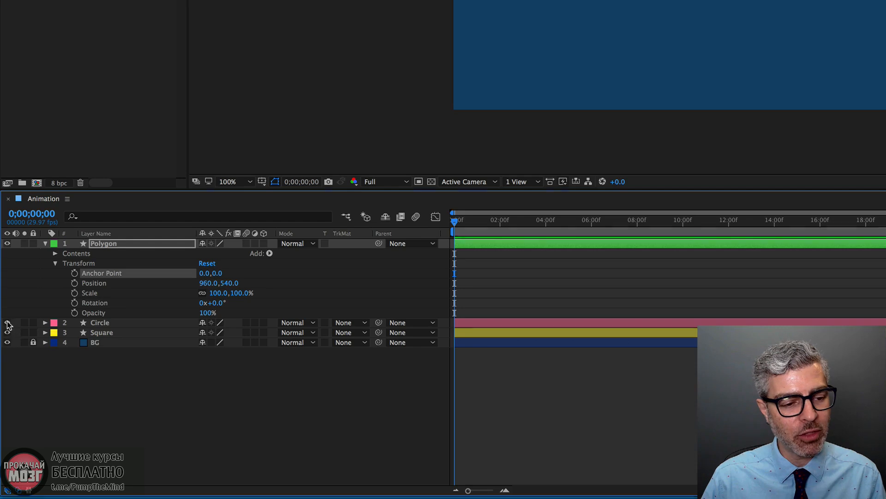
Hide the Circle and Square layers so only the polygon and background show.
{"action": "left_click_drag", "start_coordinate": [4, 393], "coordinate": [5, 399]}
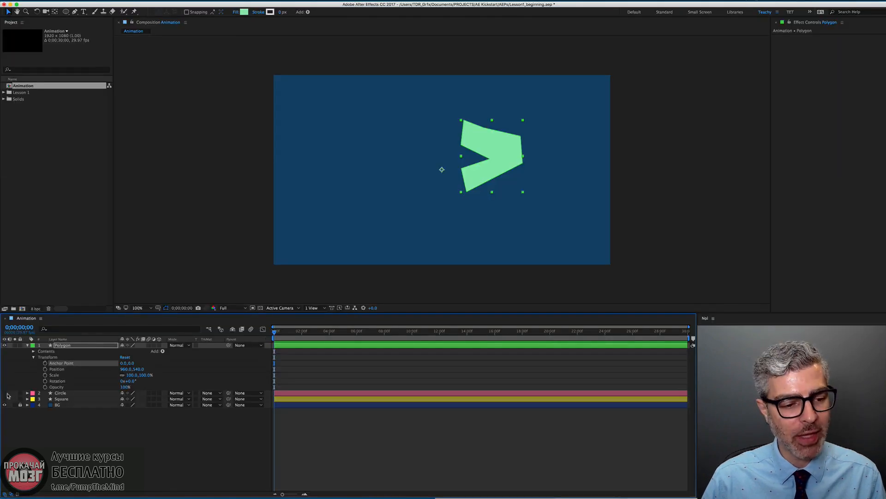
{"action": "left_click_drag", "start_coordinate": [8, 322], "coordinate": [9, 331]}
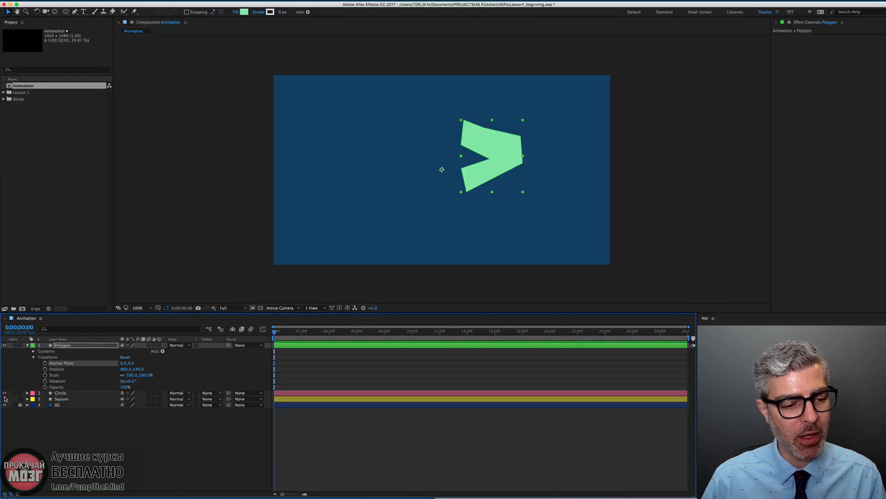
{"action": "left_click_drag", "start_coordinate": [4, 393], "coordinate": [5, 399]}
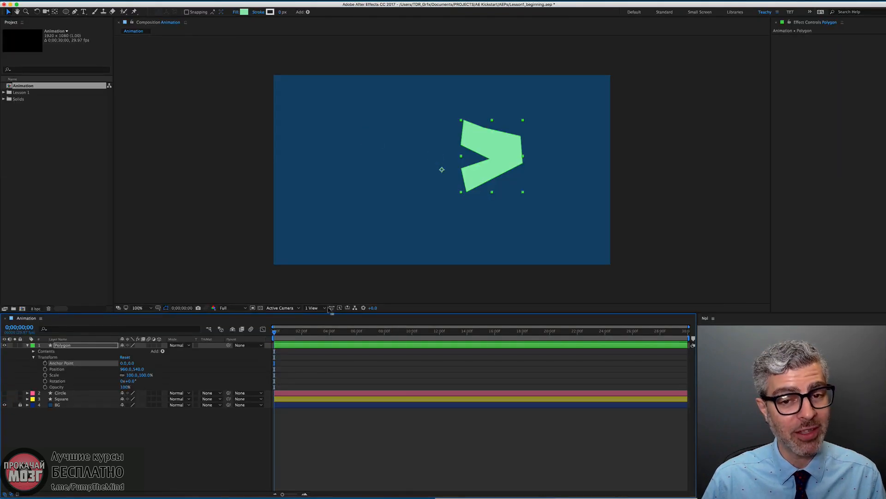
Turn on the Title/Action Safe overlay and examine the polygon's anchor point against the composition's centre mark.
{"action": "scroll", "coordinate": [491, 175], "scroll_direction": "up", "scroll_amount": 2}
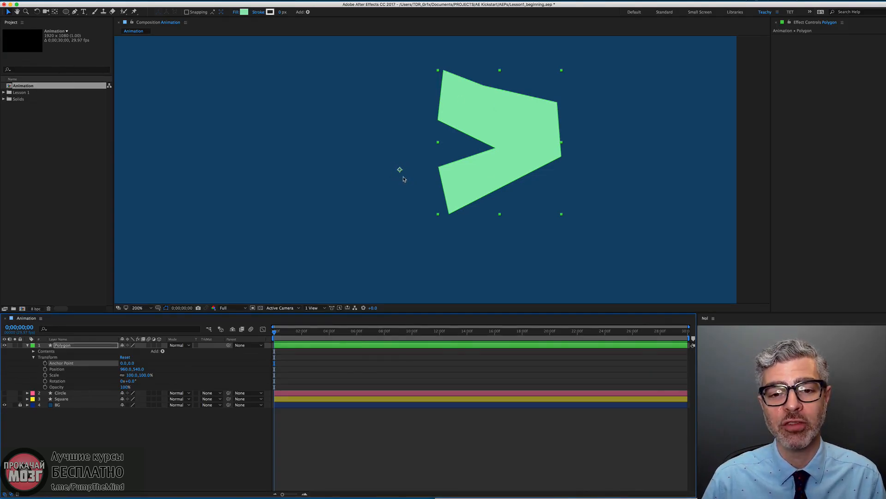
{"action": "scroll", "coordinate": [403, 179], "scroll_direction": "down", "scroll_amount": 2}
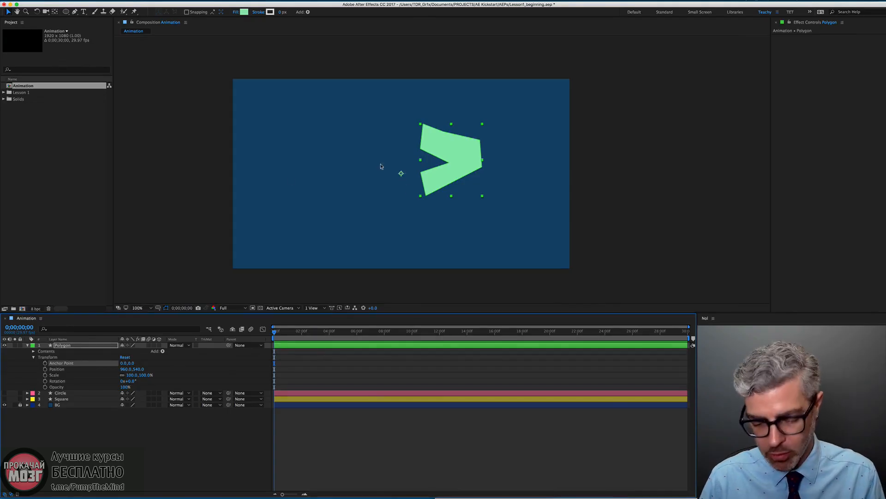
{"action": "left_click", "coordinate": [158, 308]}
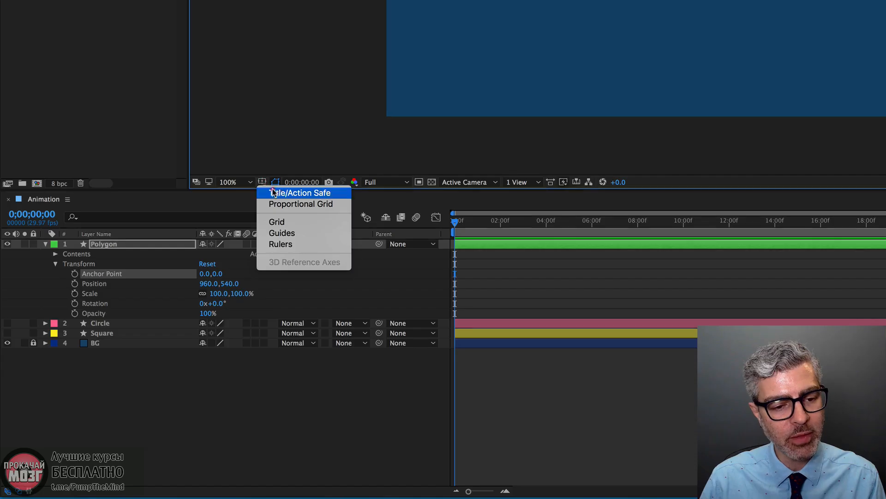
{"action": "left_click", "coordinate": [305, 194]}
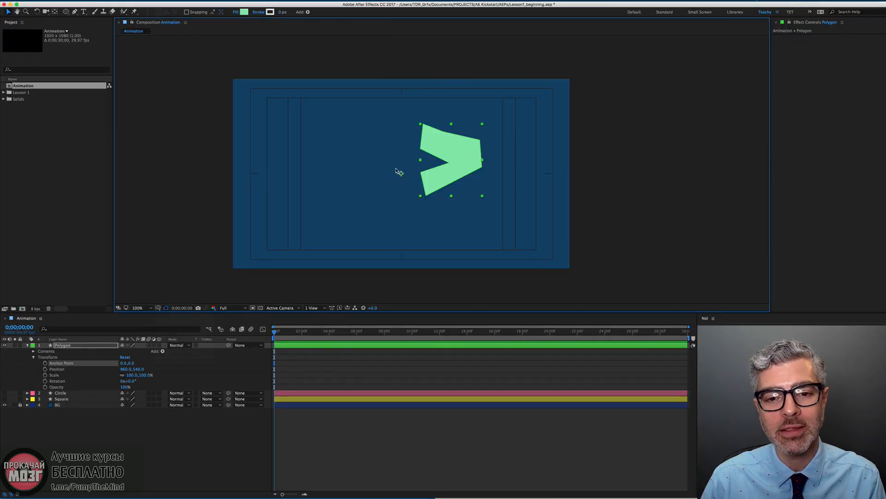
{"action": "key", "text": "alt"}
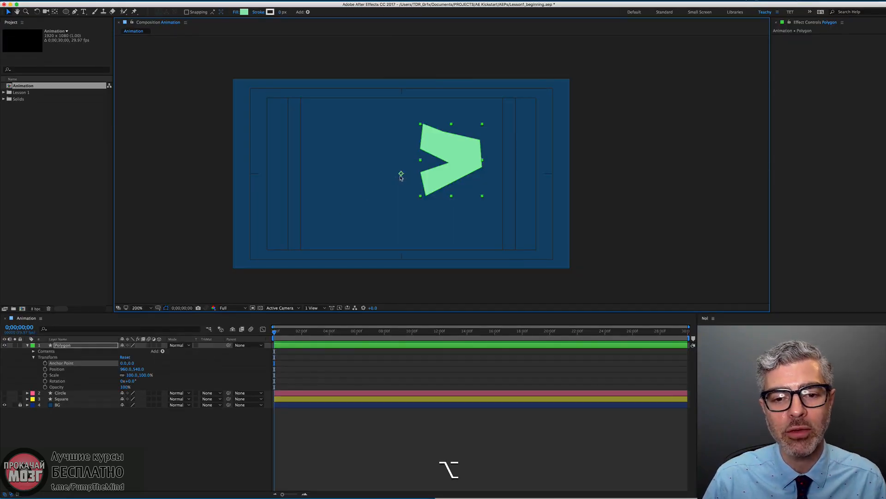
{"action": "scroll", "coordinate": [401, 176], "scroll_direction": "up", "scroll_amount": 3}
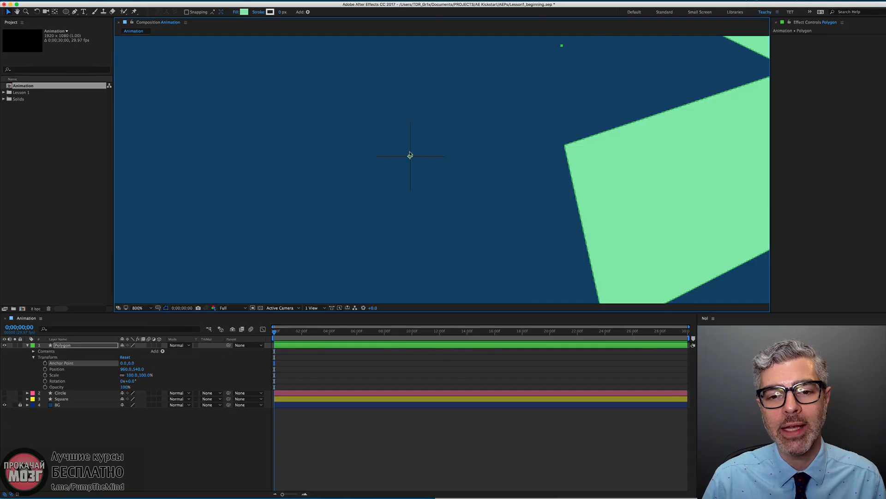
{"action": "scroll", "coordinate": [410, 160], "scroll_direction": "down", "scroll_amount": 4}
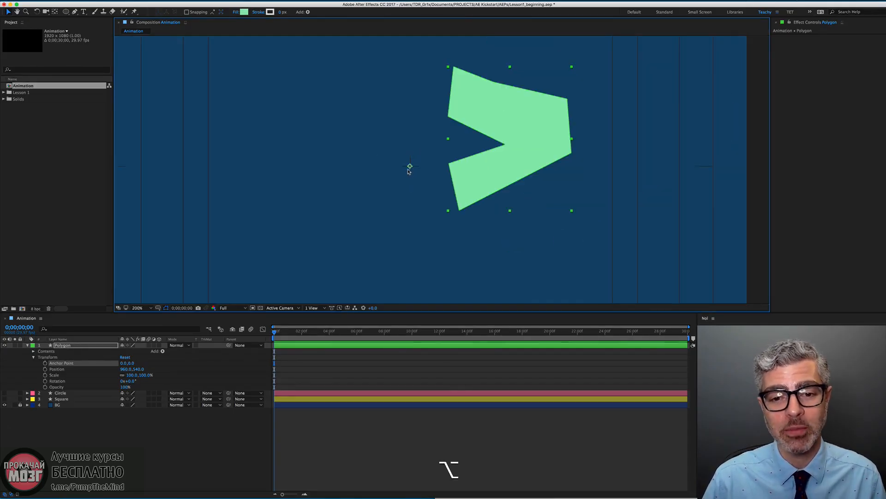
{"action": "scroll", "coordinate": [409, 170], "scroll_direction": "down", "scroll_amount": 1}
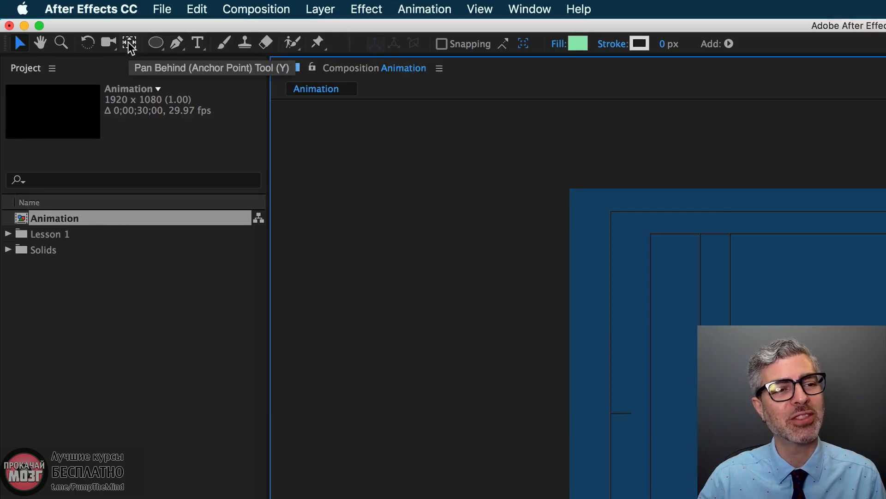
Try moving the polygon's anchor point off the composition centre with the Pan Behind tool, and undo the move.
{"action": "left_click", "coordinate": [129, 43]}
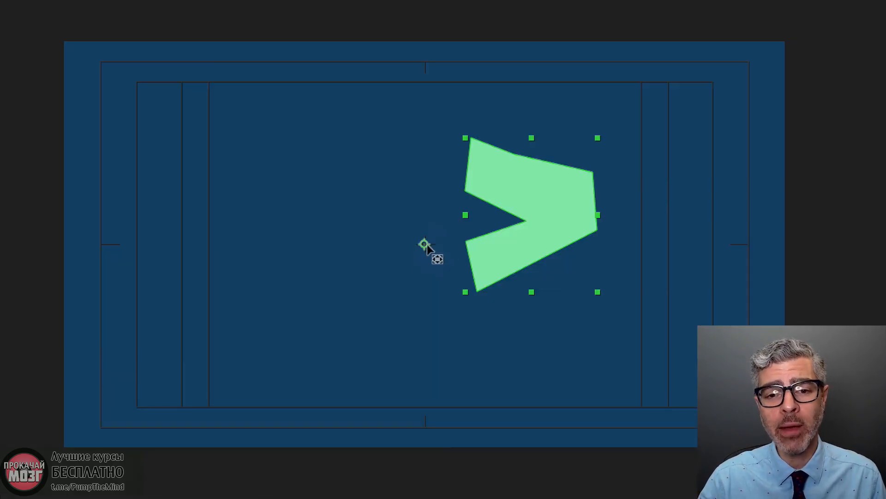
{"action": "mouse_move", "coordinate": [424, 242]}
{"action": "left_mouse_down"}
{"action": "mouse_move", "coordinate": [553, 226]}
{"action": "mouse_move", "coordinate": [398, 231]}
{"action": "mouse_move", "coordinate": [544, 244]}
{"action": "mouse_move", "coordinate": [407, 237]}
{"action": "left_mouse_up"}
{"action": "key", "text": "super+z"}
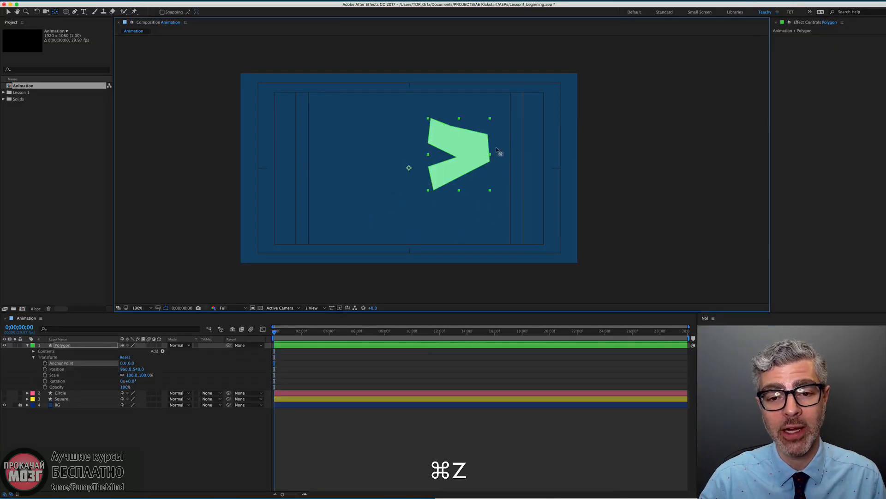
Try moving the whole polygon by its anchor point with the Selection tool, and undo the move.
{"action": "key", "text": "v"}
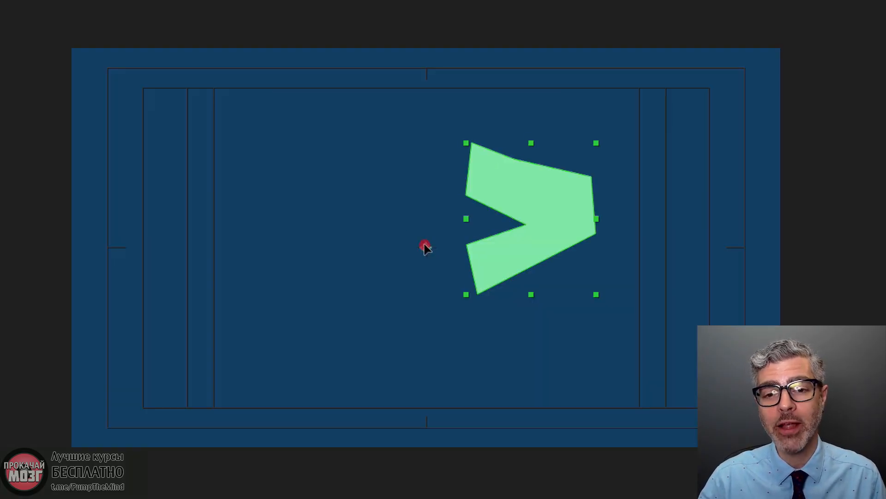
{"action": "mouse_move", "coordinate": [411, 168]}
{"action": "left_mouse_down"}
{"action": "mouse_move", "coordinate": [368, 174]}
{"action": "mouse_move", "coordinate": [421, 181]}
{"action": "left_mouse_up"}
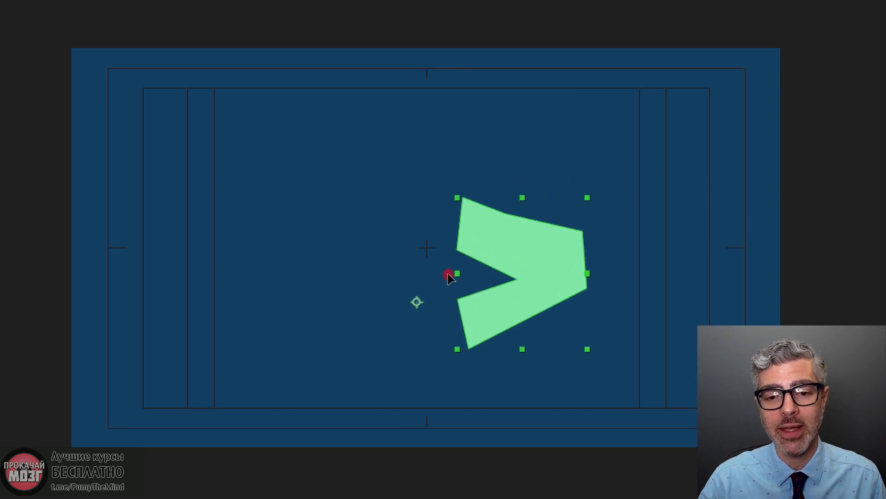
{"action": "left_click_drag", "start_coordinate": [449, 276], "coordinate": [404, 291]}
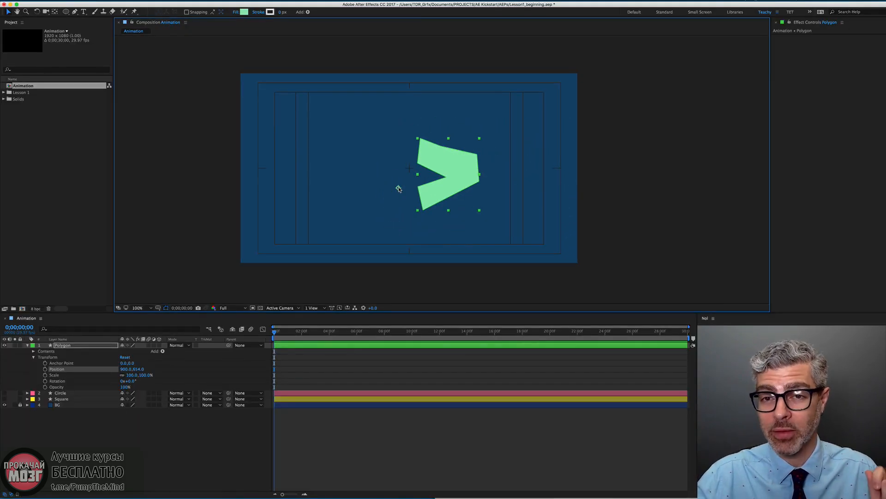
{"action": "key", "text": "super+z"}
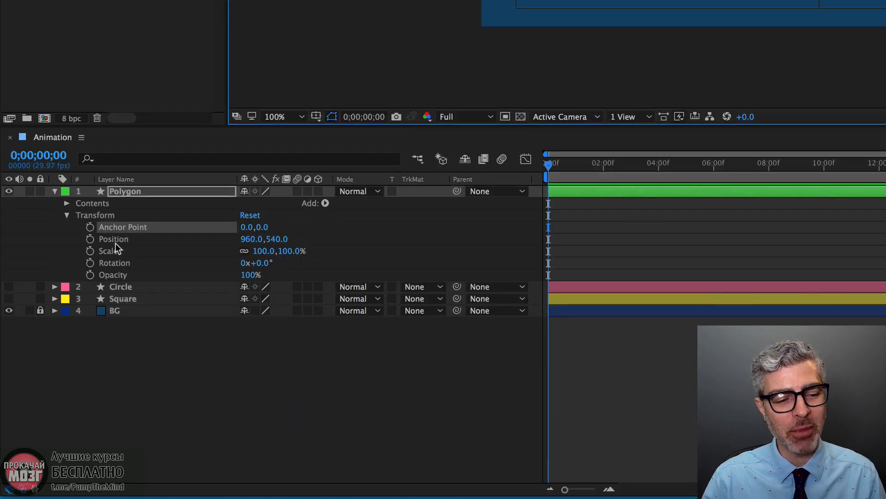
Select the polygon's Position property, try moving the shape to about 560, 468, and undo the move.
{"action": "left_click", "coordinate": [52, 369]}
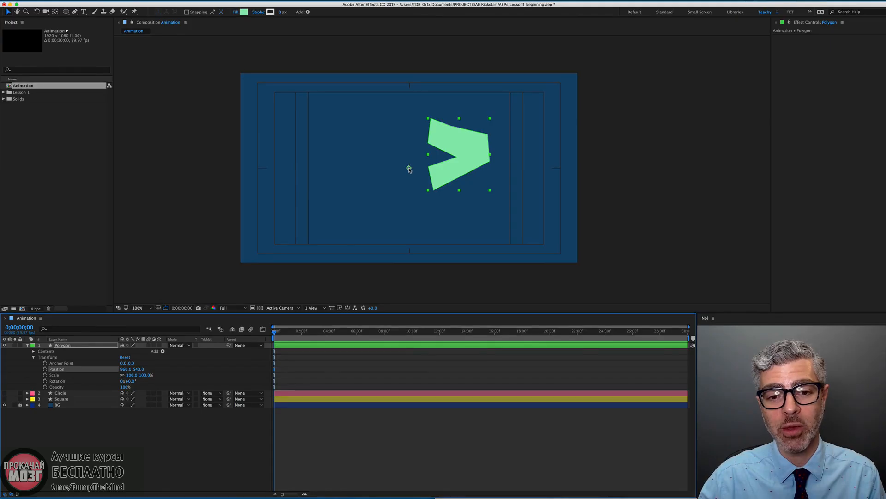
{"action": "left_click_drag", "start_coordinate": [409, 169], "coordinate": [335, 157]}
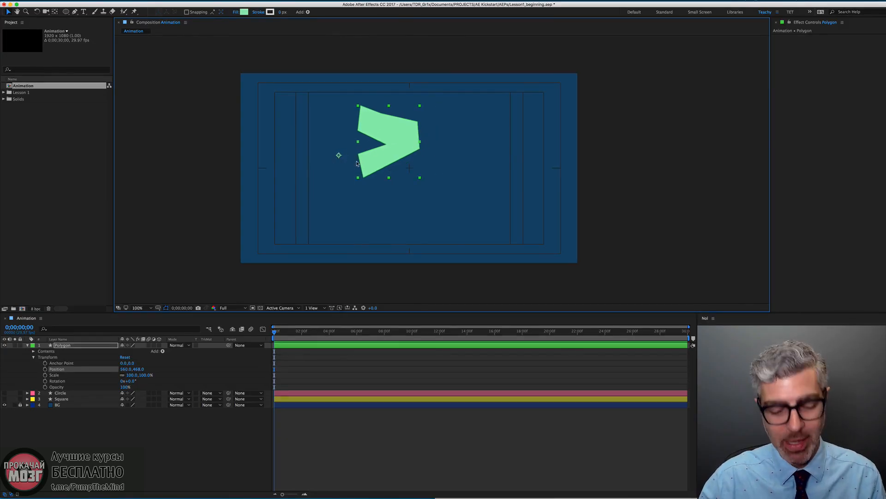
{"action": "key", "text": "super+z"}
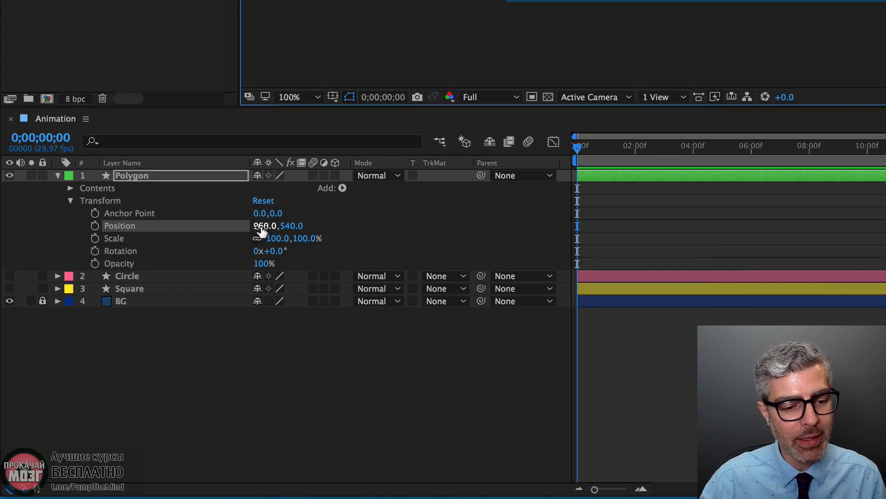
Reposition the polygon by scrubbing its X and Y Position values and moving it in the composition to about 689, 606.
{"action": "left_click_drag", "start_coordinate": [261, 229], "coordinate": [469, 210]}
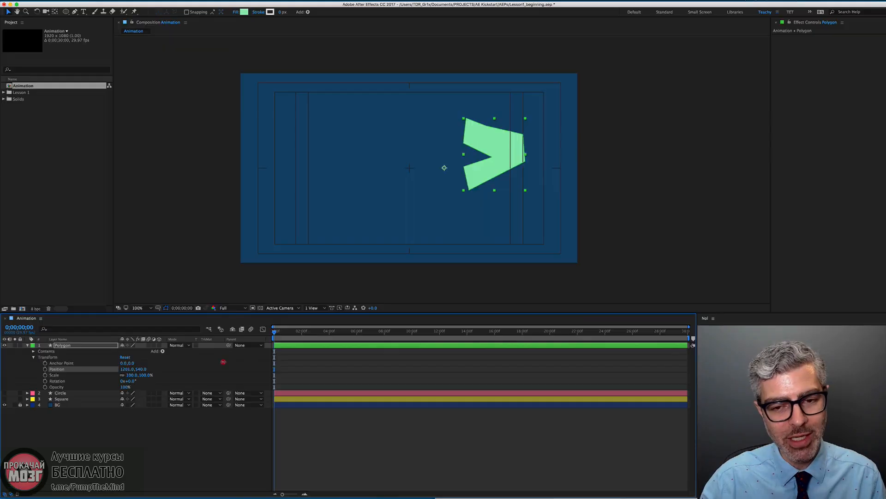
{"action": "left_click_drag", "start_coordinate": [223, 361], "coordinate": [44, 372]}
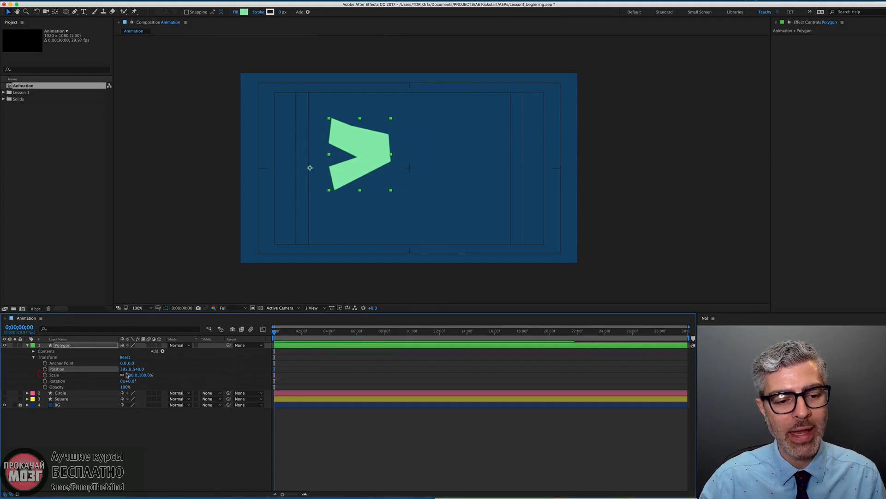
{"action": "left_click_drag", "start_coordinate": [138, 368], "coordinate": [255, 346]}
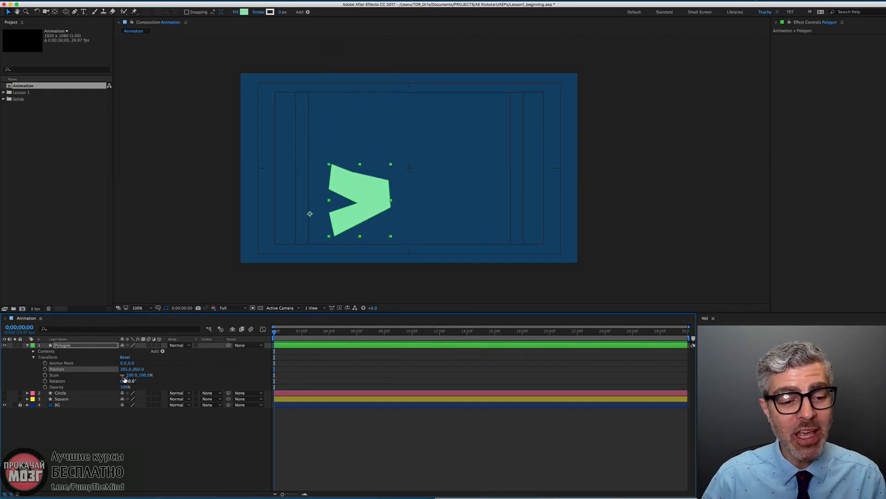
{"action": "left_click_drag", "start_coordinate": [123, 369], "coordinate": [161, 372]}
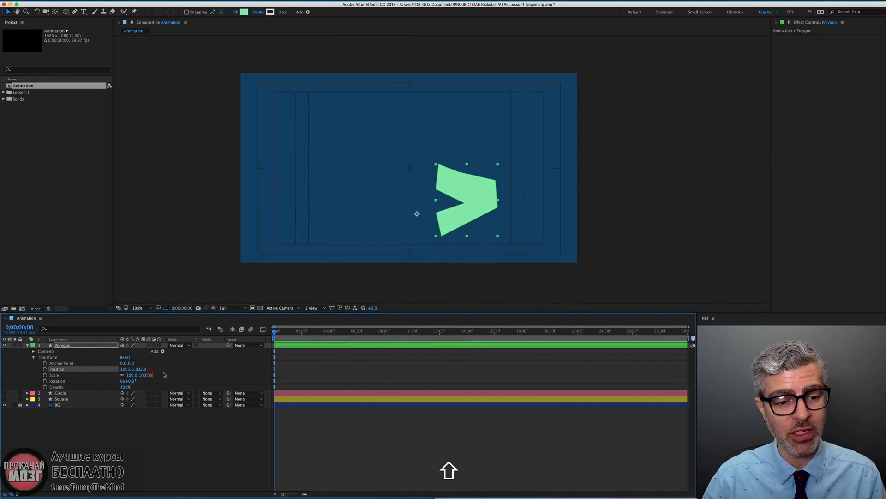
{"action": "left_click_drag", "start_coordinate": [487, 204], "coordinate": [432, 170]}
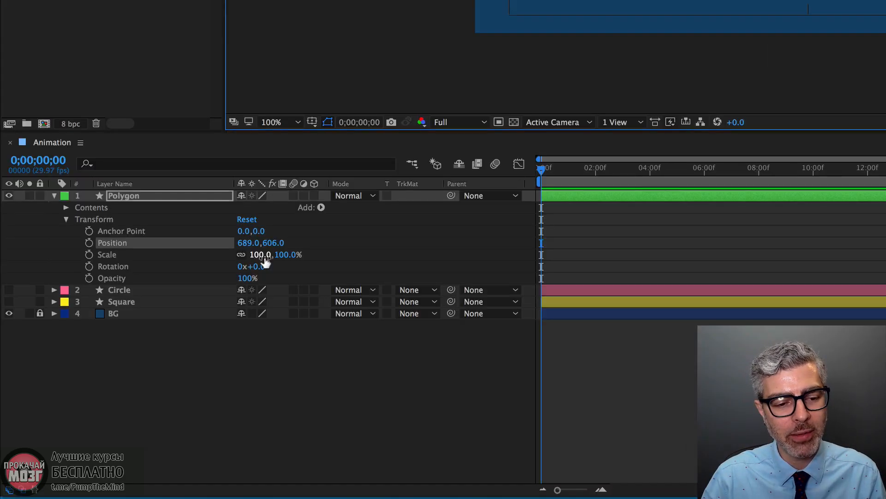
Scale the polygon down and set its Scale to 0% in both dimensions.
{"action": "left_click_drag", "start_coordinate": [132, 375], "coordinate": [101, 377]}
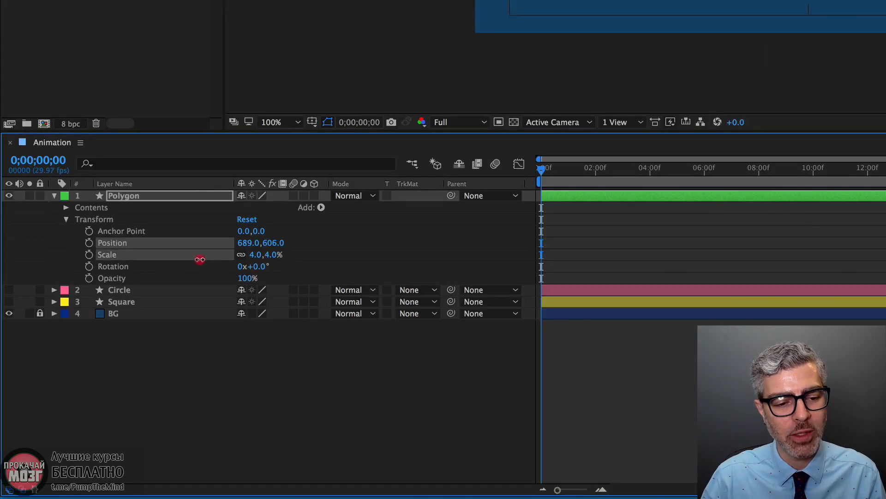
{"action": "left_click", "coordinate": [255, 254]}
{"action": "type", "text": "0"}
{"action": "key", "text": "Return"}
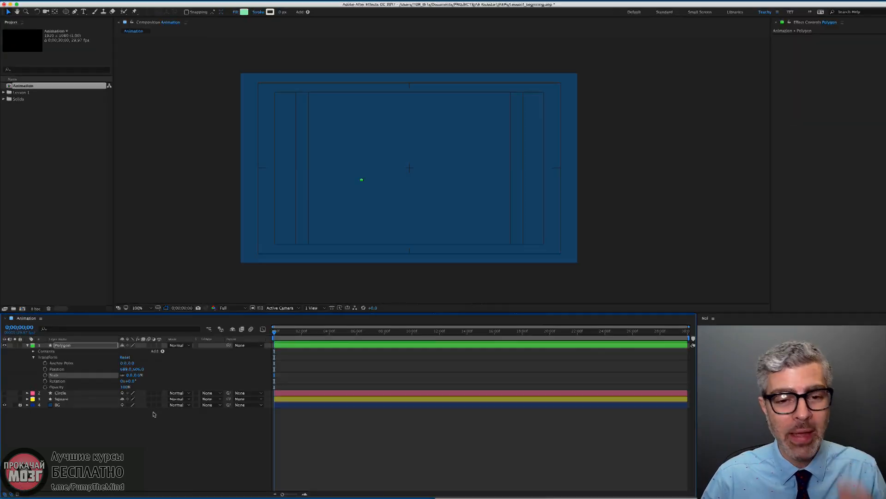
Try scaling and flipping the polygon with linked Scale dimensions, between about -124% and 181%.
{"action": "left_click", "coordinate": [303, 327]}
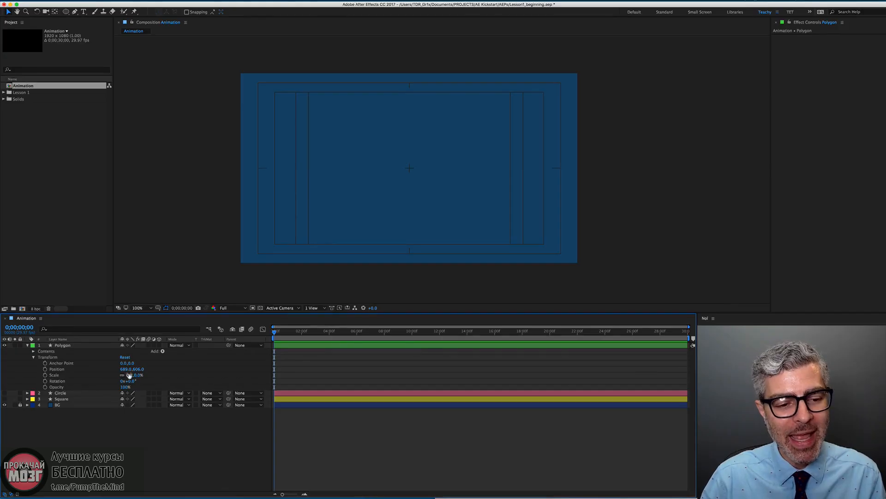
{"action": "left_click_drag", "start_coordinate": [130, 376], "coordinate": [158, 371]}
{"action": "left_click", "coordinate": [188, 366]}
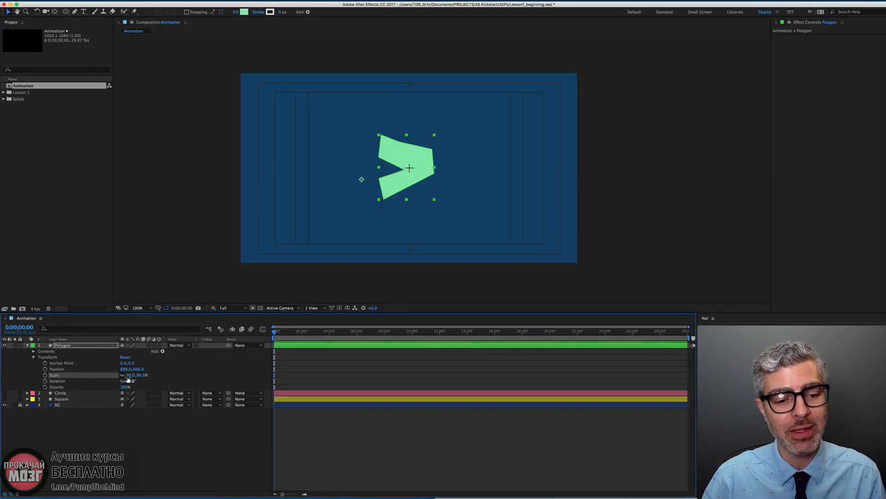
{"action": "left_click_drag", "start_coordinate": [134, 375], "coordinate": [102, 378]}
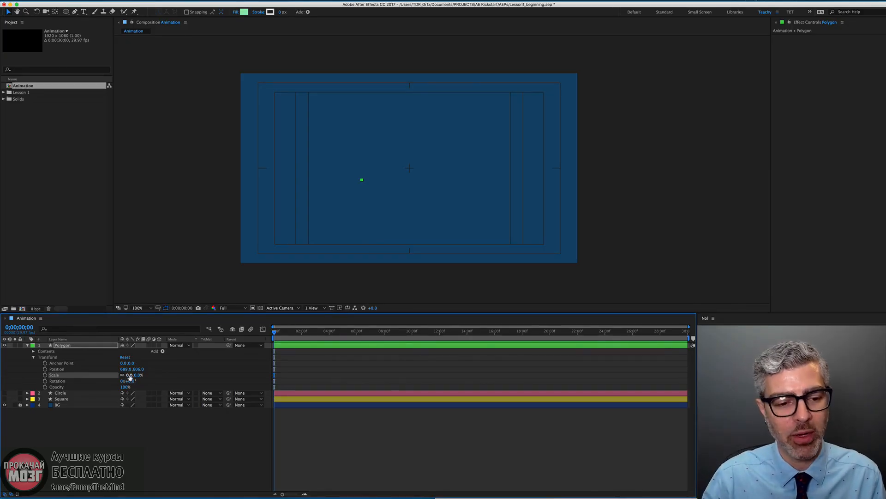
{"action": "key", "text": "super+z"}
{"action": "left_click_drag", "start_coordinate": [132, 376], "coordinate": [105, 371]}
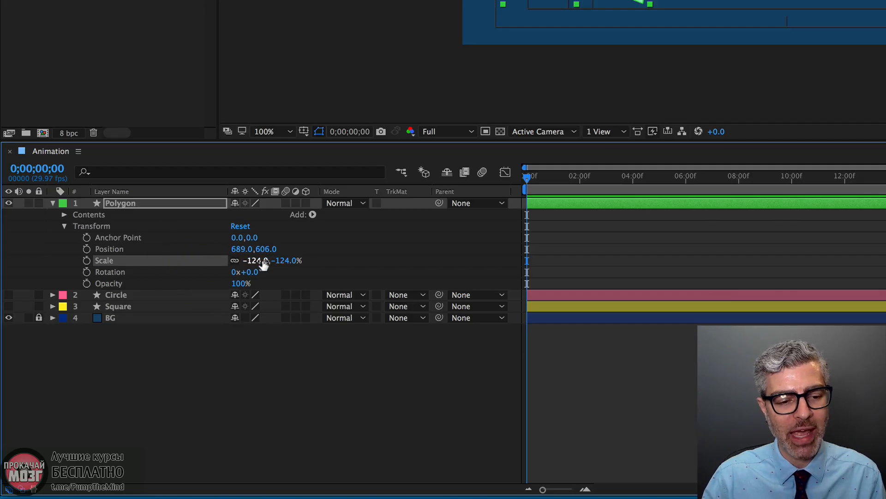
{"action": "left_click_drag", "start_coordinate": [261, 270], "coordinate": [381, 263]}
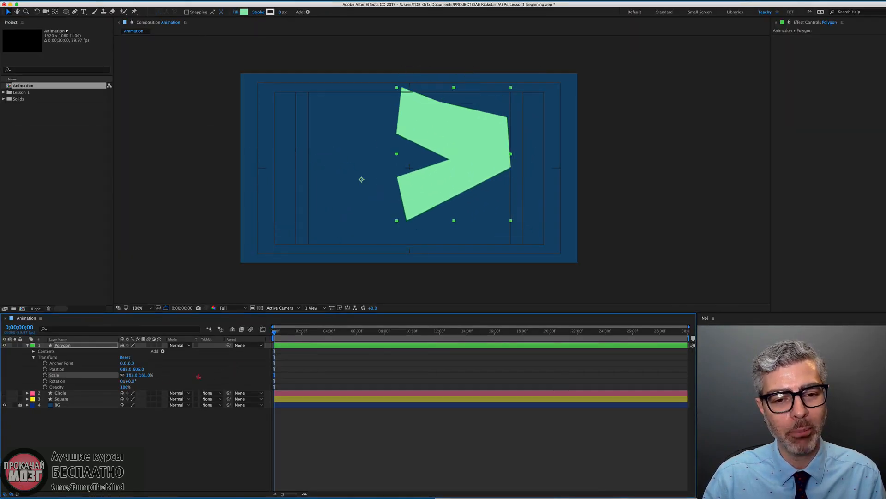
{"action": "mouse_move", "coordinate": [198, 376]}
{"action": "left_mouse_down"}
{"action": "mouse_move", "coordinate": [115, 375]}
{"action": "mouse_move", "coordinate": [208, 376]}
{"action": "mouse_move", "coordinate": [186, 386]}
{"action": "mouse_move", "coordinate": [189, 371]}
{"action": "left_mouse_up"}
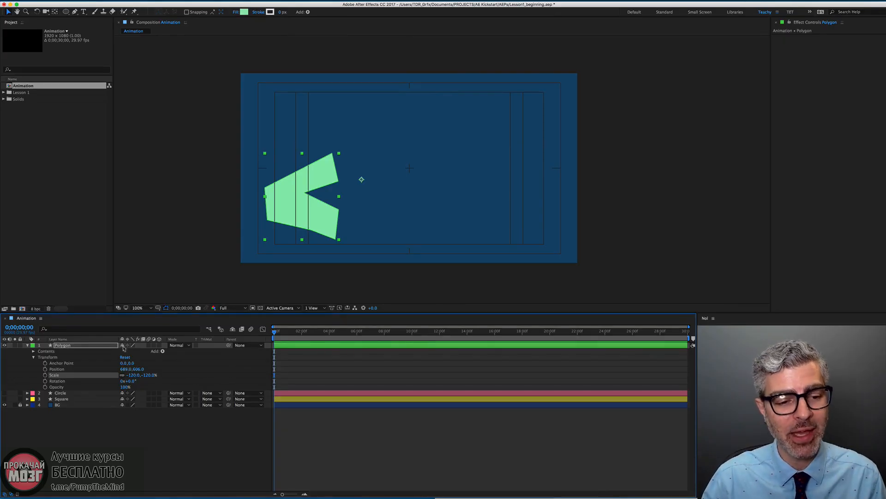
Set the polygon's linked Scale to 100% in both dimensions.
{"action": "left_click", "coordinate": [135, 375]}
{"action": "type", "text": "100"}
{"action": "key", "text": "Return"}
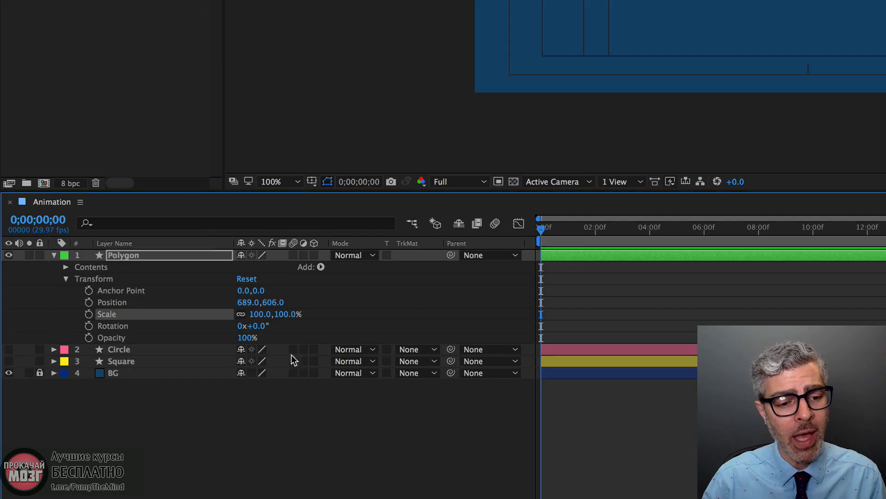
Unlink the polygon's Scale dimensions and try stretching it to 269% horizontally and 160% vertically.
{"action": "left_click", "coordinate": [241, 314]}
{"action": "left_click_drag", "start_coordinate": [252, 315], "coordinate": [369, 314]}
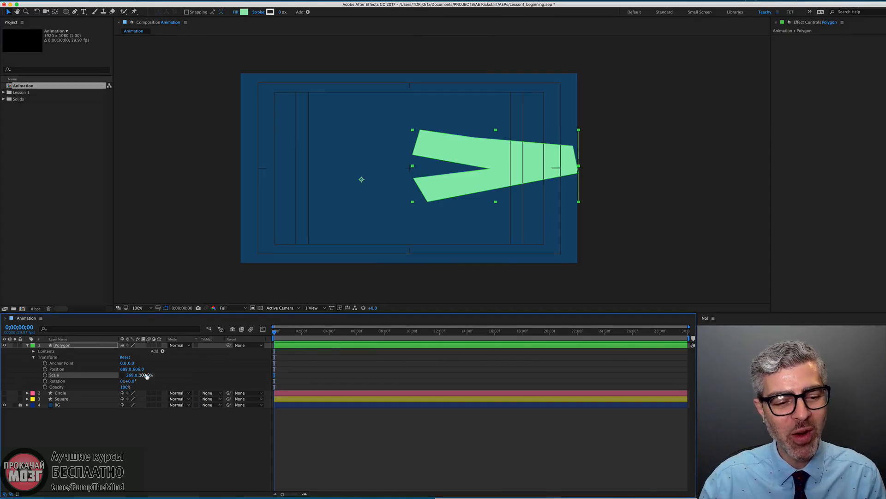
{"action": "left_click_drag", "start_coordinate": [134, 375], "coordinate": [157, 374]}
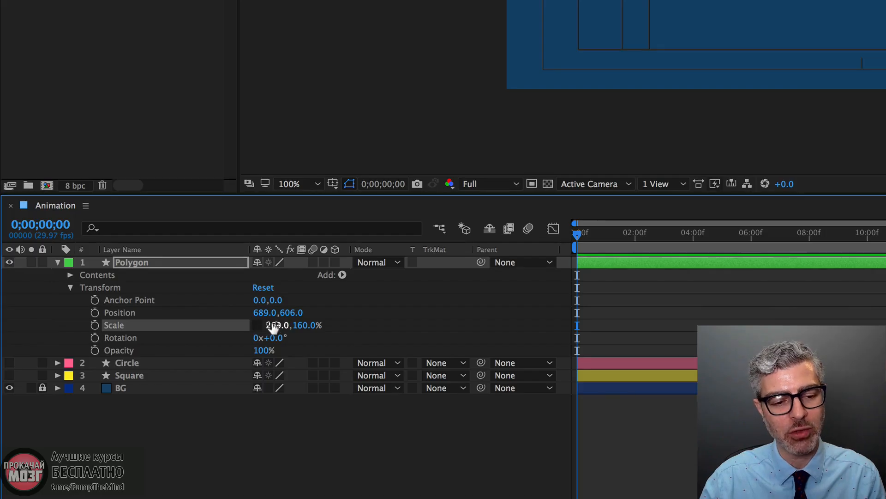
Restore the polygon's horizontal and vertical Scale to 100% each and link the two dimensions again.
{"action": "left_click", "coordinate": [280, 327]}
{"action": "type", "text": "100"}
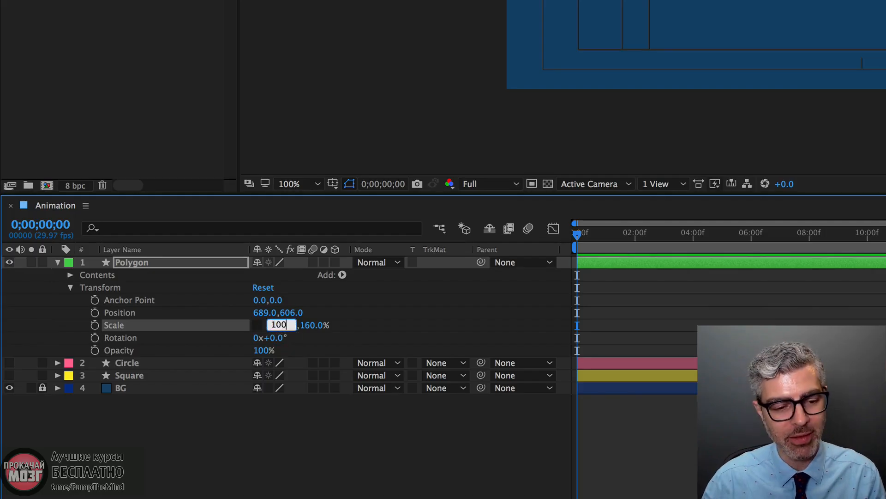
{"action": "key", "text": "Tab"}
{"action": "type", "text": "100"}
{"action": "key", "text": "Return"}
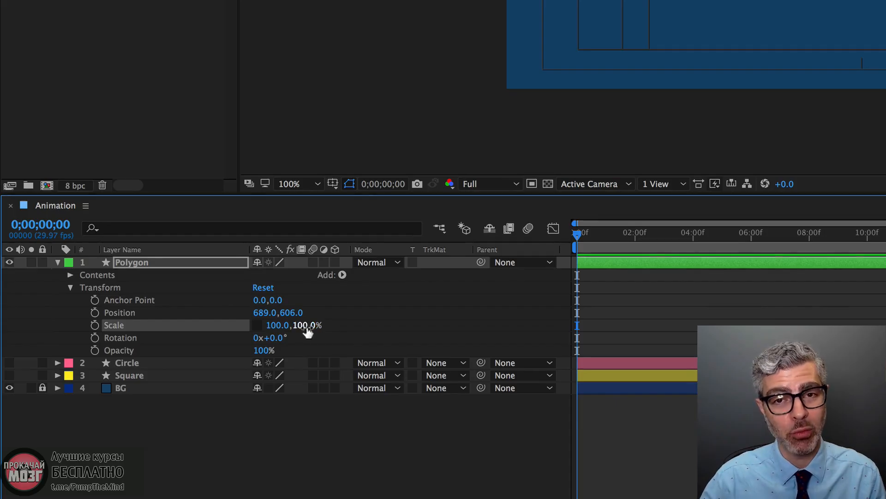
{"action": "left_click", "coordinate": [258, 325]}
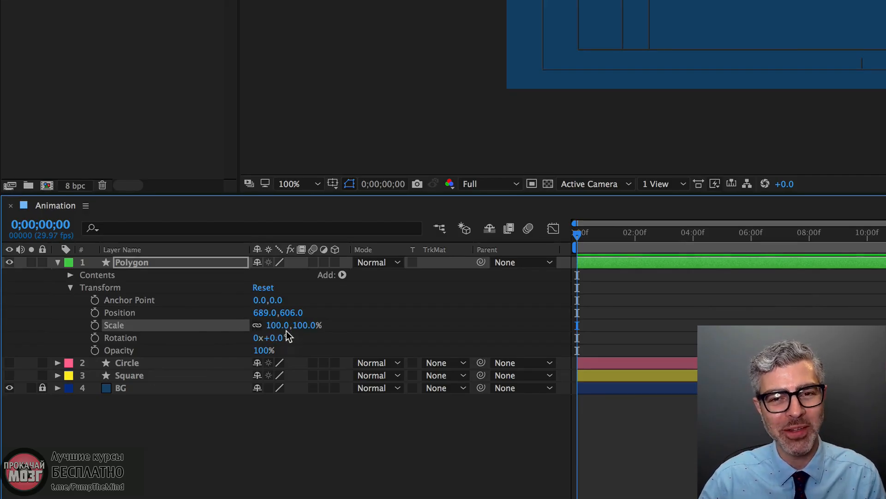
Select the polygon's Rotation property and rotate the shape counterclockwise to about -83°.
{"action": "left_click", "coordinate": [131, 341]}
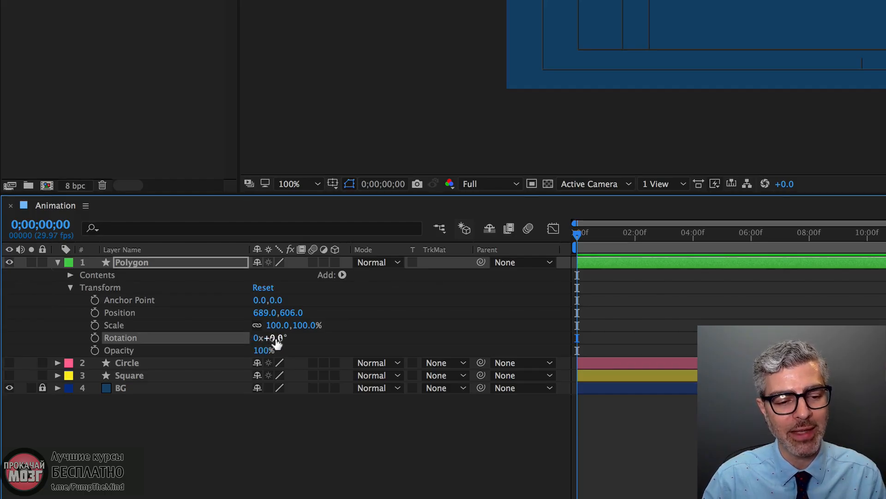
{"action": "left_click_drag", "start_coordinate": [275, 340], "coordinate": [183, 331]}
{"action": "mouse_move", "coordinate": [87, 377]}
{"action": "left_mouse_down"}
{"action": "mouse_move", "coordinate": [148, 373]}
{"action": "mouse_move", "coordinate": [91, 371]}
{"action": "left_mouse_up"}
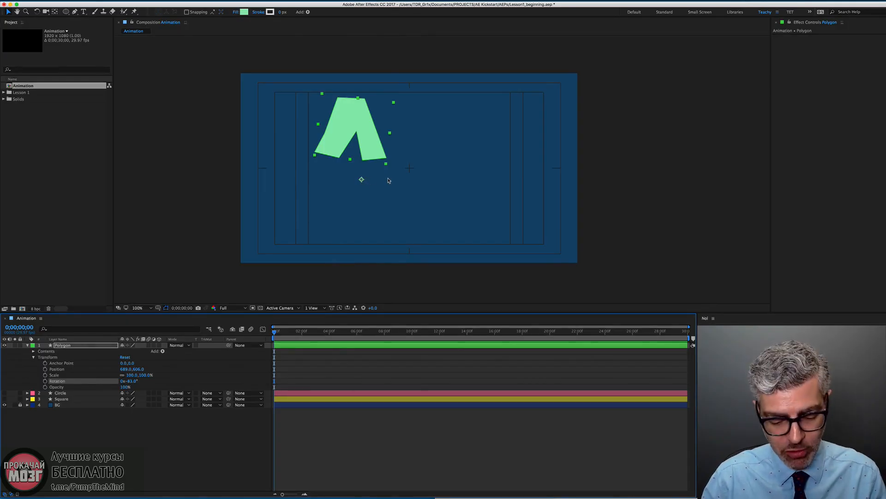
Move the polygon's anchor point onto its lower-right corner with the Pan Behind tool, and rotate the shape around it to -173°.
{"action": "key", "text": "y"}
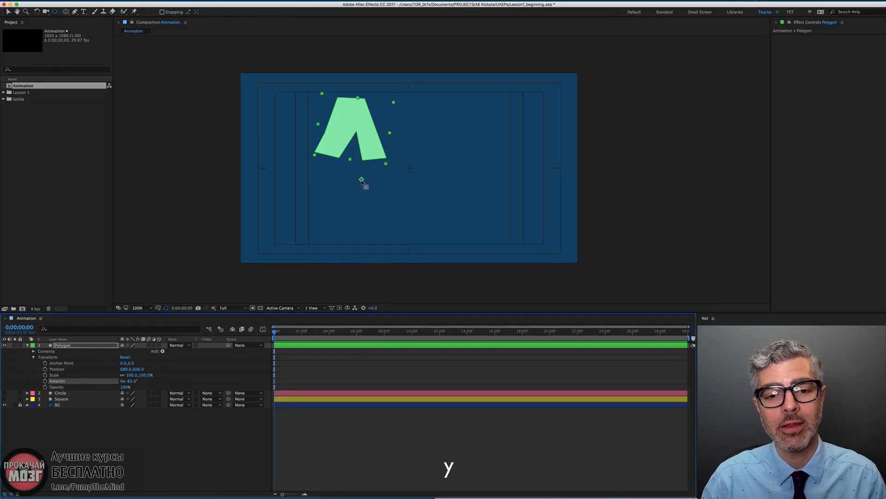
{"action": "left_click_drag", "start_coordinate": [361, 179], "coordinate": [387, 159]}
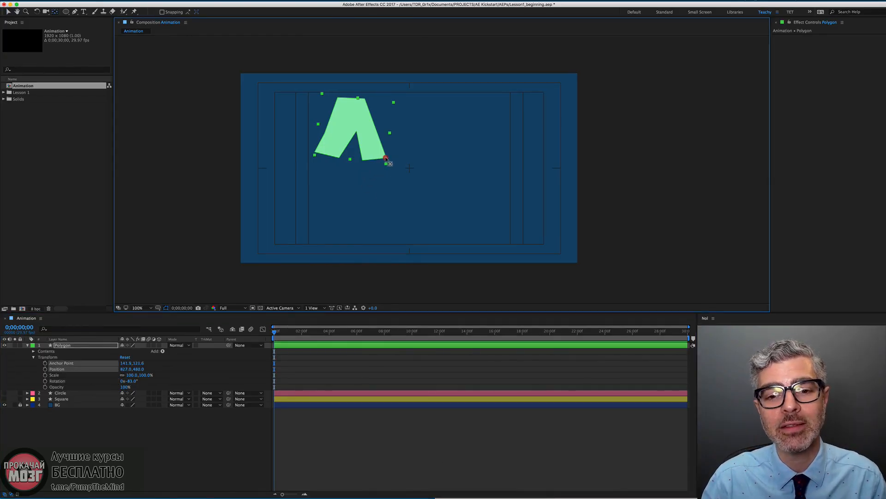
{"action": "key", "text": "period"}
{"action": "key", "text": "period"}
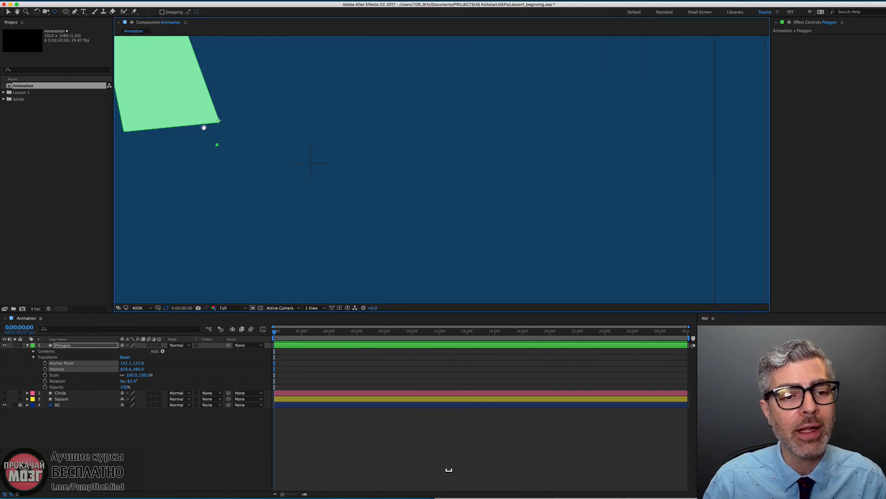
{"action": "left_click_drag", "start_coordinate": [203, 127], "coordinate": [446, 178]}
{"action": "scroll", "coordinate": [449, 180], "scroll_direction": "down", "scroll_amount": 2}
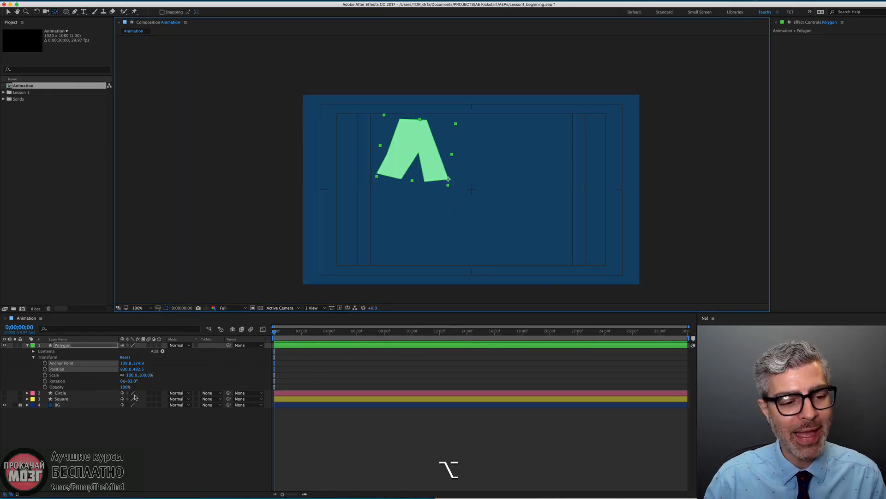
{"action": "left_click_drag", "start_coordinate": [133, 382], "coordinate": [85, 367]}
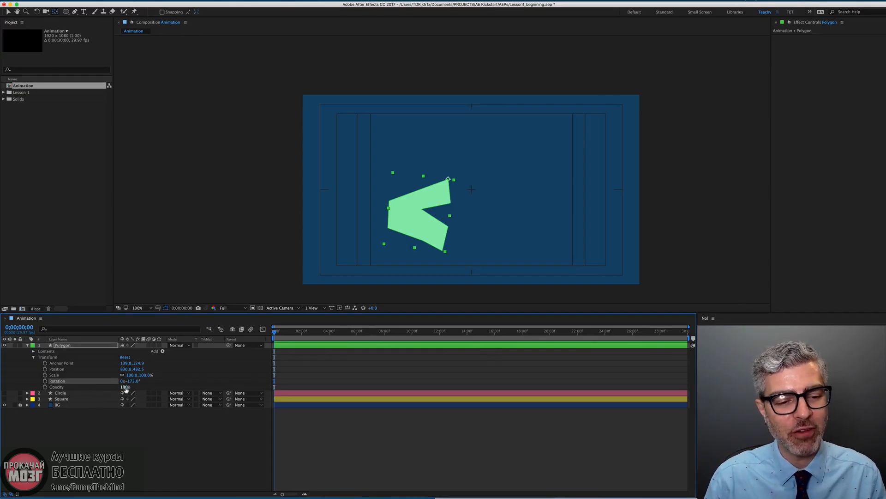
Try fading the polygon out by lowering its Opacity to 0%, and bring it back to 100%.
{"action": "left_click_drag", "start_coordinate": [126, 389], "coordinate": [50, 387]}
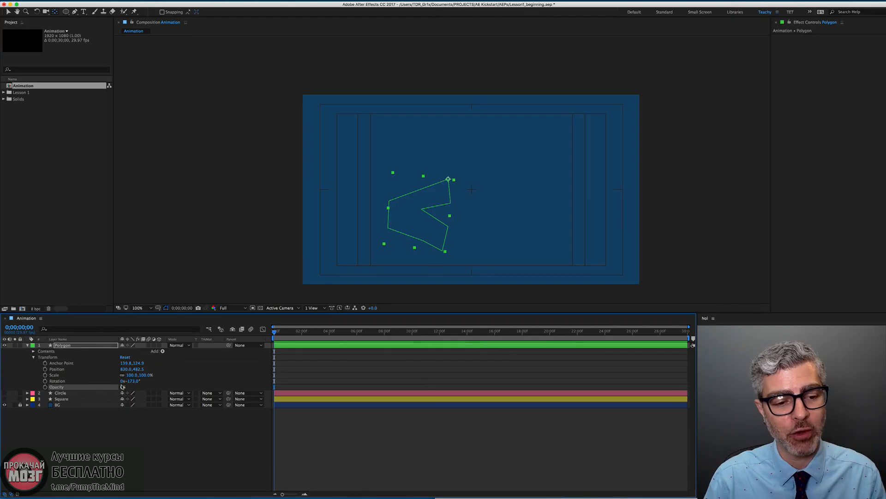
{"action": "left_click_drag", "start_coordinate": [122, 387], "coordinate": [494, 373]}
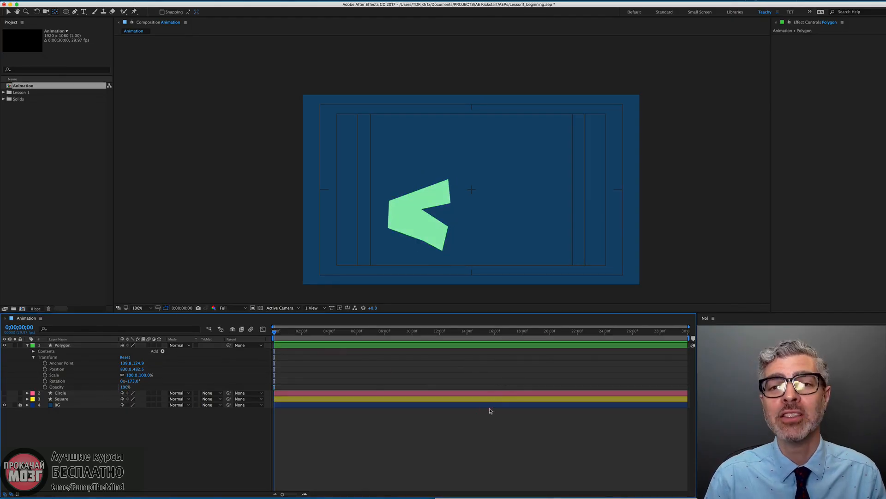
{"action": "left_click", "coordinate": [68, 359]}
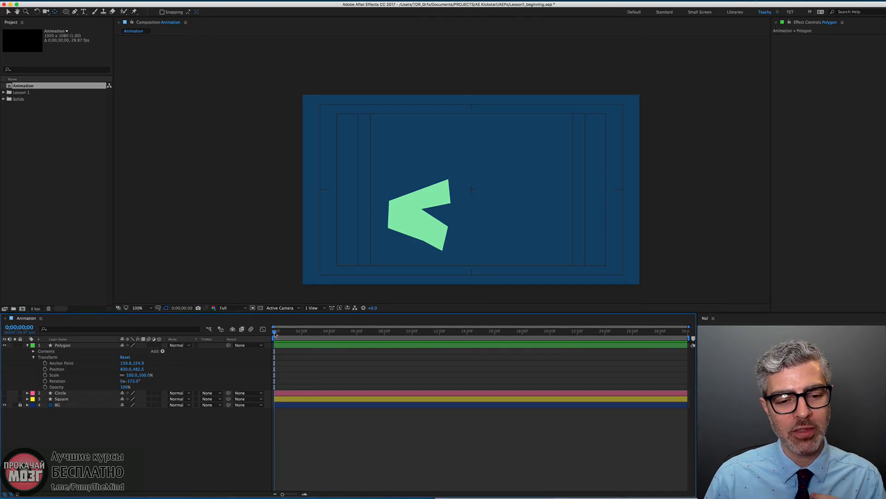
Select the Polygon layer at 0;00;00;00, turn on Opacity keyframing with a 100% keyframe, and keep the Opacity property selected.
{"action": "mouse_move", "coordinate": [274, 331]}
{"action": "left_mouse_down"}
{"action": "mouse_move", "coordinate": [345, 332]}
{"action": "mouse_move", "coordinate": [273, 330]}
{"action": "left_mouse_up"}
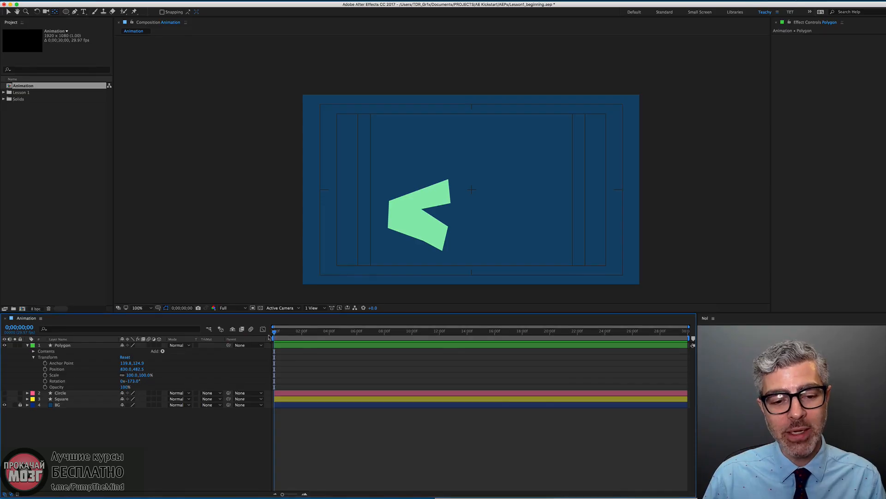
{"action": "left_click", "coordinate": [281, 343]}
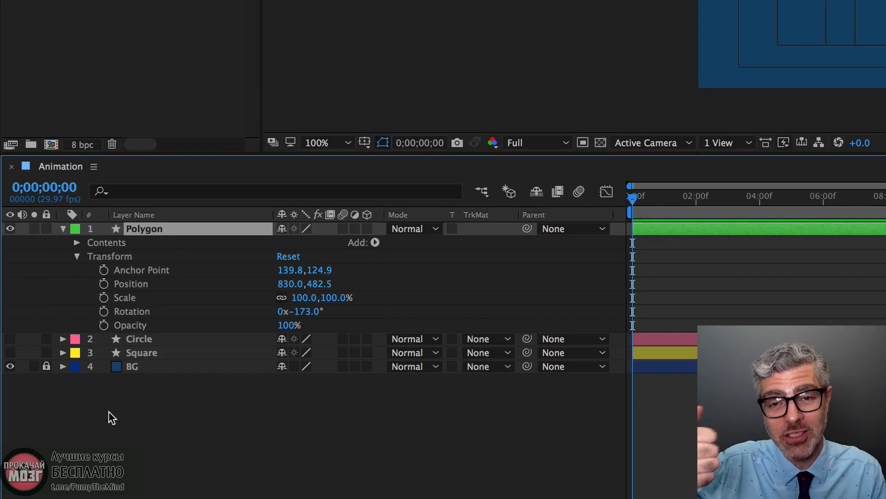
{"action": "left_click", "coordinate": [104, 325]}
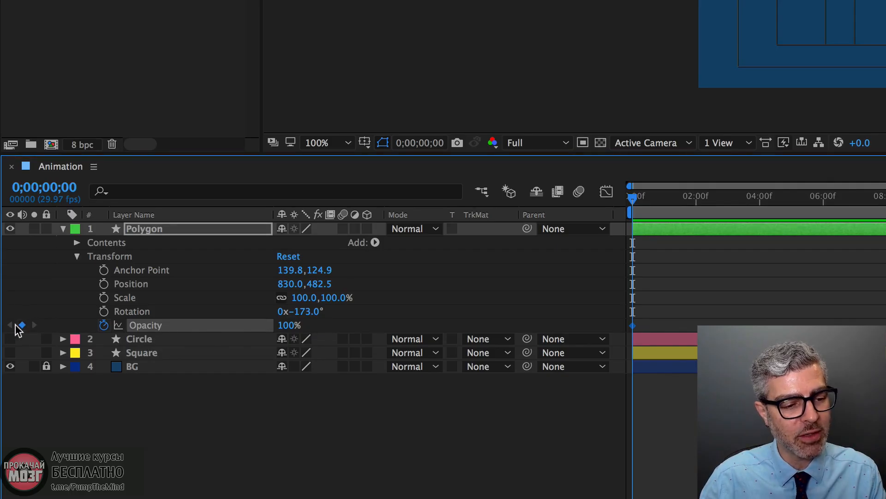
{"action": "left_click", "coordinate": [125, 312]}
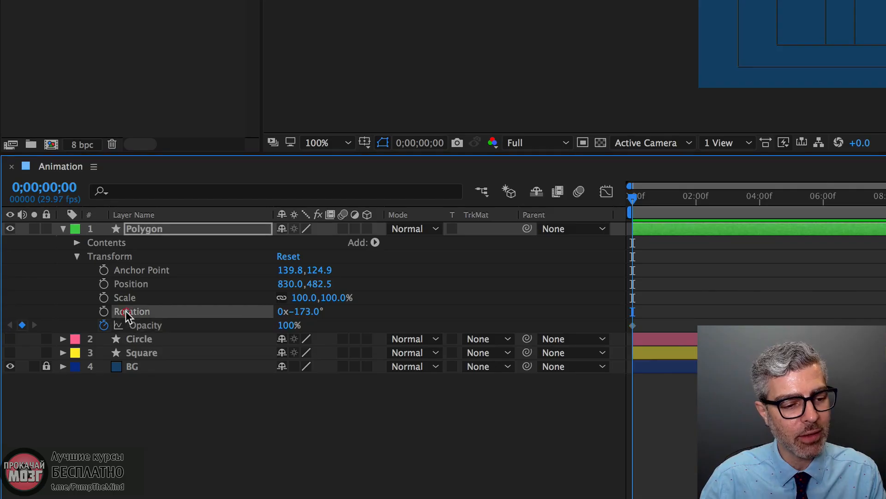
{"action": "left_click", "coordinate": [134, 324]}
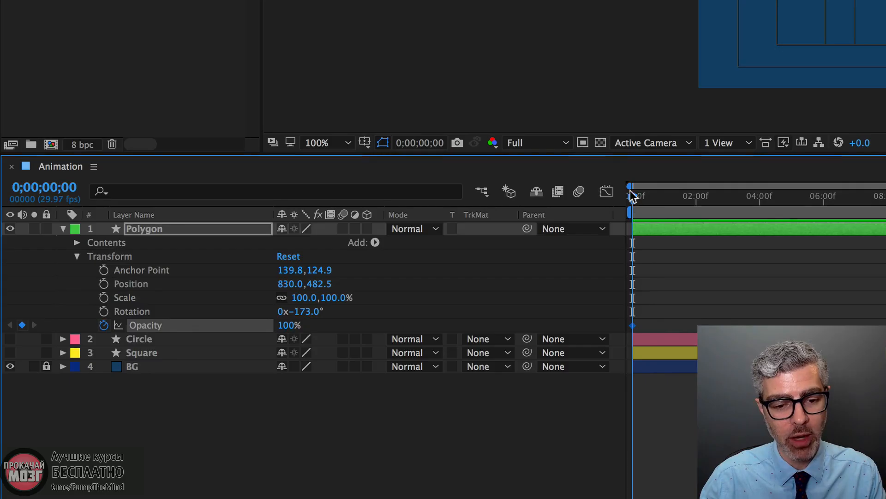
Scrub the current time to 0;00;01;01 and back to the start to check the keyframe, and reselect the polygon's Opacity property.
{"action": "mouse_move", "coordinate": [631, 198]}
{"action": "left_mouse_down"}
{"action": "mouse_move", "coordinate": [672, 197]}
{"action": "mouse_move", "coordinate": [617, 206]}
{"action": "left_mouse_up"}
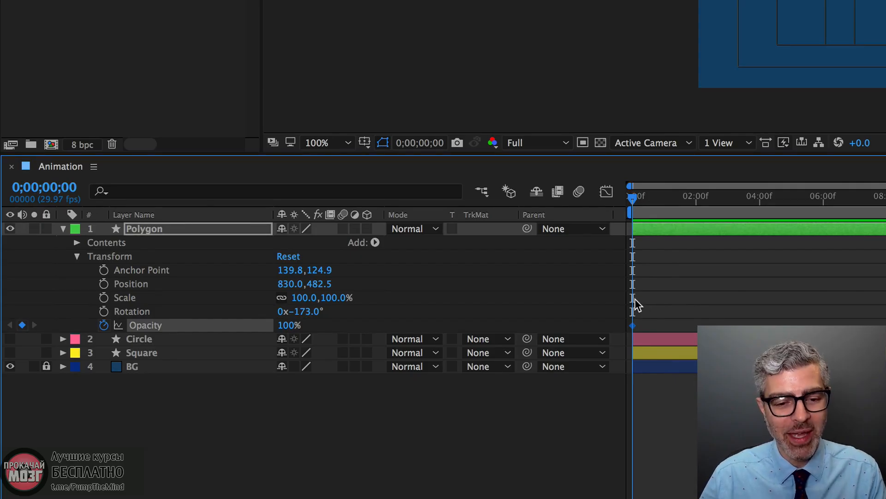
{"action": "left_click_drag", "start_coordinate": [631, 198], "coordinate": [665, 199]}
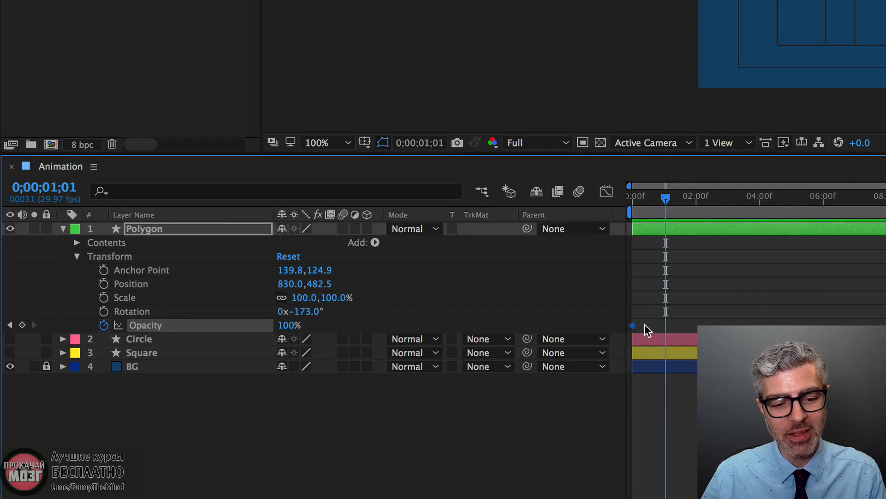
{"action": "left_click_drag", "start_coordinate": [641, 198], "coordinate": [587, 195]}
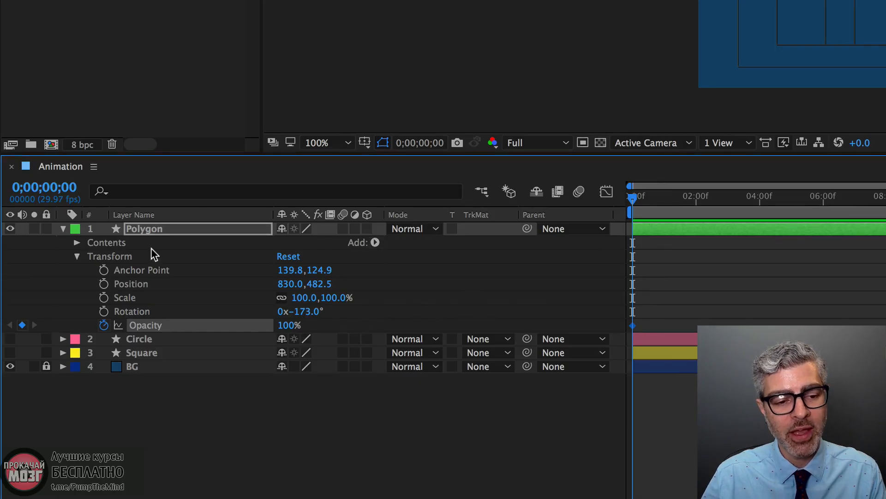
{"action": "left_click", "coordinate": [150, 229]}
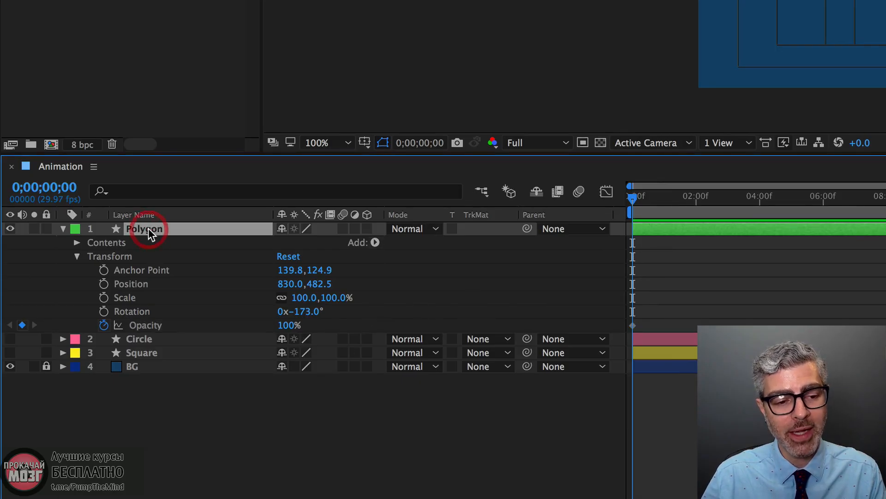
{"action": "left_click", "coordinate": [132, 327]}
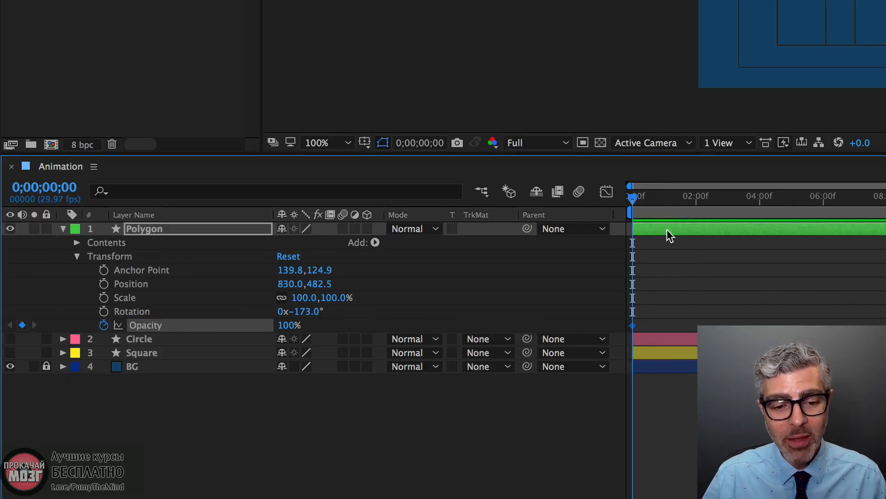
Move the current time to 0;00;00;24, try turning off the polygon's Opacity keyframing, and undo that.
{"action": "left_click_drag", "start_coordinate": [639, 199], "coordinate": [659, 198]}
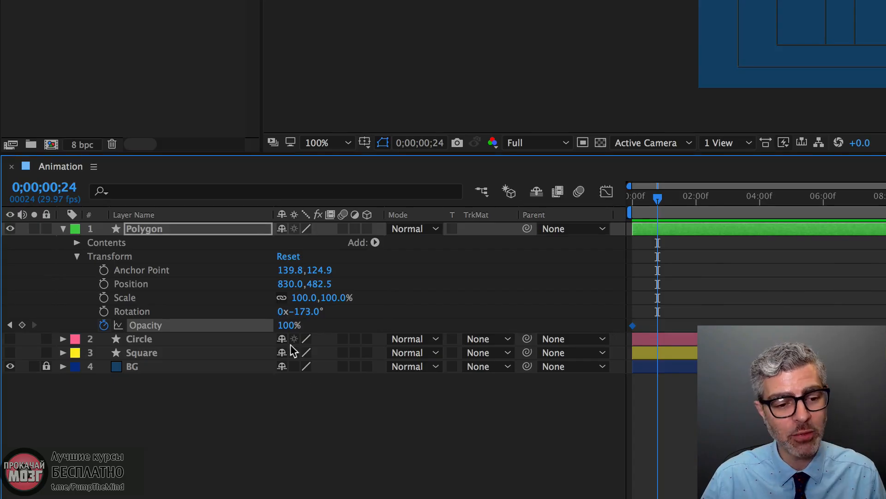
{"action": "left_click", "coordinate": [104, 325]}
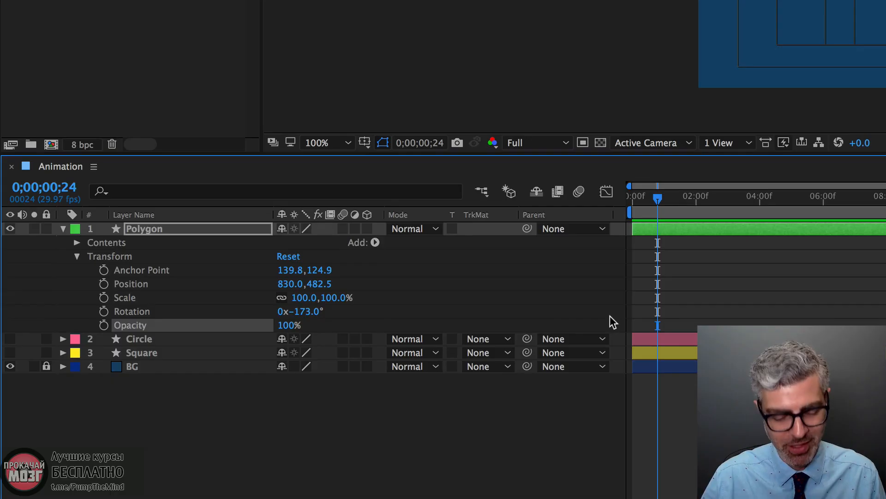
{"action": "key", "text": "ctrl+z"}
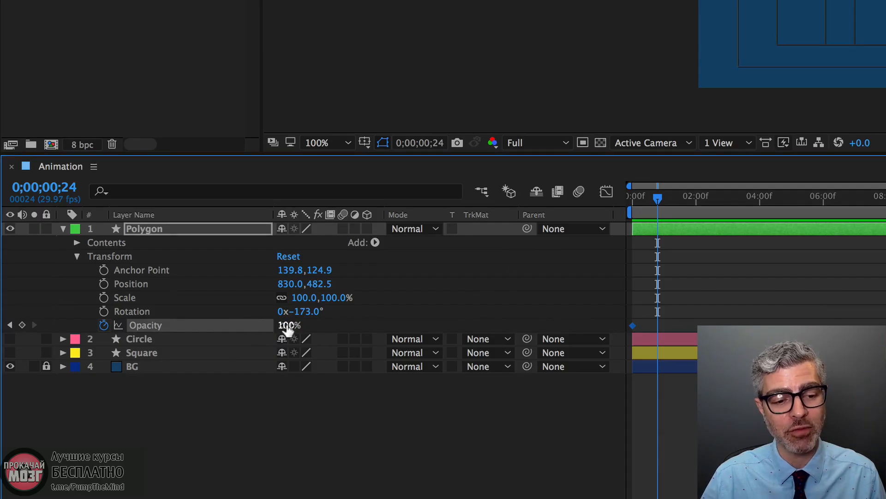
Lower the polygon's Opacity to 0% at 0;00;00;24, deselect the layer, and hide the composition's safe-area guides and layer outlines.
{"action": "left_click_drag", "start_coordinate": [289, 329], "coordinate": [140, 325]}
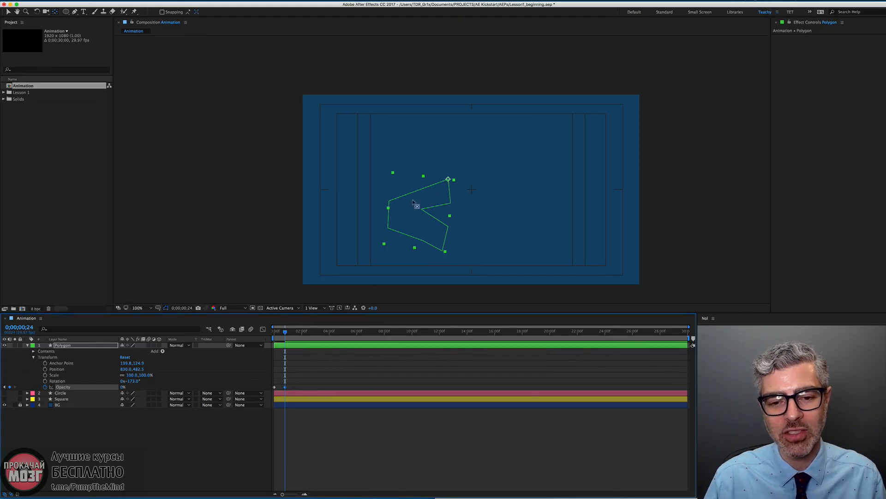
{"action": "left_click", "coordinate": [408, 433]}
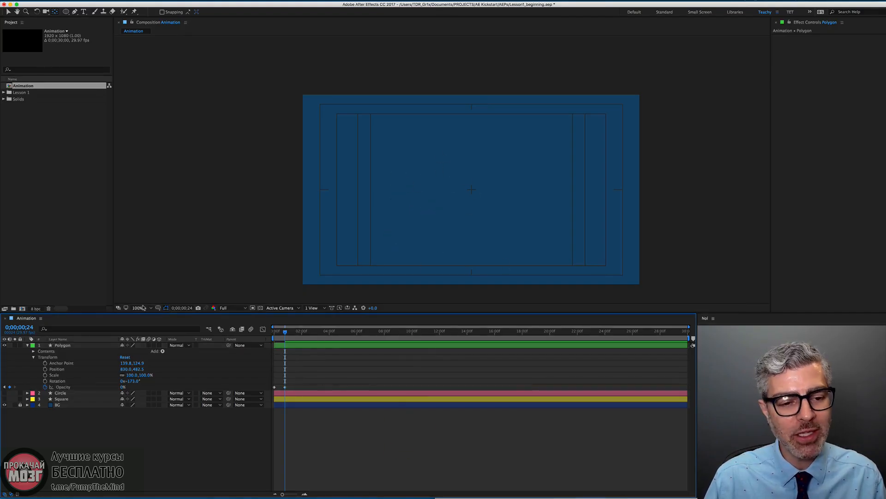
{"action": "left_click", "coordinate": [165, 307]}
{"action": "left_click", "coordinate": [170, 315]}
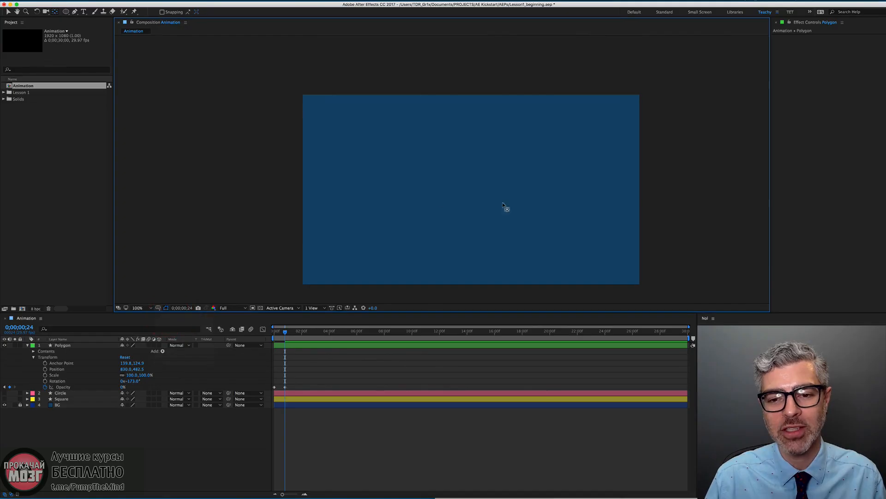
Scrub the current time back and forth across the 0% Opacity keyframe to check the polygon's fade-out, ending at 0;00;01;12.
{"action": "left_click", "coordinate": [281, 332]}
{"action": "mouse_move", "coordinate": [281, 334]}
{"action": "left_mouse_down"}
{"action": "mouse_move", "coordinate": [274, 333]}
{"action": "mouse_move", "coordinate": [290, 333]}
{"action": "left_mouse_up"}
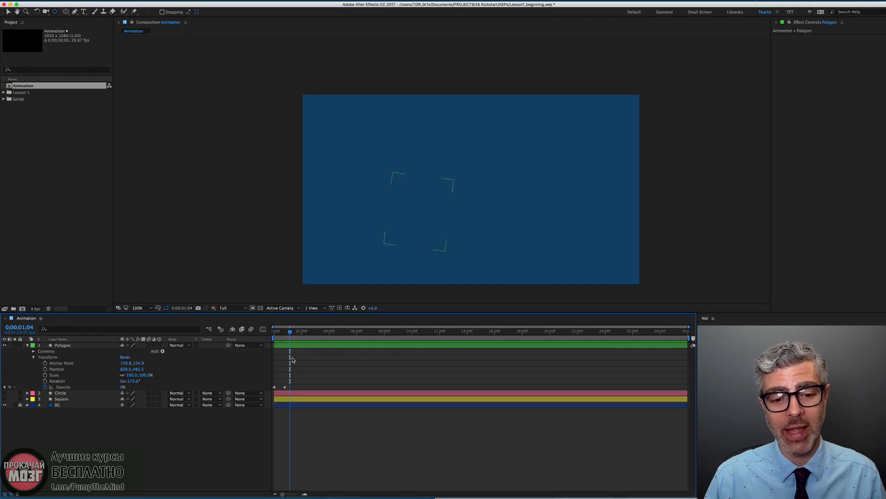
{"action": "mouse_move", "coordinate": [288, 331]}
{"action": "left_mouse_down"}
{"action": "mouse_move", "coordinate": [276, 332]}
{"action": "mouse_move", "coordinate": [286, 334]}
{"action": "left_mouse_up"}
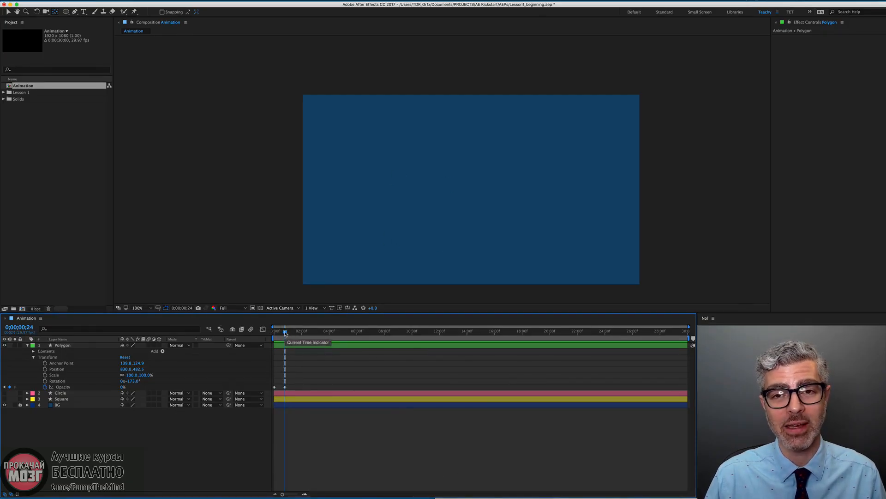
{"action": "left_click_drag", "start_coordinate": [285, 333], "coordinate": [293, 334]}
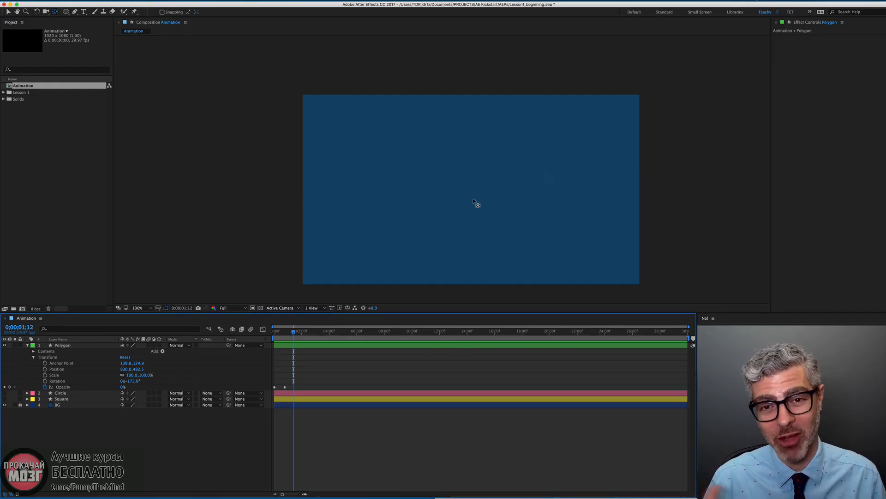
Shorten the work area so that it ends at about 0;00;01;20, shortly after the polygon's last Opacity keyframe.
{"action": "left_click", "coordinate": [677, 344]}
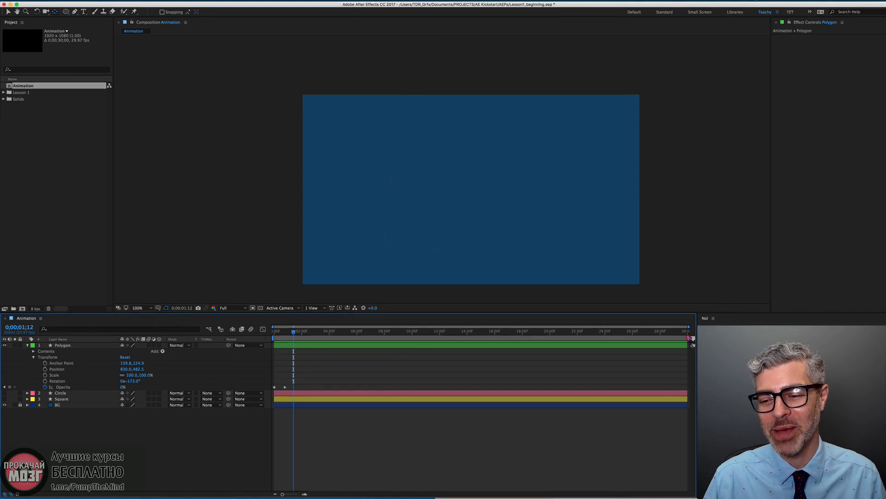
{"action": "mouse_move", "coordinate": [689, 338]}
{"action": "left_mouse_down"}
{"action": "mouse_move", "coordinate": [368, 368]}
{"action": "mouse_move", "coordinate": [695, 338]}
{"action": "left_mouse_up"}
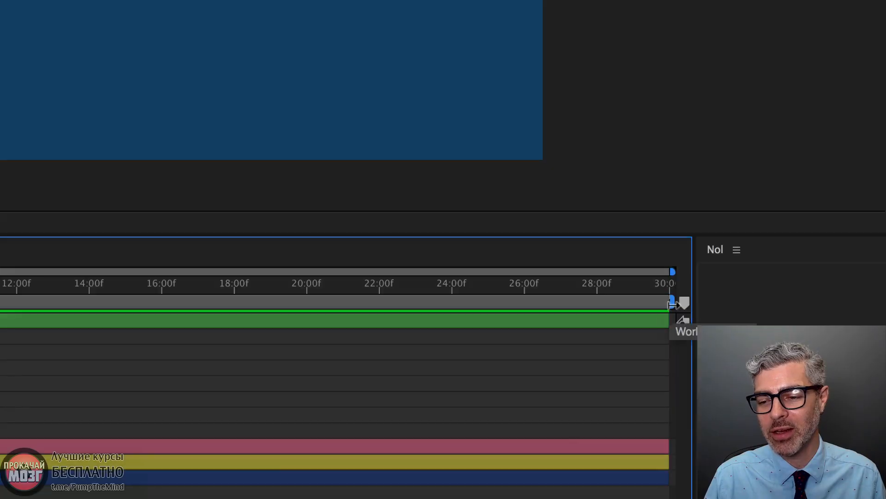
{"action": "left_click_drag", "start_coordinate": [672, 302], "coordinate": [298, 362]}
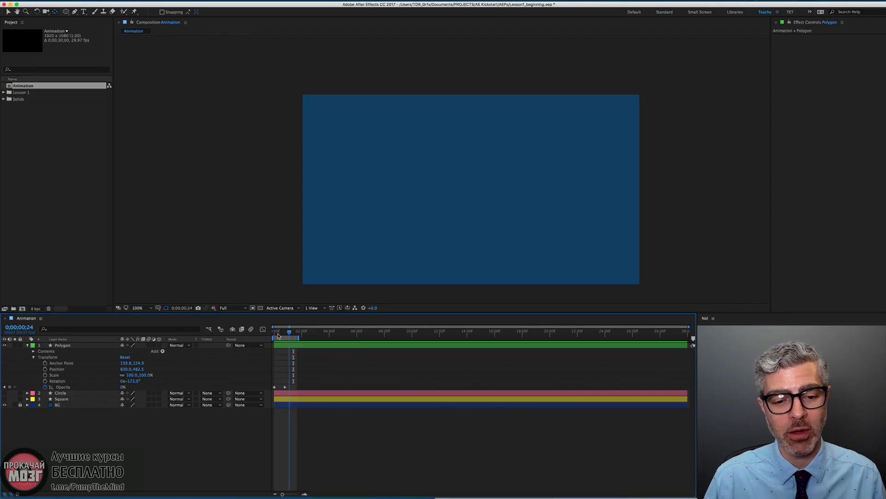
Play the polygon's fade-out within the work area from the start, and return the current time to 0;00;00;24.
{"action": "key", "text": "Home"}
{"action": "left_click", "coordinate": [464, 445]}
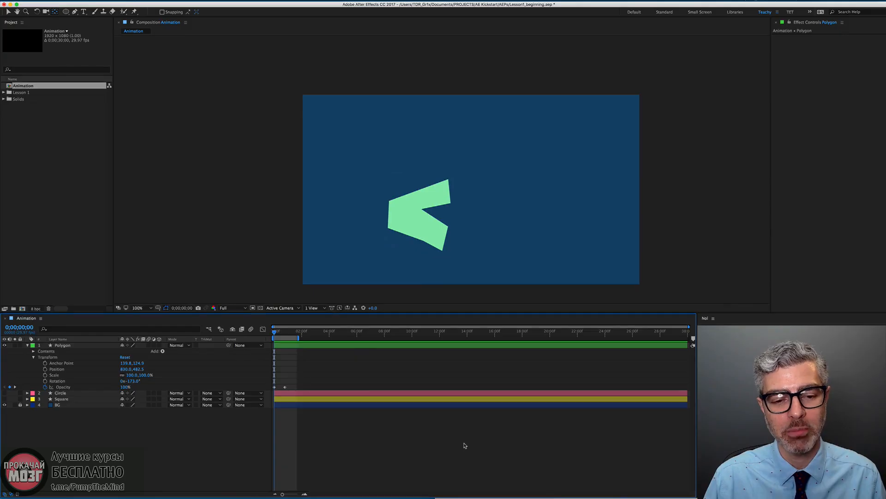
{"action": "key", "text": "space"}
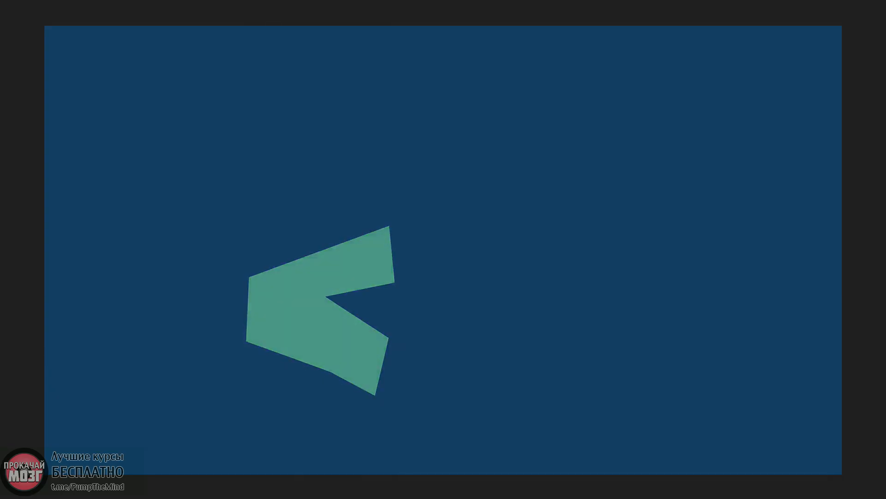
{"action": "key", "text": "space"}
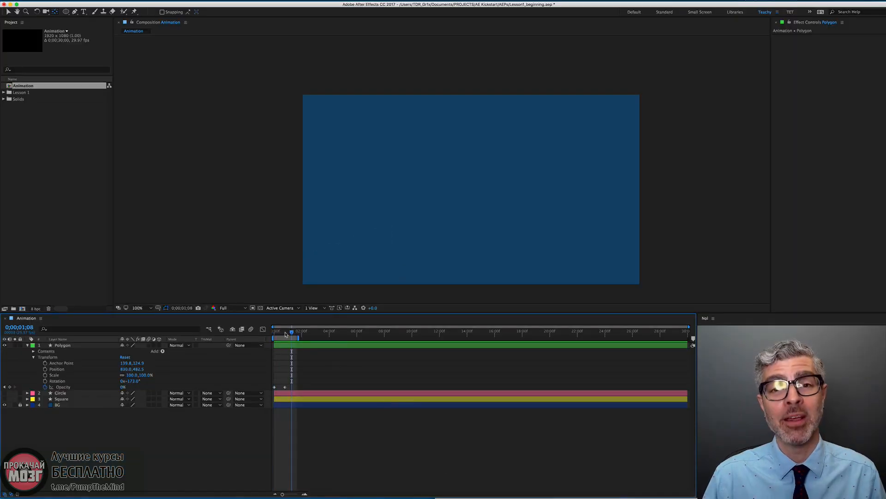
{"action": "mouse_move", "coordinate": [285, 334]}
{"action": "left_mouse_down"}
{"action": "mouse_move", "coordinate": [254, 334]}
{"action": "mouse_move", "coordinate": [285, 333]}
{"action": "left_mouse_up"}
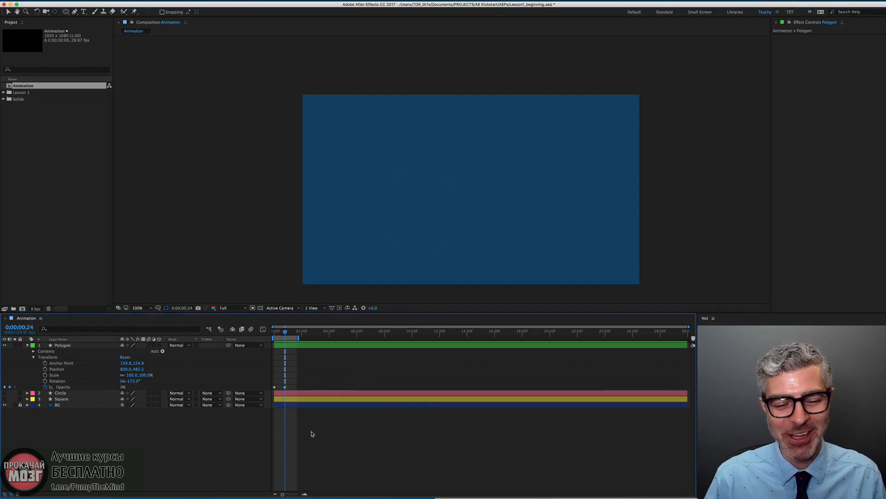
{"action": "left_click", "coordinate": [417, 441]}
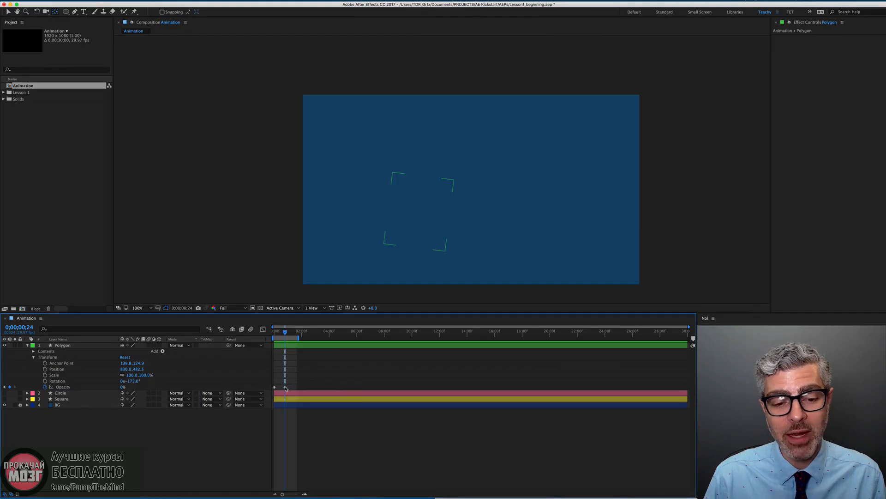
Select the polygon's second Opacity keyframe and move it to 0;00;01;15 to lengthen the fade-out.
{"action": "left_click", "coordinate": [285, 388]}
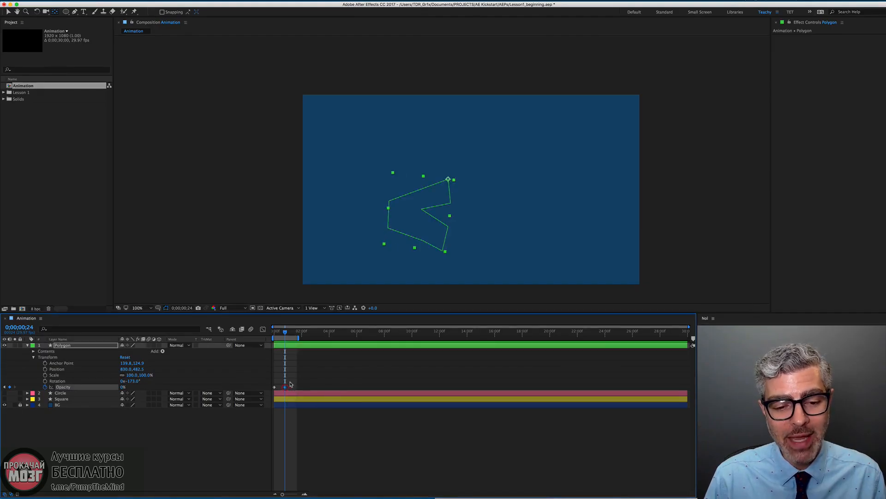
{"action": "left_click", "coordinate": [286, 388]}
{"action": "left_click", "coordinate": [285, 388]}
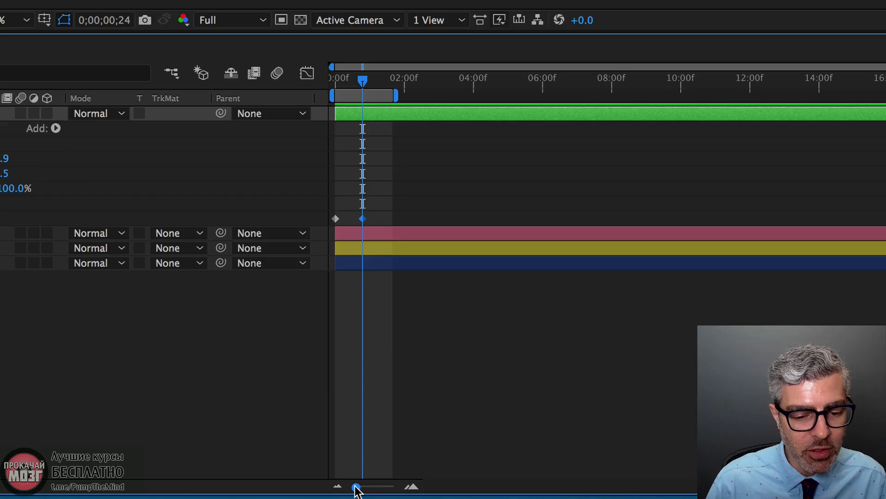
{"action": "left_click_drag", "start_coordinate": [282, 494], "coordinate": [284, 494]}
{"action": "left_click_drag", "start_coordinate": [362, 487], "coordinate": [383, 487]}
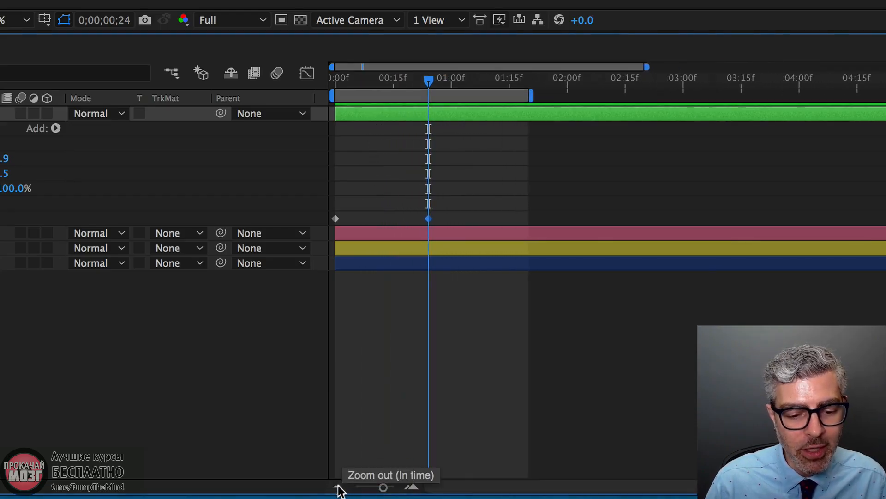
{"action": "left_click", "coordinate": [390, 487]}
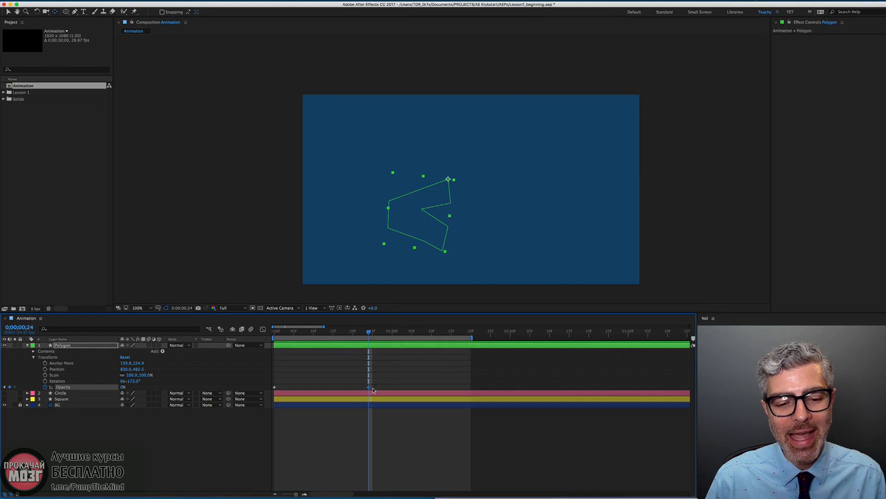
{"action": "mouse_move", "coordinate": [365, 331]}
{"action": "left_mouse_down"}
{"action": "mouse_move", "coordinate": [384, 340]}
{"action": "mouse_move", "coordinate": [369, 340]}
{"action": "left_mouse_up"}
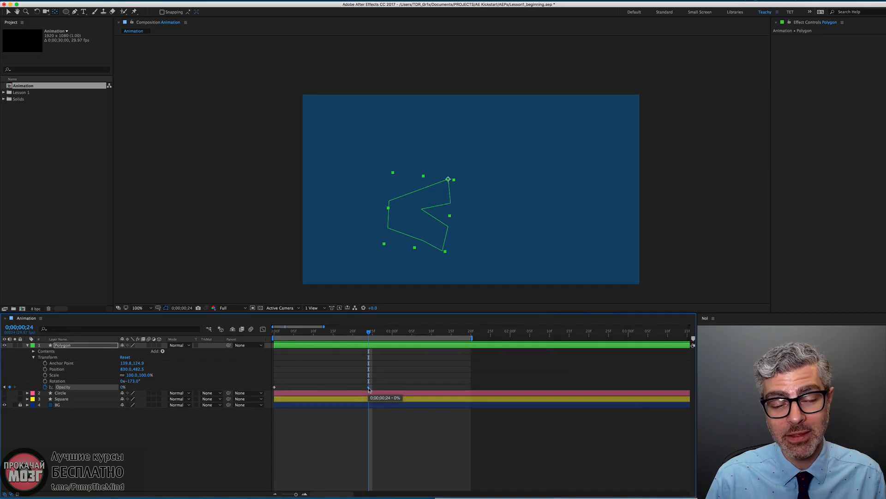
{"action": "left_click_drag", "start_coordinate": [369, 389], "coordinate": [437, 390]}
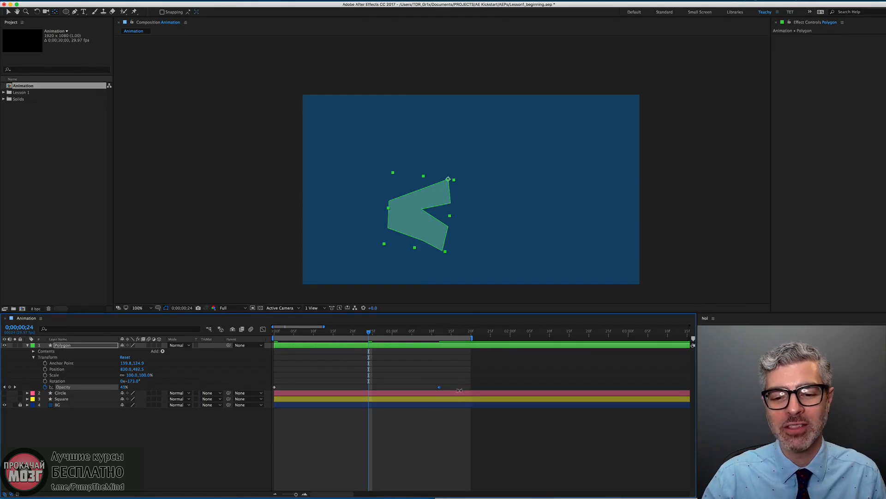
{"action": "left_click_drag", "start_coordinate": [447, 389], "coordinate": [451, 388]}
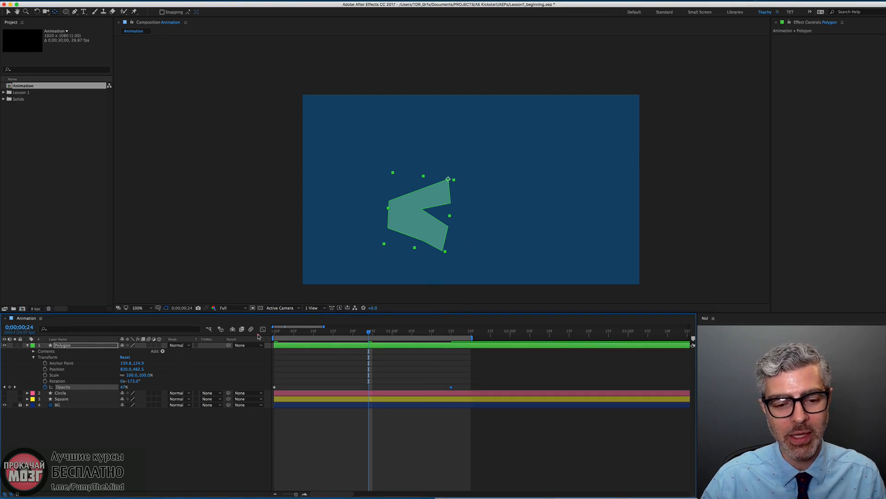
Preview the slower fade-out from the start of the composition, and stop playback.
{"action": "key", "text": "Home"}
{"action": "key", "text": "space"}
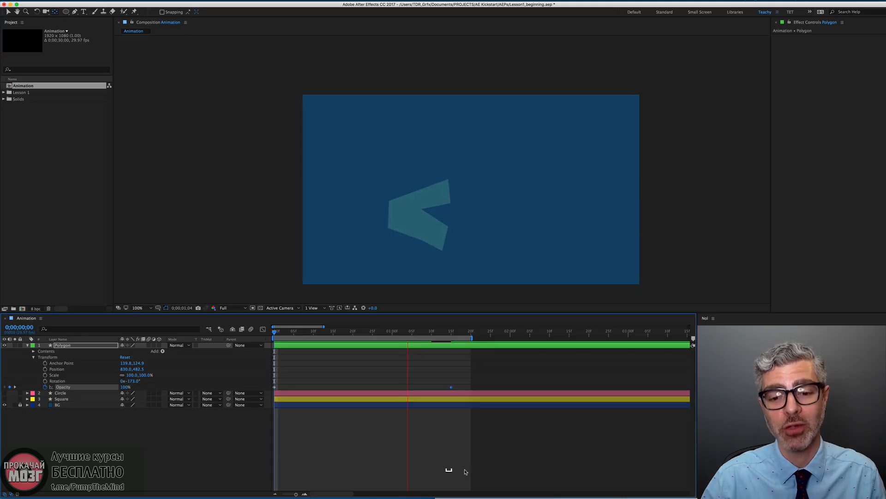
{"action": "key", "text": "space"}
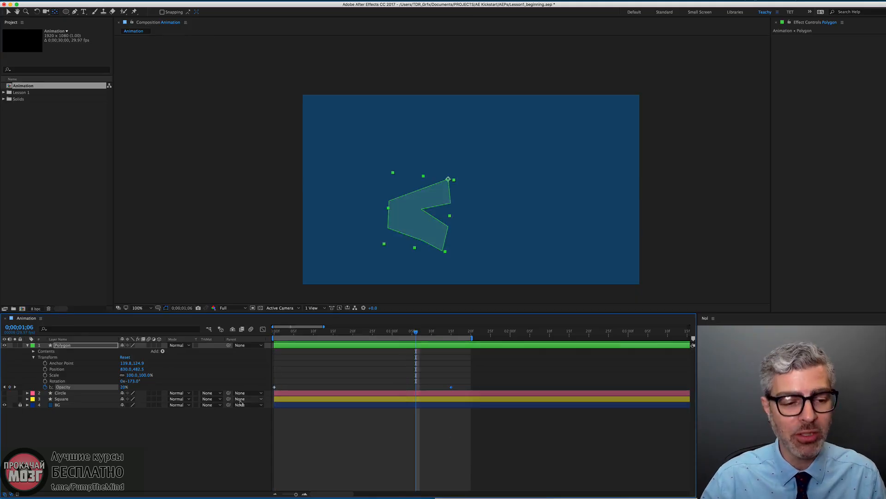
At 0;00;00;00, set the polygon's Rotation to 0° and turn on Rotation keyframing.
{"action": "left_click_drag", "start_coordinate": [338, 334], "coordinate": [220, 329]}
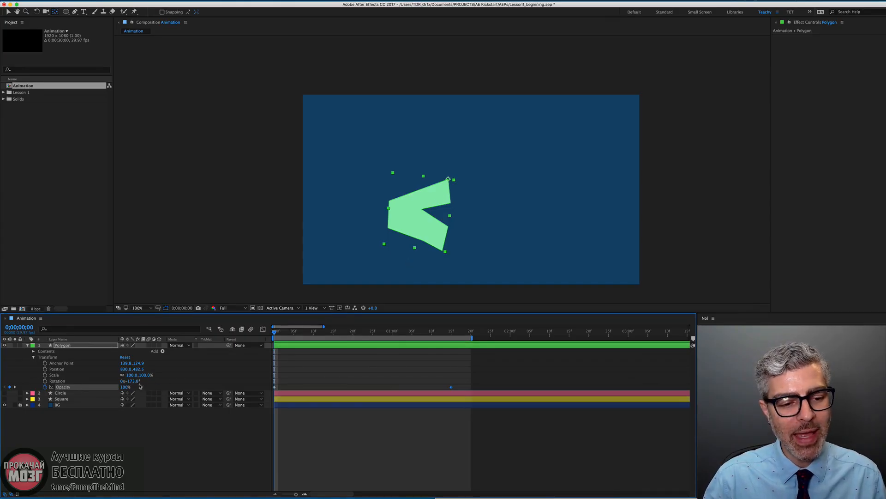
{"action": "left_click", "coordinate": [133, 382]}
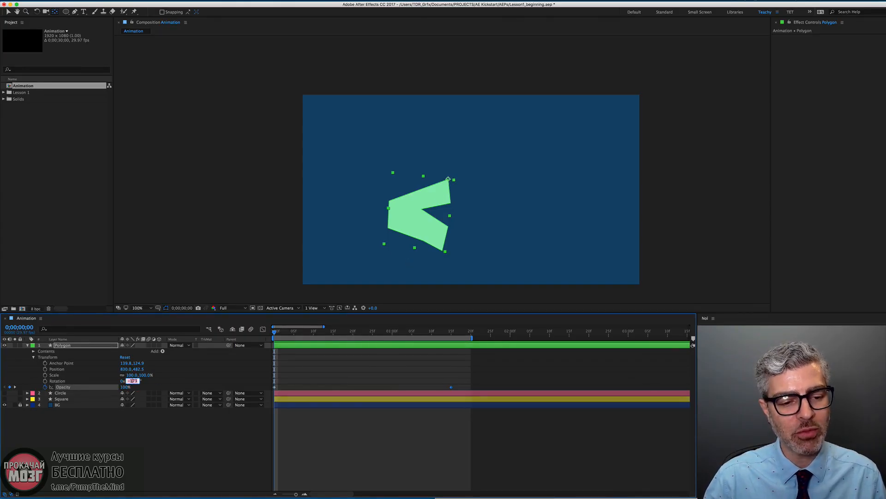
{"action": "type", "text": "0"}
{"action": "key", "text": "Return"}
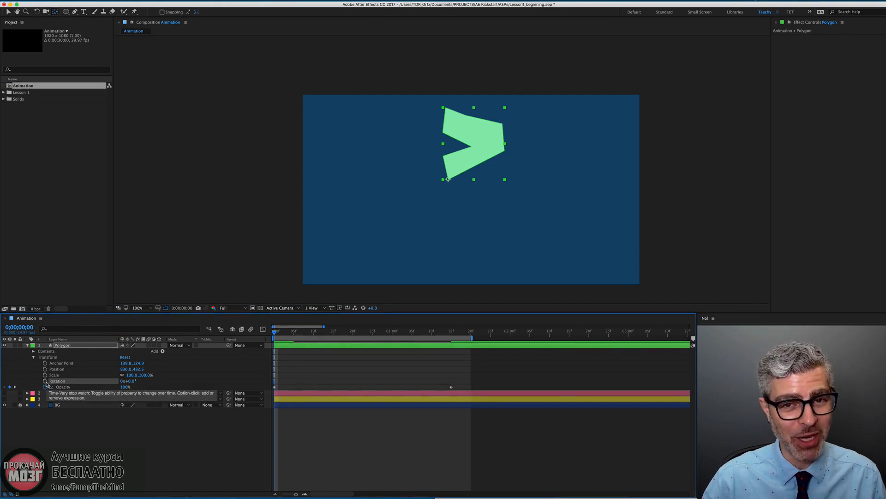
{"action": "left_click", "coordinate": [45, 382]}
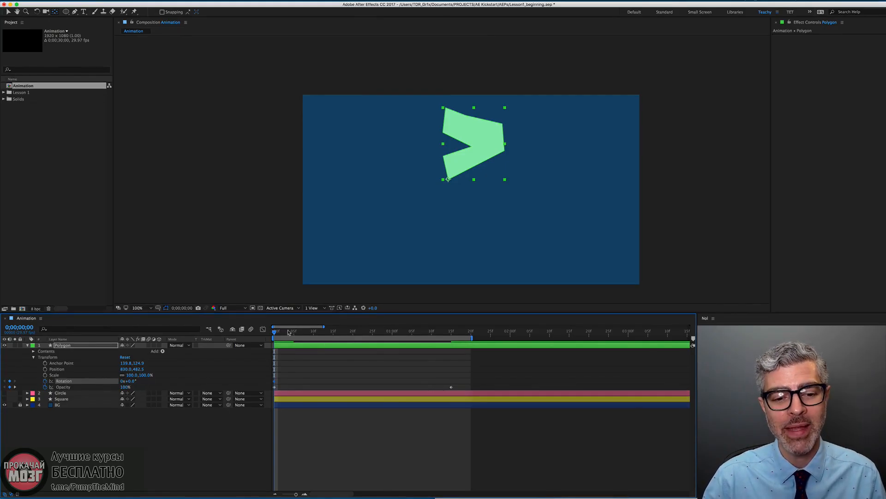
At 0;00;01;15, set the polygon's Rotation to 180° to add a second Rotation keyframe.
{"action": "left_click_drag", "start_coordinate": [276, 332], "coordinate": [451, 349]}
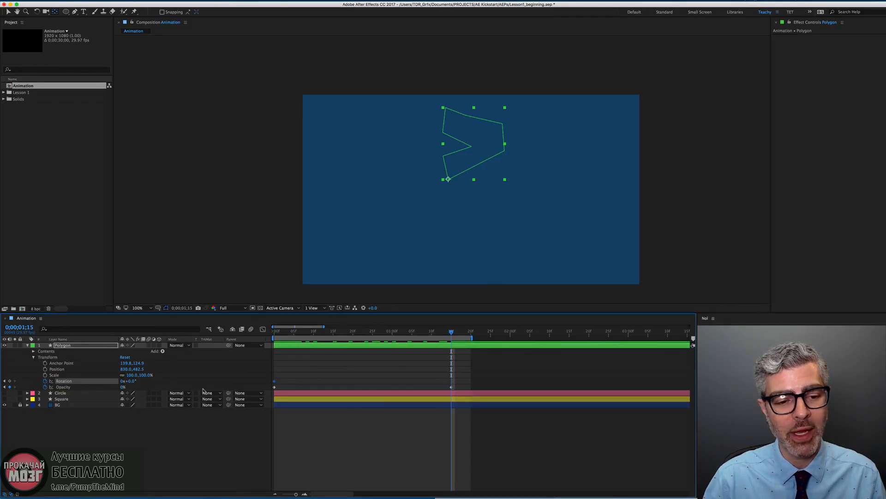
{"action": "left_click", "coordinate": [131, 382]}
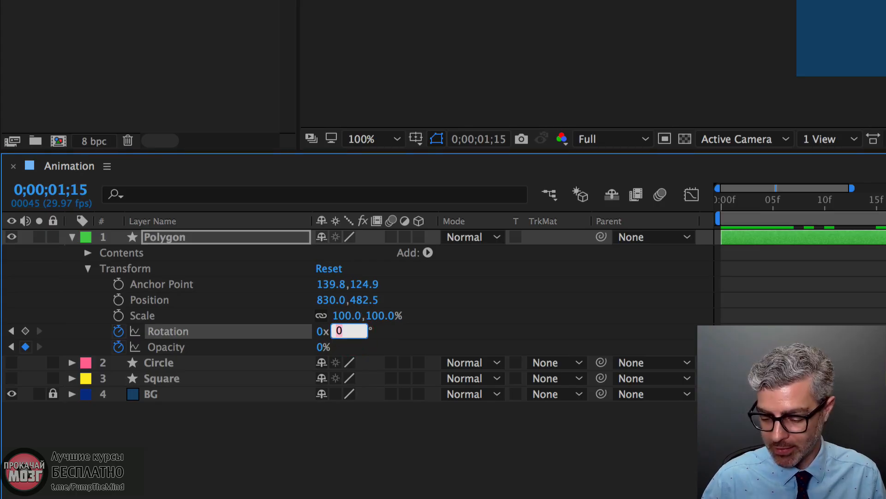
{"action": "type", "text": "180"}
{"action": "key", "text": "Return"}
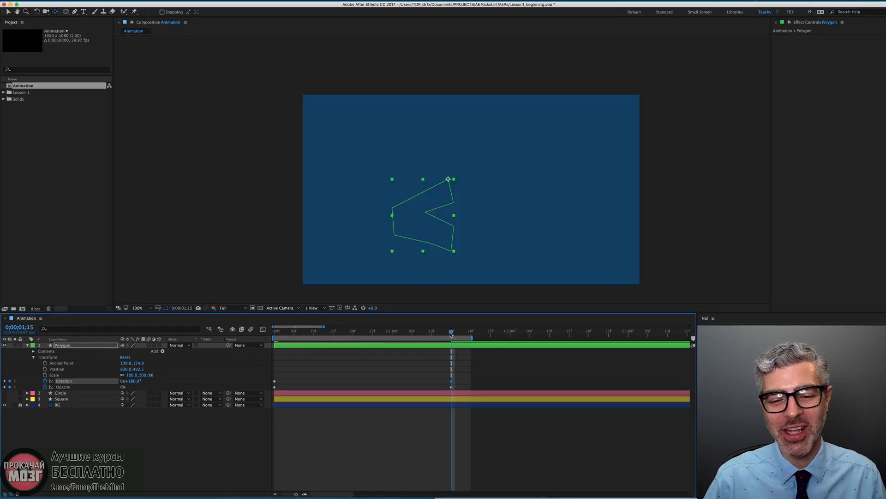
Return to 0;00;00;00, preview the combined rotation and fade-out, and stop playback.
{"action": "mouse_move", "coordinate": [451, 333]}
{"action": "left_mouse_down"}
{"action": "mouse_move", "coordinate": [300, 335]}
{"action": "mouse_move", "coordinate": [221, 349]}
{"action": "left_mouse_up"}
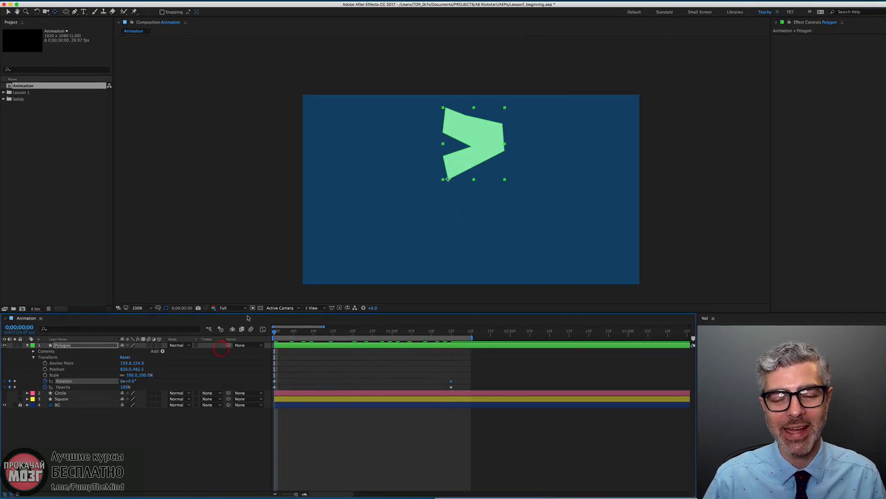
{"action": "key", "text": "space"}
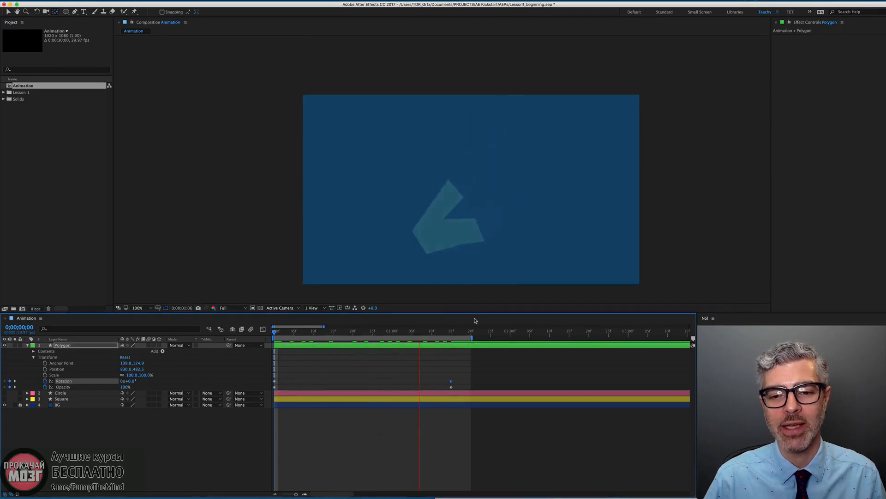
{"action": "key", "text": "space"}
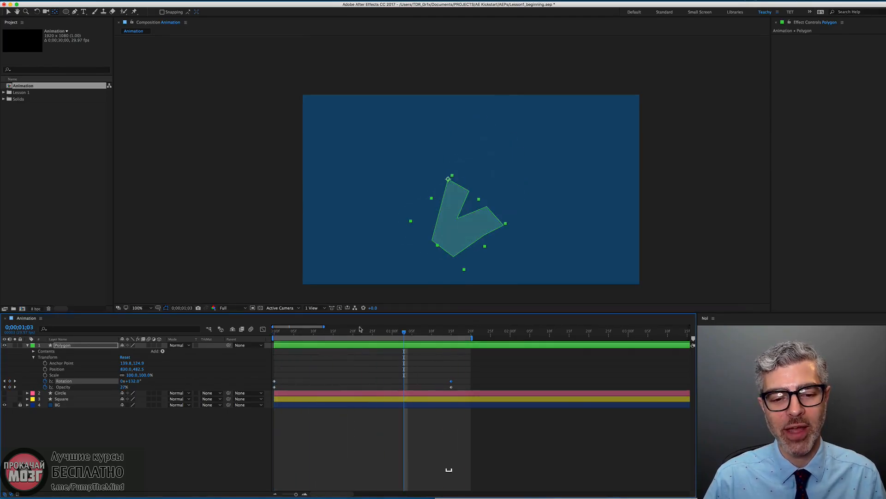
Select the polygon's ending Rotation and Opacity keyframes together, move them earlier to about 0;00;00;23, and preview the faster animation.
{"action": "left_click", "coordinate": [451, 387]}
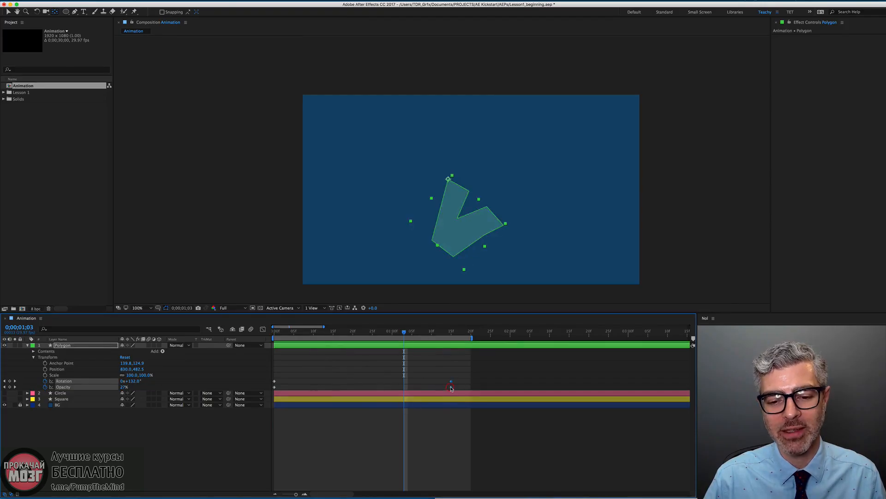
{"action": "left_click_drag", "start_coordinate": [451, 386], "coordinate": [364, 387]}
{"action": "key", "text": "space"}
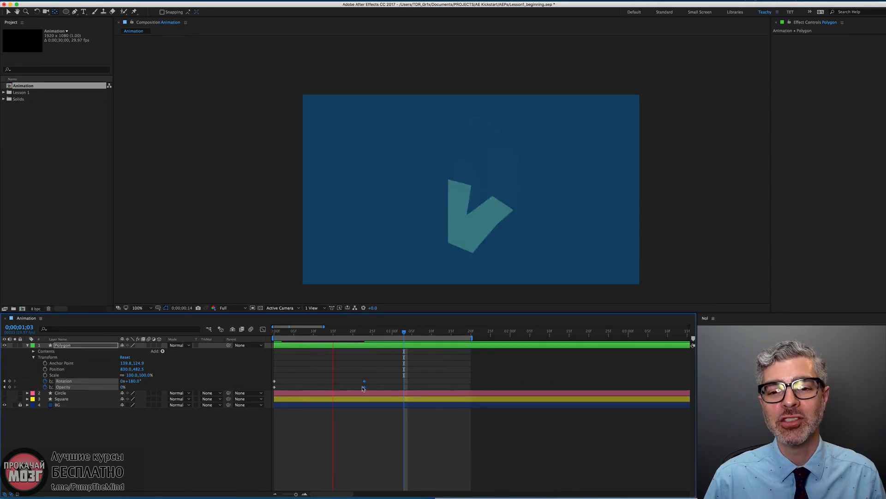
Return to 0;00;00;00, collapse the Polygon layer's properties, and make the Circle layer visible and selected.
{"action": "left_click_drag", "start_coordinate": [363, 332], "coordinate": [186, 333]}
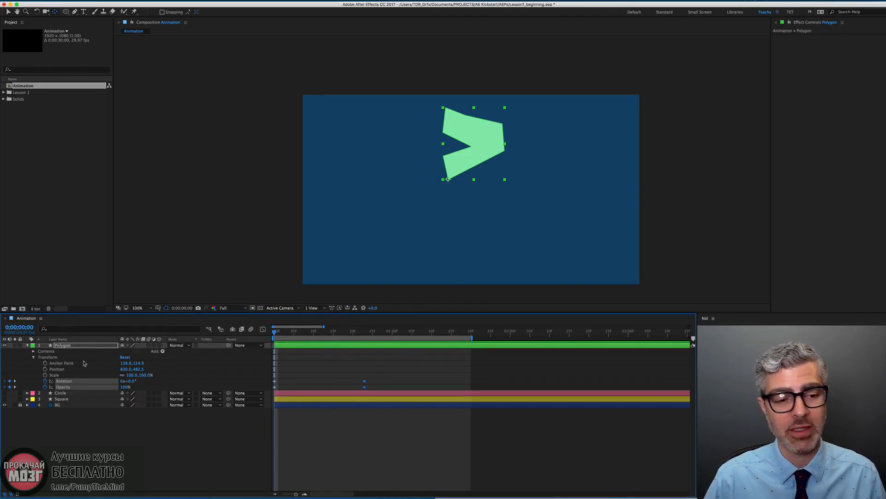
{"action": "left_click", "coordinate": [27, 345]}
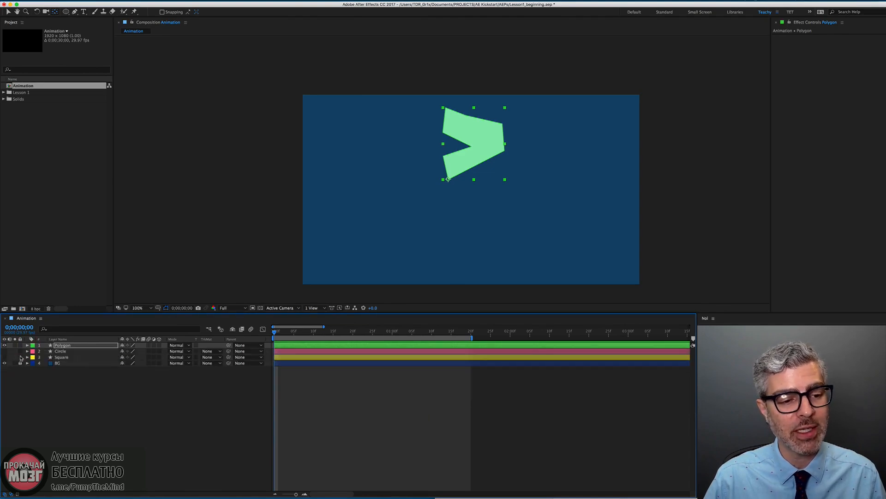
{"action": "left_click", "coordinate": [5, 352]}
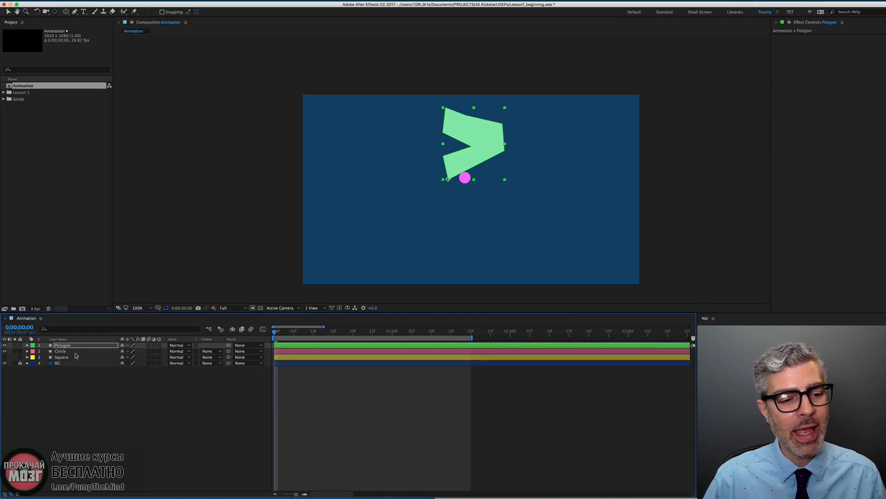
{"action": "left_click", "coordinate": [68, 352]}
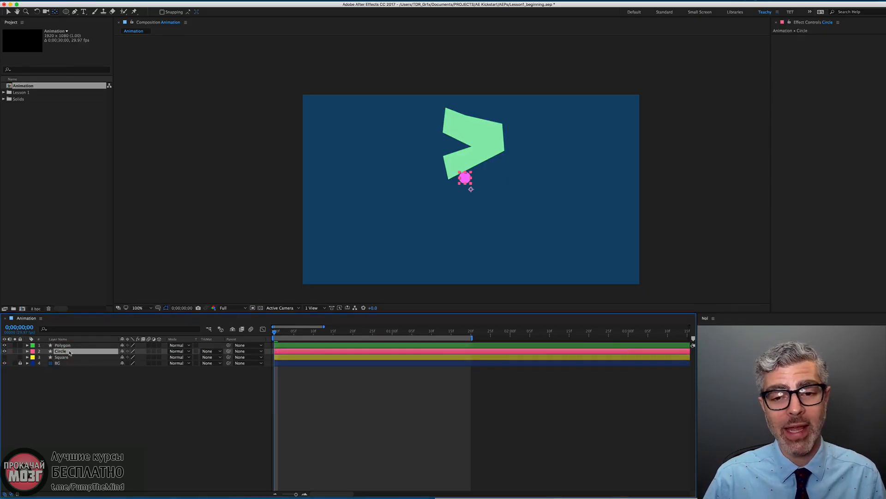
{"action": "left_click", "coordinate": [112, 346], "text": "shift"}
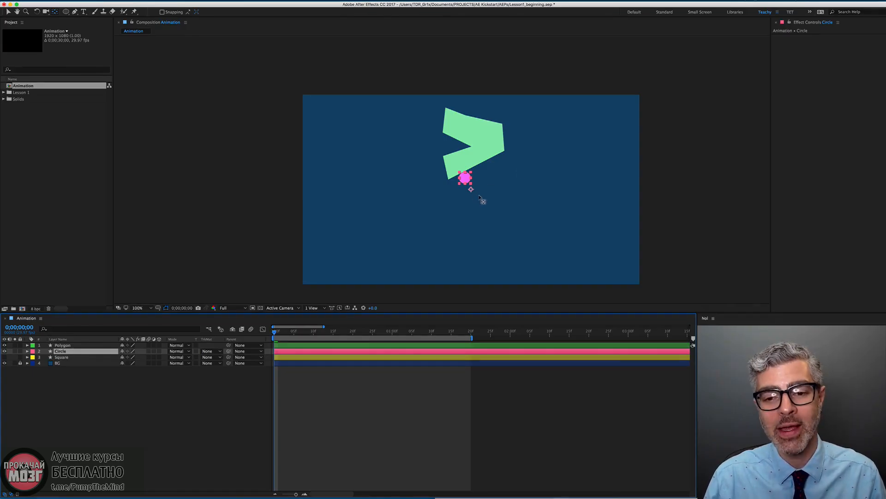
Solo the Circle layer and move its anchor point to the circle's center with the Pan Behind tool.
{"action": "key", "text": "v"}
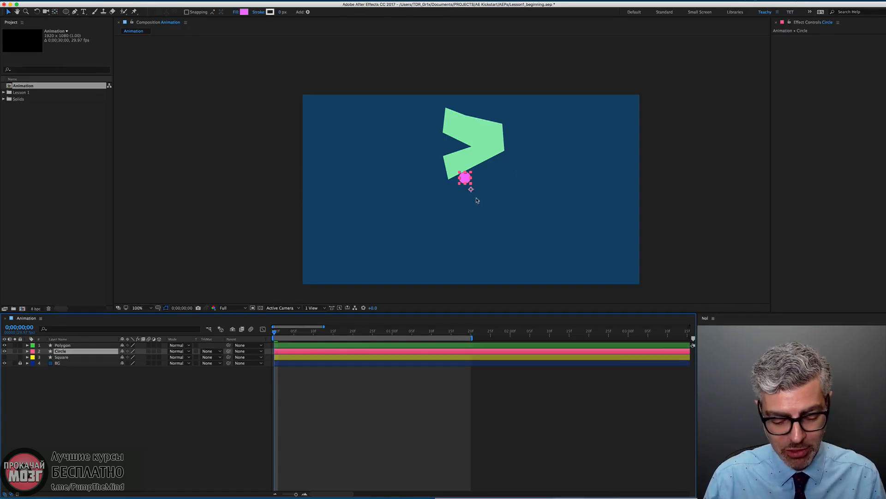
{"action": "key", "text": "y"}
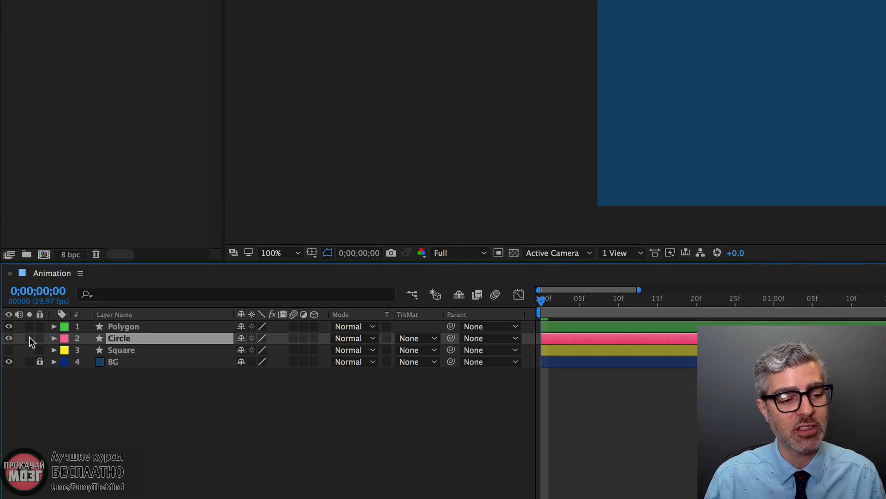
{"action": "left_click", "coordinate": [29, 338]}
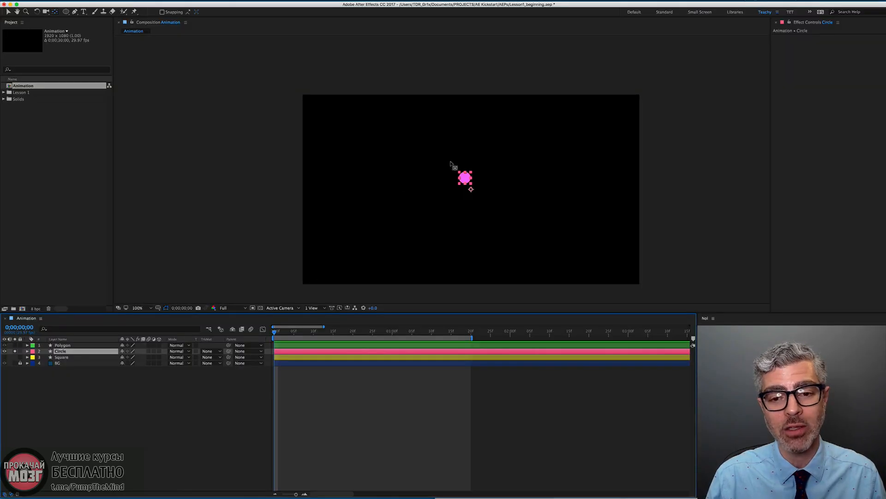
{"action": "scroll", "coordinate": [475, 190], "scroll_direction": "up", "scroll_amount": 4}
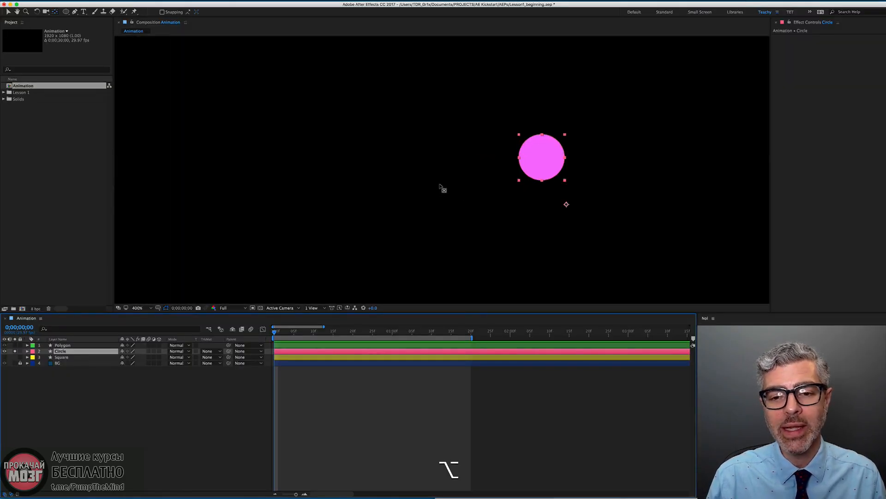
{"action": "left_click", "coordinate": [566, 203]}
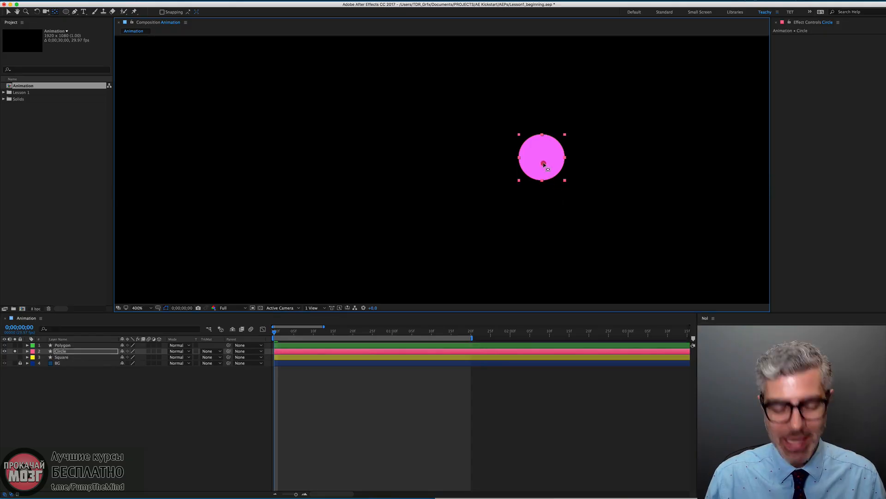
{"action": "left_click_drag", "start_coordinate": [543, 164], "coordinate": [542, 162]}
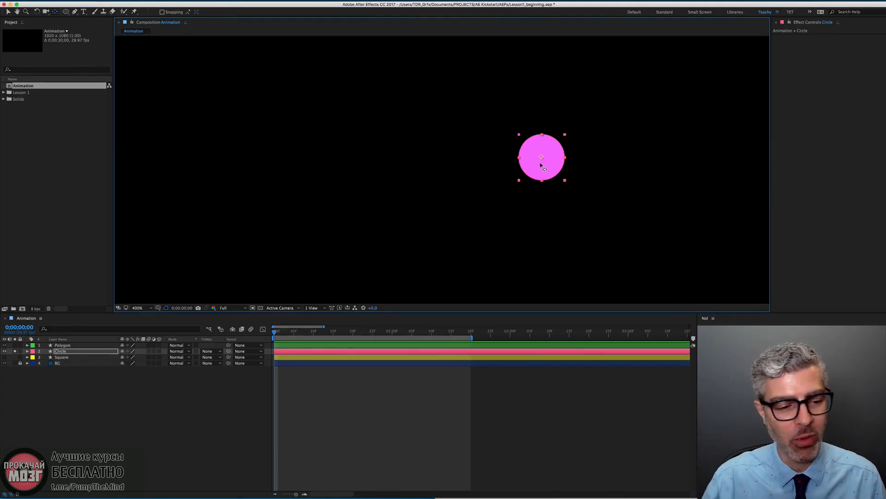
Turn off Solo on the Circle layer and bring the whole composition back into view.
{"action": "left_click", "coordinate": [15, 351]}
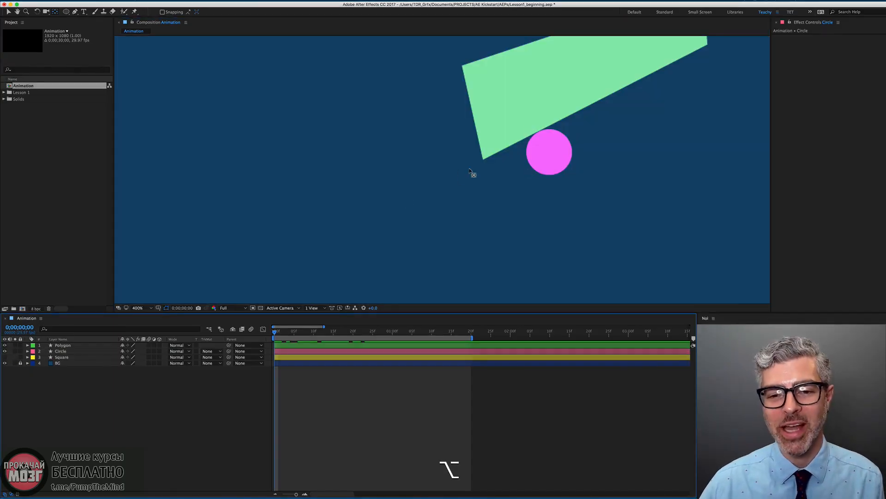
{"action": "scroll", "coordinate": [469, 171], "scroll_direction": "down", "scroll_amount": 4, "text": "alt"}
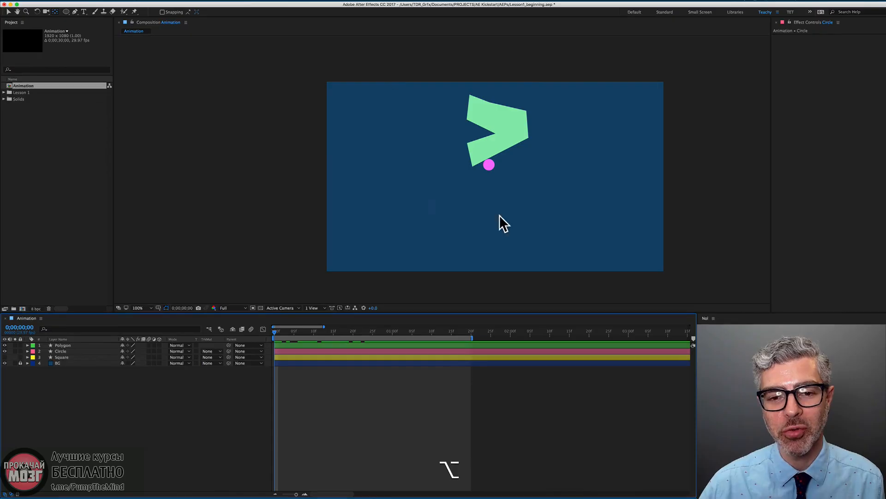
{"action": "key", "text": "space"}
{"action": "left_click_drag", "start_coordinate": [556, 180], "coordinate": [537, 178]}
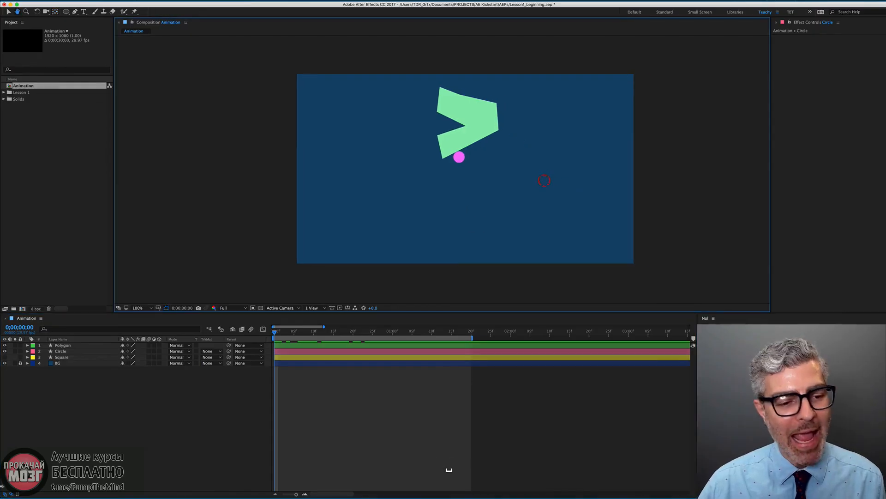
Reveal only the keyframed properties of the Polygon layer.
{"action": "left_click", "coordinate": [63, 345]}
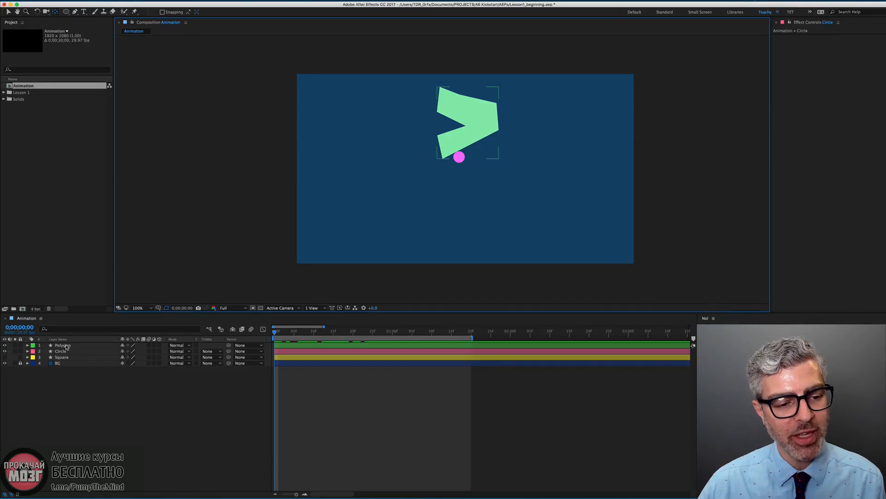
{"action": "left_click", "coordinate": [64, 346]}
{"action": "key", "text": "u"}
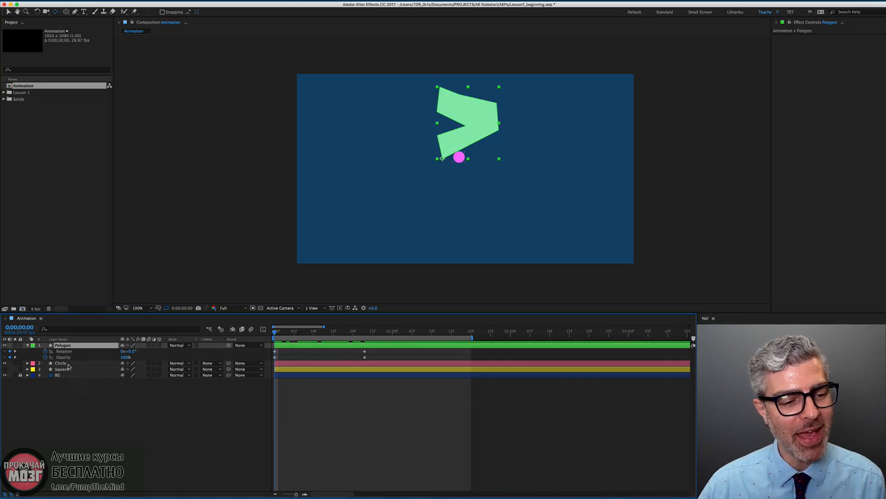
Expand the Circle layer's Transform properties and collapse its Contents group.
{"action": "left_click", "coordinate": [63, 365]}
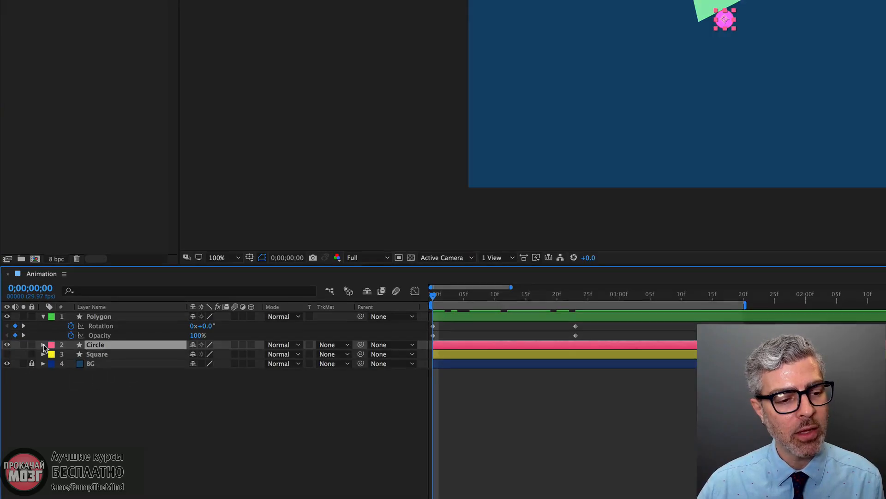
{"action": "left_click", "coordinate": [28, 363]}
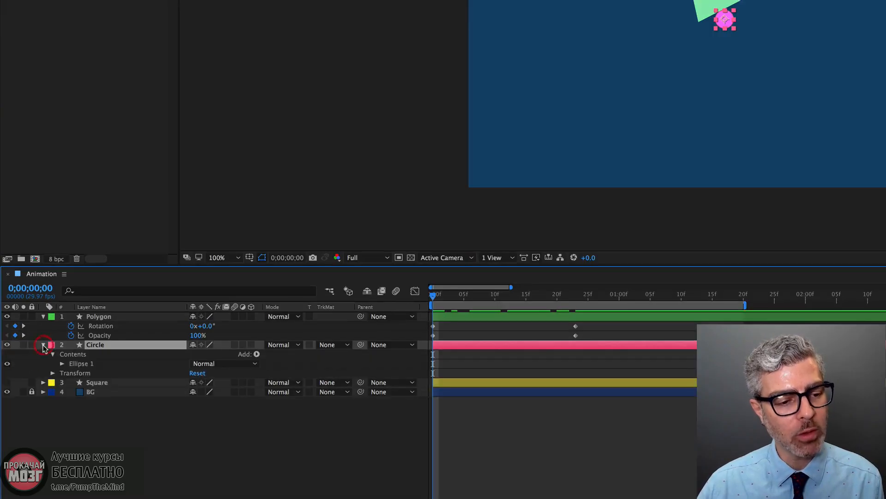
{"action": "left_click", "coordinate": [53, 373]}
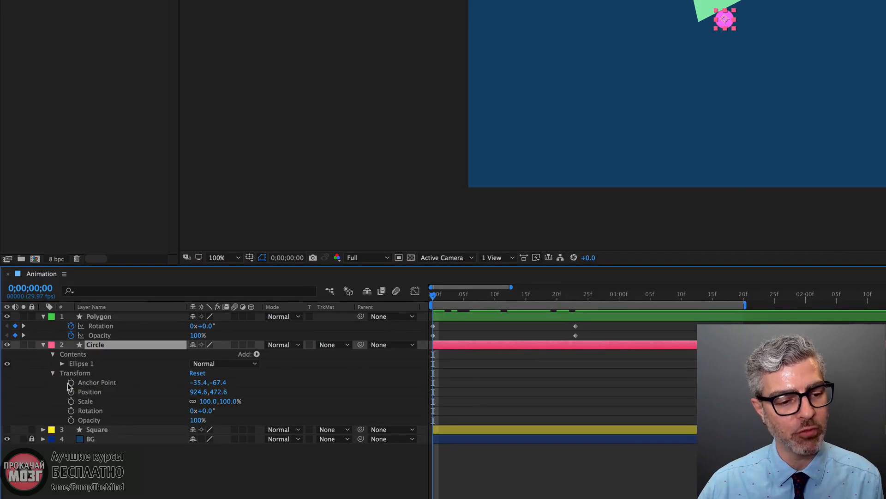
{"action": "left_click", "coordinate": [53, 354]}
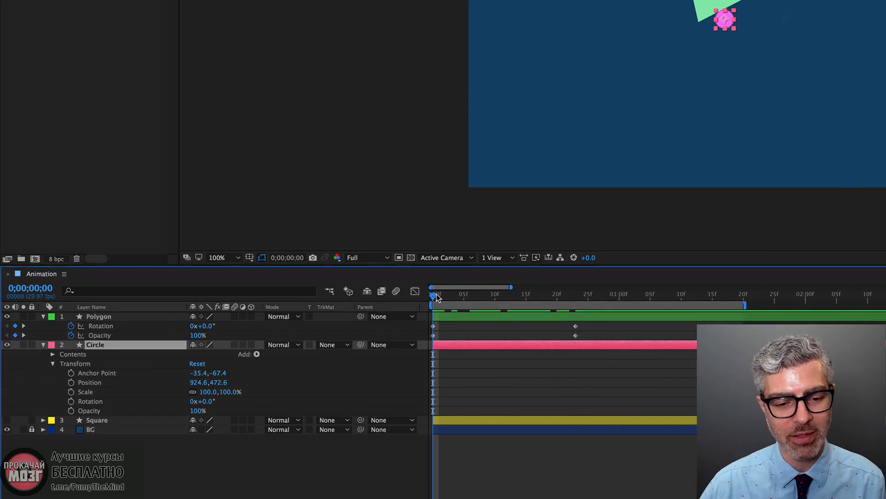
At 0;00;00;00, move the circle left of the polygon to about 530.6, 554.6.
{"action": "left_click", "coordinate": [463, 294]}
{"action": "left_click_drag", "start_coordinate": [463, 294], "coordinate": [469, 319]}
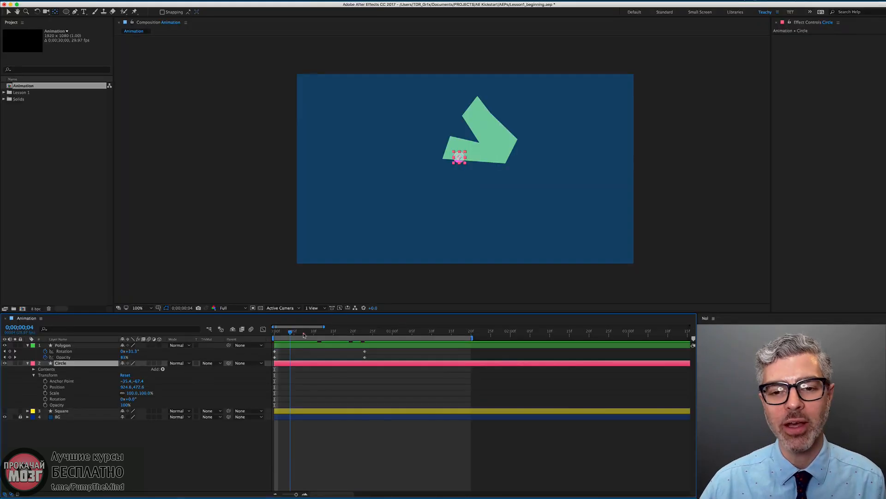
{"action": "key", "text": "Home"}
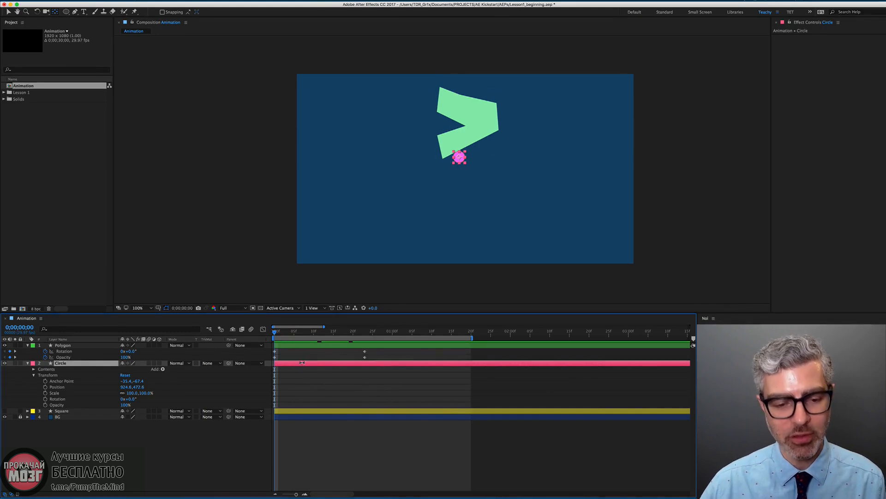
{"action": "key", "text": "v"}
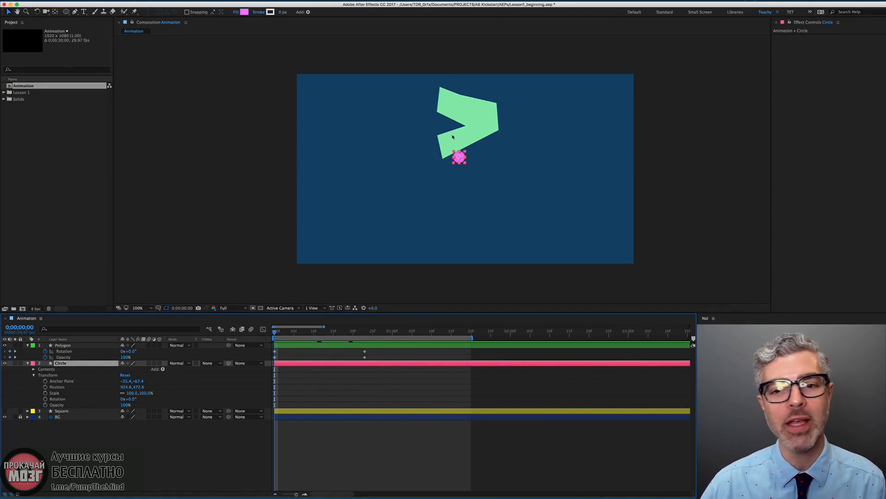
{"action": "left_click_drag", "start_coordinate": [462, 159], "coordinate": [393, 173]}
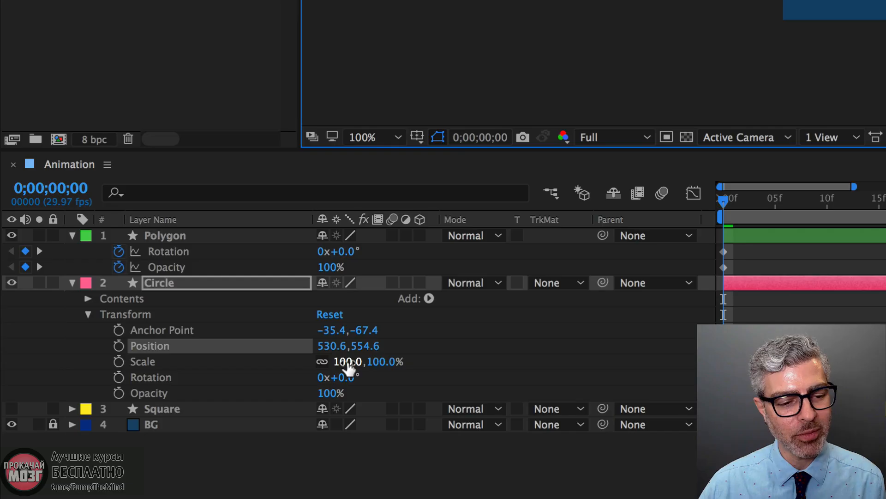
Set the circle's Scale to 0% and turn on Scale keyframing at 0;00;00;04.
{"action": "left_click", "coordinate": [348, 362]}
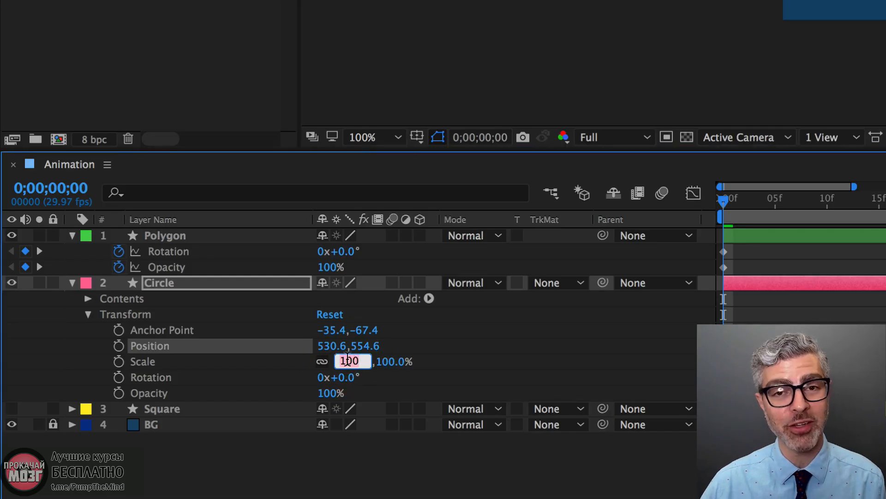
{"action": "type", "text": "0"}
{"action": "key", "text": "Return"}
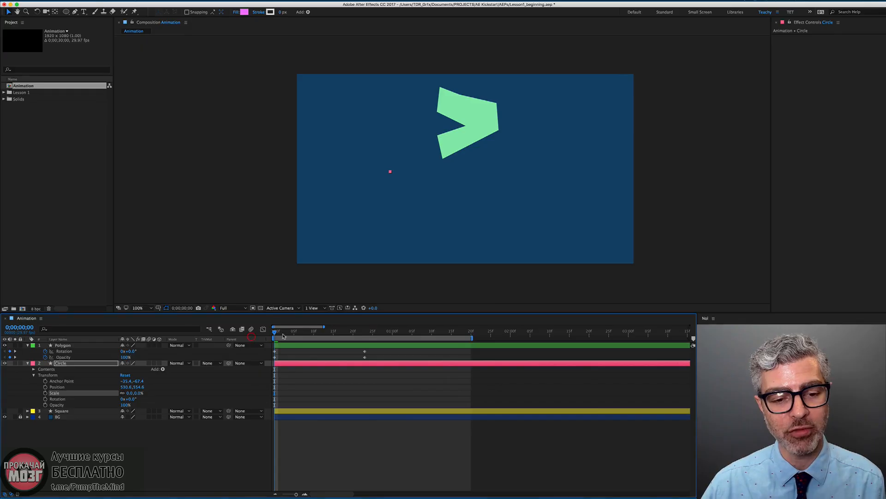
{"action": "left_click_drag", "start_coordinate": [280, 333], "coordinate": [290, 333]}
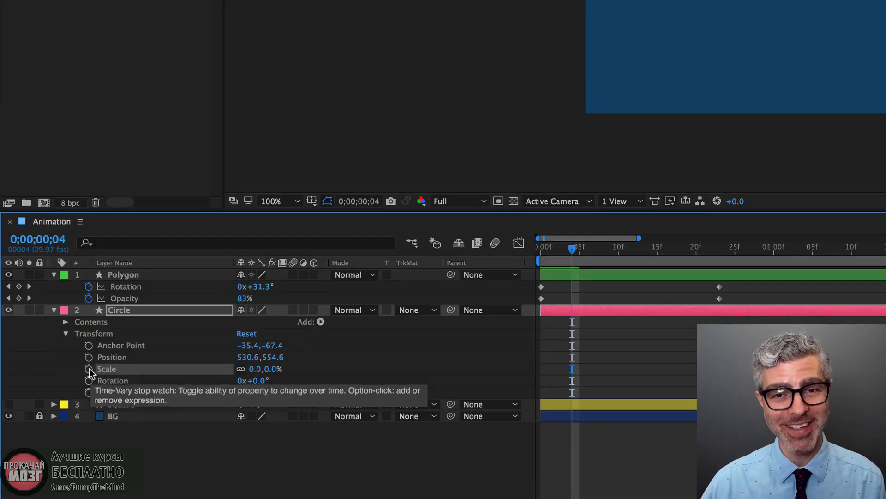
{"action": "left_click", "coordinate": [89, 369]}
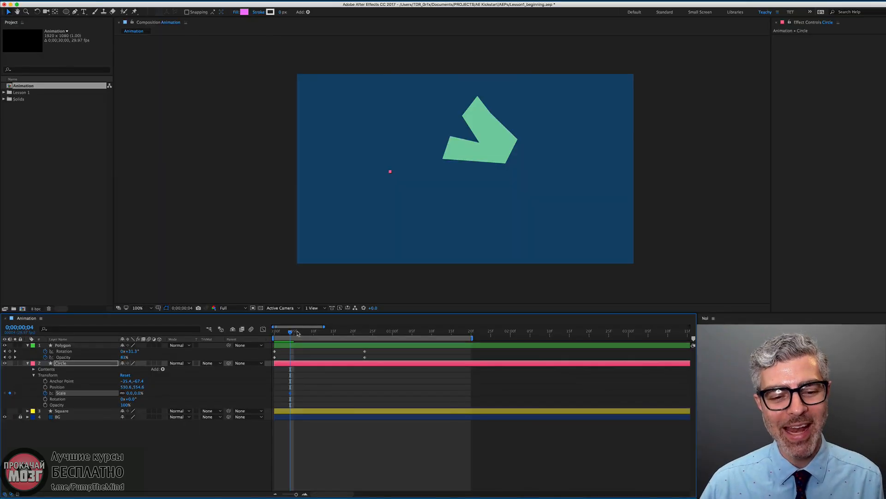
At 0;00;01;02, enlarge the circle's Scale to about 637% as a second keyframe, and scrub through the growth.
{"action": "left_click_drag", "start_coordinate": [572, 247], "coordinate": [634, 247]}
{"action": "left_click_drag", "start_coordinate": [322, 331], "coordinate": [400, 331]}
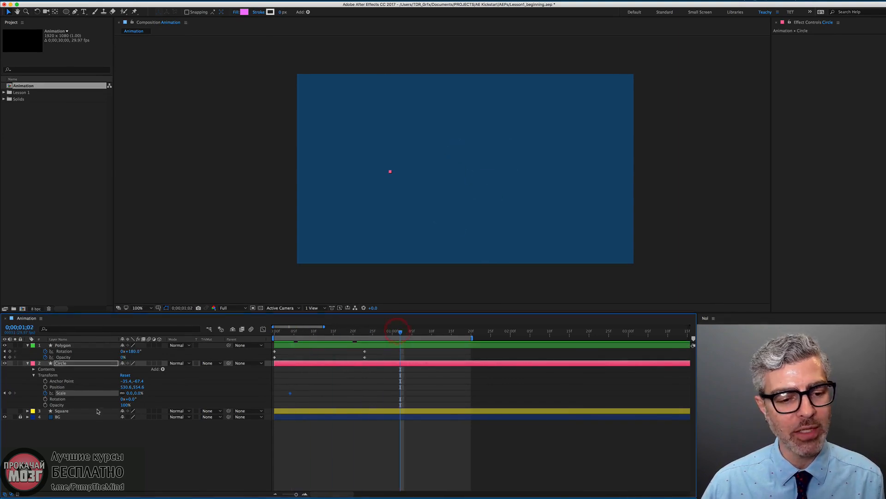
{"action": "left_click_drag", "start_coordinate": [126, 396], "coordinate": [322, 363]}
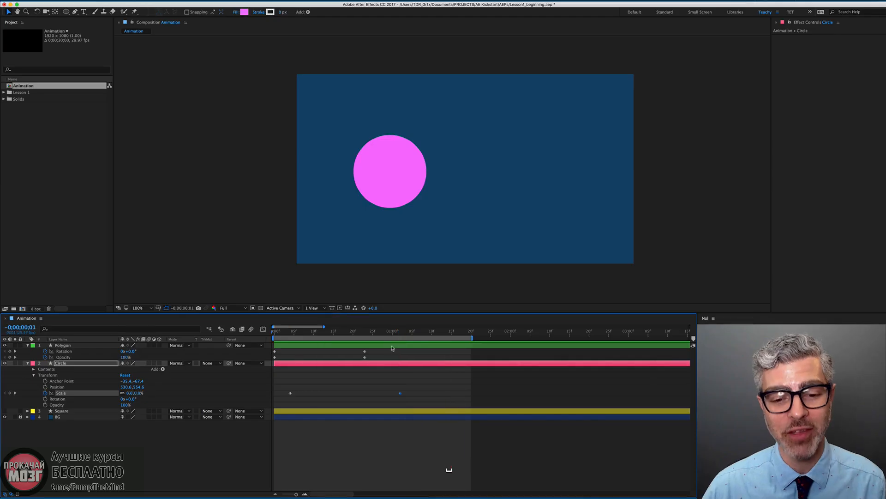
{"action": "left_click_drag", "start_coordinate": [387, 333], "coordinate": [290, 337]}
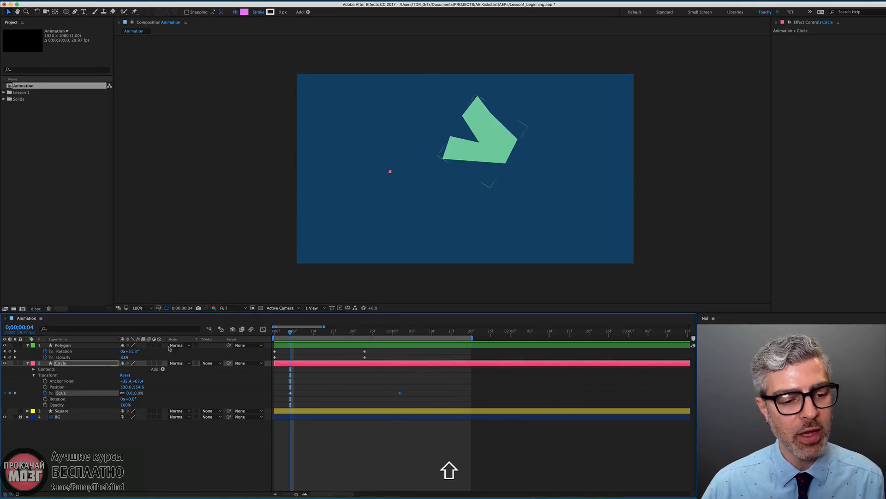
{"action": "left_click_drag", "start_coordinate": [296, 333], "coordinate": [329, 333]}
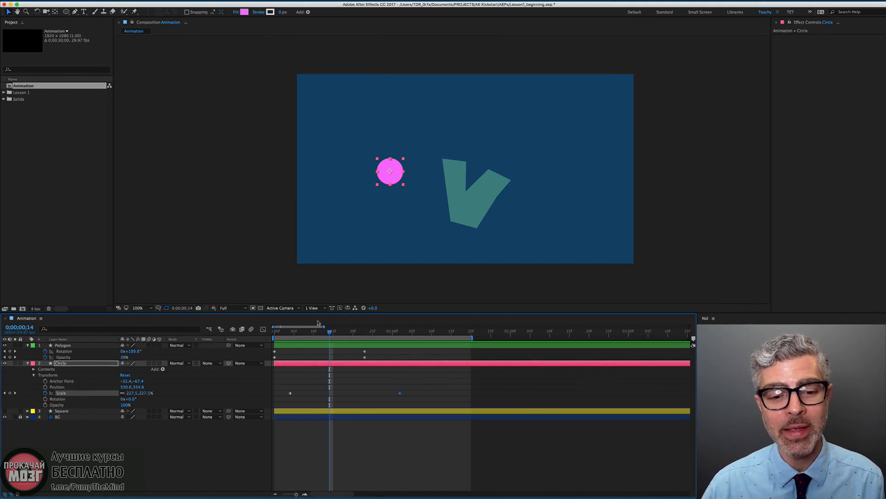
Turn on Position keyframing for the circle at 0;00;00;04 and advance to its second Scale keyframe at 0;00;01;02.
{"action": "left_click_drag", "start_coordinate": [303, 336], "coordinate": [290, 333]}
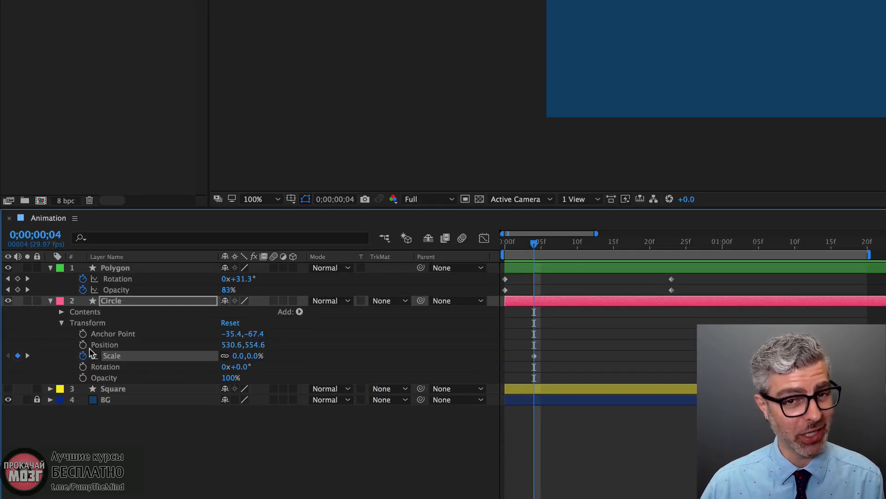
{"action": "left_click", "coordinate": [45, 387]}
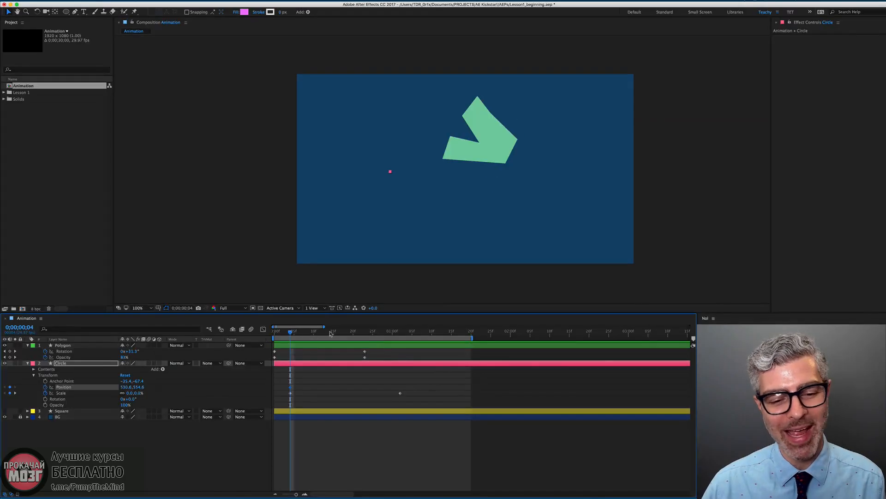
{"action": "left_click_drag", "start_coordinate": [294, 333], "coordinate": [398, 346]}
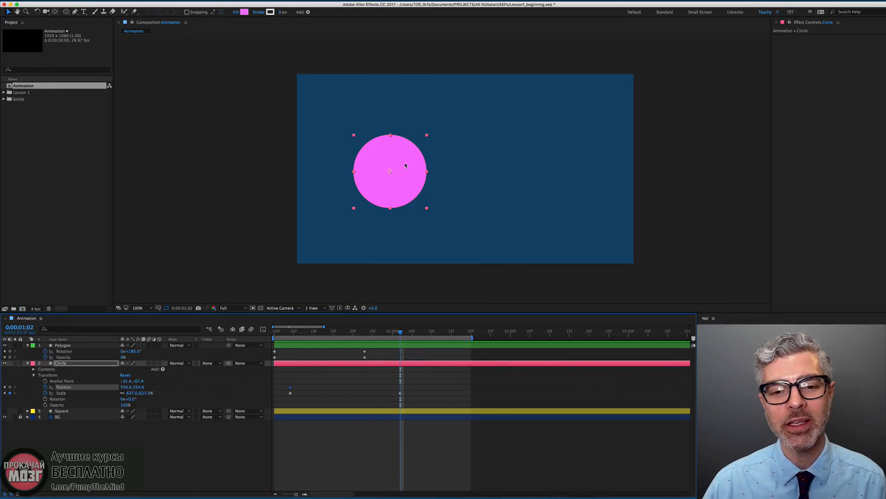
At 0;00;01;02, move the circle right to about 1374.6, 404.6 as its second Position keyframe, and preview the motion.
{"action": "left_click_drag", "start_coordinate": [401, 171], "coordinate": [552, 145]}
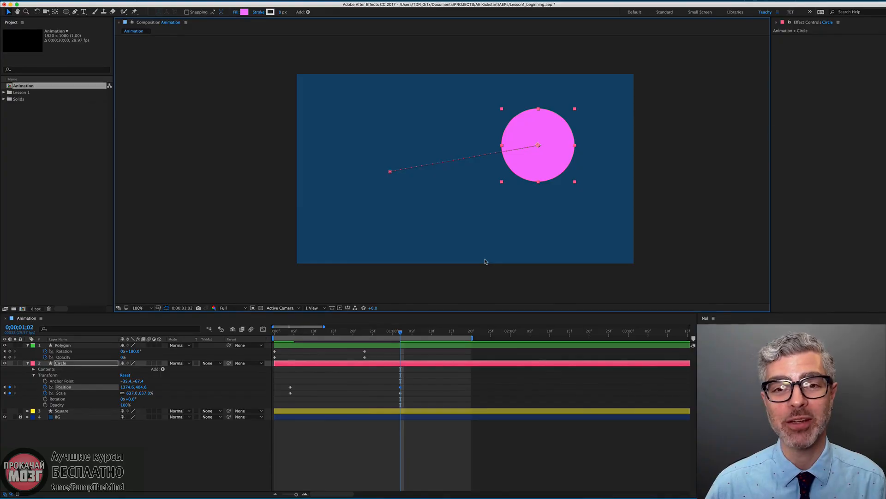
{"action": "key", "text": "space"}
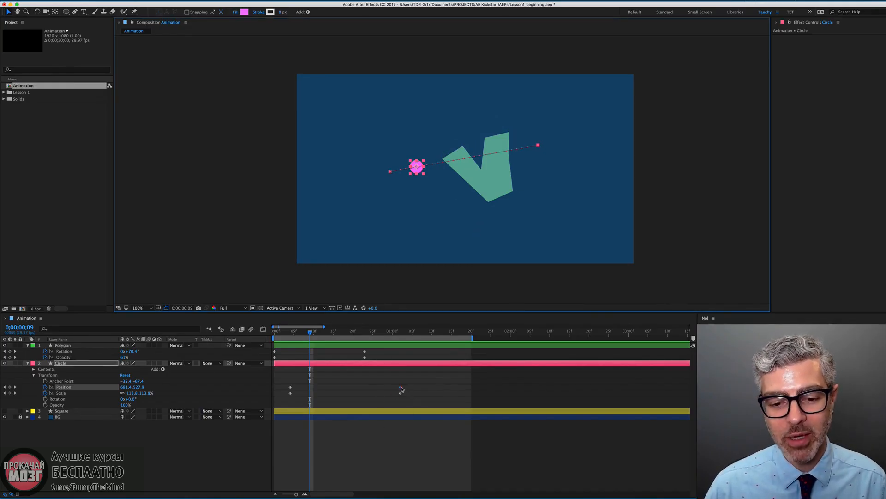
Move the circle's second Position and Scale keyframes earlier to 0;00;00;23, and preview the faster animation.
{"action": "left_click_drag", "start_coordinate": [398, 393], "coordinate": [364, 396]}
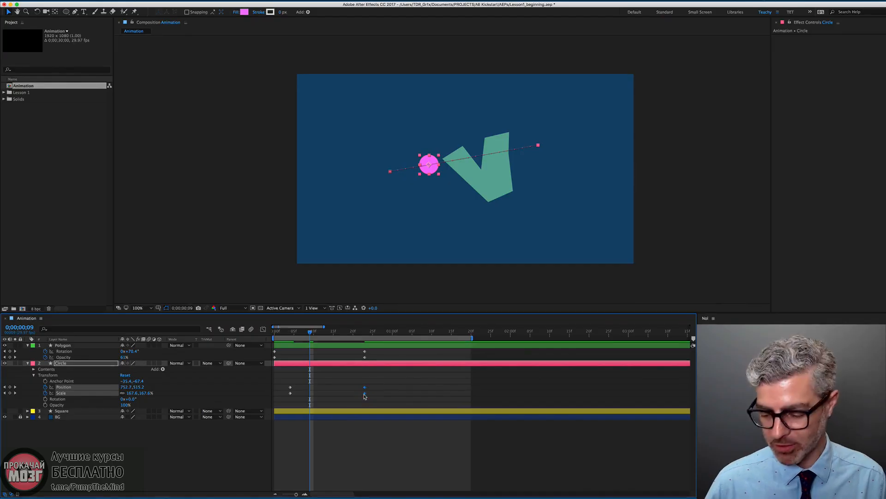
{"action": "key", "text": "space"}
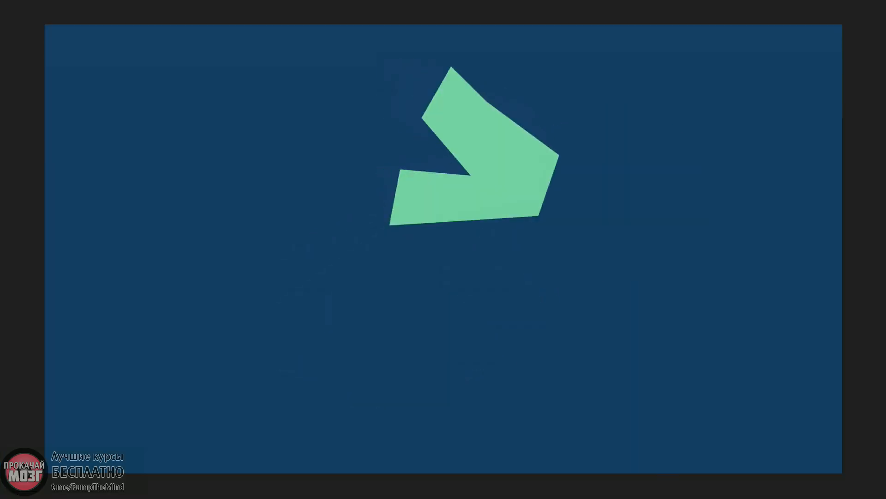
{"action": "key", "text": "space"}
Shift the circle's Position keyframes to 0;00;00;12 and 0;00;01;06 with its second Scale keyframe at 0;00;00;28, and preview the staggered timing.
{"action": "left_click_drag", "start_coordinate": [364, 391], "coordinate": [321, 388]}
{"action": "left_click", "coordinate": [401, 393]}
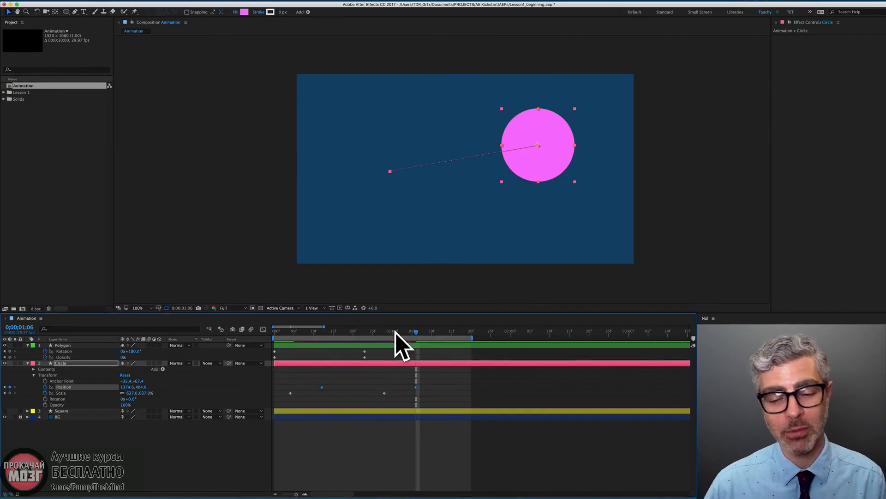
{"action": "left_click", "coordinate": [504, 444]}
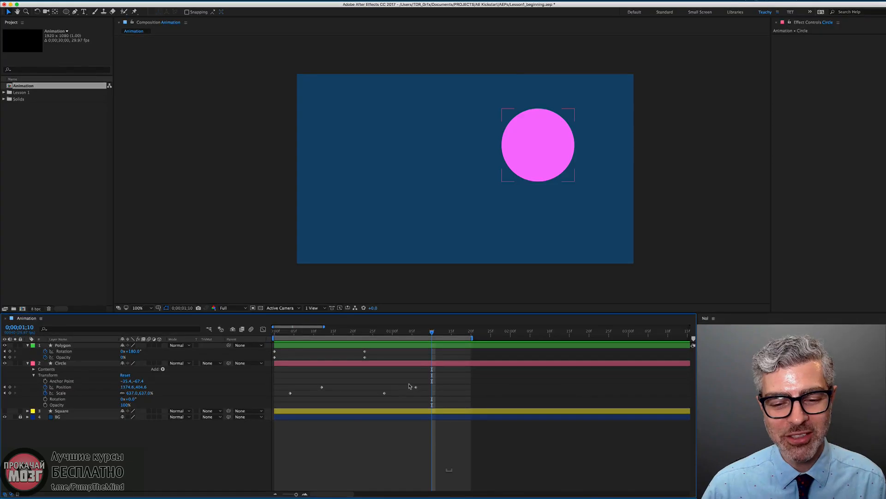
Move both of the circle's Position keyframes earlier together to line up with its Scale keyframes.
{"action": "left_click_drag", "start_coordinate": [432, 381], "coordinate": [291, 391]}
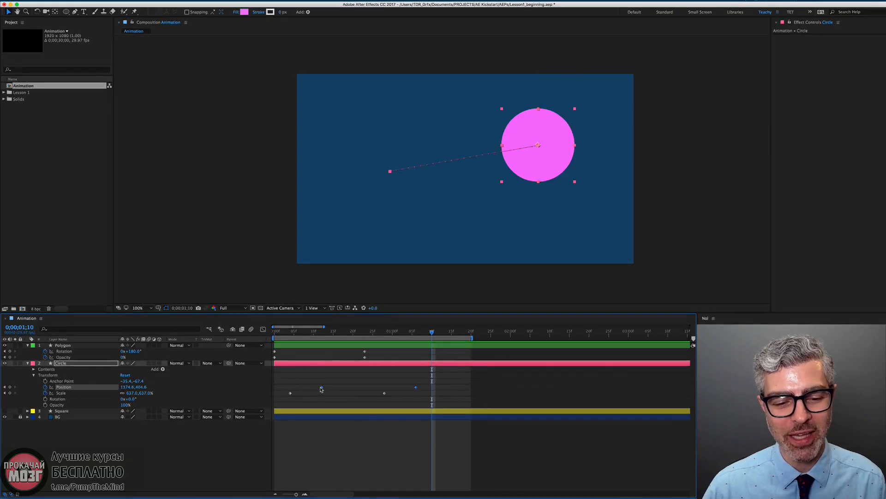
{"action": "left_click_drag", "start_coordinate": [420, 385], "coordinate": [435, 395]}
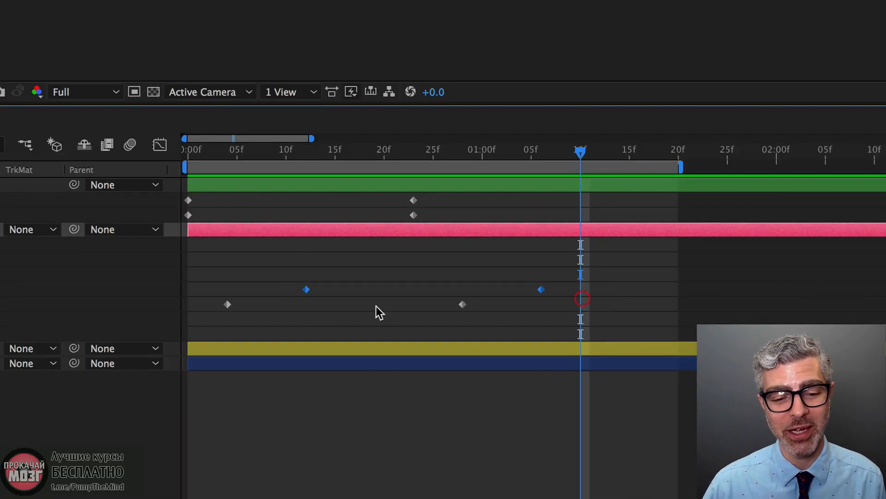
{"action": "left_click_drag", "start_coordinate": [306, 289], "coordinate": [227, 292]}
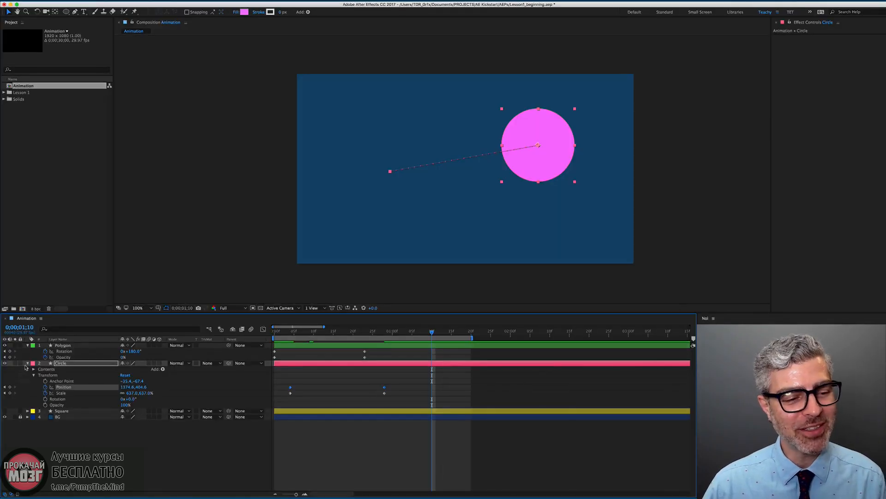
Collapse the Circle and Polygon layers, make the Square layer visible, and expand its Transform properties.
{"action": "left_click", "coordinate": [27, 363]}
{"action": "left_click", "coordinate": [28, 346]}
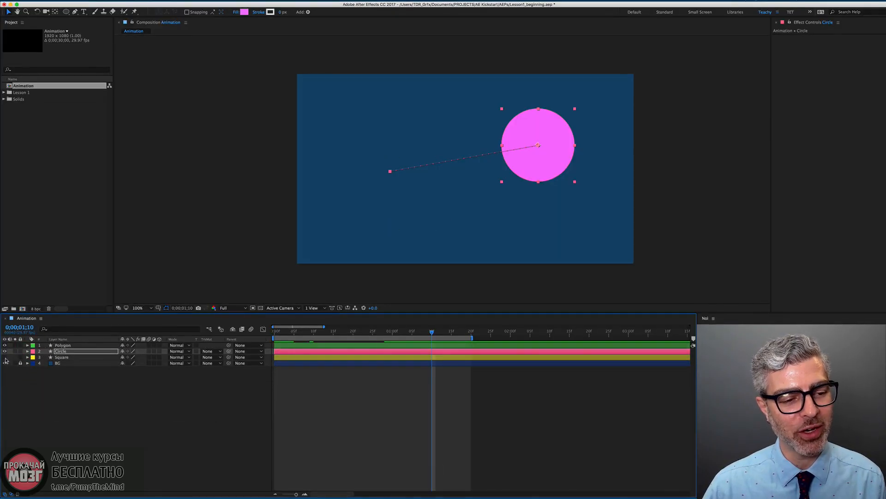
{"action": "left_click", "coordinate": [5, 357]}
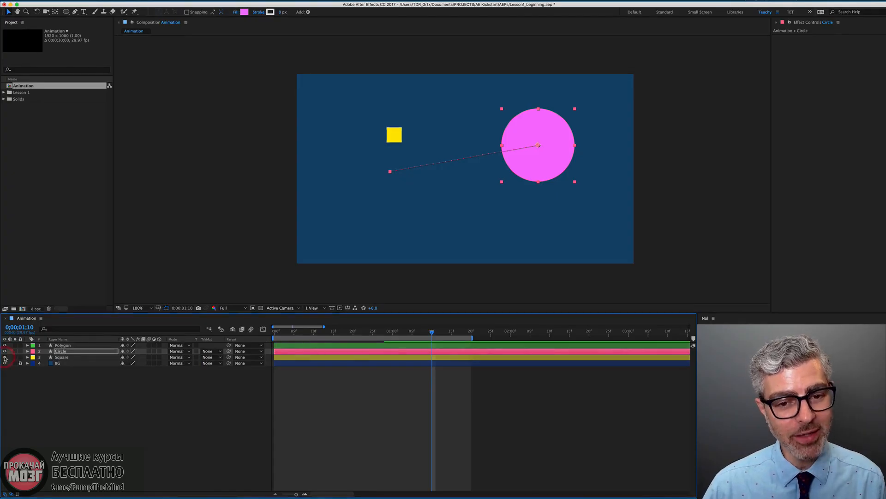
{"action": "left_click", "coordinate": [28, 357]}
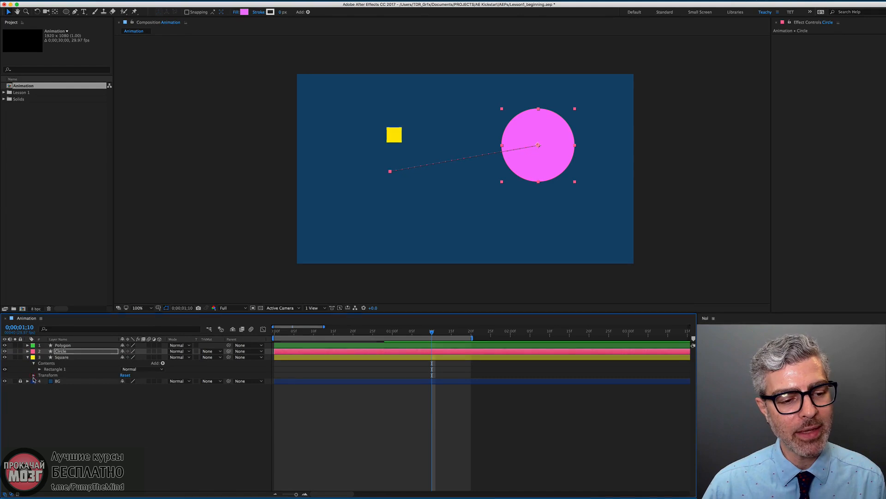
{"action": "left_click", "coordinate": [33, 375]}
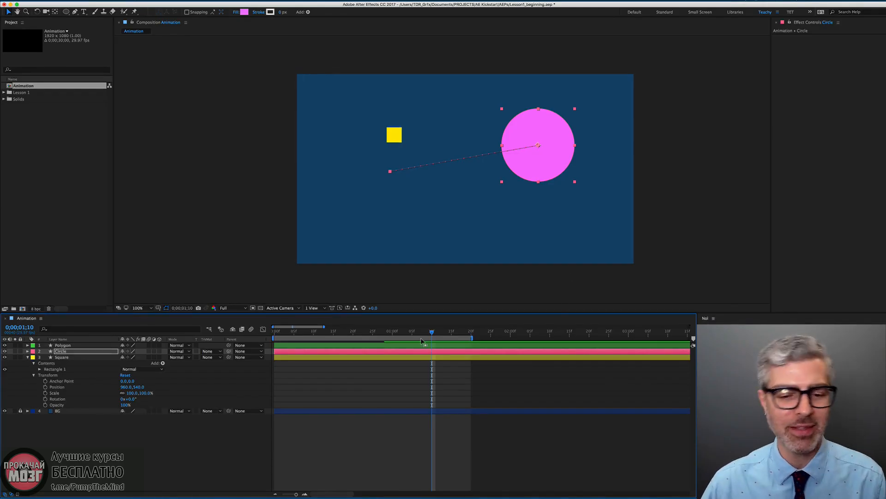
At 0;00;00;00, centre the Square layer's anchor point on the square with the Pan Behind tool, and deselect the layer.
{"action": "left_click_drag", "start_coordinate": [346, 333], "coordinate": [265, 340]}
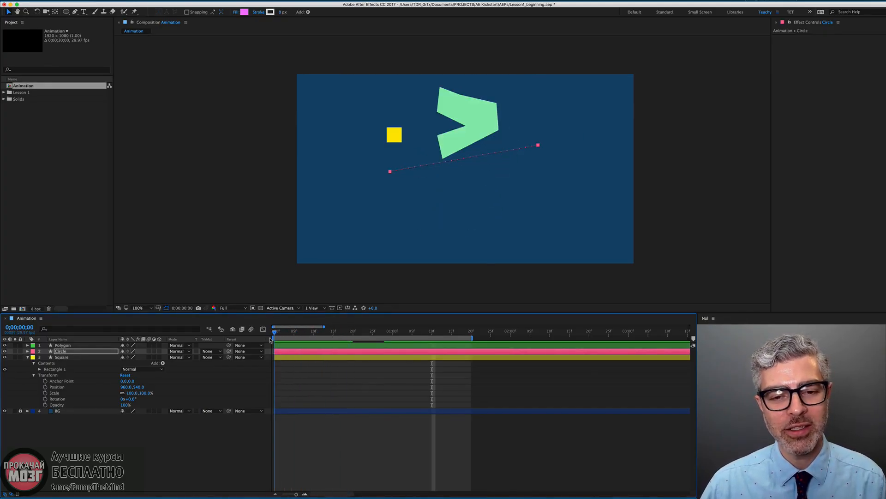
{"action": "left_click", "coordinate": [62, 357]}
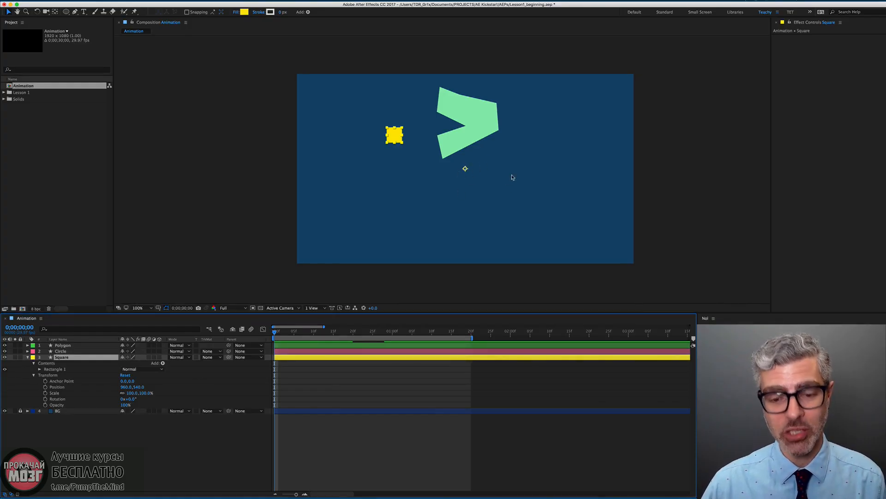
{"action": "key", "text": "y"}
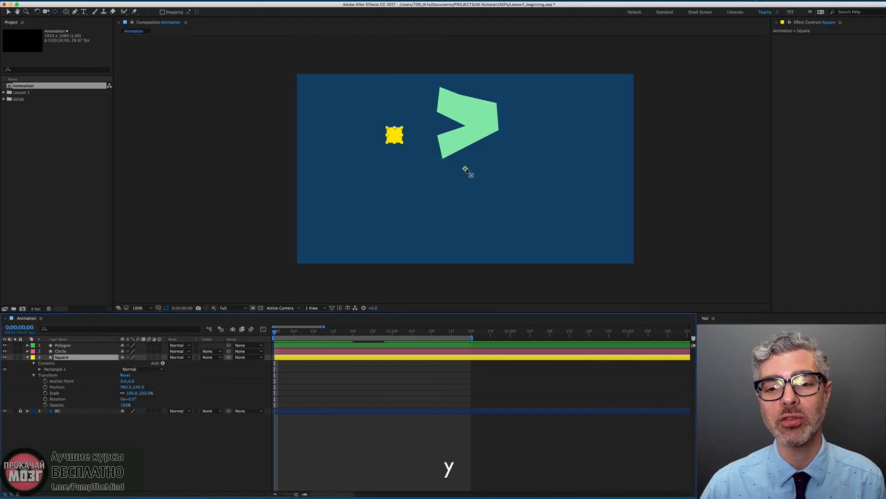
{"action": "left_click_drag", "start_coordinate": [465, 168], "coordinate": [395, 136]}
{"action": "left_click_drag", "start_coordinate": [288, 178], "coordinate": [288, 176]}
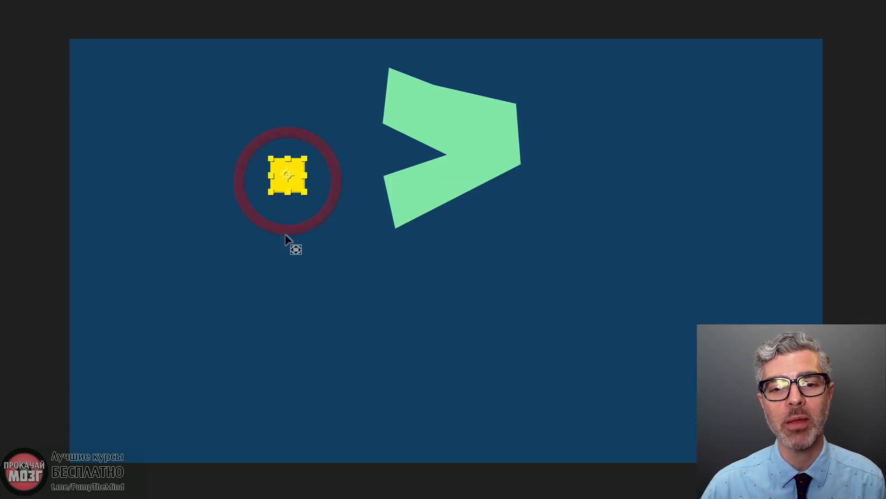
{"action": "mouse_move", "coordinate": [287, 172]}
{"action": "left_mouse_down"}
{"action": "mouse_move", "coordinate": [288, 194]}
{"action": "mouse_move", "coordinate": [287, 178]}
{"action": "mouse_move", "coordinate": [264, 158]}
{"action": "mouse_move", "coordinate": [291, 186]}
{"action": "mouse_move", "coordinate": [288, 174]}
{"action": "left_mouse_up"}
{"action": "left_click", "coordinate": [287, 174]}
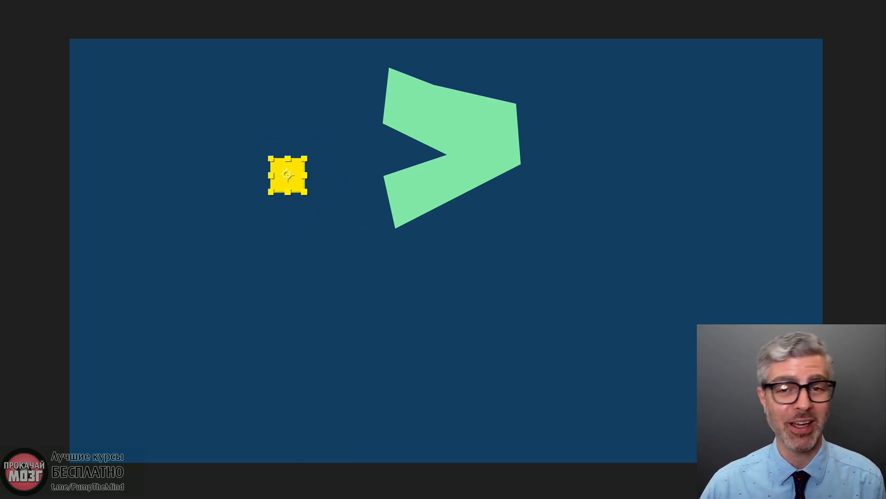
{"action": "key", "text": "F2"}
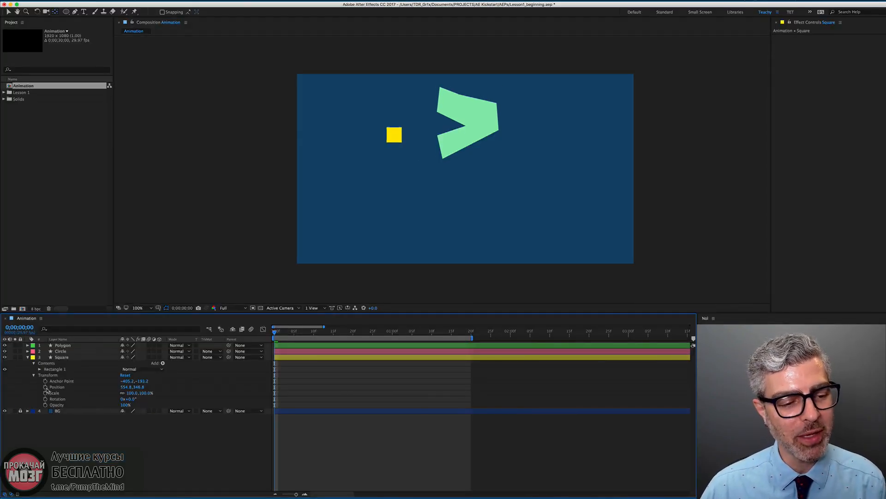
Turn on Position keyframing for the square at 0;00;00;00 and move it to the composition's upper right, about 1486.8, 72.8.
{"action": "left_click", "coordinate": [46, 387]}
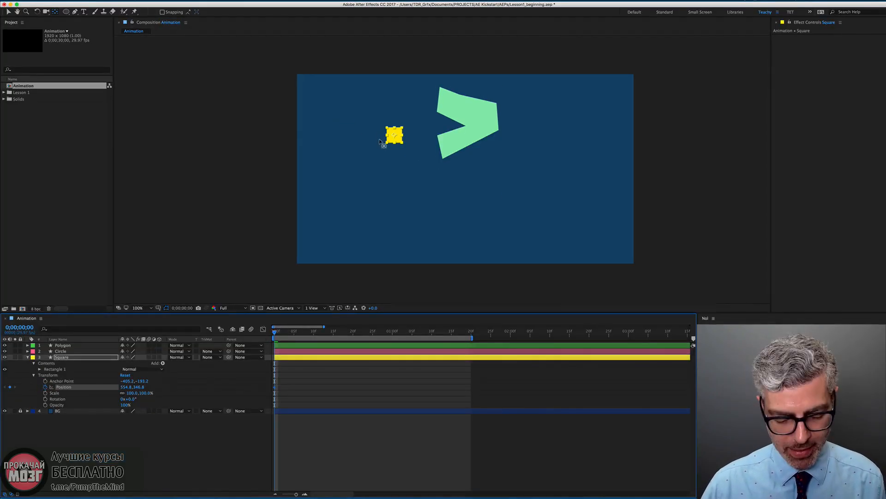
{"action": "key", "text": "v"}
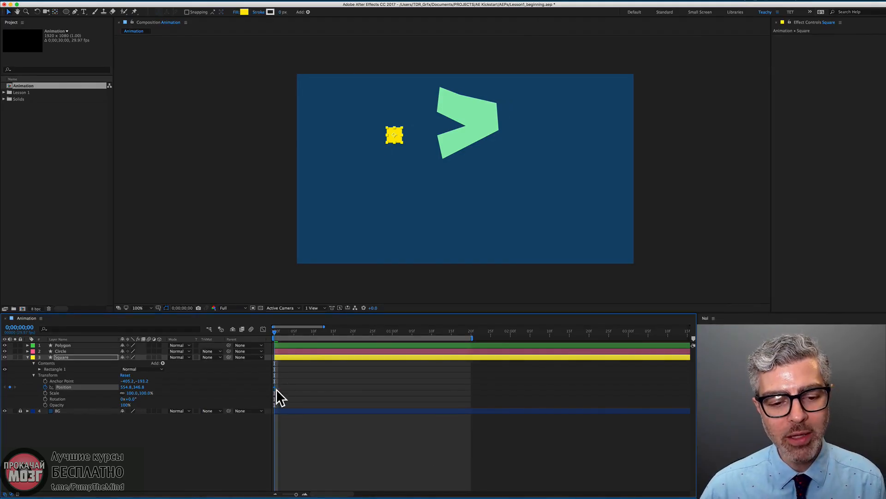
{"action": "left_click_drag", "start_coordinate": [374, 134], "coordinate": [538, 85]}
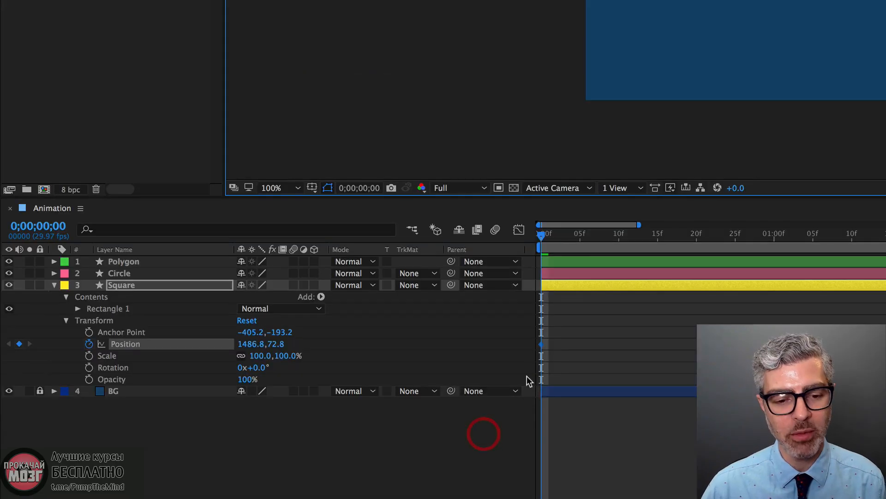
At 0;00;00;14, move the square straight down to about 1486.8, 968.8 as its second Position keyframe.
{"action": "left_click_drag", "start_coordinate": [545, 238], "coordinate": [492, 240]}
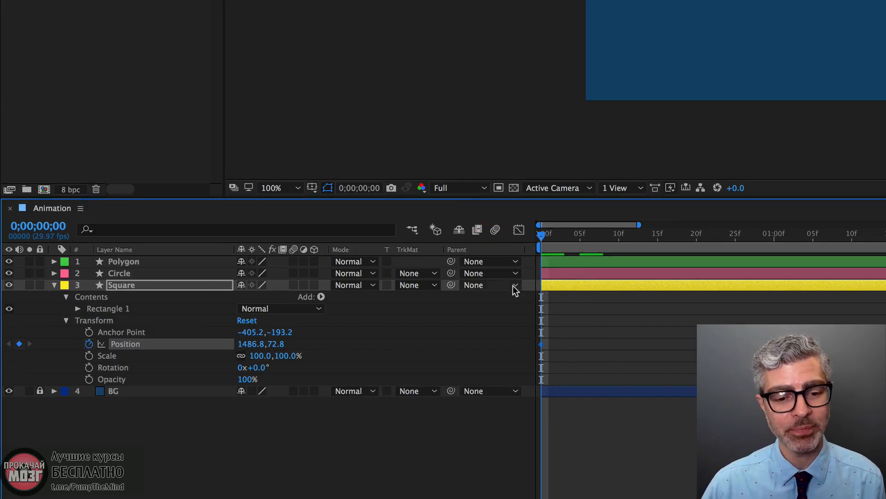
{"action": "left_click_drag", "start_coordinate": [560, 240], "coordinate": [651, 244]}
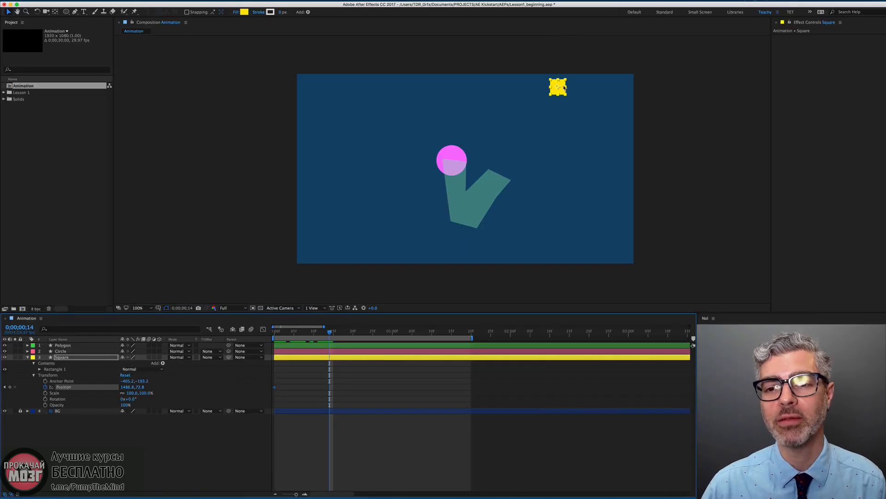
{"action": "left_click_drag", "start_coordinate": [564, 88], "coordinate": [558, 243]}
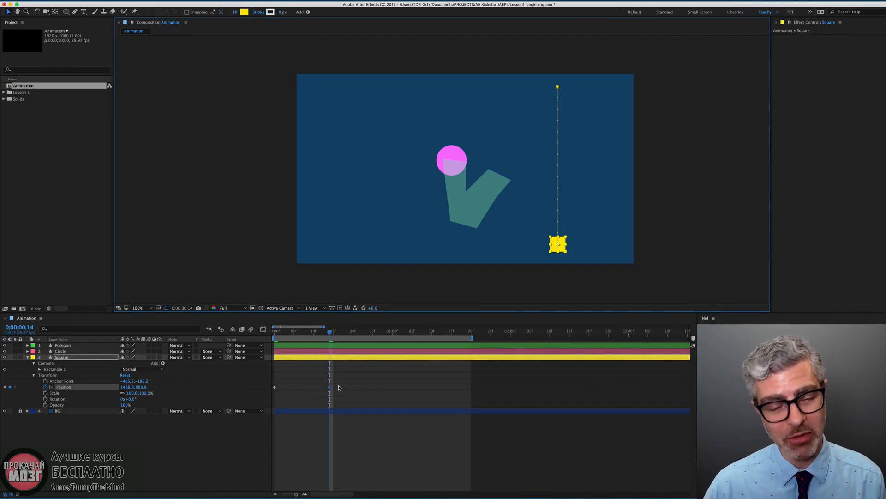
Keyframe the square's Rotation from 0° at 0;00;00;00 to one full revolution at 0;00;00;14, and preview the spin.
{"action": "left_click_drag", "start_coordinate": [327, 333], "coordinate": [227, 330]}
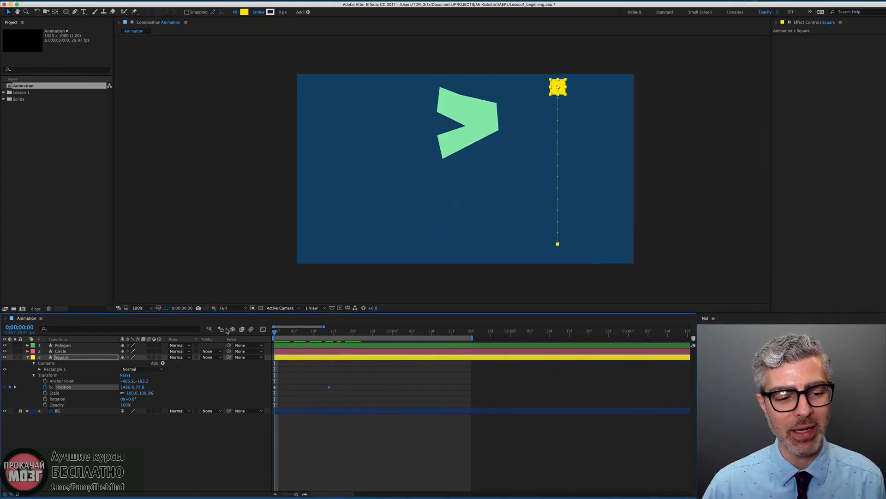
{"action": "left_click", "coordinate": [45, 398]}
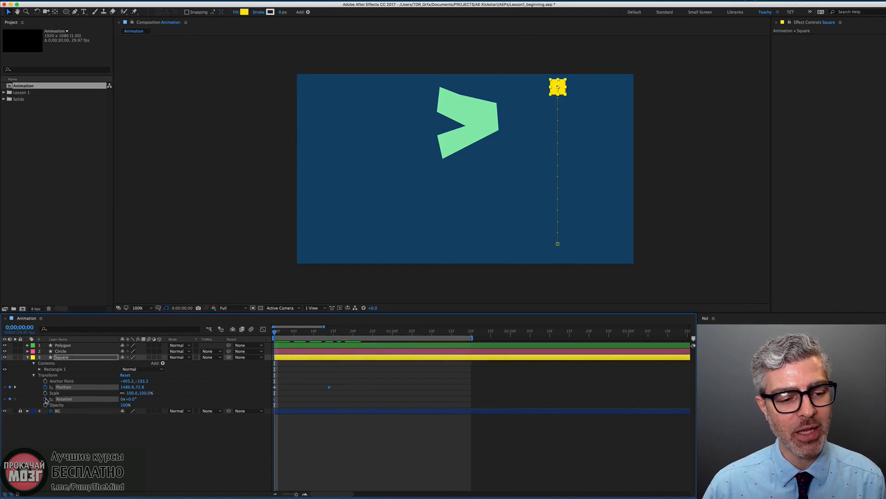
{"action": "left_click_drag", "start_coordinate": [297, 333], "coordinate": [329, 333]}
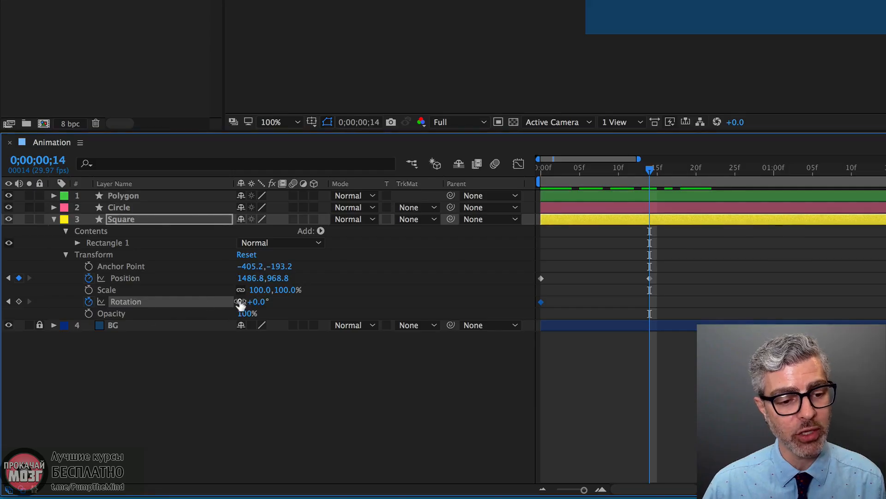
{"action": "left_click", "coordinate": [241, 302]}
{"action": "type", "text": "1"}
{"action": "key", "text": "Return"}
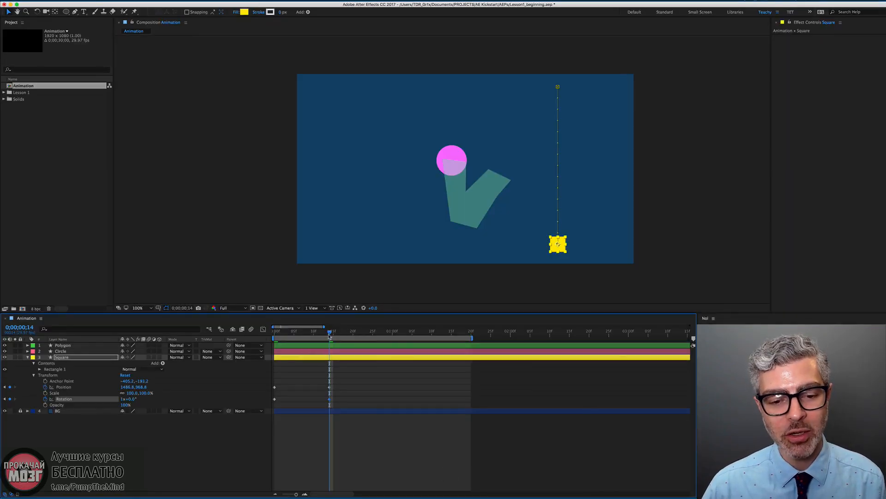
{"action": "mouse_move", "coordinate": [329, 335]}
{"action": "left_mouse_down"}
{"action": "mouse_move", "coordinate": [287, 331]}
{"action": "mouse_move", "coordinate": [330, 331]}
{"action": "left_mouse_up"}
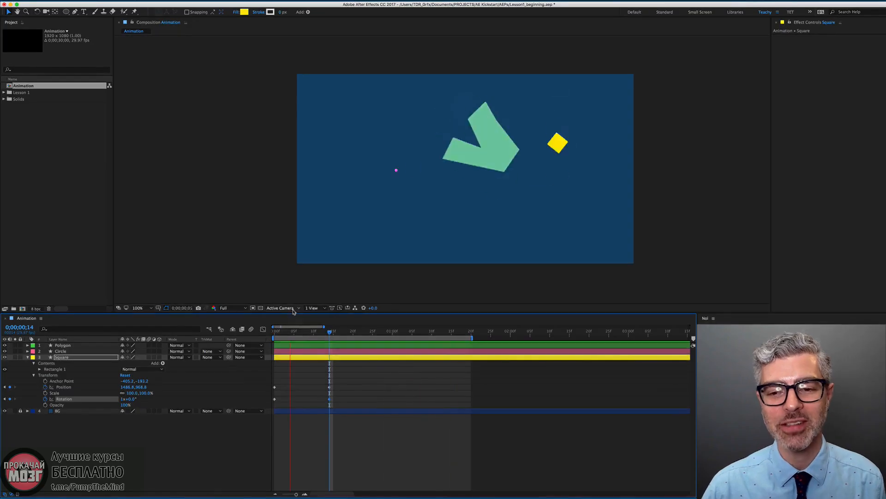
{"action": "key", "text": "space"}
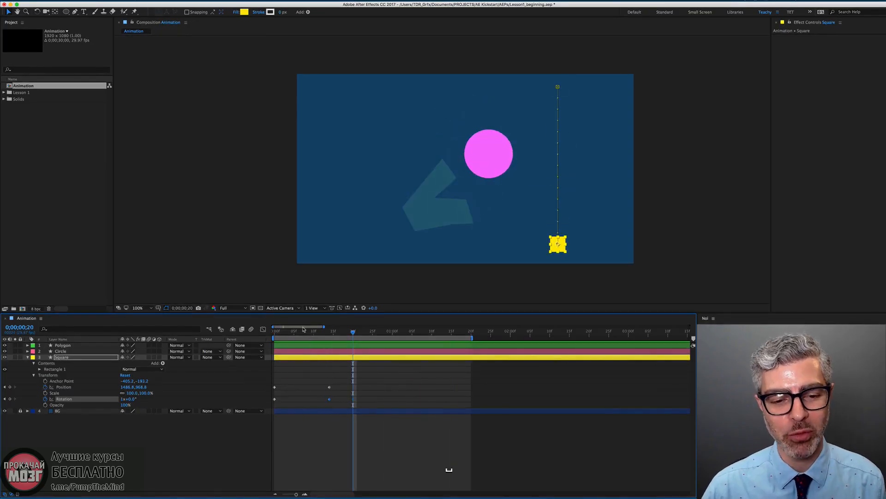
Move the square's second Position and Rotation keyframes out to about 0;00;01;11, and preview the slower animation.
{"action": "left_click_drag", "start_coordinate": [312, 332], "coordinate": [330, 348]}
{"action": "left_click_drag", "start_coordinate": [348, 381], "coordinate": [436, 411]}
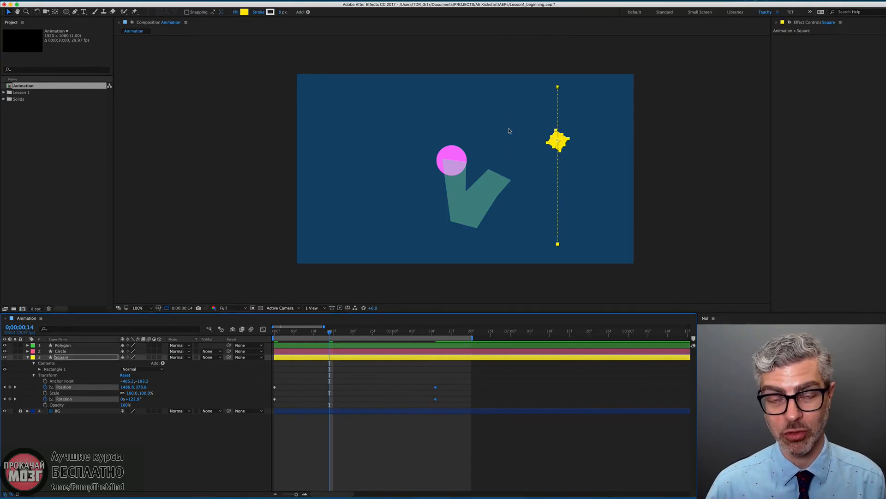
{"action": "key", "text": "space"}
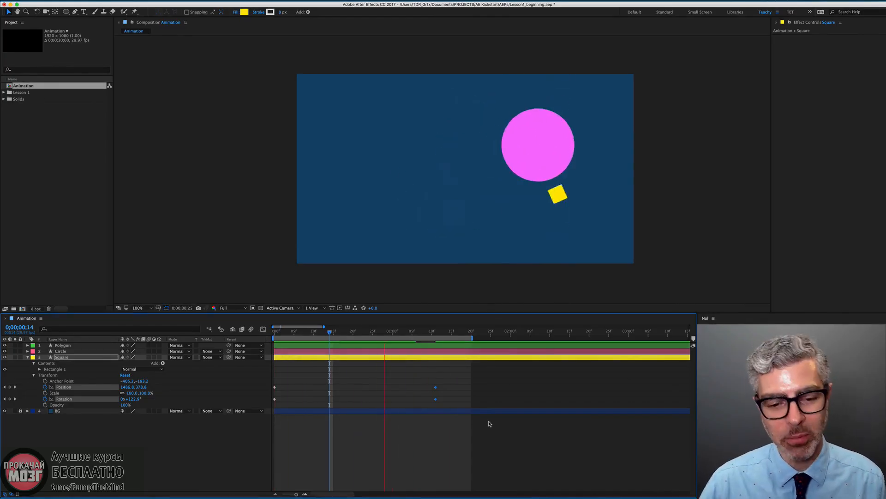
{"action": "key", "text": "space"}
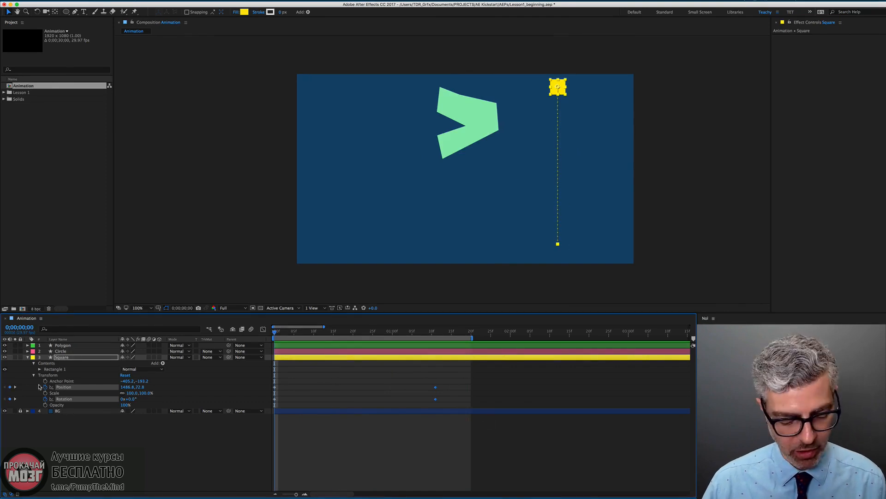
Reveal all unlocked layers' keyframed properties, and add polygon Opacity keyframes of 0% at 0;00;01;18 and 100% at 0;00;02;03.
{"action": "key", "text": "super+a"}
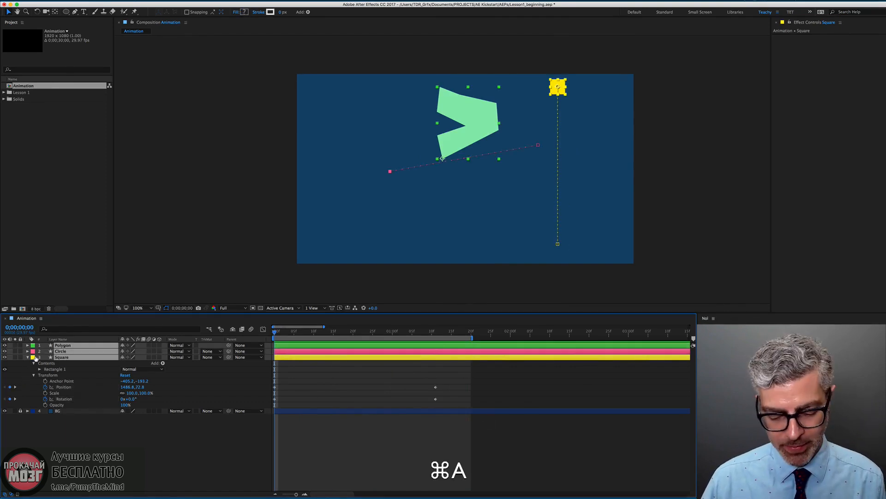
{"action": "key", "text": "u"}
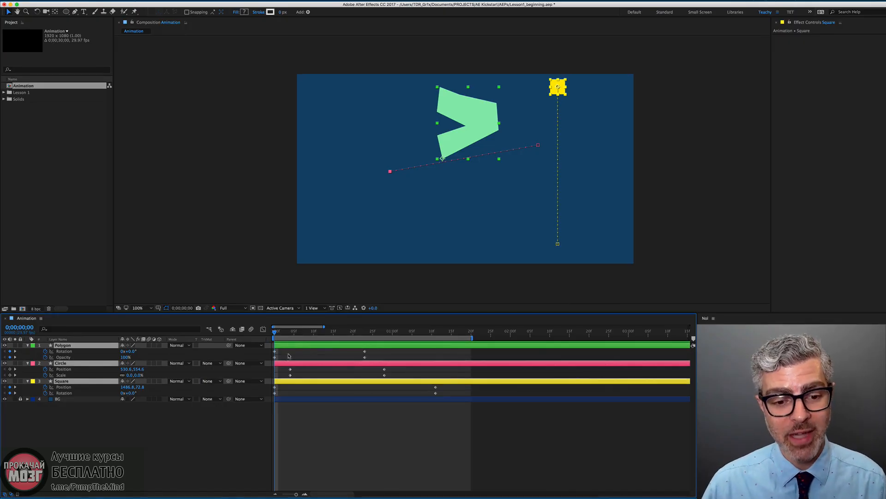
{"action": "left_click_drag", "start_coordinate": [354, 330], "coordinate": [461, 331]}
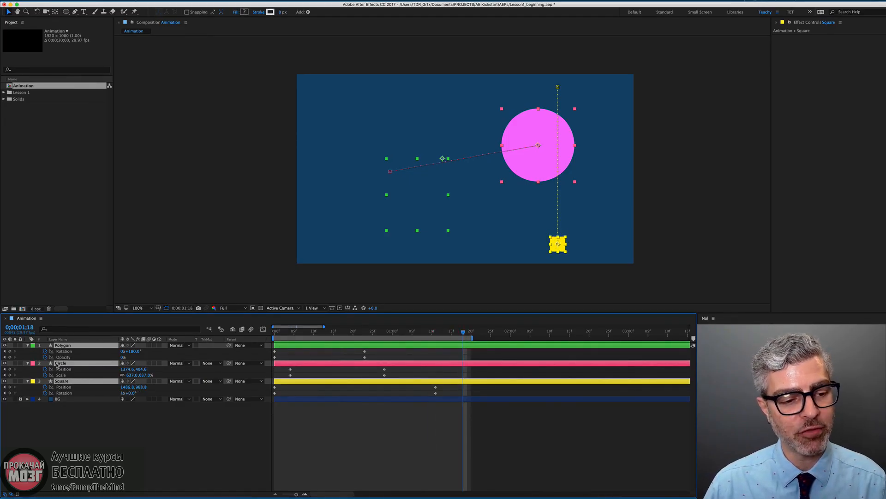
{"action": "left_click", "coordinate": [364, 357]}
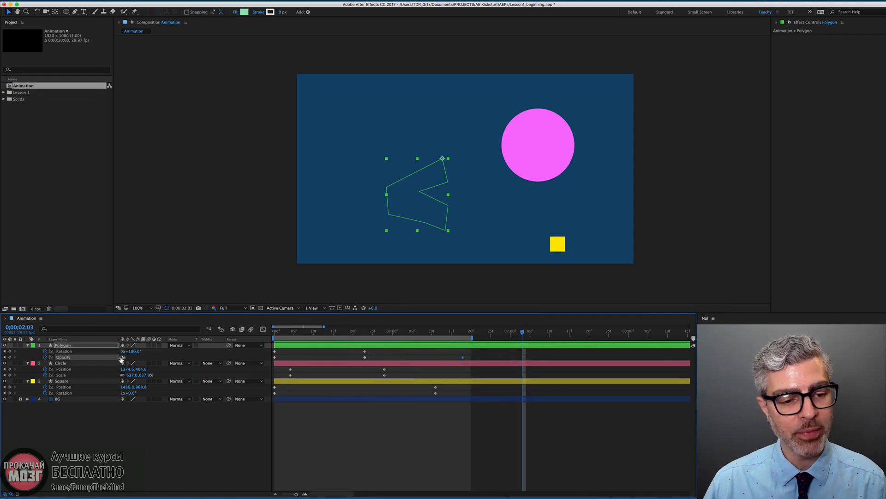
{"action": "left_click_drag", "start_coordinate": [123, 358], "coordinate": [255, 356]}
Keyframe the polygon's Rotation at 180° at 0;00;01;18 and 7° at 0;00;02;03, and extend the work area to about 0;00;02;11.
{"action": "left_click_drag", "start_coordinate": [494, 333], "coordinate": [463, 334]}
{"action": "left_click", "coordinate": [10, 351]}
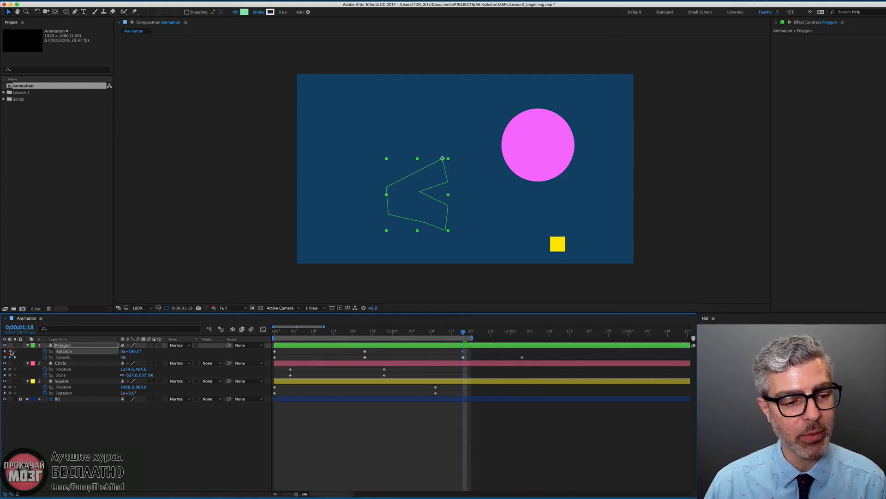
{"action": "left_click_drag", "start_coordinate": [487, 334], "coordinate": [522, 333]}
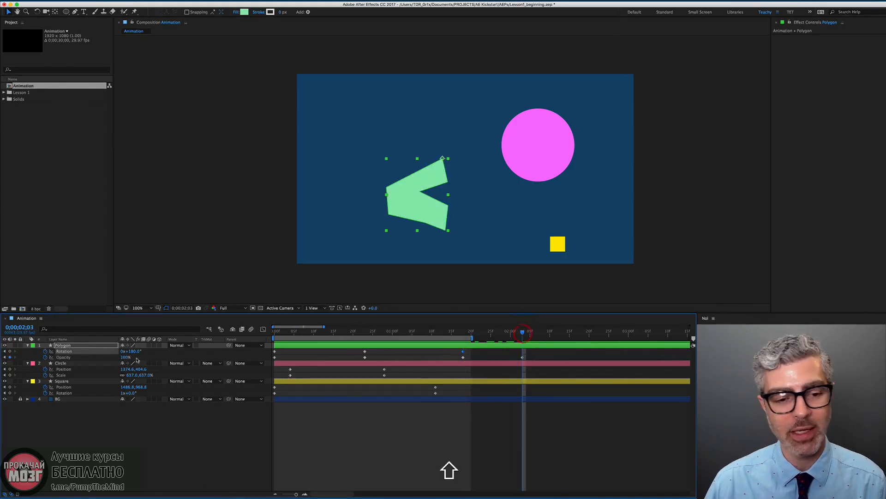
{"action": "left_click_drag", "start_coordinate": [128, 351], "coordinate": [118, 351]}
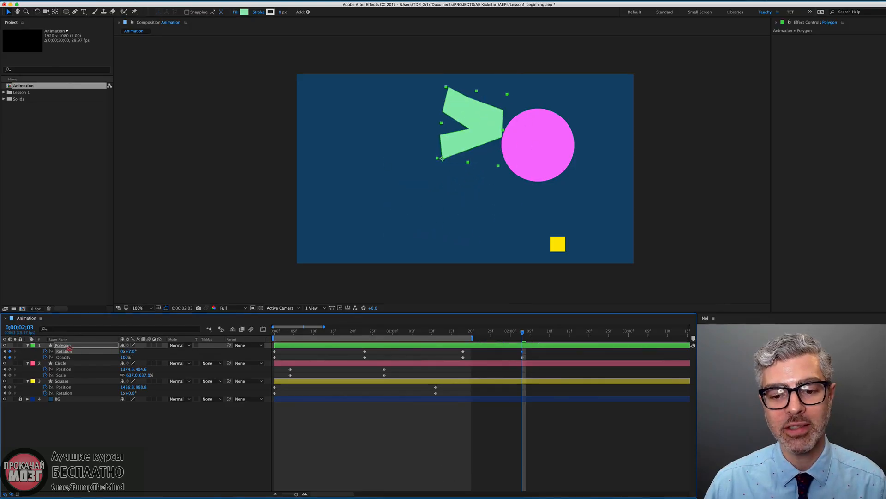
{"action": "left_click_drag", "start_coordinate": [523, 333], "coordinate": [542, 338]}
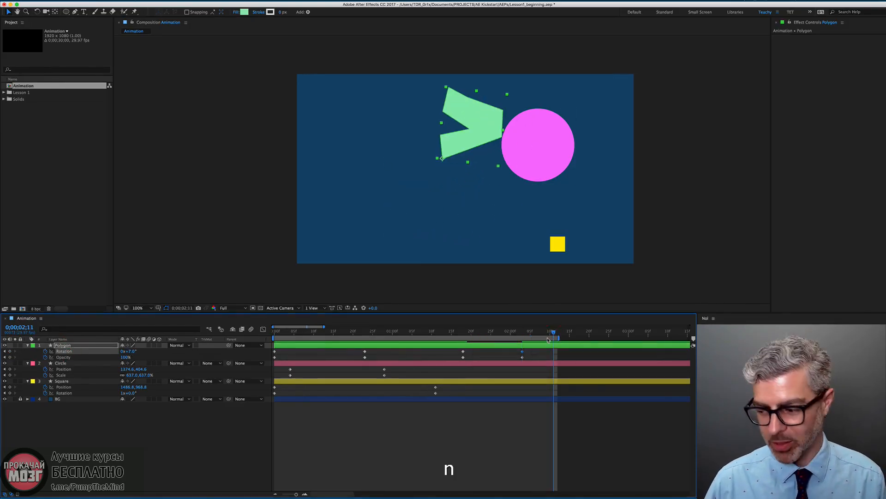
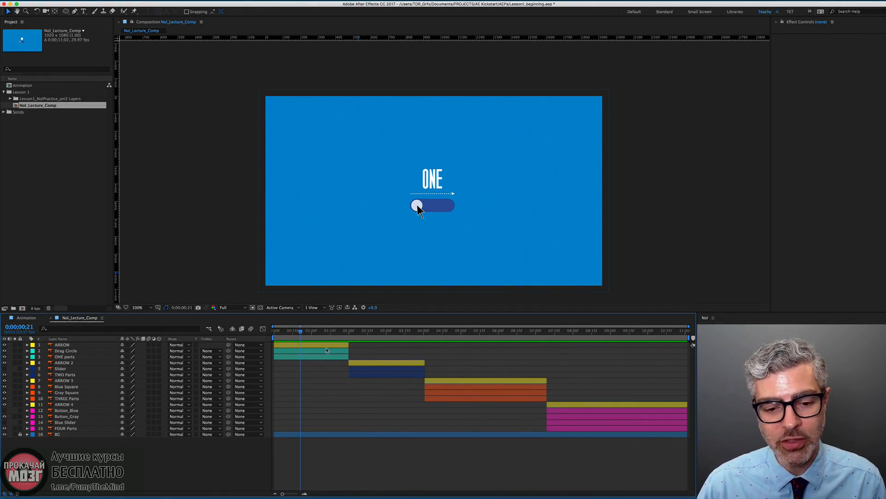
Examine the Drag Circle in section ONE of Nol_Lecture_Comp, and make the Slider layer visible in section TWO.
{"action": "left_click", "coordinate": [328, 351]}
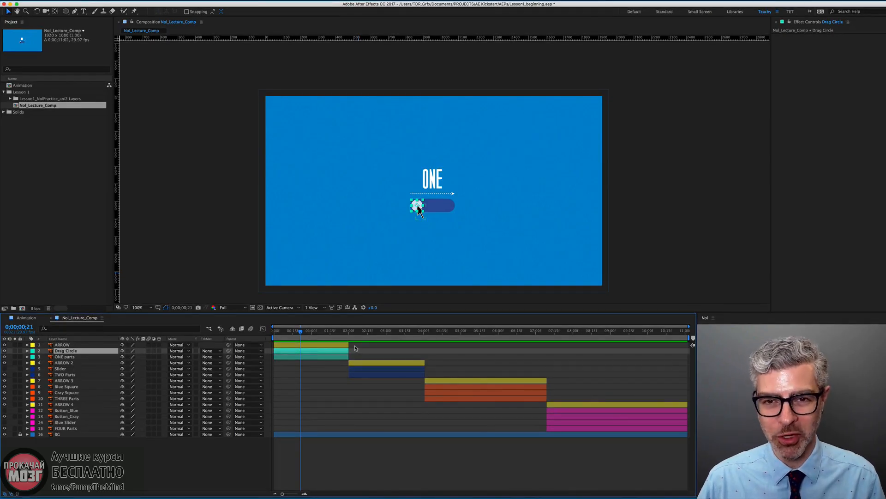
{"action": "left_click", "coordinate": [427, 451]}
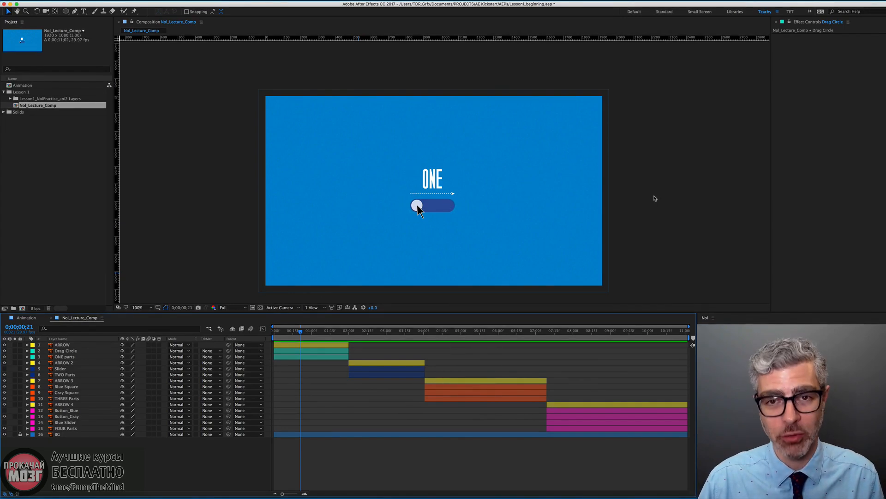
{"action": "left_click_drag", "start_coordinate": [311, 330], "coordinate": [390, 336]}
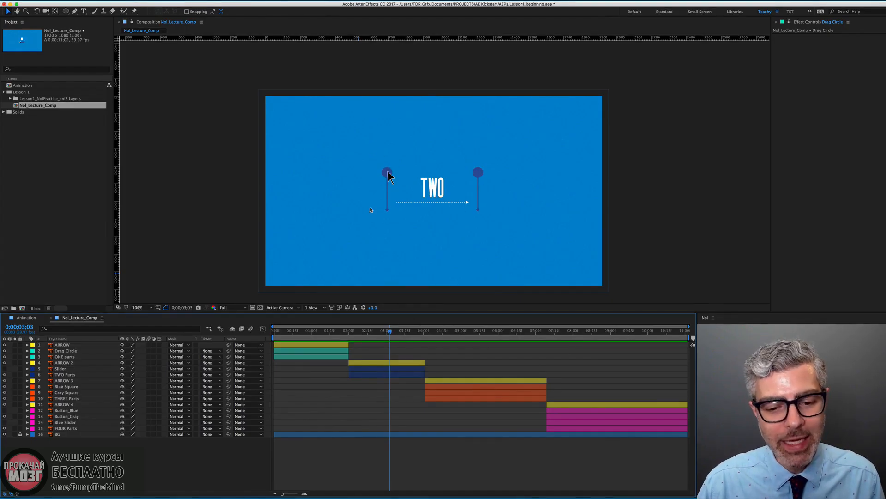
{"action": "left_click", "coordinate": [5, 369]}
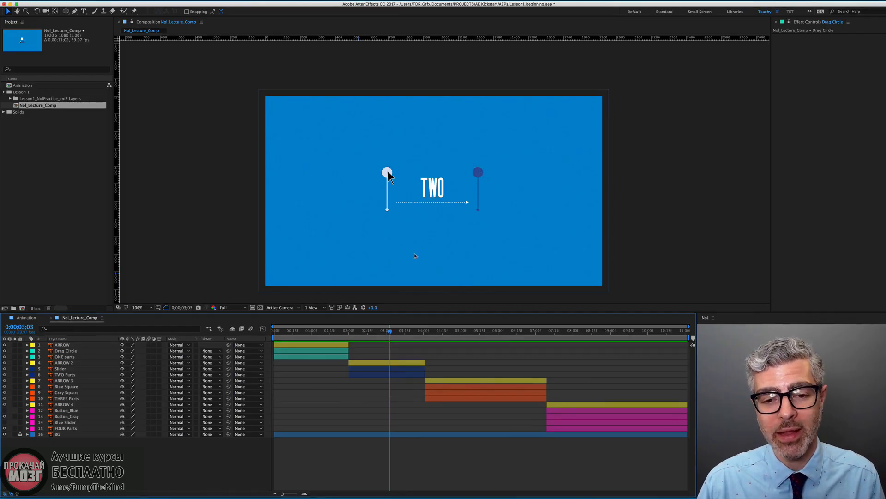
Look over section THREE, and make the Button_Blue and Blue Slider layers visible in section FOUR.
{"action": "left_click_drag", "start_coordinate": [437, 332], "coordinate": [475, 332]}
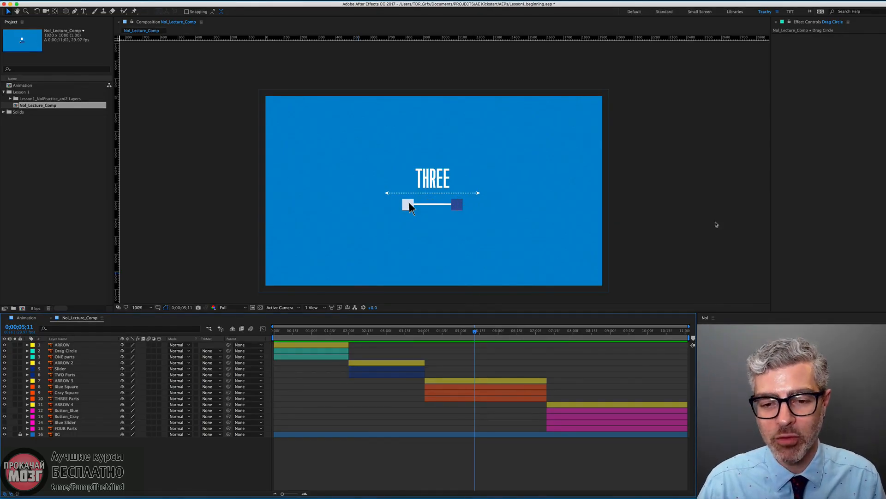
{"action": "left_click", "coordinate": [567, 330]}
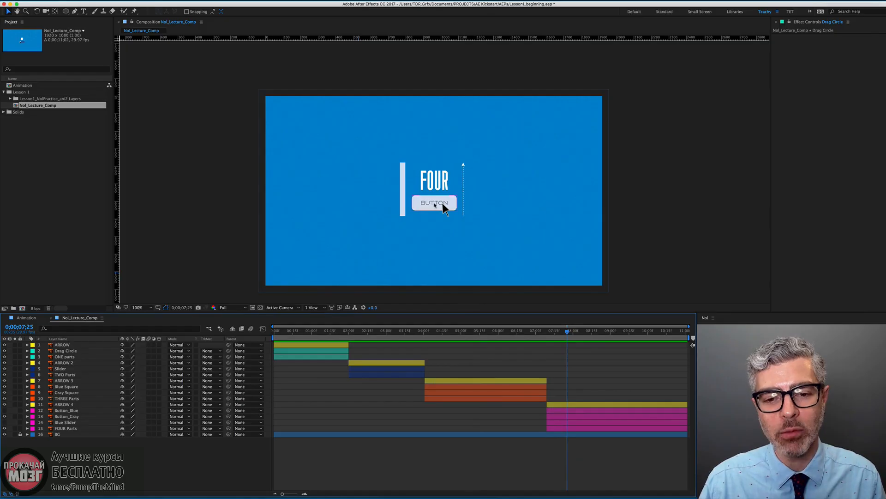
{"action": "left_click", "coordinate": [5, 410]}
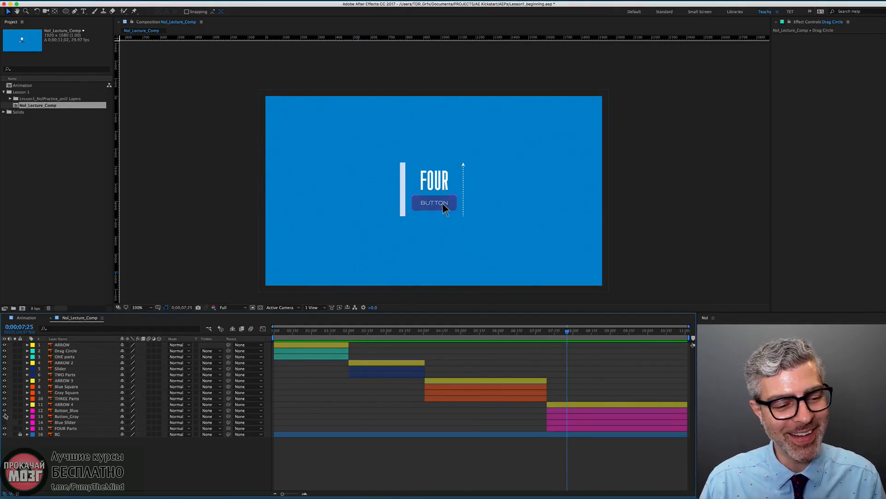
{"action": "left_click", "coordinate": [70, 422]}
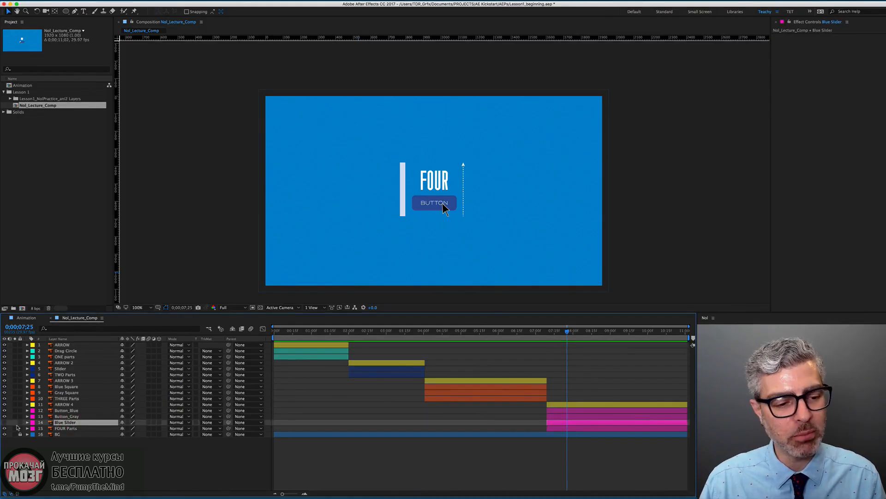
{"action": "left_click", "coordinate": [4, 422]}
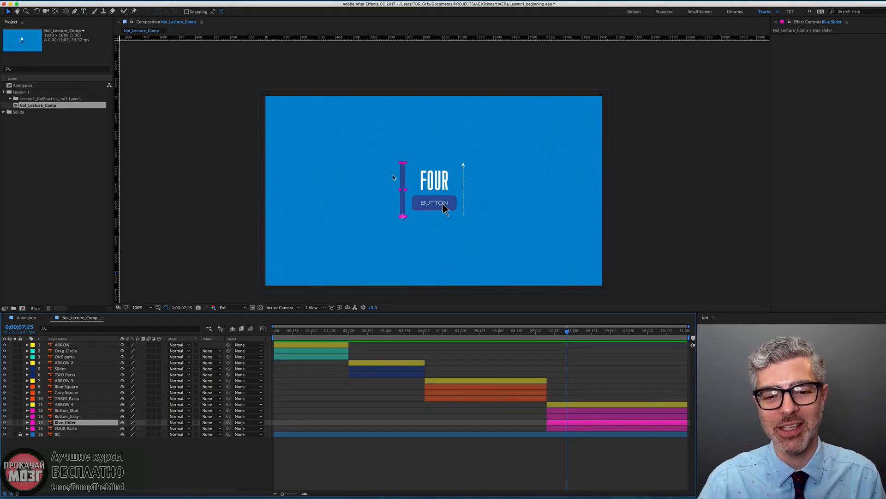
{"action": "left_click_drag", "start_coordinate": [588, 333], "coordinate": [687, 332]}
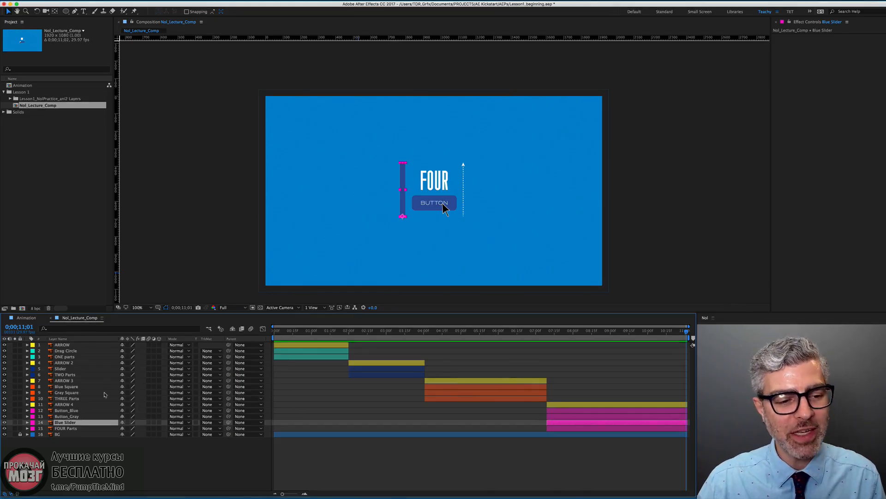
Set the work area to the duration of the first ARROW layer.
{"action": "left_click", "coordinate": [307, 346]}
{"action": "left_click", "coordinate": [299, 331]}
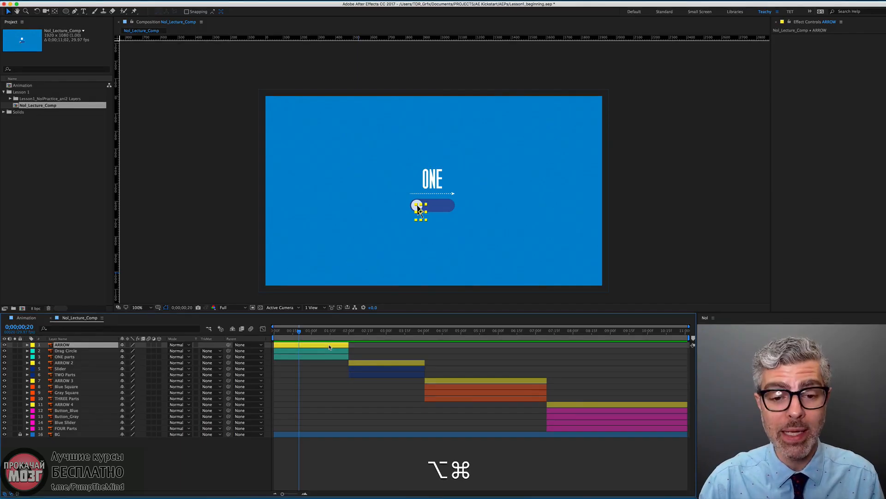
{"action": "key", "text": "super+alt+b"}
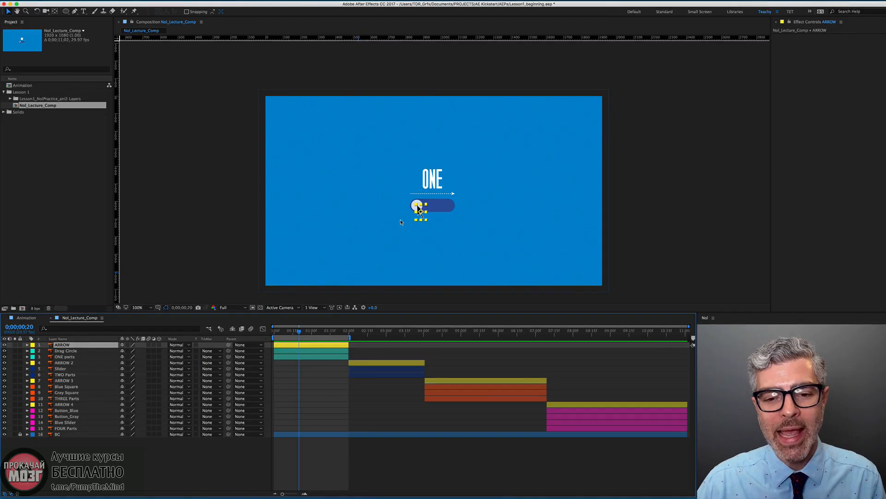
{"action": "left_click", "coordinate": [458, 469]}
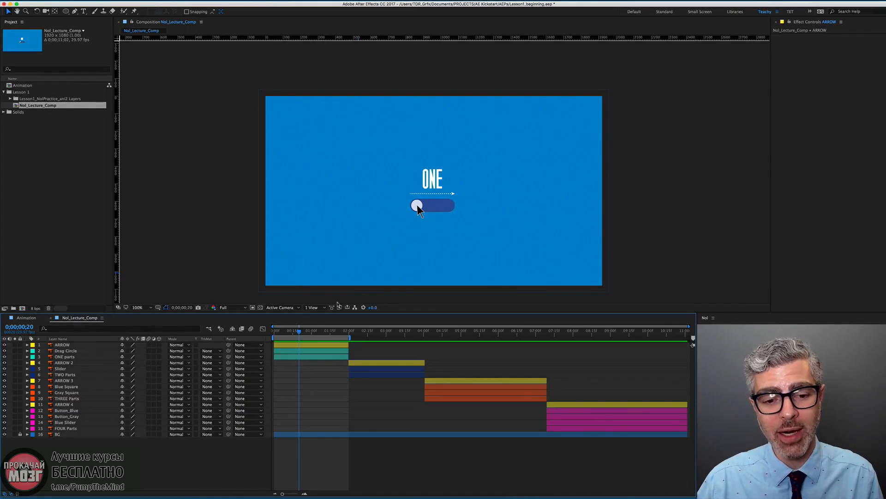
Turn on Position keyframing for the first ARROW layer at 0;00;00;15, keeping the arrow on the drag circle.
{"action": "left_click_drag", "start_coordinate": [297, 334], "coordinate": [291, 336]}
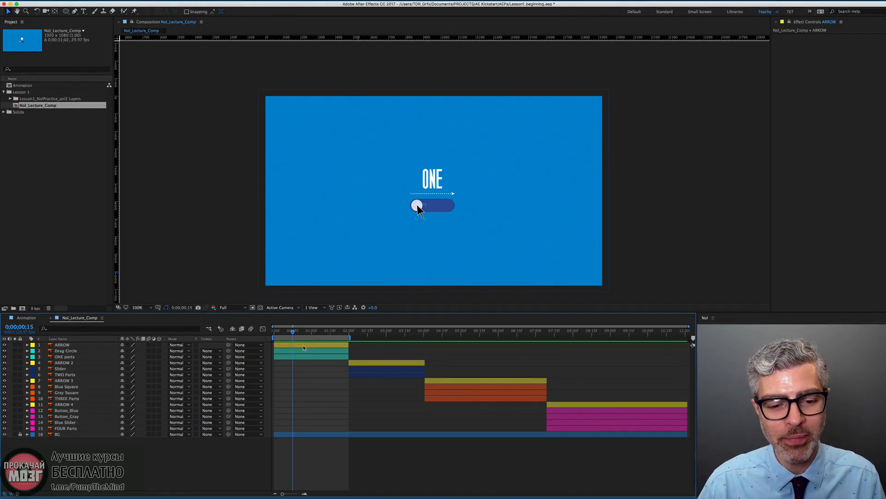
{"action": "left_click", "coordinate": [303, 345]}
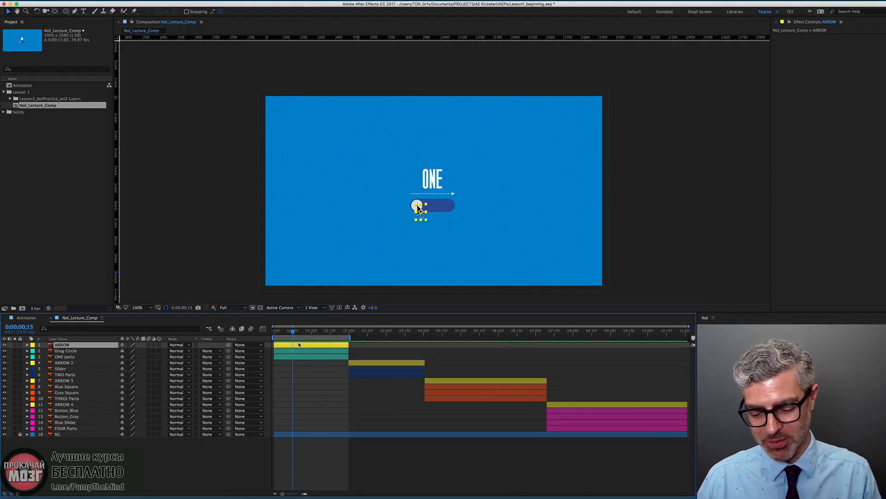
{"action": "key", "text": "p"}
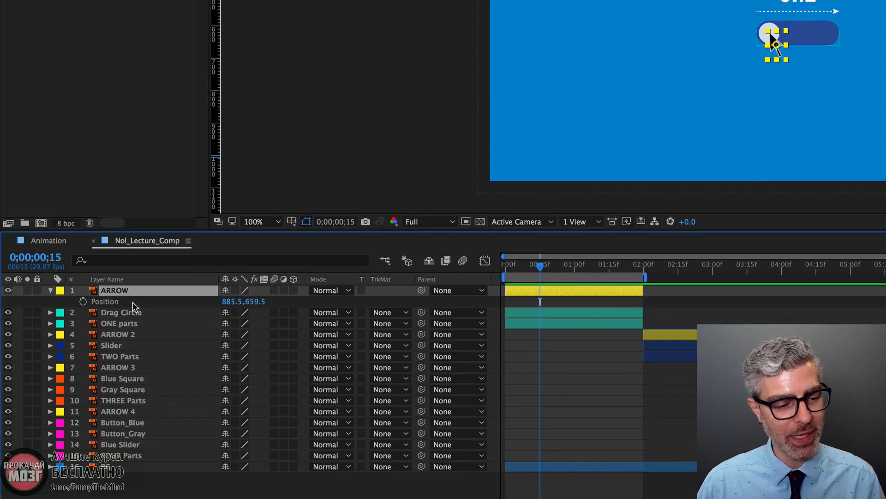
{"action": "left_click", "coordinate": [83, 301]}
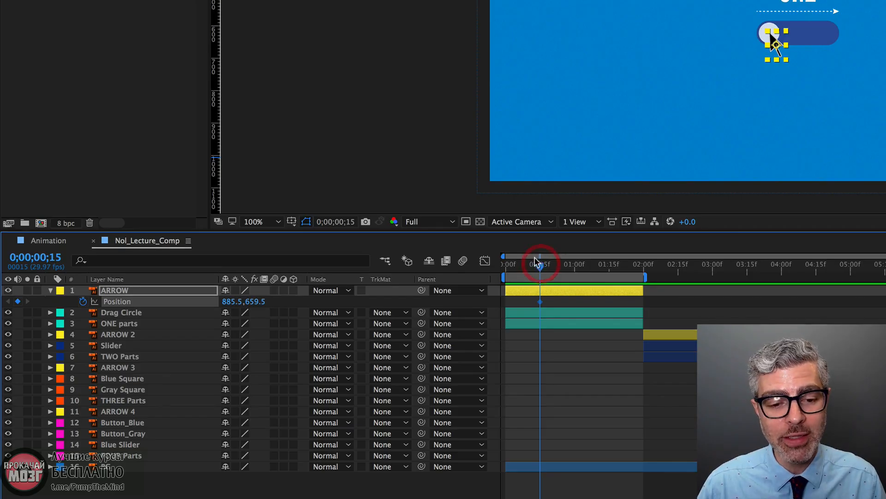
At 0;00;00;00, move the arrow outside the composition's left edge to about -117.5, 800.5, and preview its entrance.
{"action": "left_click_drag", "start_coordinate": [540, 270], "coordinate": [488, 270]}
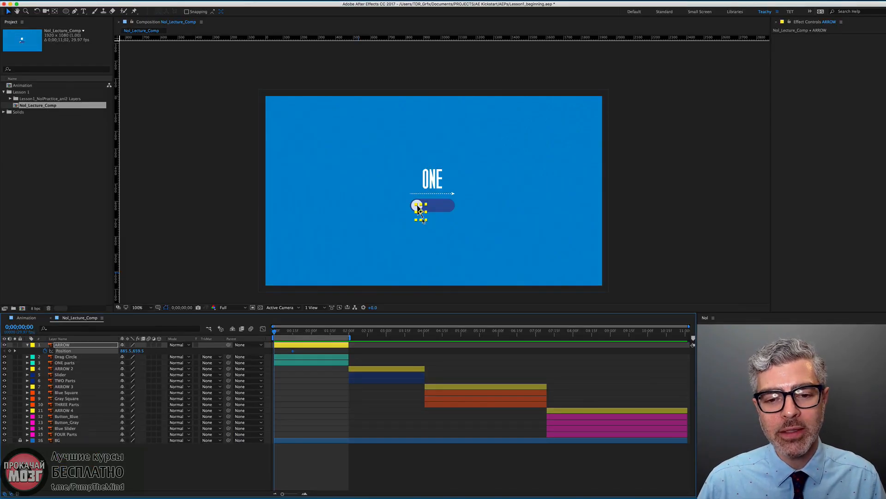
{"action": "scroll", "coordinate": [417, 233], "scroll_direction": "up", "scroll_amount": 1}
{"action": "left_click_drag", "start_coordinate": [345, 220], "coordinate": [445, 186]}
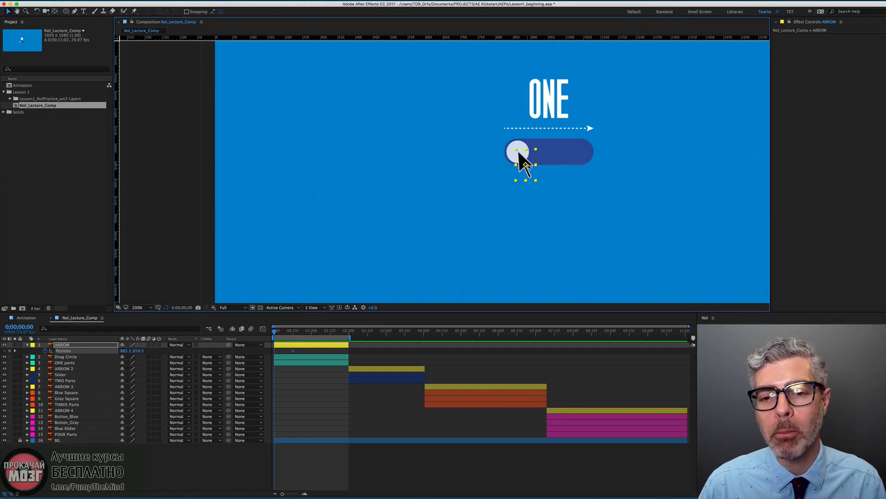
{"action": "left_click_drag", "start_coordinate": [520, 155], "coordinate": [167, 214]}
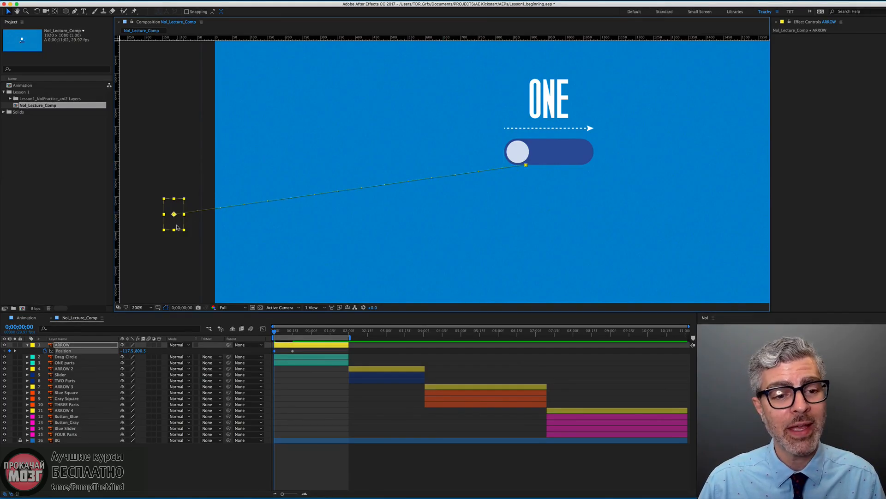
{"action": "left_click", "coordinate": [278, 332]}
{"action": "left_click_drag", "start_coordinate": [280, 334], "coordinate": [292, 334]}
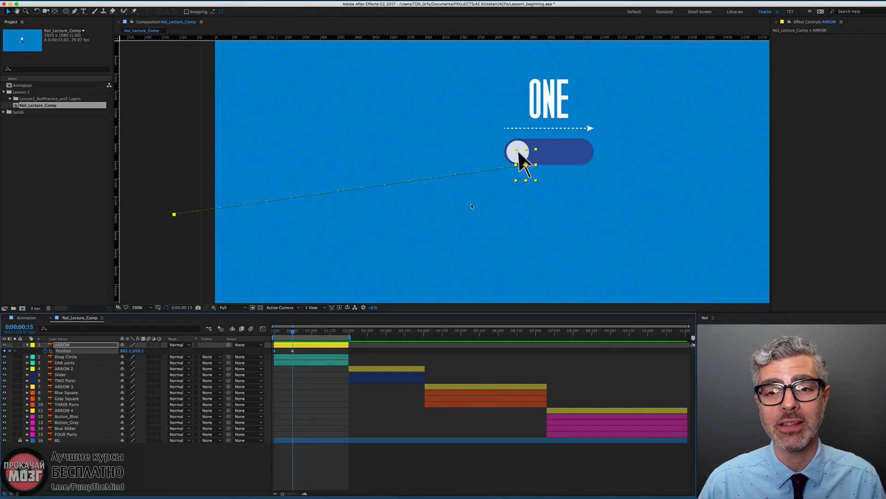
{"action": "scroll", "coordinate": [465, 176], "scroll_direction": "down", "scroll_amount": 1}
{"action": "left_click_drag", "start_coordinate": [513, 167], "coordinate": [439, 186]}
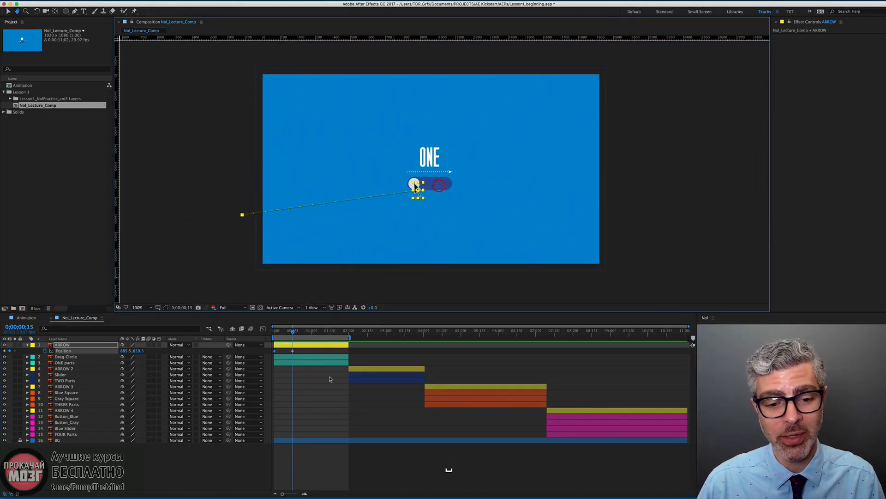
At 0;00;01;05, move the arrow horizontally to the slider's far end at about 1075.5, 659.5, and preview the motion.
{"action": "mouse_move", "coordinate": [292, 333]}
{"action": "left_mouse_down"}
{"action": "mouse_move", "coordinate": [267, 337]}
{"action": "mouse_move", "coordinate": [295, 334]}
{"action": "left_mouse_up"}
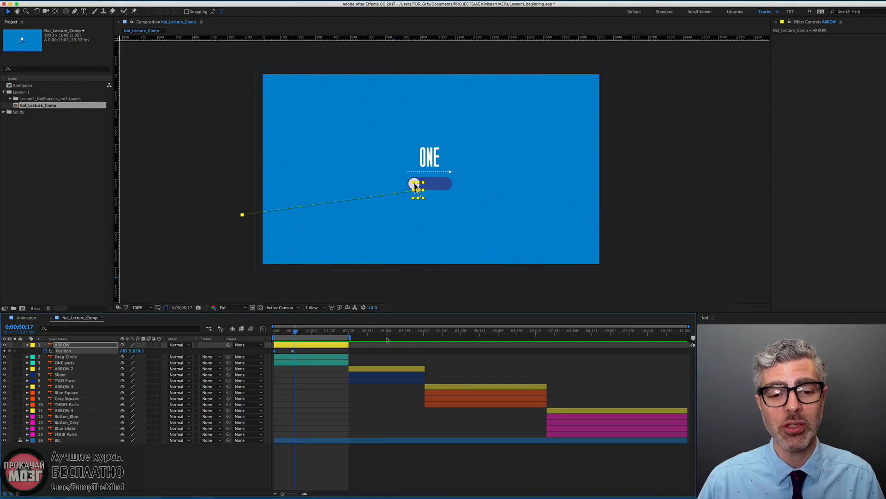
{"action": "scroll", "coordinate": [402, 207], "scroll_direction": "up", "scroll_amount": 2}
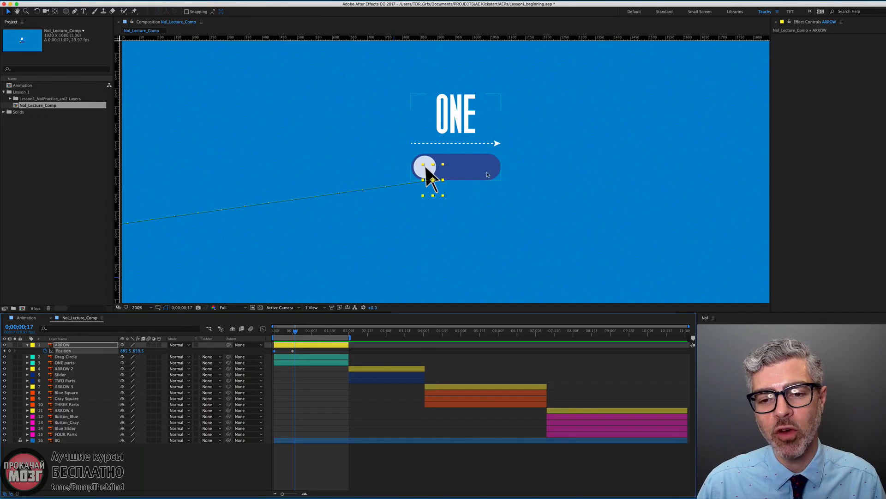
{"action": "left_click", "coordinate": [301, 358]}
{"action": "left_click", "coordinate": [4, 357]}
{"action": "left_click", "coordinate": [4, 356]}
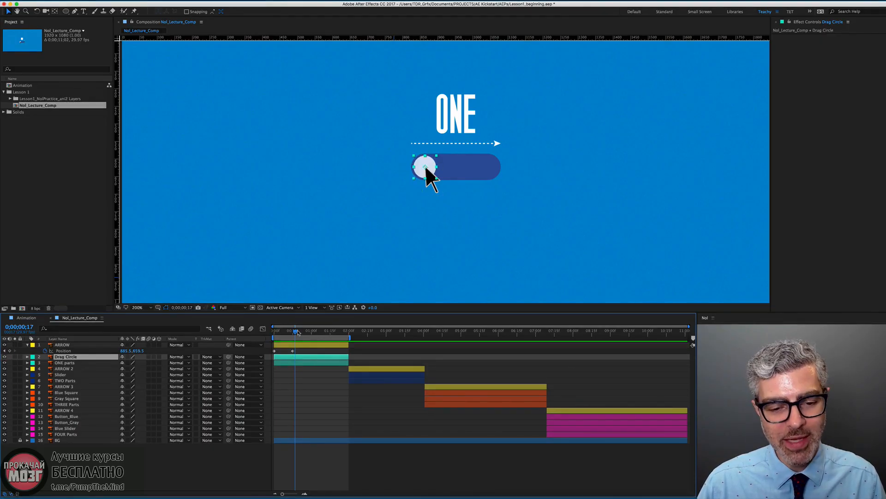
{"action": "key", "text": "shift+Page_Down"}
{"action": "key", "text": "shift+Page_Down"}
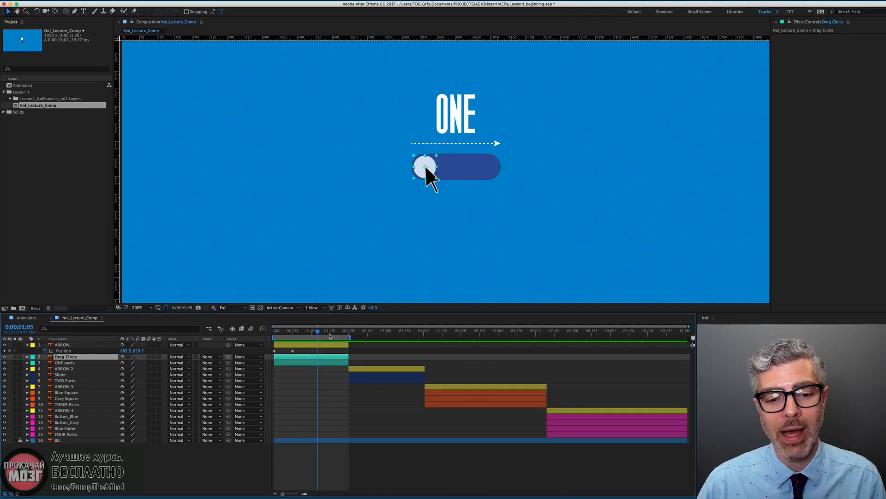
{"action": "left_click", "coordinate": [319, 346]}
{"action": "left_click_drag", "start_coordinate": [426, 168], "coordinate": [493, 169]}
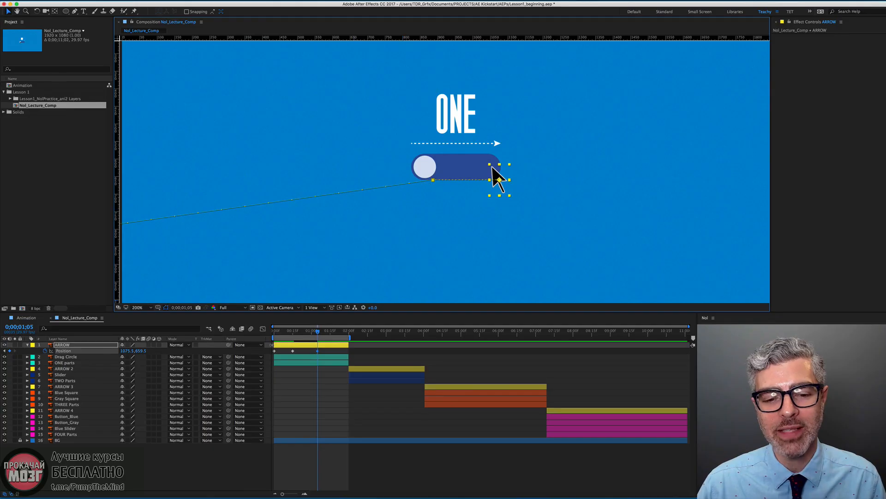
{"action": "scroll", "coordinate": [305, 219], "scroll_direction": "down", "scroll_amount": 1}
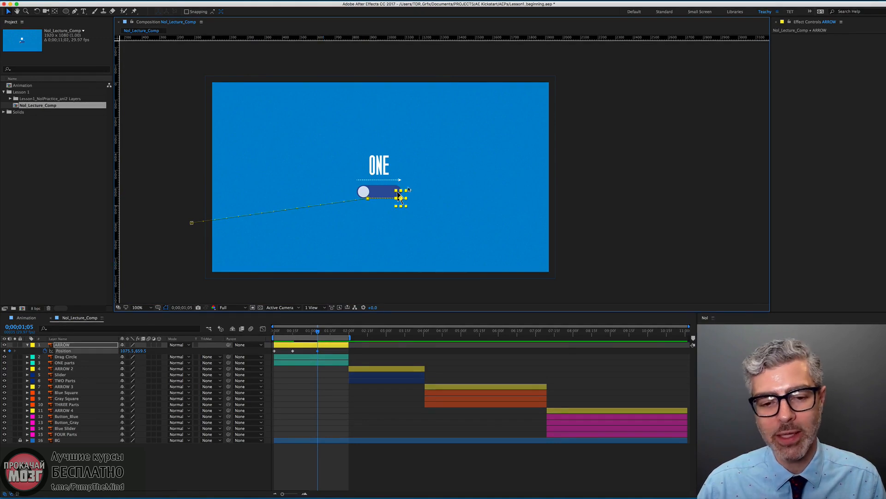
{"action": "key", "text": "KP_0"}
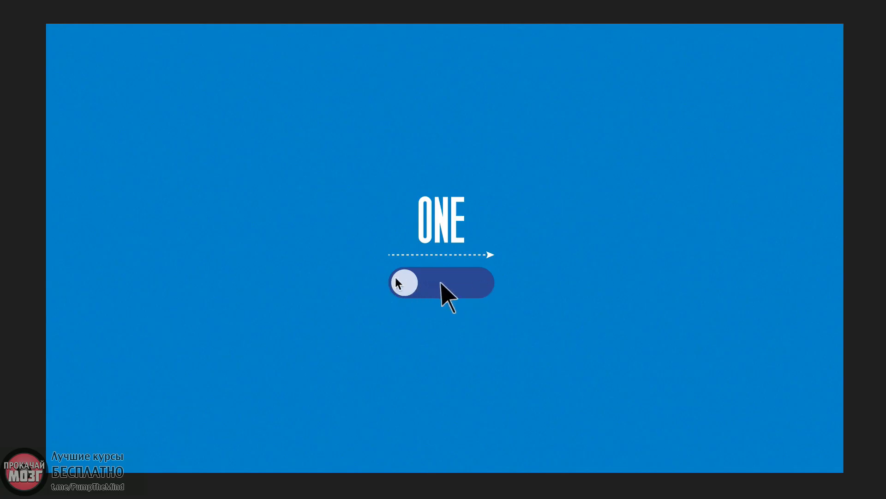
{"action": "key", "text": "space"}
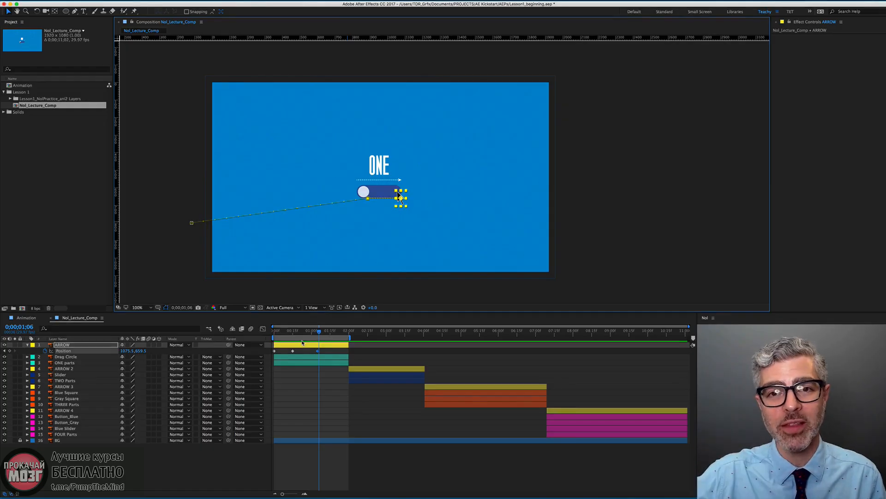
Delete the ARROW layer's Position keyframe at 0;00;01;05.
{"action": "left_click", "coordinate": [325, 353]}
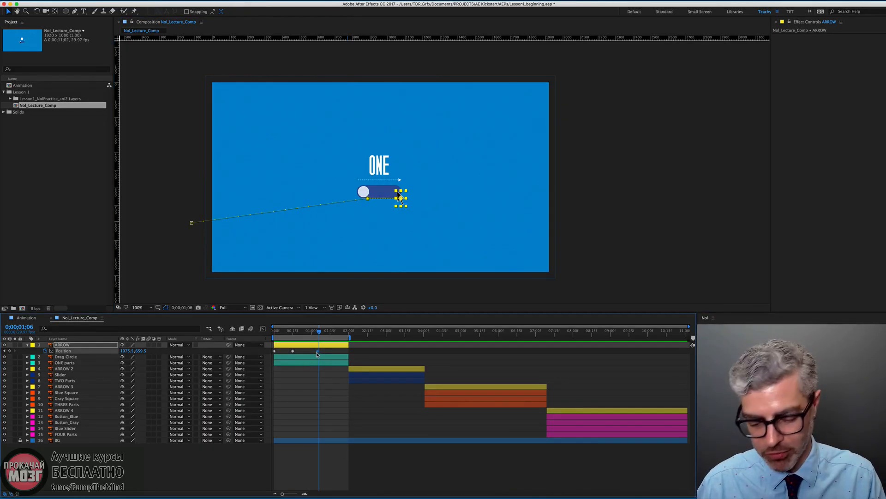
{"action": "key", "text": "BackSpace"}
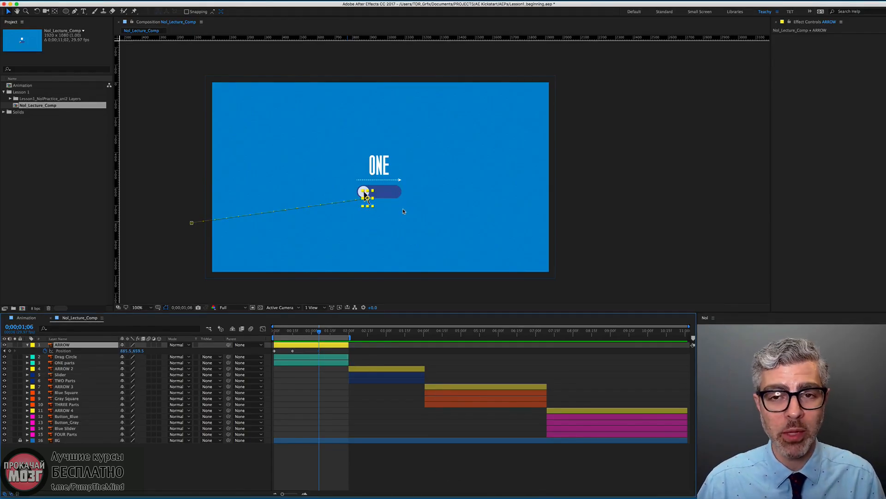
Copy the ARROW layer's Position keyframe from 0;00;00;15 and paste it at 0;00;00;21 to hold the arrow on the circle.
{"action": "scroll", "coordinate": [365, 196], "scroll_direction": "up", "scroll_amount": 1}
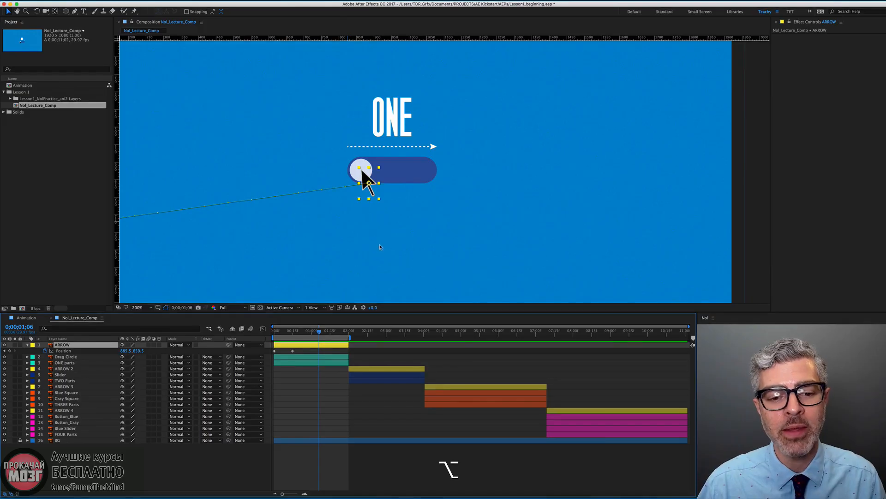
{"action": "left_click_drag", "start_coordinate": [318, 326], "coordinate": [301, 337]}
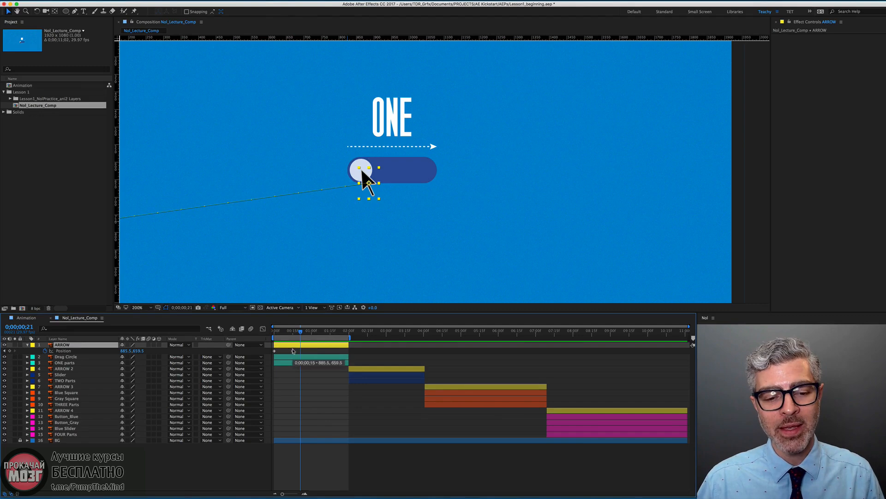
{"action": "left_click", "coordinate": [293, 351]}
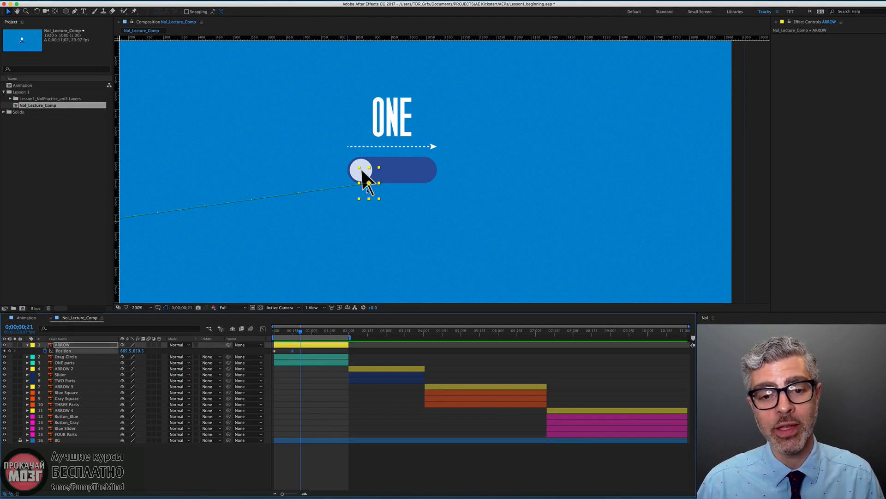
{"action": "key", "text": "super+c"}
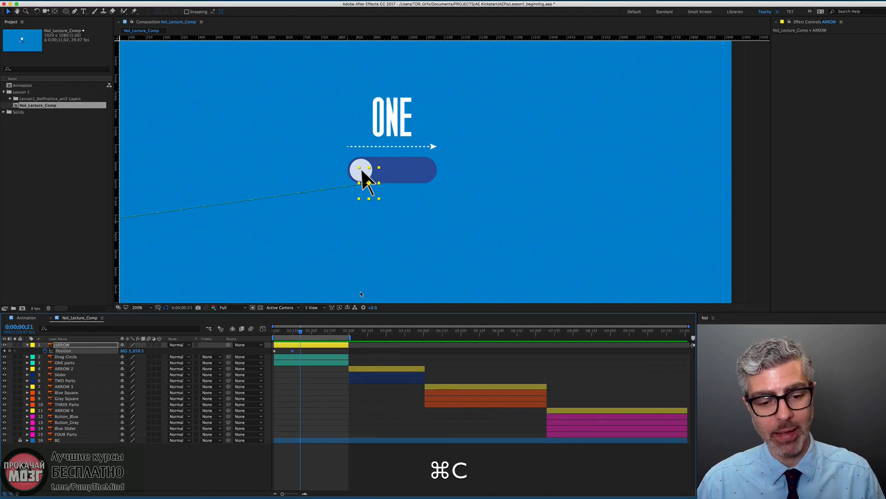
{"action": "key", "text": "super+v"}
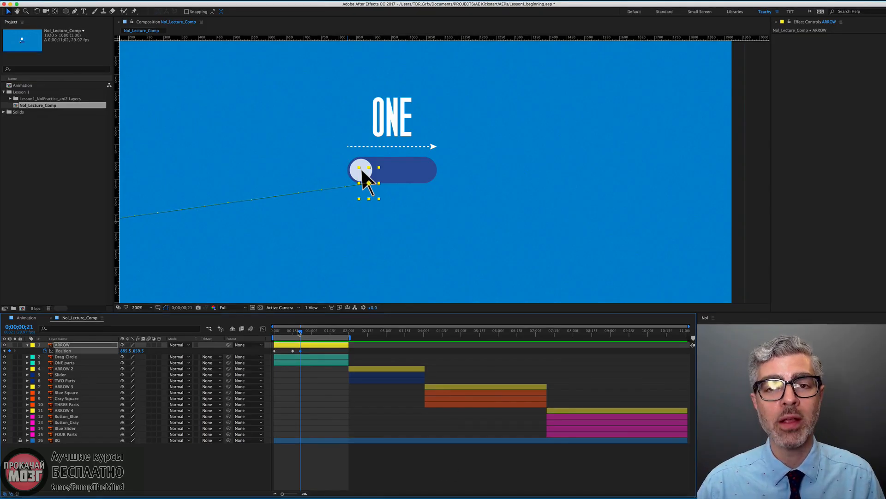
Examine the arrow's hold from 0;00;00;16 to 0;00;01;01, moving through time by single frames and ten-frame jumps.
{"action": "left_click_drag", "start_coordinate": [300, 332], "coordinate": [294, 333]}
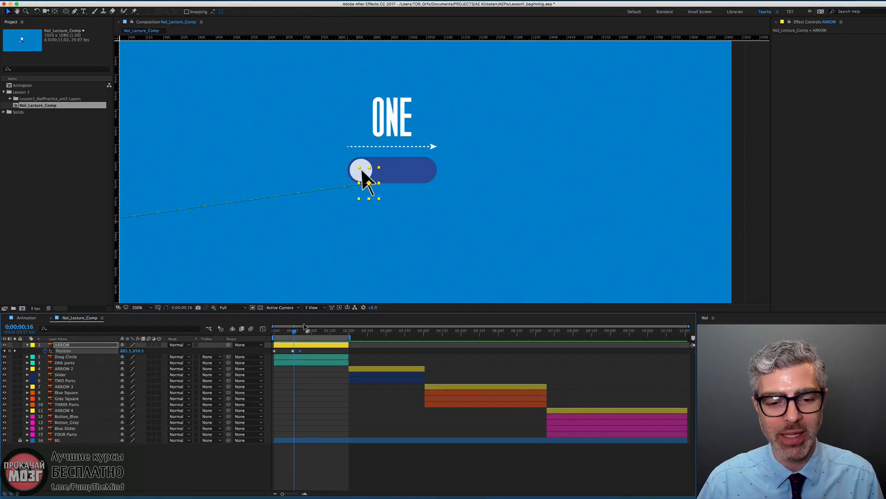
{"action": "left_click_drag", "start_coordinate": [294, 332], "coordinate": [307, 333]}
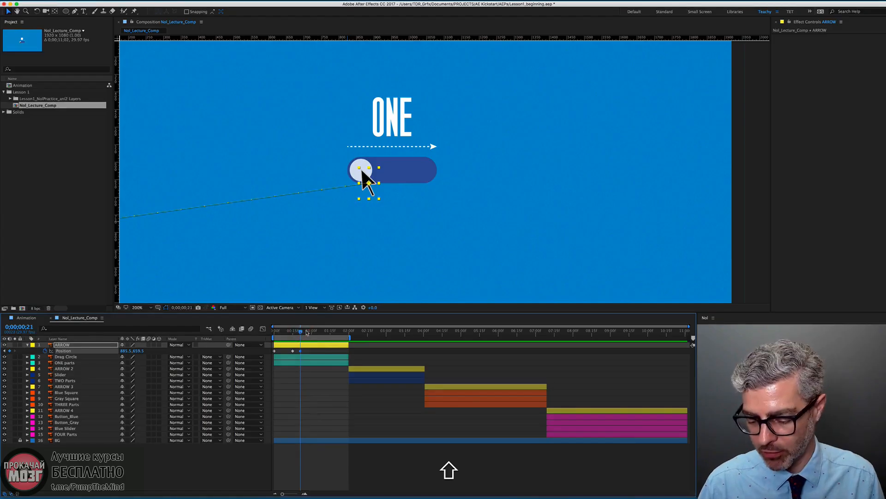
{"action": "key", "text": "Page_Down"}
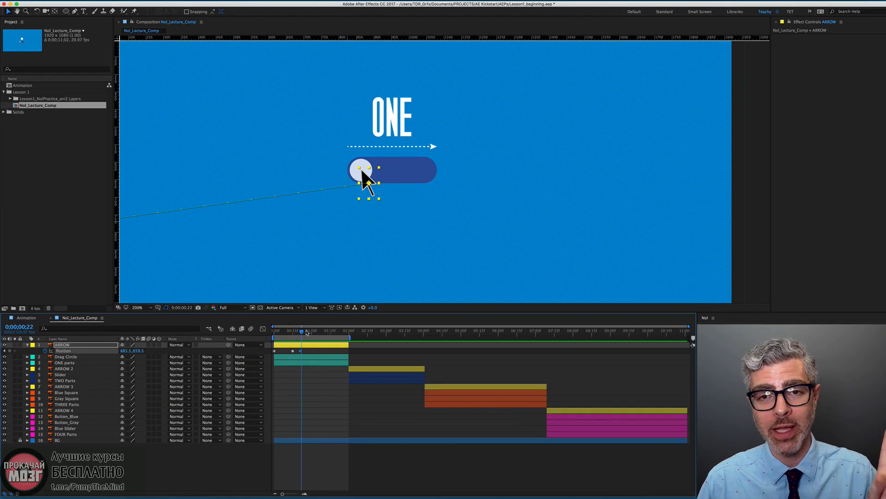
{"action": "key", "text": "Page_Up"}
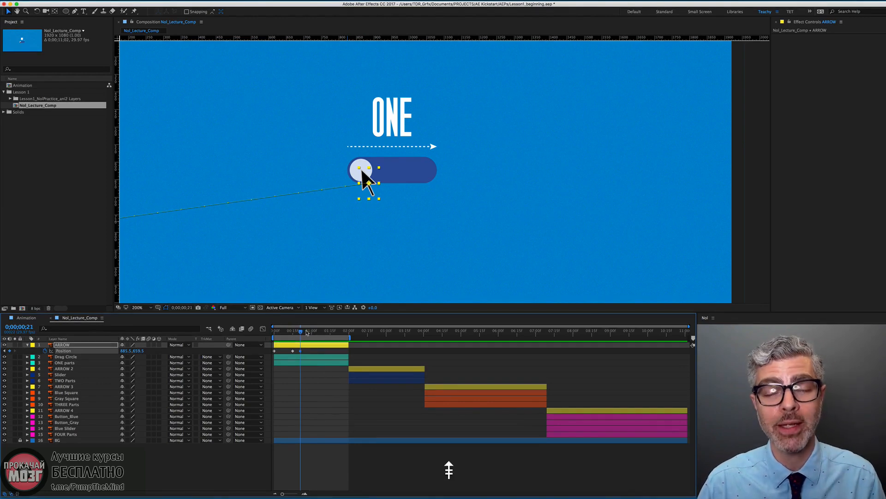
{"action": "key", "text": "shift"}
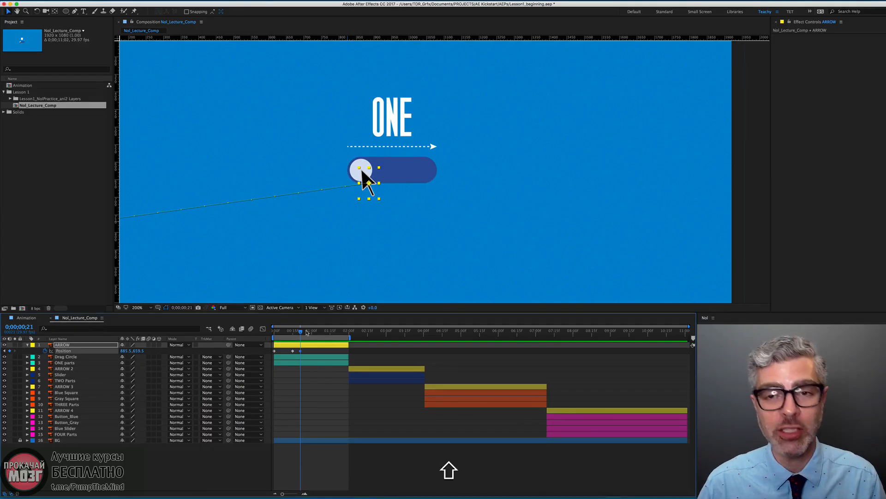
{"action": "key", "text": "shift+Page_Down"}
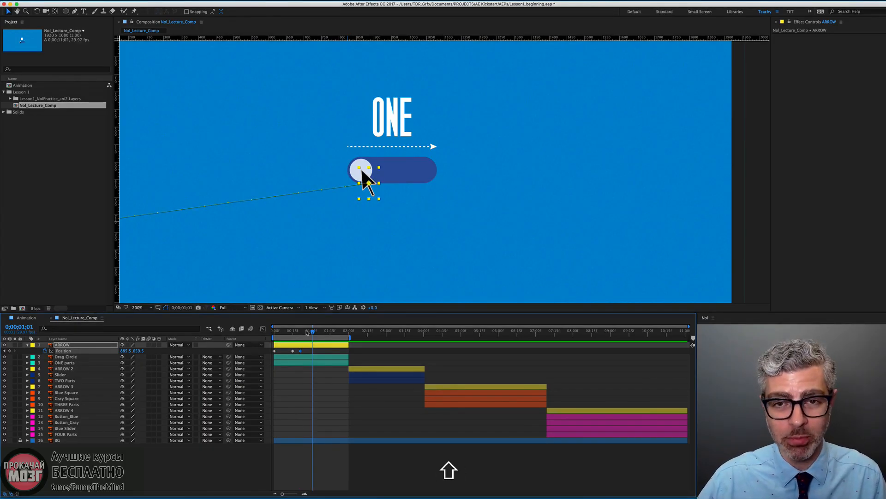
{"action": "left_click_drag", "start_coordinate": [313, 329], "coordinate": [300, 331]}
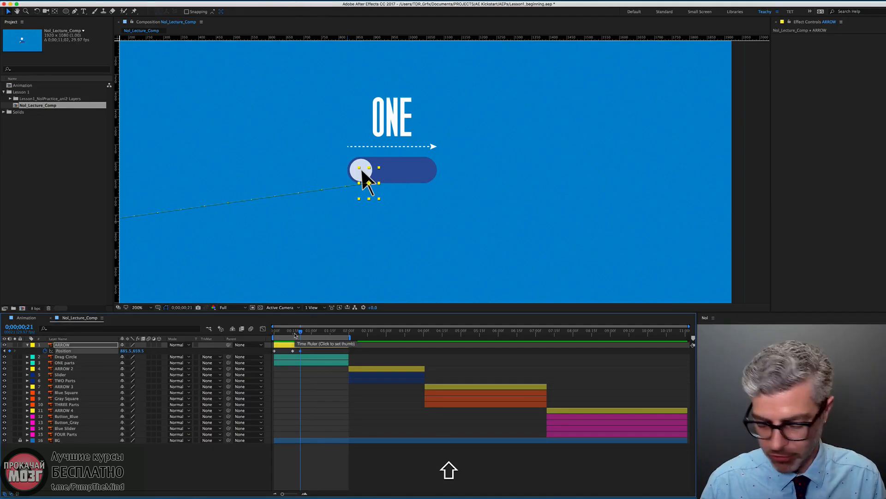
{"action": "key", "text": "shift+Page_Down"}
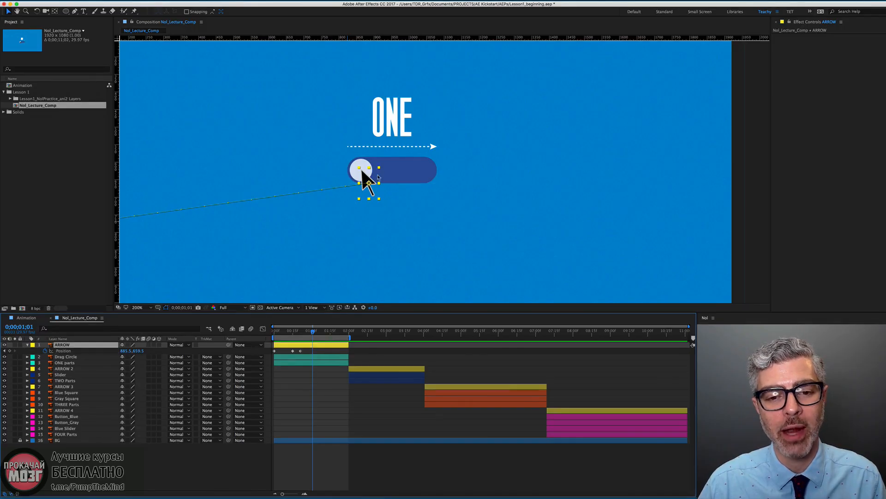
Turn on Position keyframing for the Drag Circle layer at 0;00;00;21.
{"action": "left_click", "coordinate": [311, 358]}
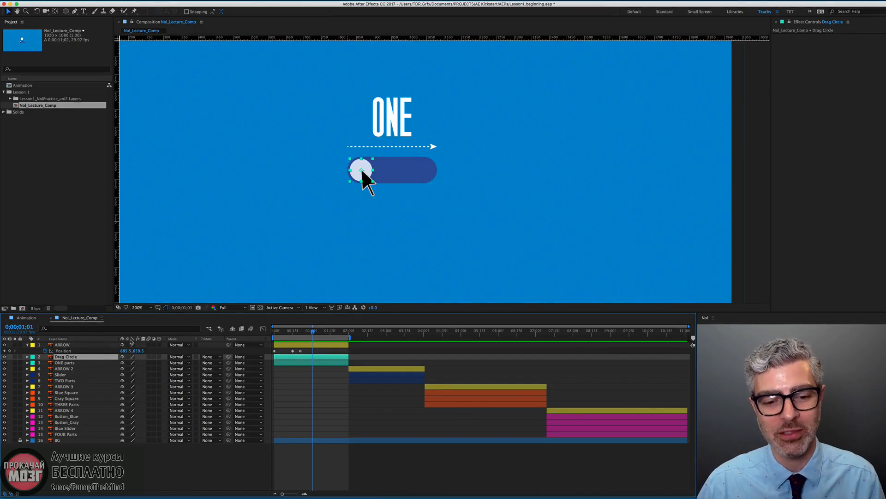
{"action": "mouse_move", "coordinate": [311, 333]}
{"action": "left_mouse_down"}
{"action": "mouse_move", "coordinate": [293, 333]}
{"action": "mouse_move", "coordinate": [305, 334]}
{"action": "left_mouse_up"}
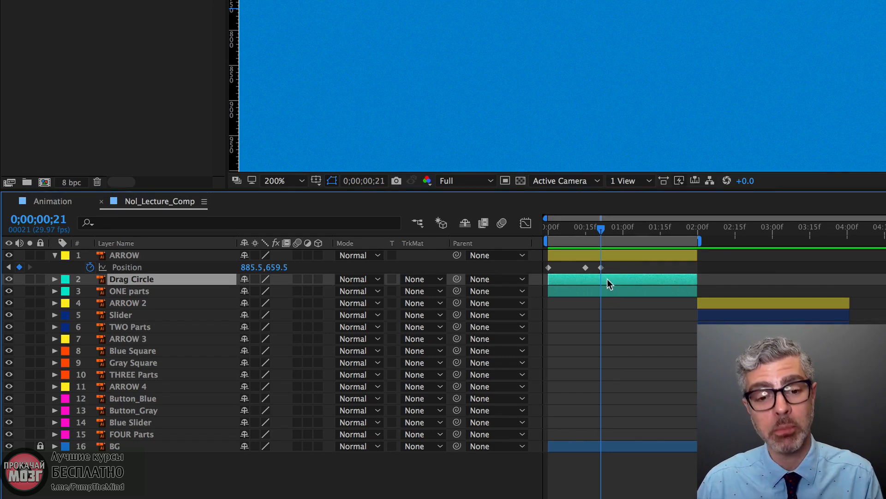
{"action": "key", "text": "p"}
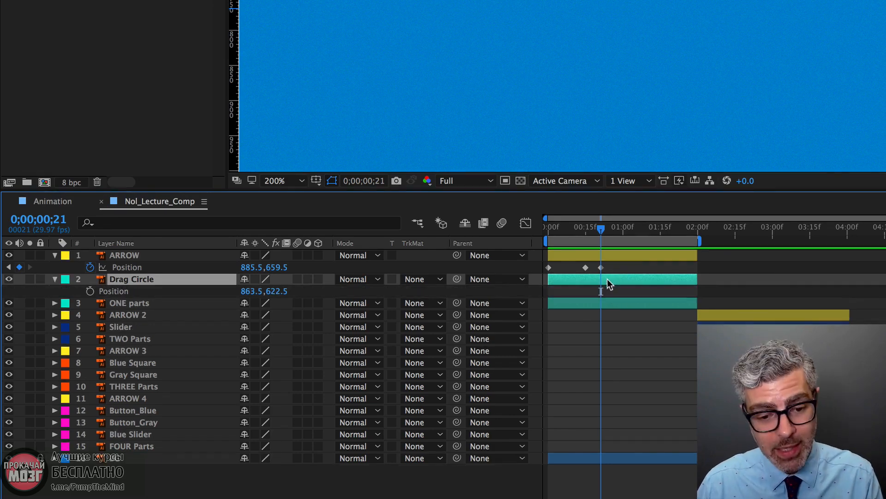
{"action": "left_click", "coordinate": [90, 292]}
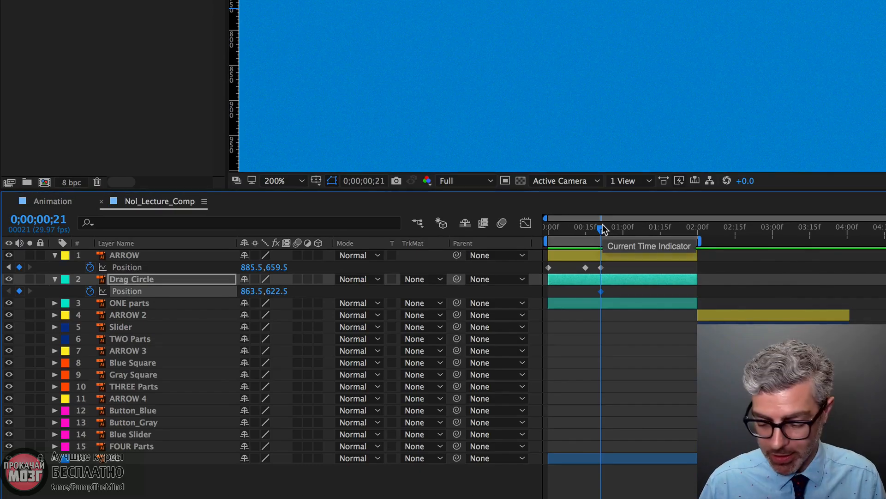
At 0;00;01;01, move ARROW and Drag Circle together to the slider's far end, to about 1063.5, 659.5 and 1041.5, 622.5.
{"action": "key", "text": "shift+Page_Down"}
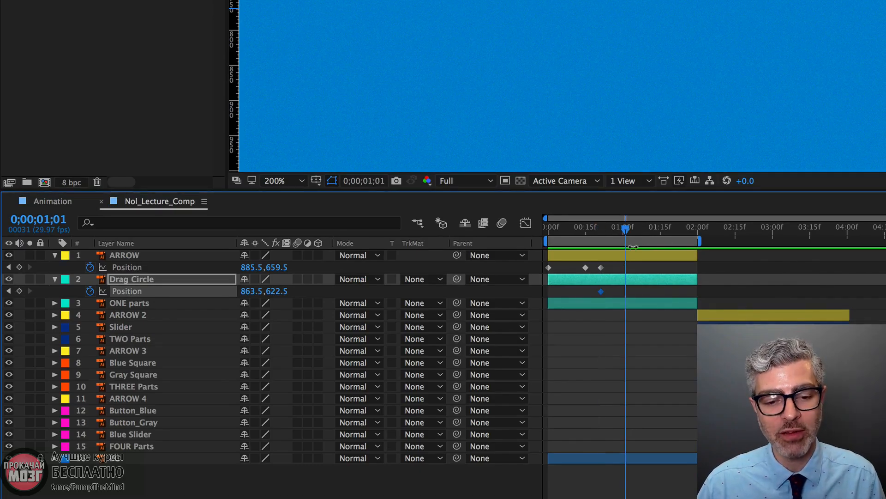
{"action": "left_click", "coordinate": [645, 255]}
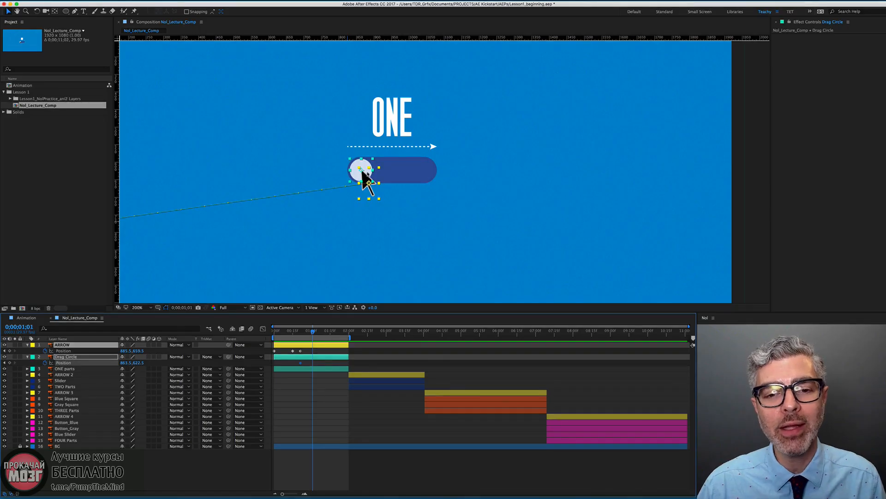
{"action": "left_click_drag", "start_coordinate": [362, 174], "coordinate": [425, 172]}
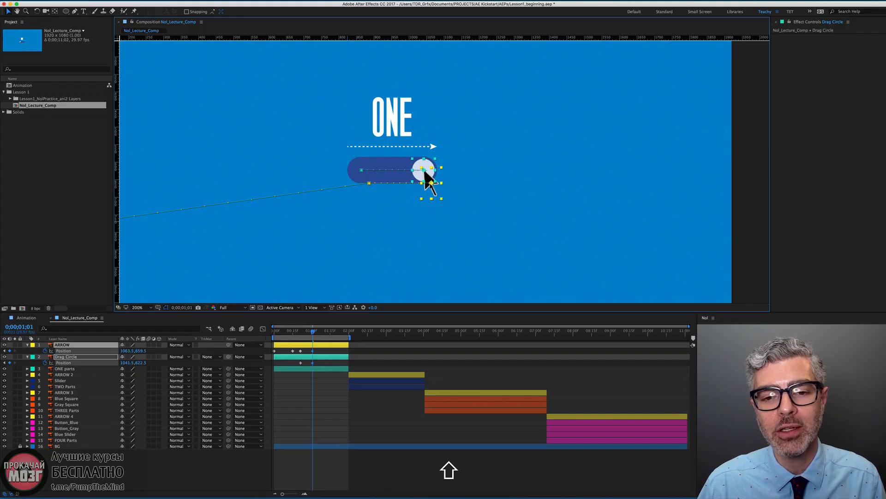
{"action": "key", "text": "Right"}
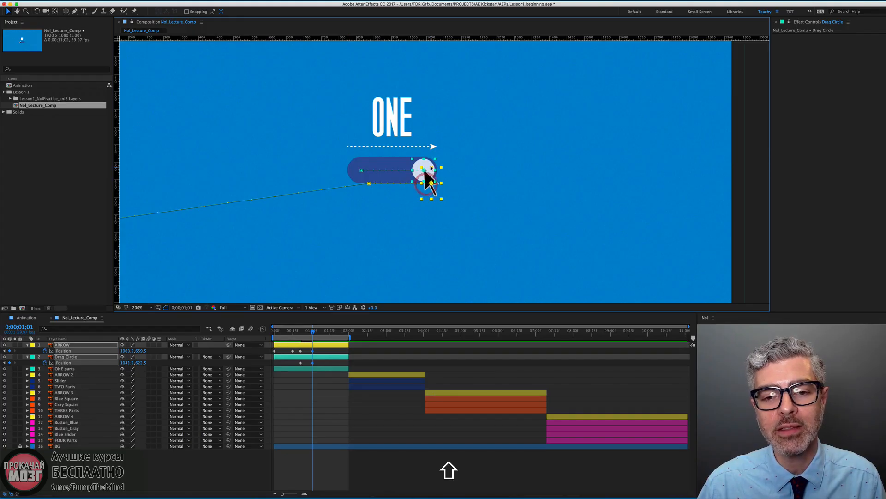
Preview the arrow entering and dragging the circle across the slider in section ONE.
{"action": "left_click", "coordinate": [301, 331], "text": "shift"}
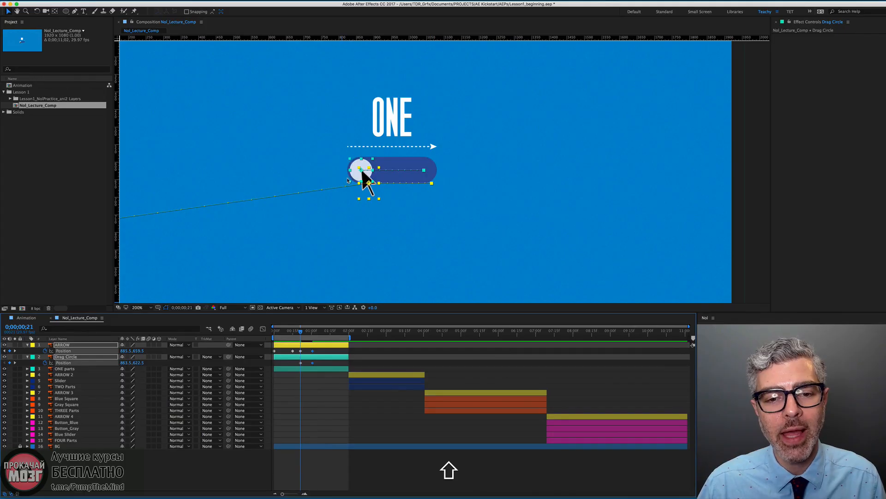
{"action": "left_click", "coordinate": [313, 331], "text": "shift"}
{"action": "left_click_drag", "start_coordinate": [312, 333], "coordinate": [285, 335]}
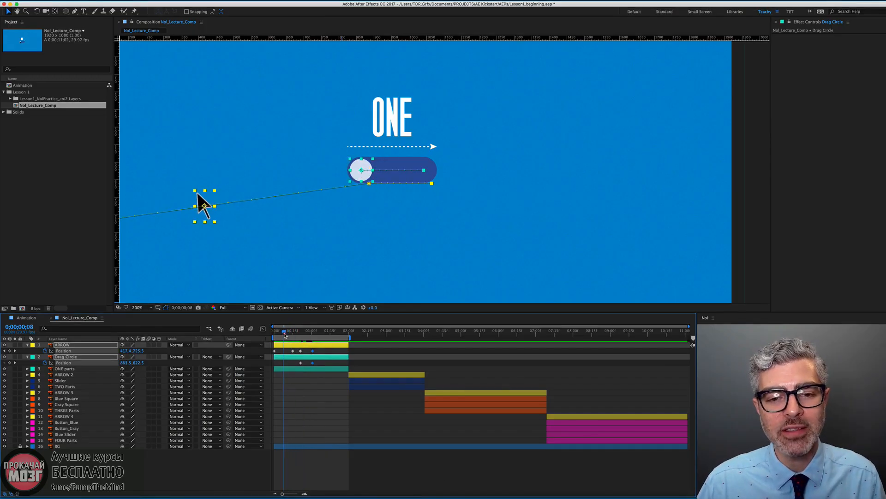
{"action": "scroll", "coordinate": [386, 178], "scroll_direction": "down", "scroll_amount": 2}
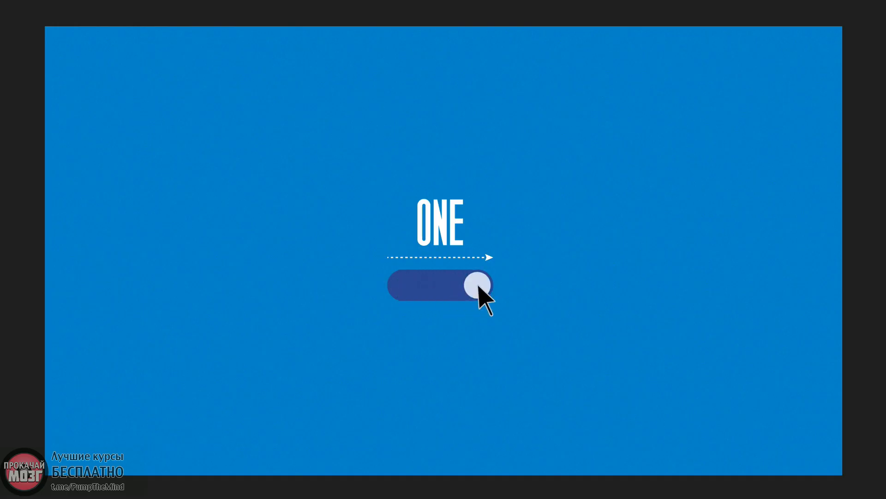
{"action": "key", "text": "space"}
Shift the drag keyframes of ARROW and Drag Circle together to a later time, preview the longer hold, and return them to start at 0;00;00;22.
{"action": "left_click_drag", "start_coordinate": [319, 351], "coordinate": [298, 365]}
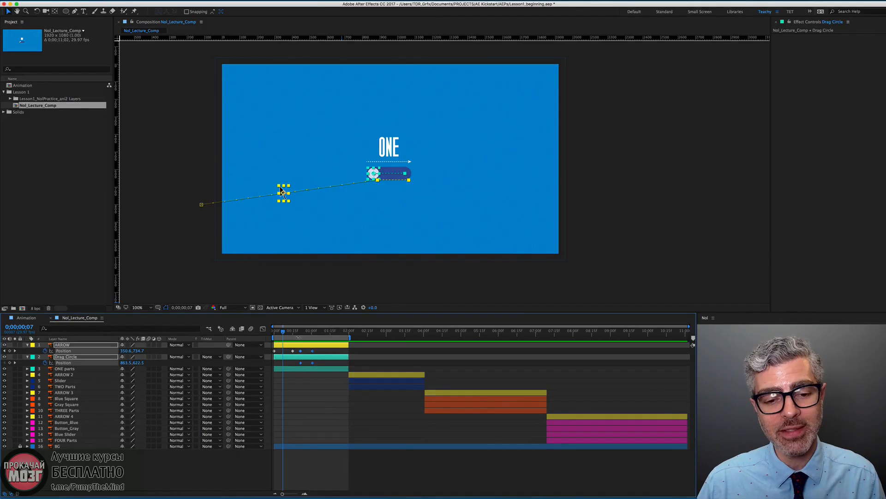
{"action": "left_click", "coordinate": [302, 333]}
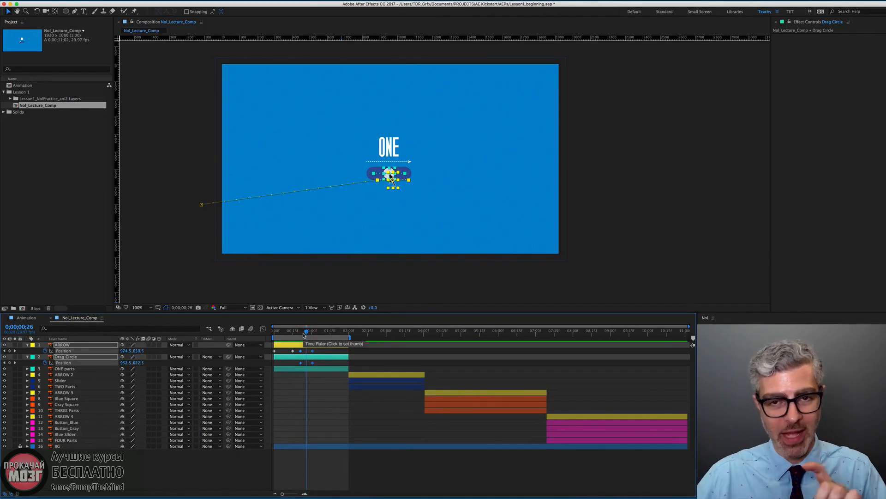
{"action": "left_click_drag", "start_coordinate": [301, 352], "coordinate": [317, 353]}
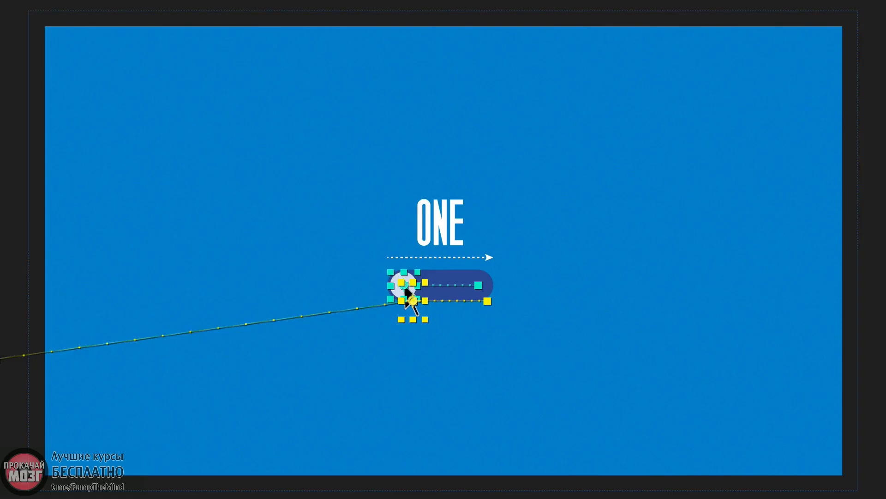
{"action": "key", "text": "space"}
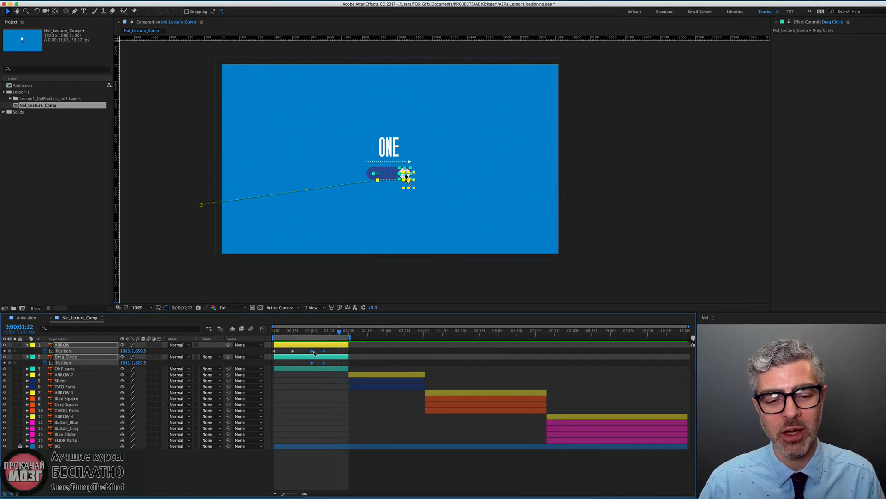
{"action": "left_click_drag", "start_coordinate": [312, 352], "coordinate": [301, 351]}
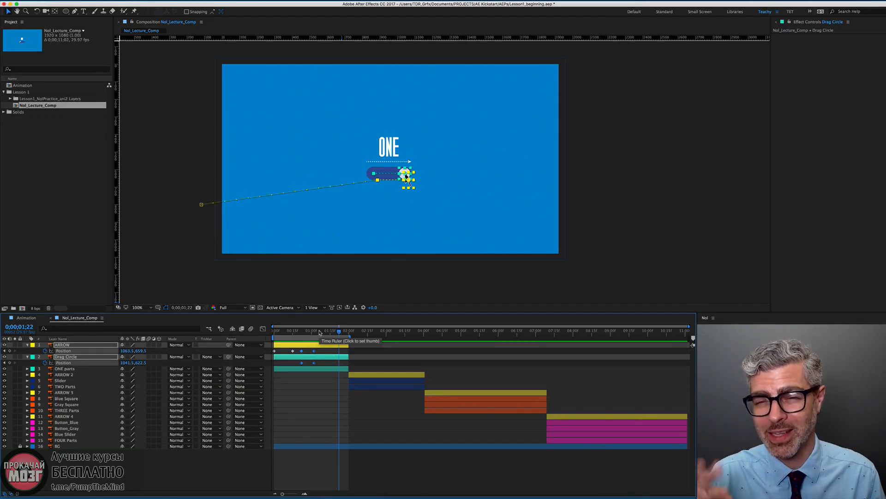
Collapse the Drag Circle layer's properties and add a Position keyframe at 0;00;01;08 that holds ARROW at the slider's far end.
{"action": "left_click", "coordinate": [321, 332]}
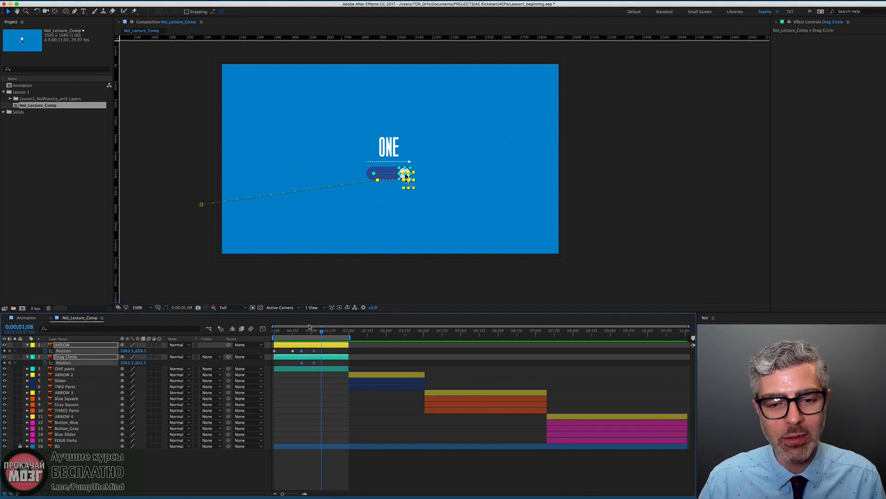
{"action": "left_click", "coordinate": [302, 396]}
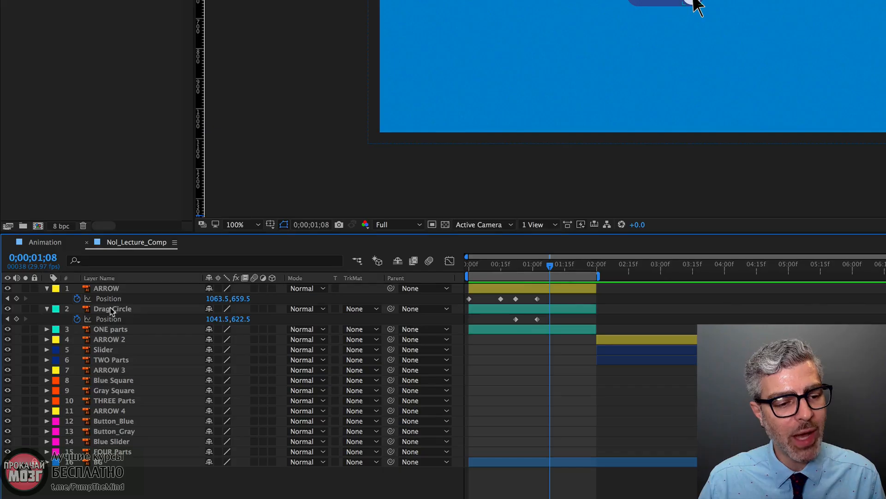
{"action": "left_click", "coordinate": [66, 357]}
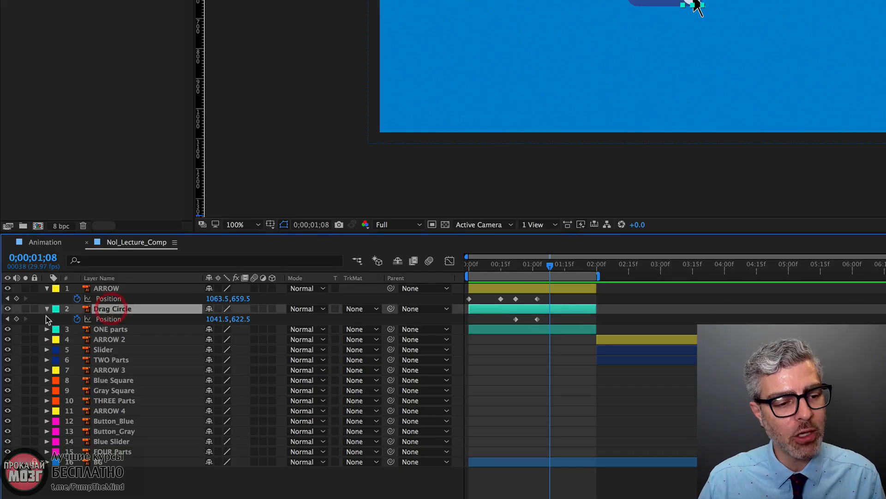
{"action": "left_click", "coordinate": [47, 308]}
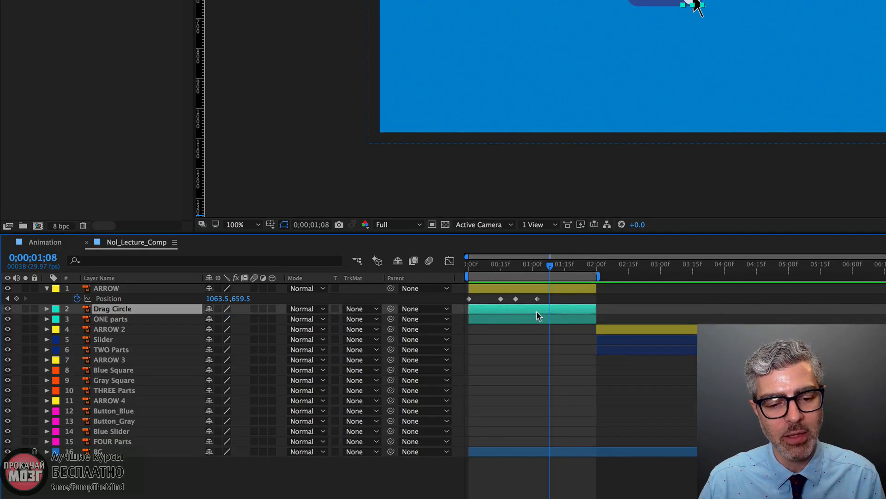
{"action": "left_click", "coordinate": [550, 289]}
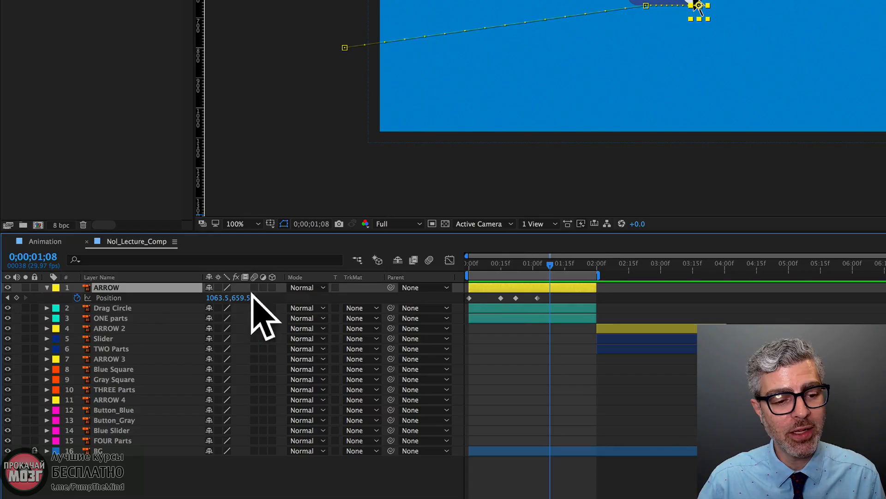
{"action": "left_click", "coordinate": [17, 298]}
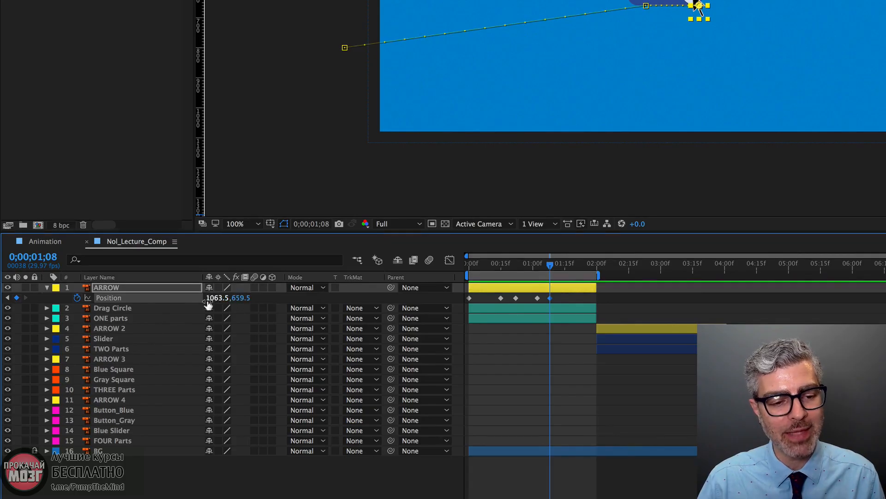
At 0;00;01;29, move ARROW slightly down and out of frame beyond the composition's right edge.
{"action": "mouse_move", "coordinate": [551, 266]}
{"action": "left_mouse_down"}
{"action": "mouse_move", "coordinate": [540, 266]}
{"action": "mouse_move", "coordinate": [558, 266]}
{"action": "left_mouse_up"}
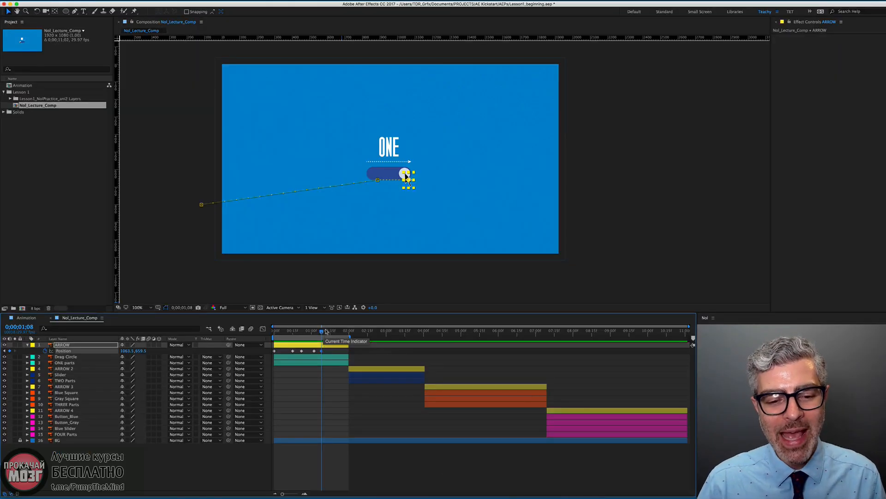
{"action": "left_click_drag", "start_coordinate": [326, 331], "coordinate": [347, 333]}
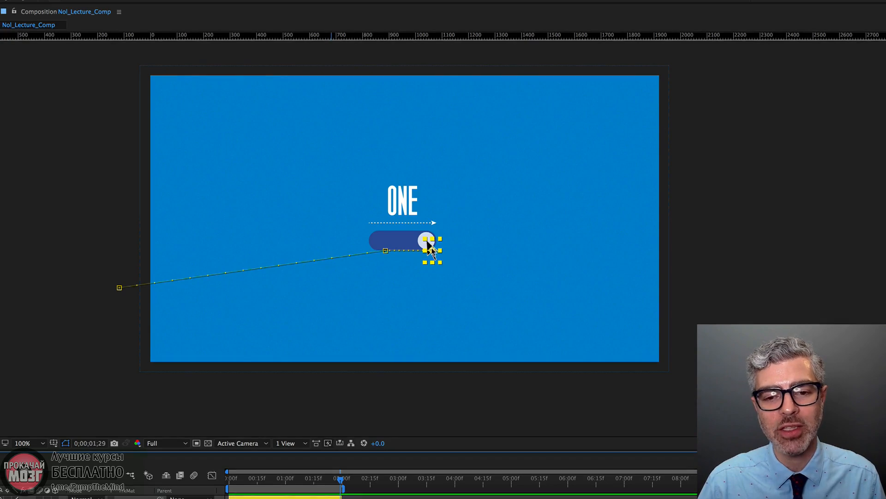
{"action": "left_click_drag", "start_coordinate": [408, 180], "coordinate": [476, 193]}
{"action": "left_click_drag", "start_coordinate": [478, 259], "coordinate": [693, 279]}
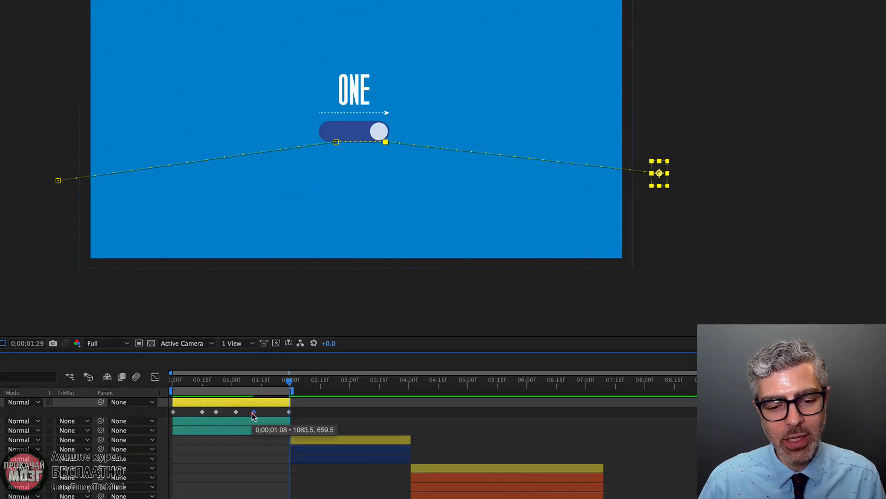
Retime ARROW's hold keyframes, setting the exit start to 0;00;01;11 and the arrival at the circle to 0;00;00;17.
{"action": "left_click", "coordinate": [325, 351]}
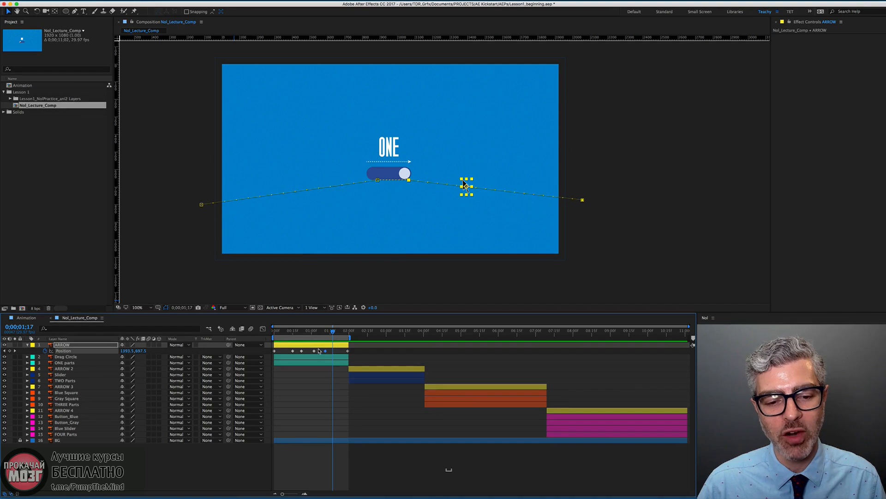
{"action": "left_click", "coordinate": [293, 350]}
{"action": "left_click_drag", "start_coordinate": [294, 352], "coordinate": [295, 352]}
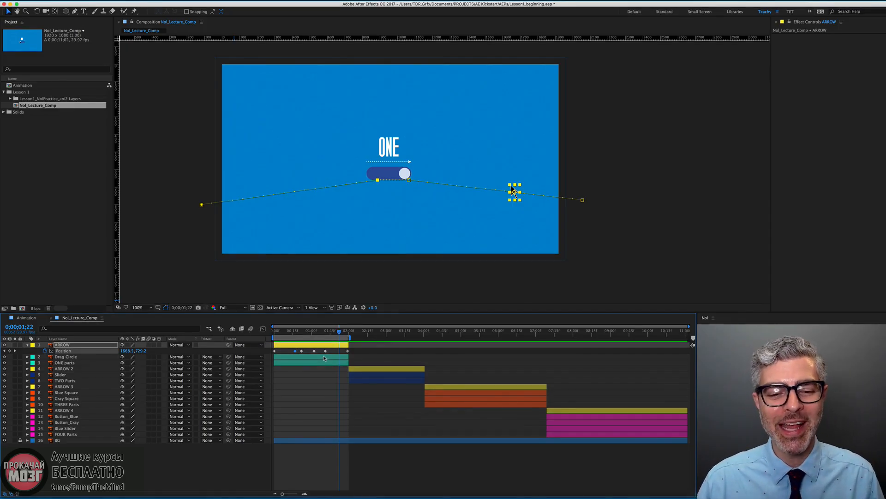
Reveal Drag Circle's keyframes and shift ARROW's two drag keyframes three frames later than the circle's, to 0;00;00;25 and 0;00;01;05.
{"action": "left_click", "coordinate": [324, 358]}
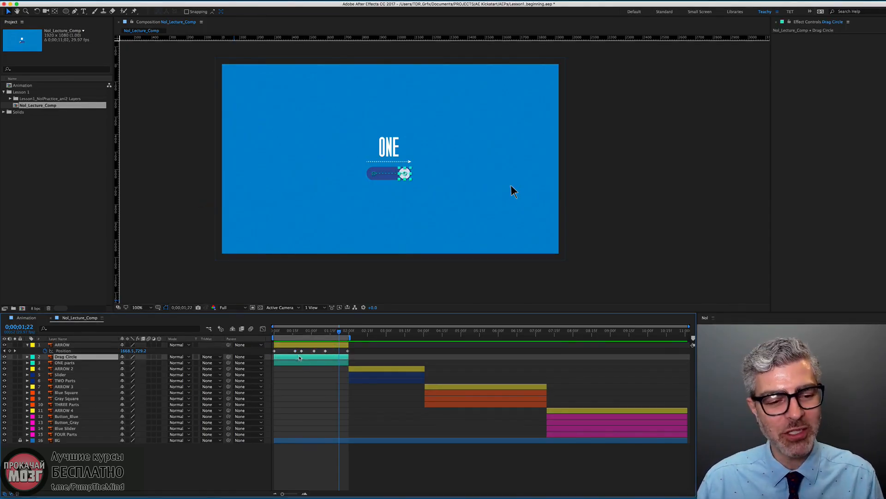
{"action": "key", "text": "u"}
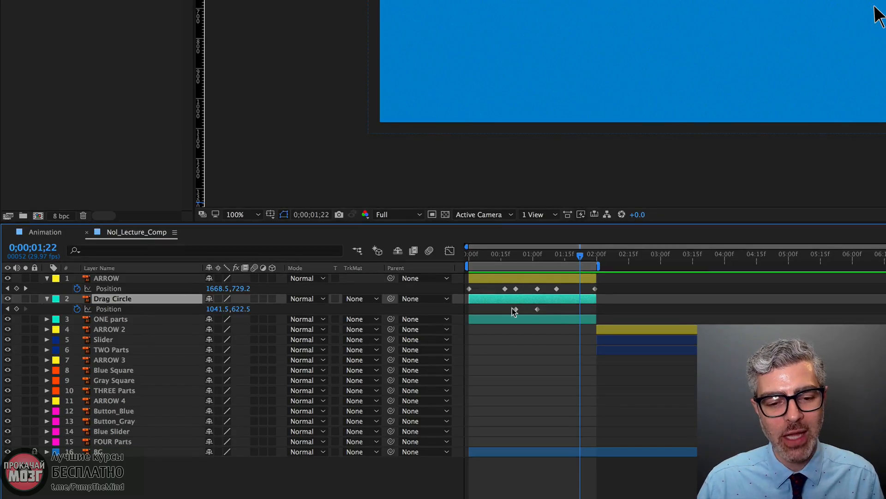
{"action": "left_click_drag", "start_coordinate": [511, 285], "coordinate": [542, 288]}
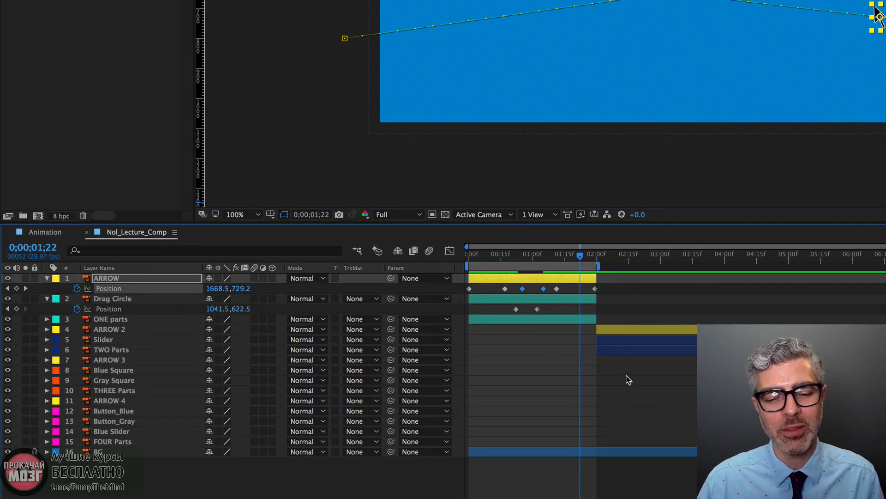
{"action": "left_click", "coordinate": [572, 377]}
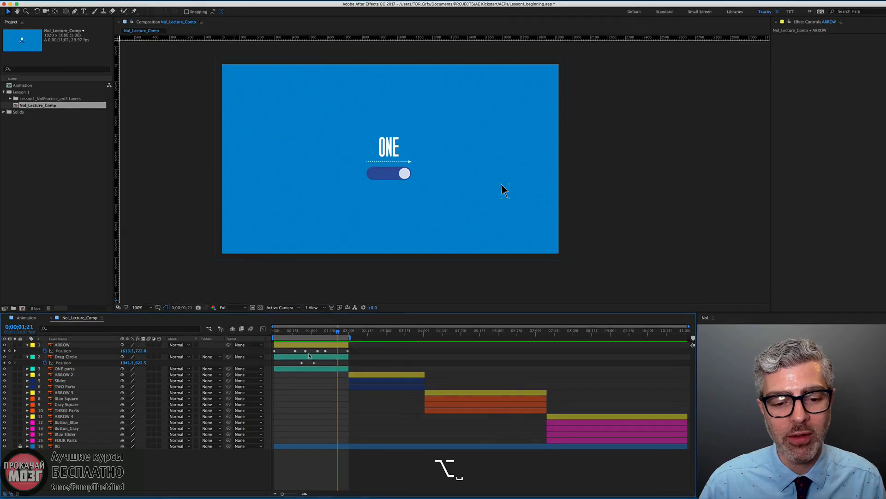
Examine the timing offset between the ARROW and Drag Circle keyframes in a magnified timeline.
{"action": "scroll", "coordinate": [305, 365], "scroll_direction": "up", "scroll_amount": 2}
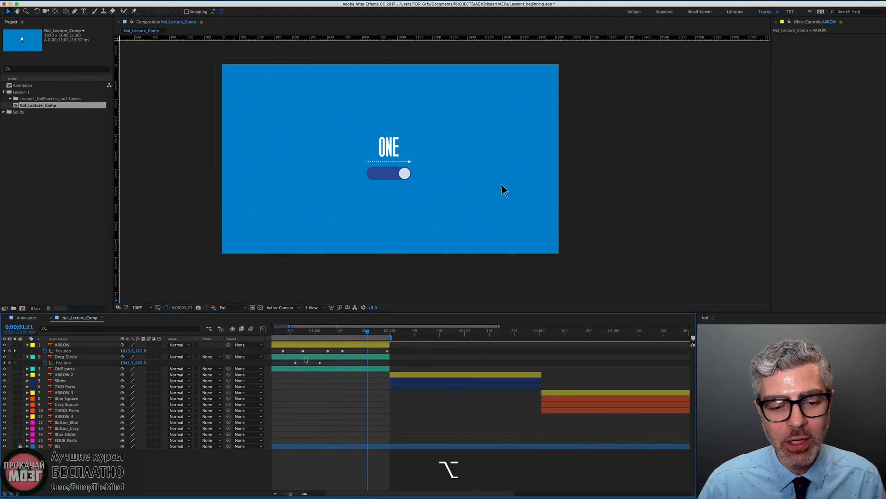
{"action": "left_click_drag", "start_coordinate": [344, 384], "coordinate": [441, 384]}
{"action": "scroll", "coordinate": [387, 360], "scroll_direction": "up", "scroll_amount": 2}
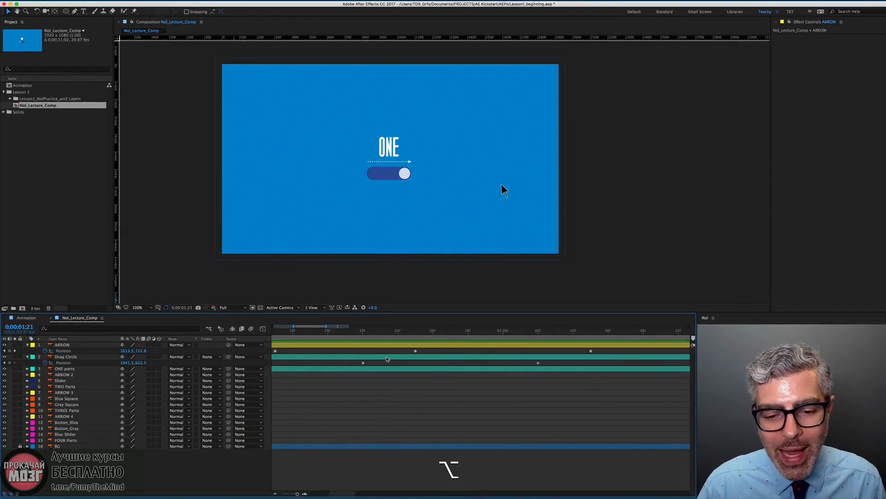
{"action": "left_click_drag", "start_coordinate": [298, 493], "coordinate": [300, 495]}
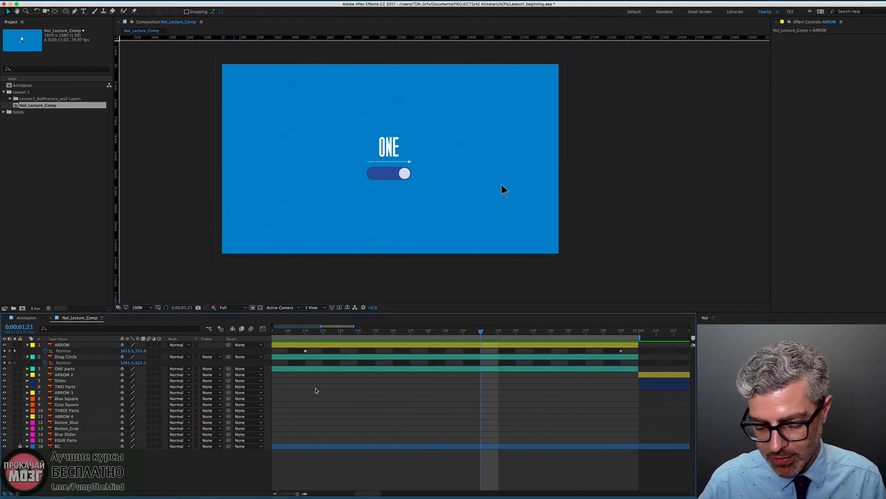
{"action": "key", "text": "minus"}
{"action": "key", "text": "minus"}
{"action": "key", "text": "minus"}
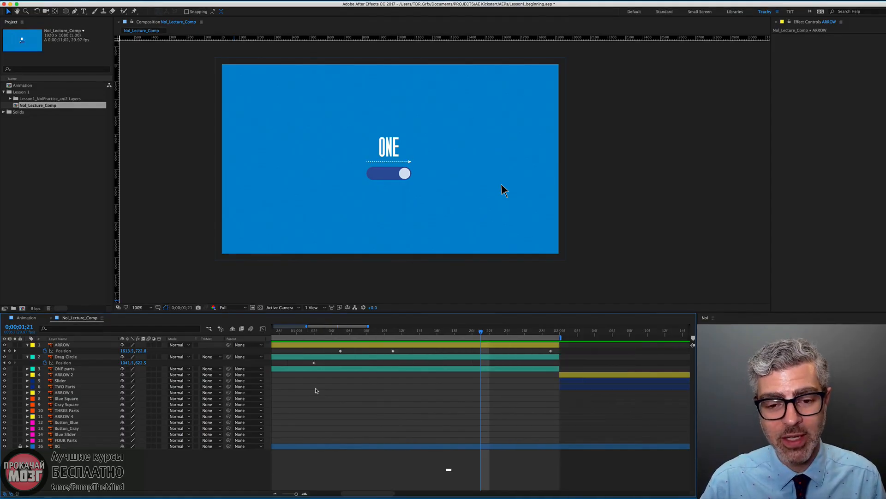
{"action": "key", "text": "equal"}
{"action": "key", "text": "equal"}
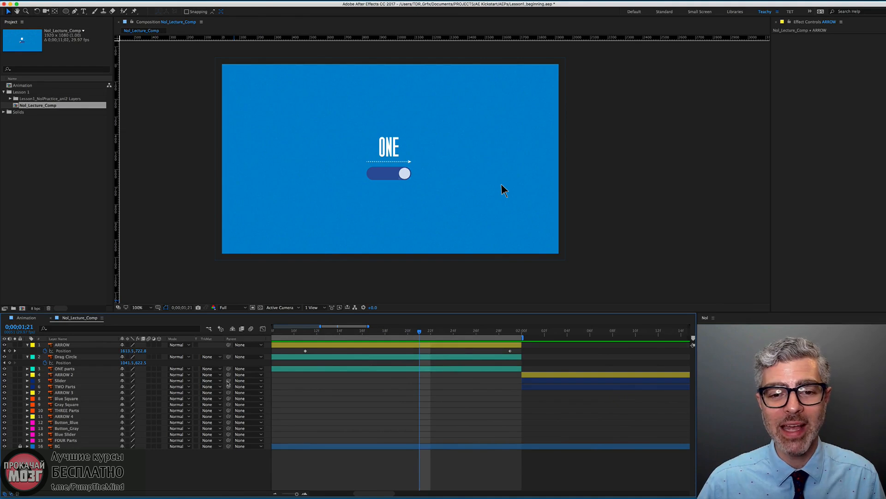
Compare magnifying the composition view with magnifying the timeline, finishing with the whole composition duration in view.
{"action": "key", "text": "comma"}
{"action": "key", "text": "period"}
{"action": "key", "text": "comma"}
{"action": "key", "text": "period"}
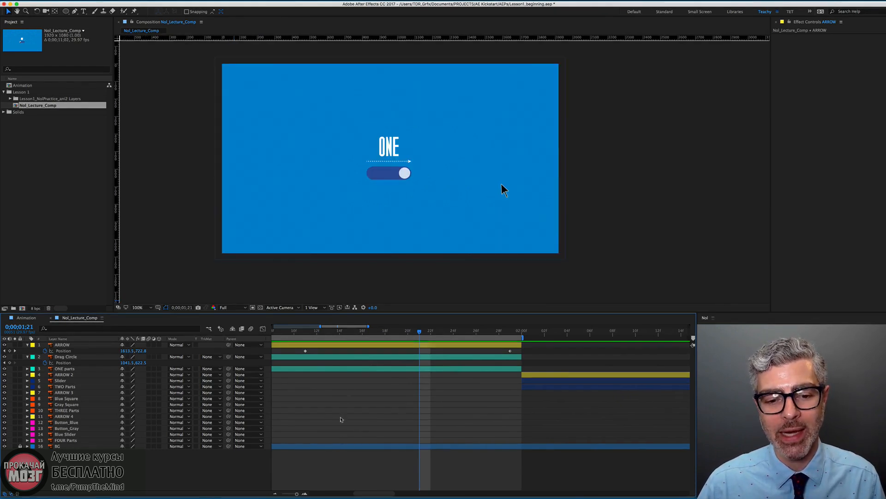
{"action": "key", "text": "alt"}
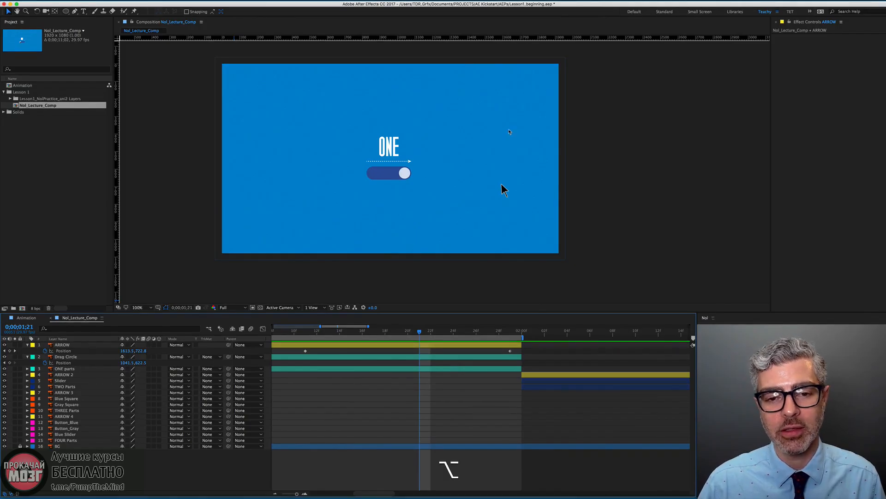
{"action": "key", "text": "period"}
{"action": "key", "text": "comma"}
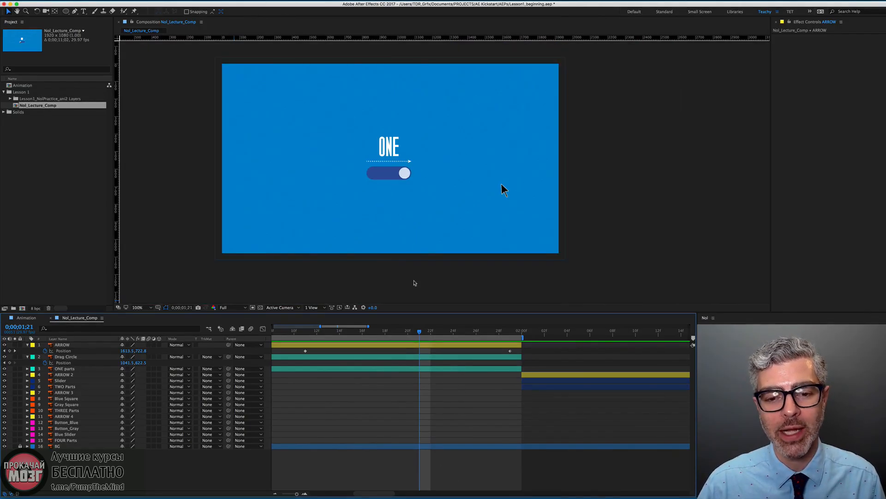
{"action": "key", "text": "alt"}
{"action": "scroll", "coordinate": [394, 393], "scroll_direction": "down", "scroll_amount": 5}
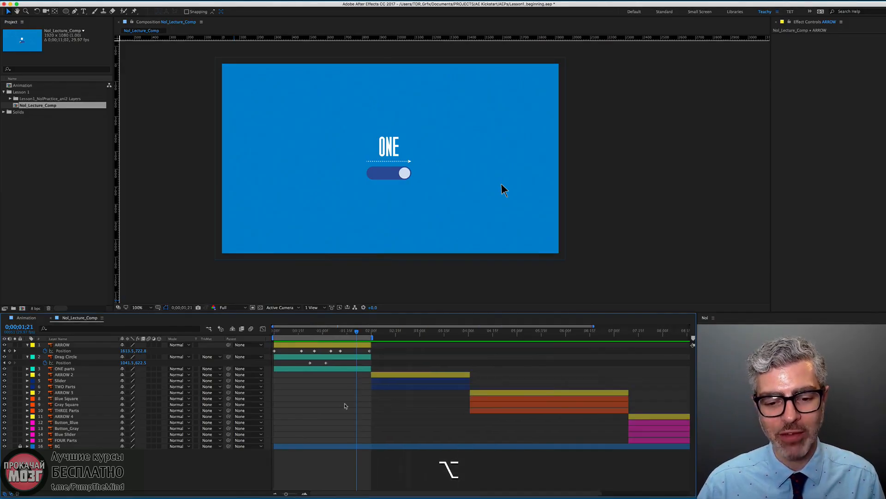
{"action": "scroll", "coordinate": [342, 376], "scroll_direction": "up", "scroll_amount": 2}
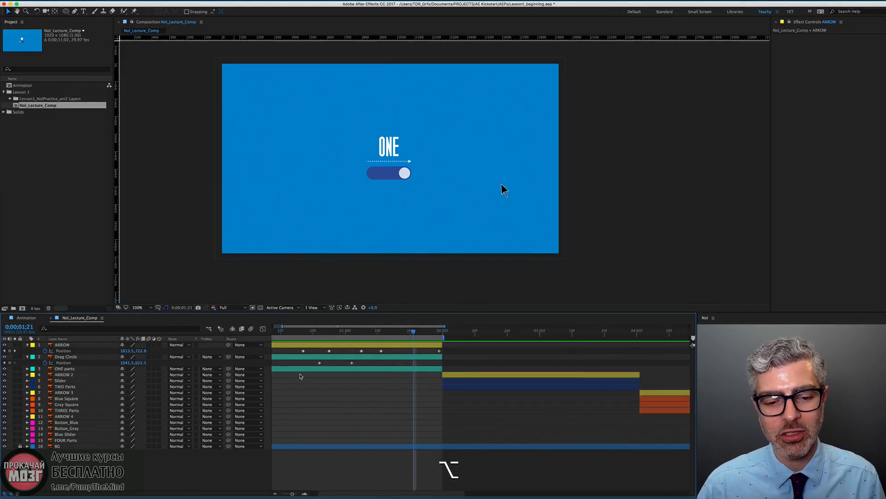
{"action": "scroll", "coordinate": [358, 379], "scroll_direction": "down", "scroll_amount": 1}
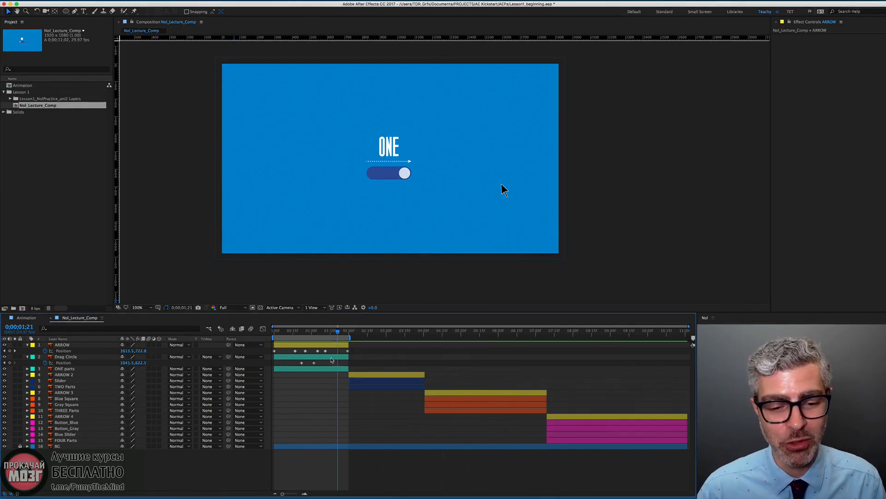
Shift ARROW's two drag keyframes back to 0;00;00;22 and 0;00;01;02, in line with Drag Circle's, and preview the animation.
{"action": "left_click_drag", "start_coordinate": [329, 333], "coordinate": [287, 335]}
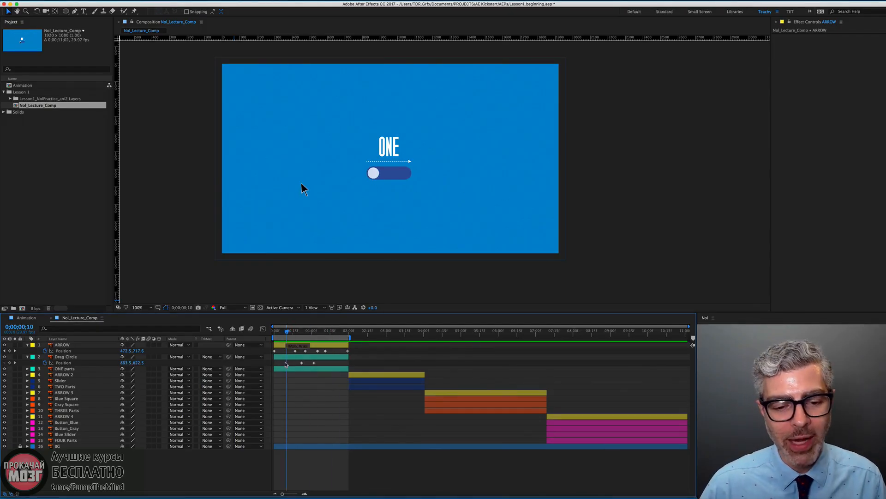
{"action": "scroll", "coordinate": [422, 363], "scroll_direction": "up", "scroll_amount": 3}
{"action": "left_click_drag", "start_coordinate": [379, 332], "coordinate": [386, 334]}
{"action": "left_click_drag", "start_coordinate": [295, 494], "coordinate": [297, 495]}
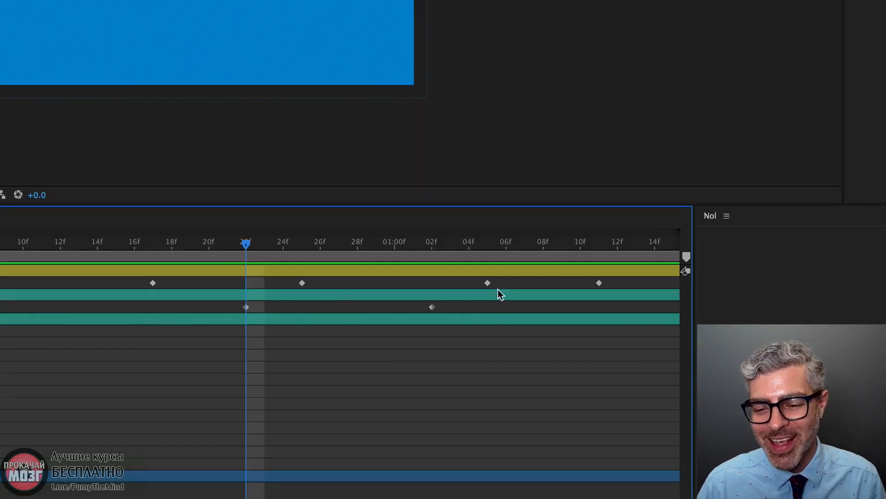
{"action": "left_click_drag", "start_coordinate": [609, 349], "coordinate": [503, 351]}
{"action": "left_click_drag", "start_coordinate": [300, 284], "coordinate": [247, 287]}
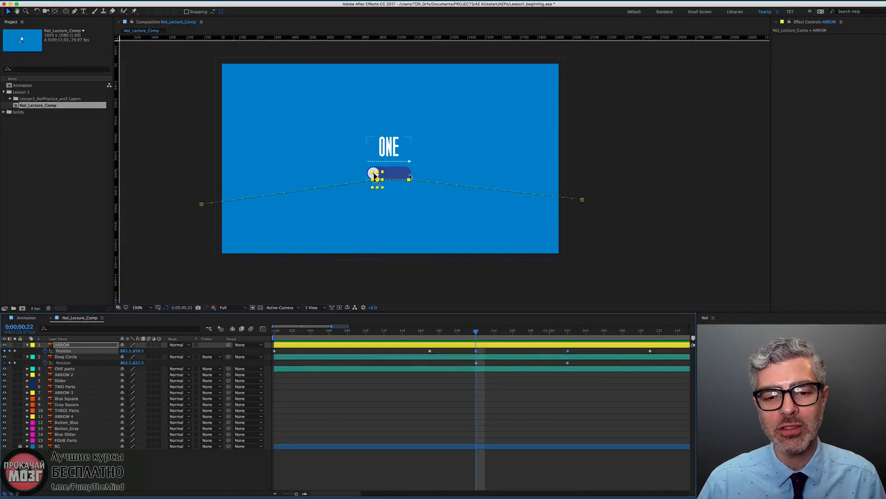
{"action": "key", "text": "space"}
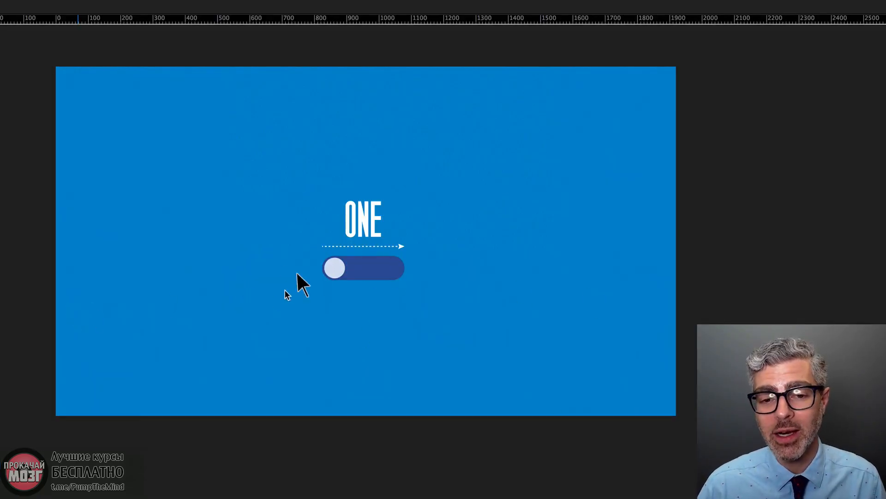
Scrub through ARROW's drag and exit in section ONE and on into section TWO, with more of the timeline in view.
{"action": "left_click", "coordinate": [360, 271]}
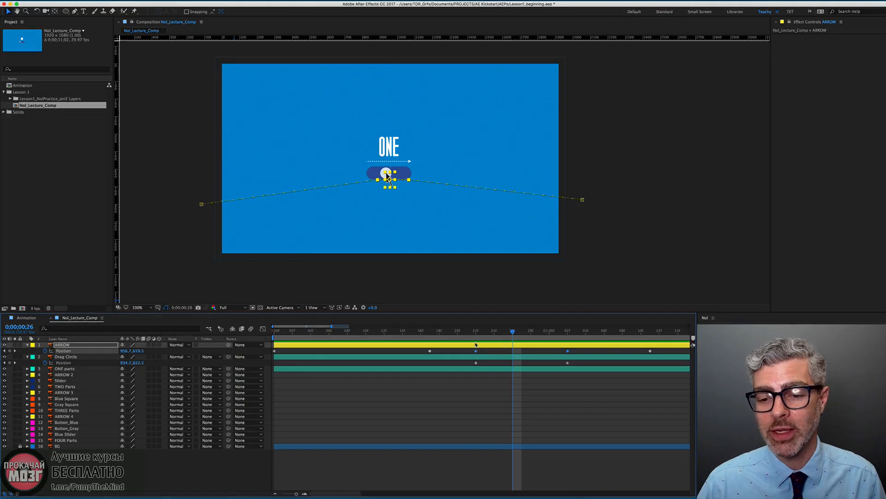
{"action": "left_click", "coordinate": [476, 331], "text": "shift"}
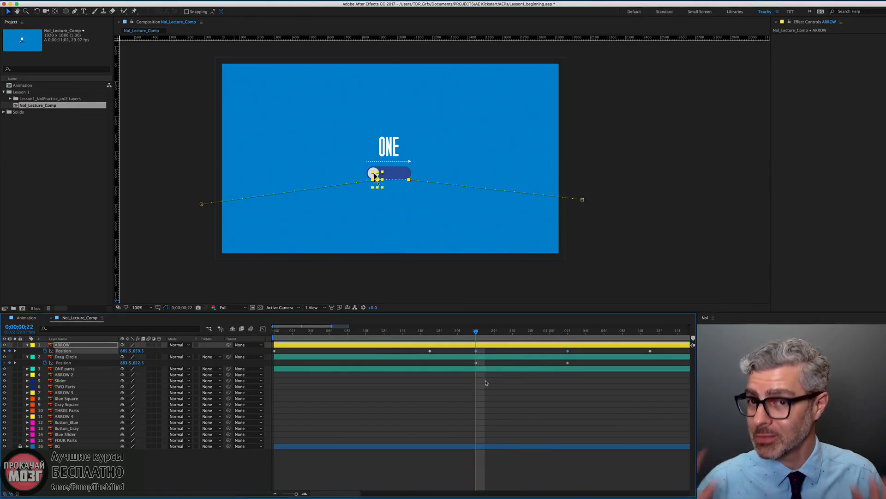
{"action": "scroll", "coordinate": [486, 383], "scroll_direction": "down", "scroll_amount": 5}
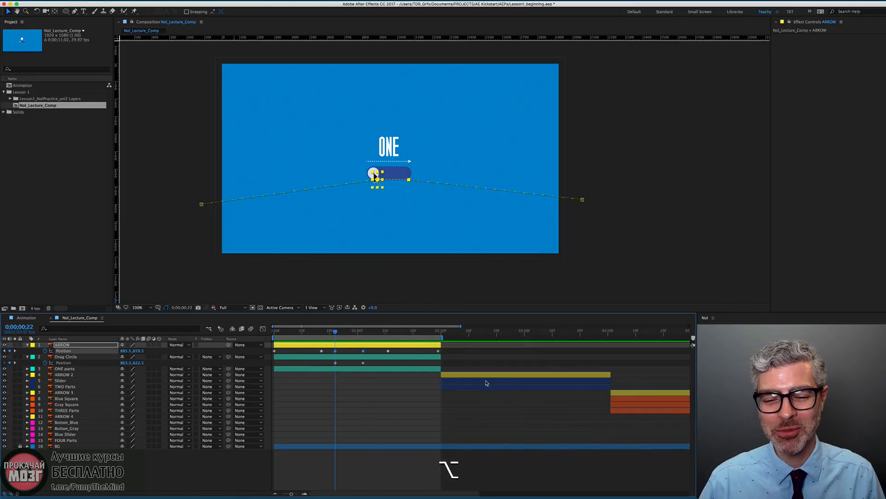
{"action": "scroll", "coordinate": [464, 383], "scroll_direction": "down", "scroll_amount": 2}
{"action": "left_click_drag", "start_coordinate": [417, 335], "coordinate": [362, 336]}
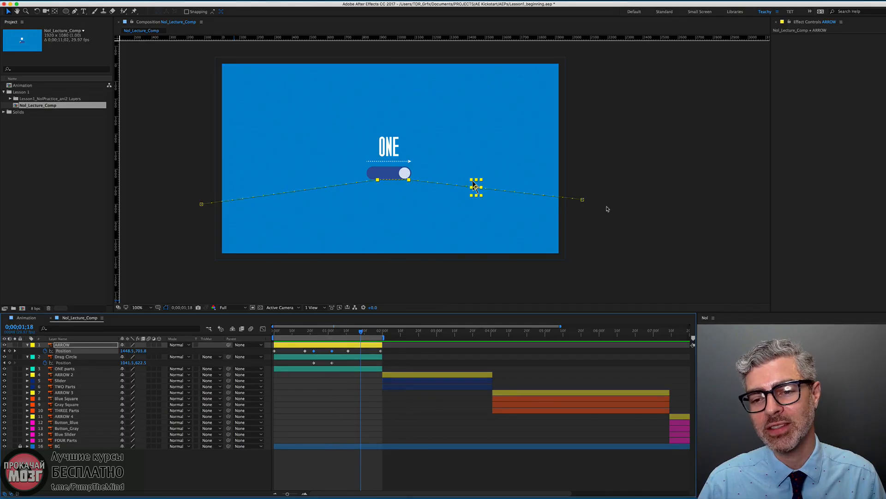
{"action": "left_click_drag", "start_coordinate": [391, 336], "coordinate": [407, 336]}
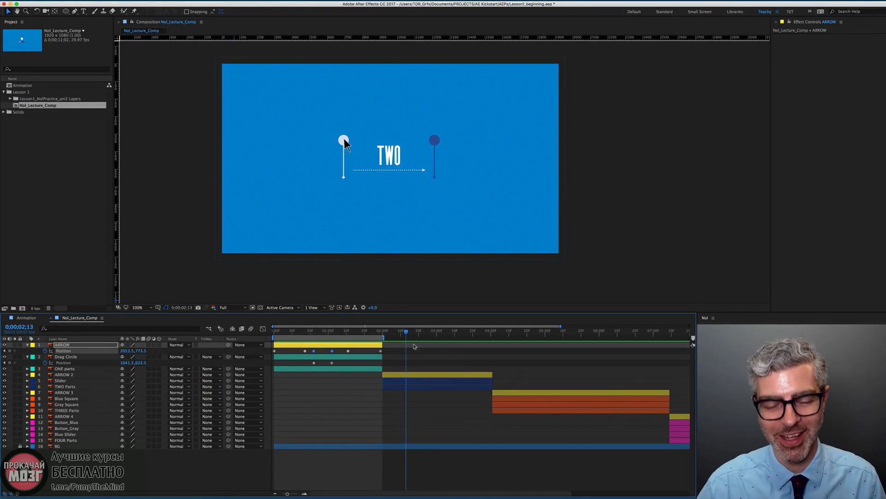
Limit the work area to ARROW 2's duration and collapse the ARROW and Drag Circle layers.
{"action": "left_click", "coordinate": [424, 375]}
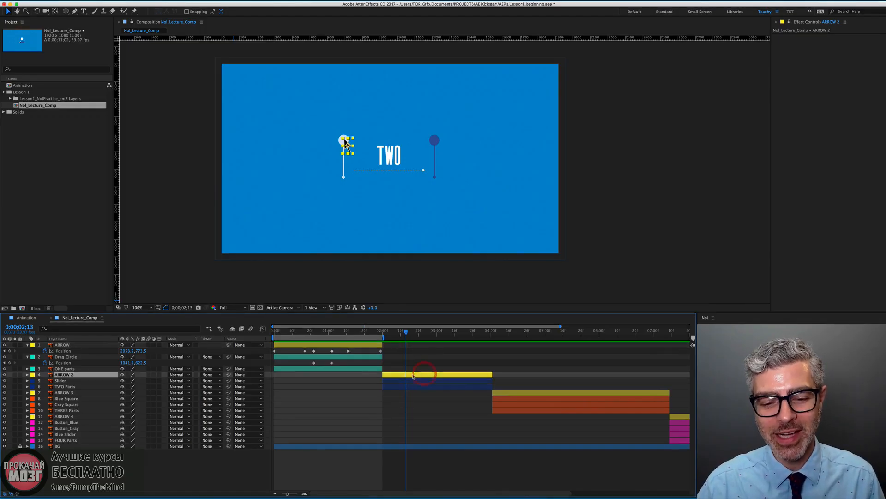
{"action": "key", "text": "ctrl+alt+b"}
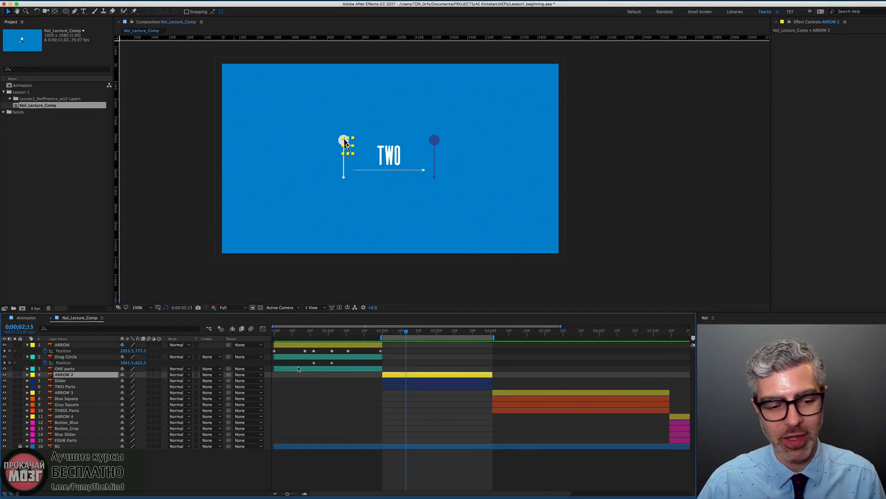
{"action": "left_click", "coordinate": [27, 345]}
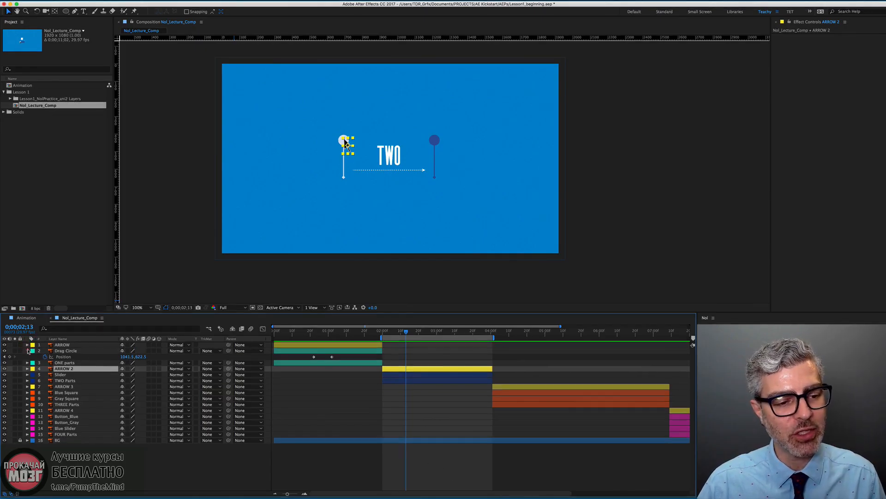
{"action": "left_click", "coordinate": [28, 350]}
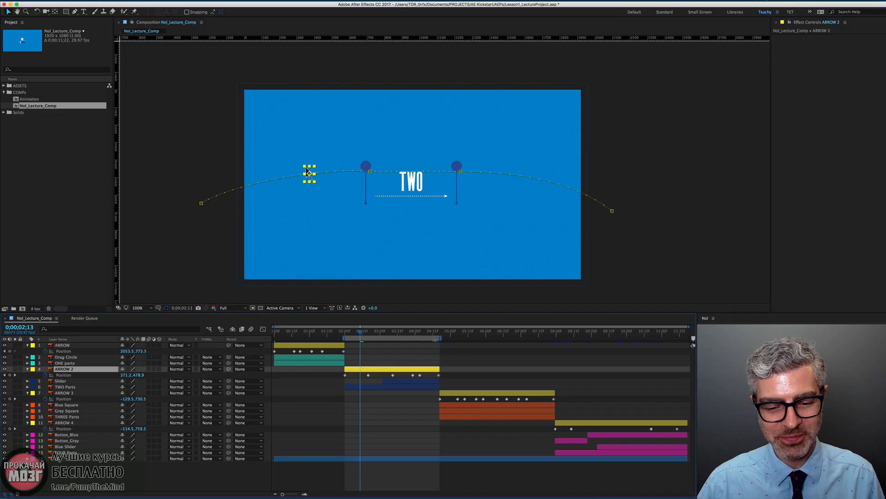
In the finished lecture project, try different work area starts, including 0;00;02;14, and ends at 0;00;04;08 and 0;00;05;12.
{"action": "mouse_move", "coordinate": [363, 333]}
{"action": "left_mouse_down"}
{"action": "mouse_move", "coordinate": [373, 334]}
{"action": "mouse_move", "coordinate": [362, 335]}
{"action": "left_mouse_up"}
{"action": "key", "text": "b"}
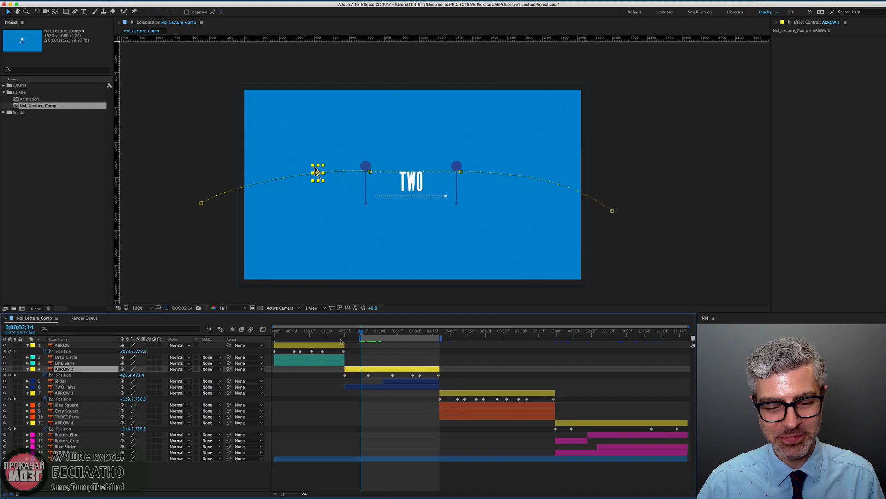
{"action": "left_click_drag", "start_coordinate": [371, 333], "coordinate": [425, 333]}
{"action": "key", "text": "b"}
{"action": "key", "text": "b"}
{"action": "key", "text": "n"}
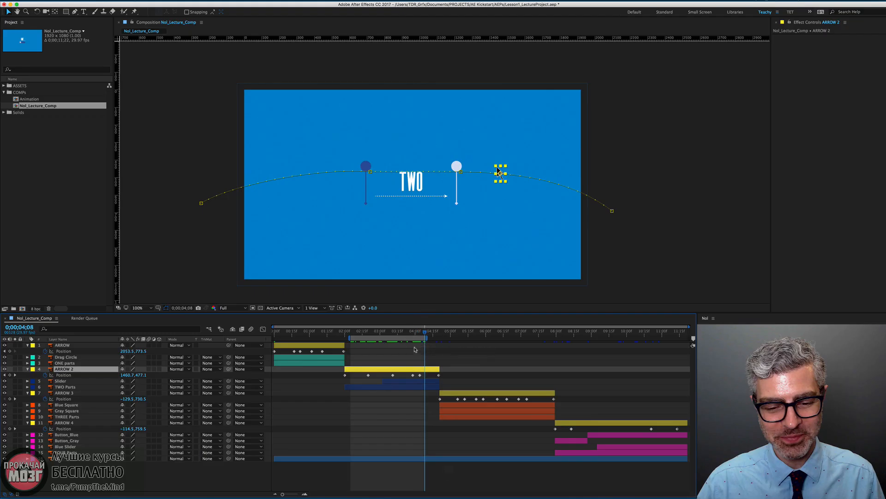
{"action": "left_click_drag", "start_coordinate": [436, 333], "coordinate": [464, 334]}
{"action": "key", "text": "n"}
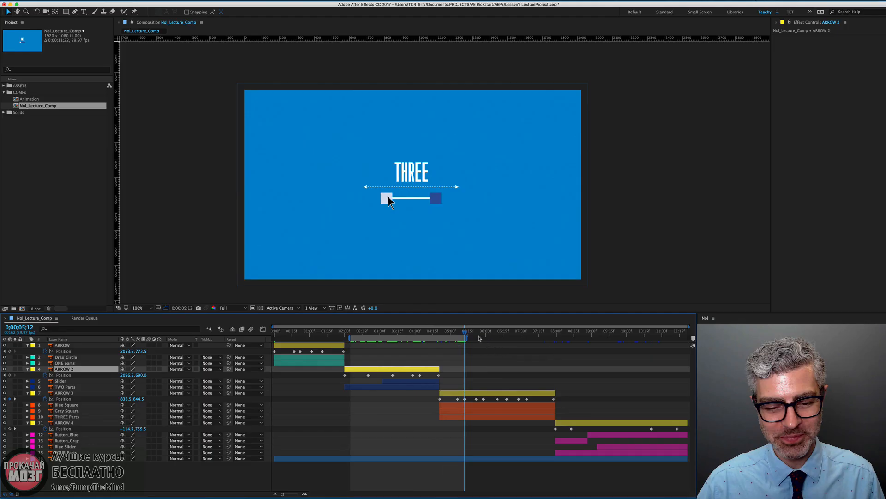
Set the work area back to ARROW 2's span, ending at 0;00;04;20 and starting at the layer's beginning.
{"action": "left_click", "coordinate": [439, 335], "text": "shift"}
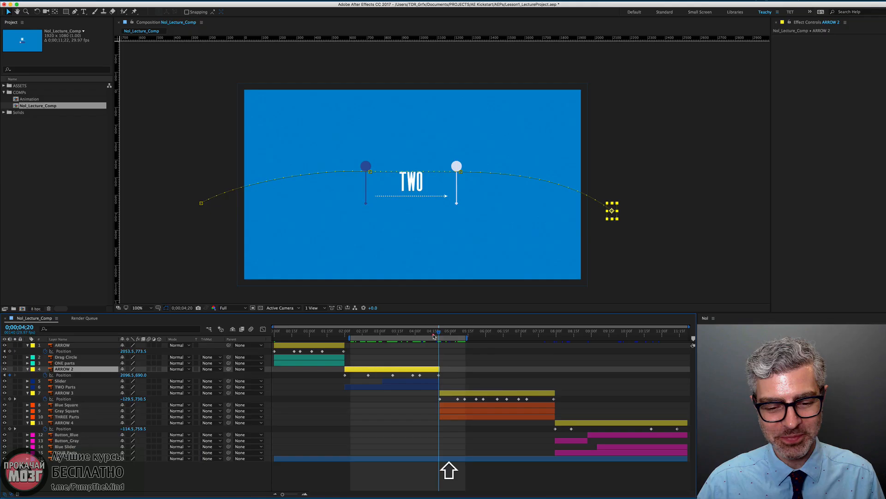
{"action": "key", "text": "shift+n"}
{"action": "left_click_drag", "start_coordinate": [438, 334], "coordinate": [345, 334]}
{"action": "key", "text": "b"}
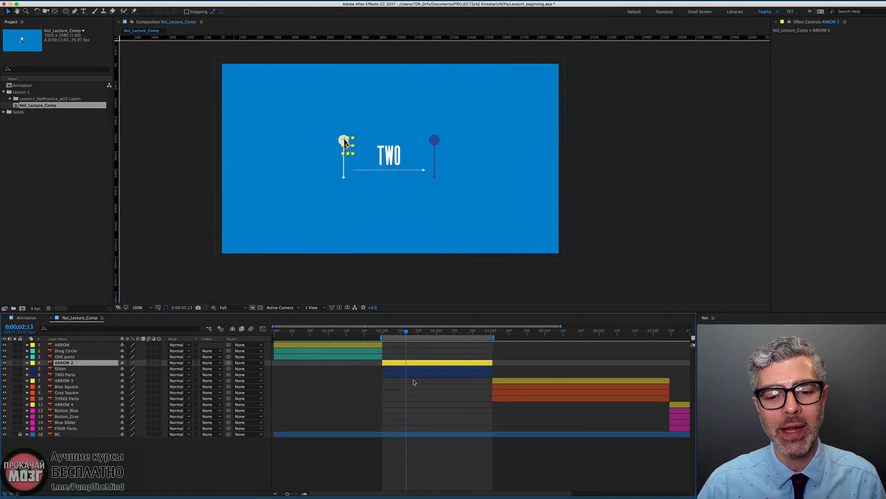
In the beginning project, start ARROW 2's Position animation with a keyframe at 0;00;02;15, fifteen frames into section TWO.
{"action": "left_click_drag", "start_coordinate": [400, 332], "coordinate": [384, 333]}
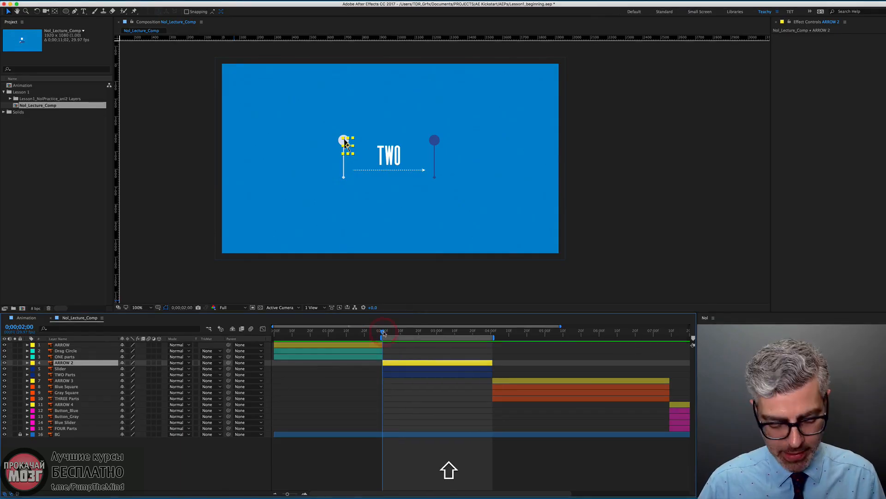
{"action": "key", "text": "shift+Page_Down"}
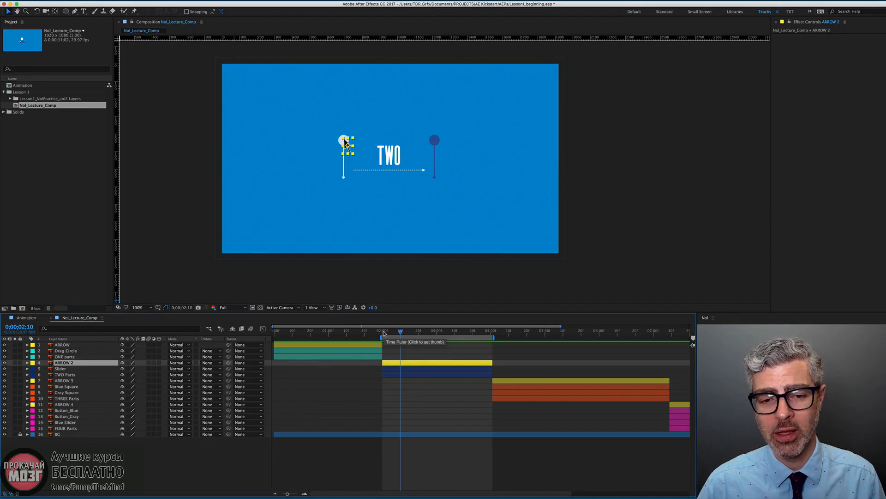
{"action": "key", "text": "Page_Down"}
{"action": "key", "text": "Page_Down"}
{"action": "key", "text": "Page_Down"}
{"action": "key", "text": "Page_Down"}
{"action": "key", "text": "Page_Down"}
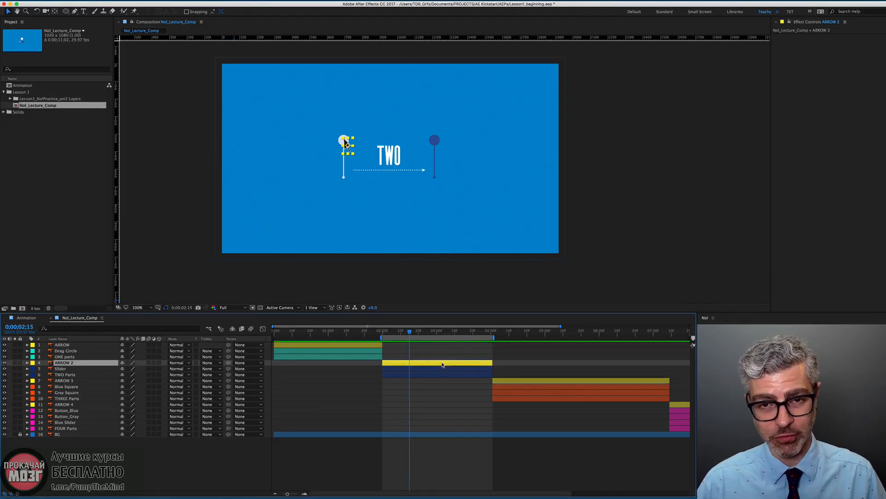
{"action": "key", "text": "p"}
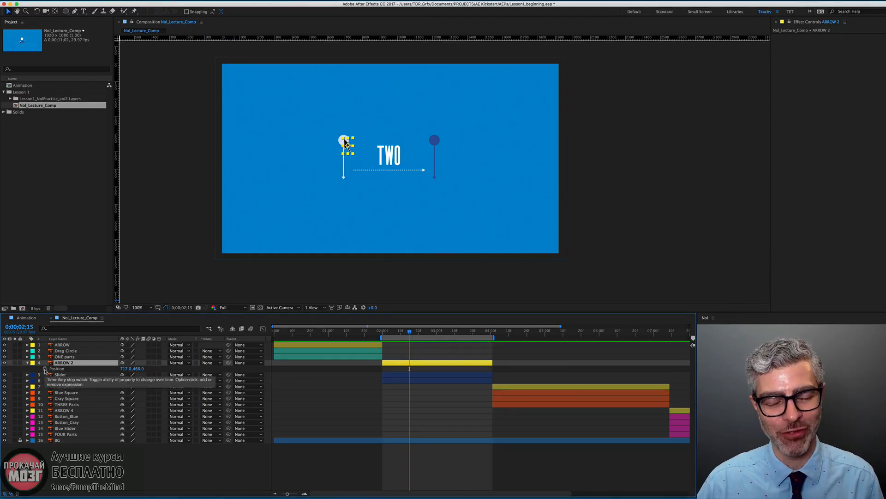
{"action": "left_click", "coordinate": [45, 368]}
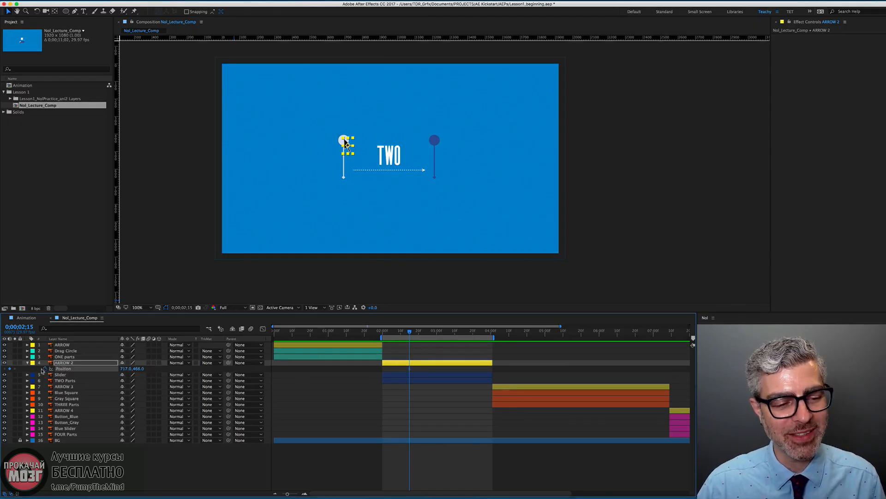
Jump between ARROW 2's in and out points, finishing at its in point, 0;00;02;00.
{"action": "left_click", "coordinate": [419, 364]}
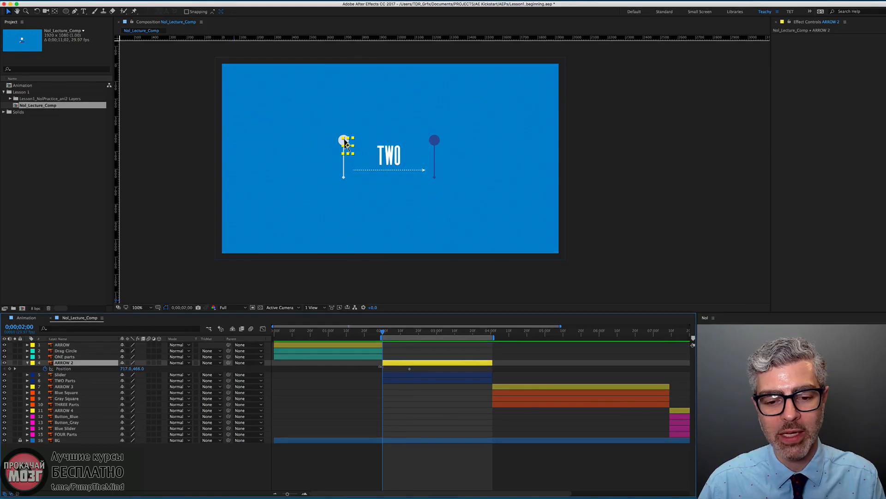
{"action": "key", "text": "o"}
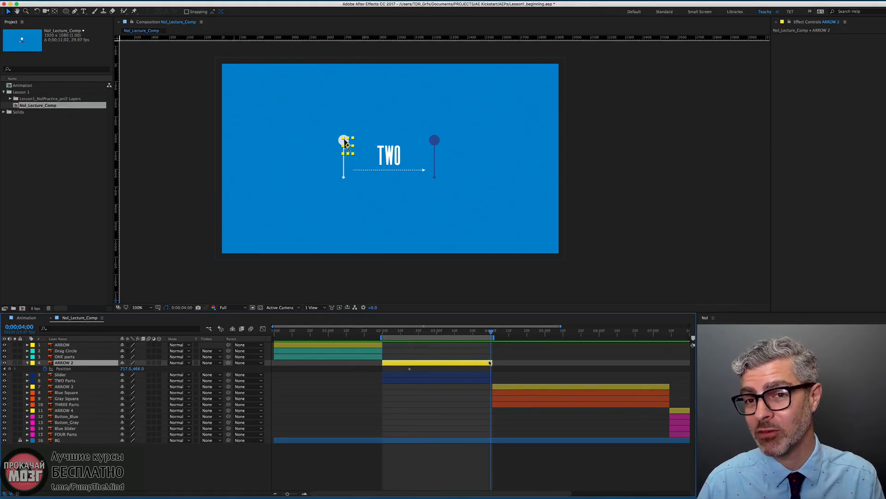
{"action": "key", "text": "i"}
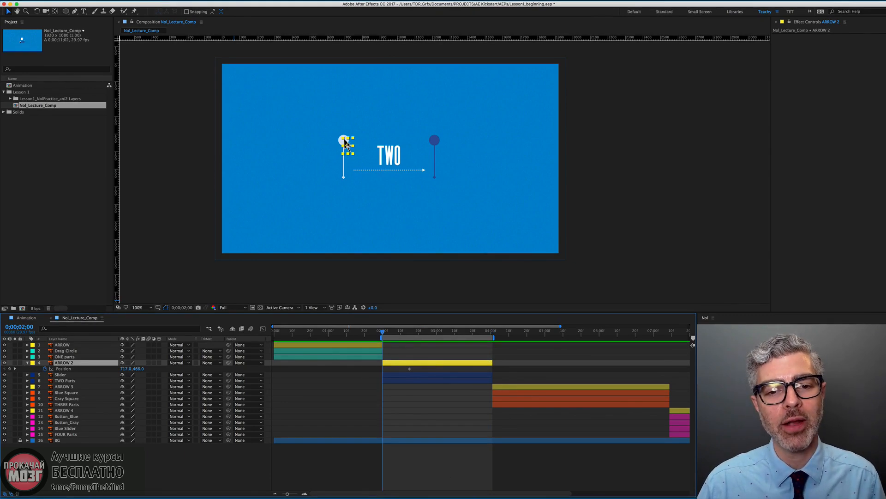
At 0;00;02;00, move the ARROW 2 layer off the left side of the canvas to keyframe its starting position.
{"action": "left_click_drag", "start_coordinate": [346, 148], "coordinate": [158, 184]}
{"action": "left_click_drag", "start_coordinate": [389, 331], "coordinate": [411, 333]}
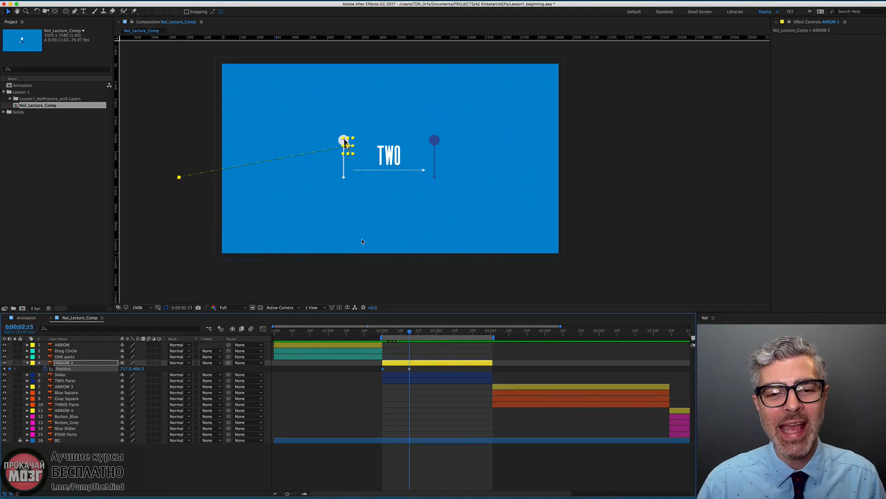
Reveal ARROW 2's Scale alongside Position and set a first Scale keyframe at 0;00;02;18.
{"action": "scroll", "coordinate": [343, 124], "scroll_direction": "up", "scroll_amount": 3}
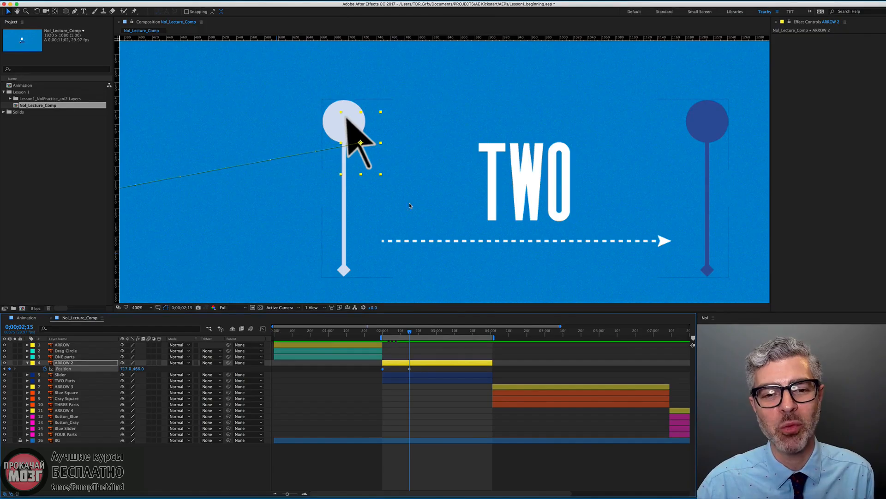
{"action": "left_click", "coordinate": [426, 365]}
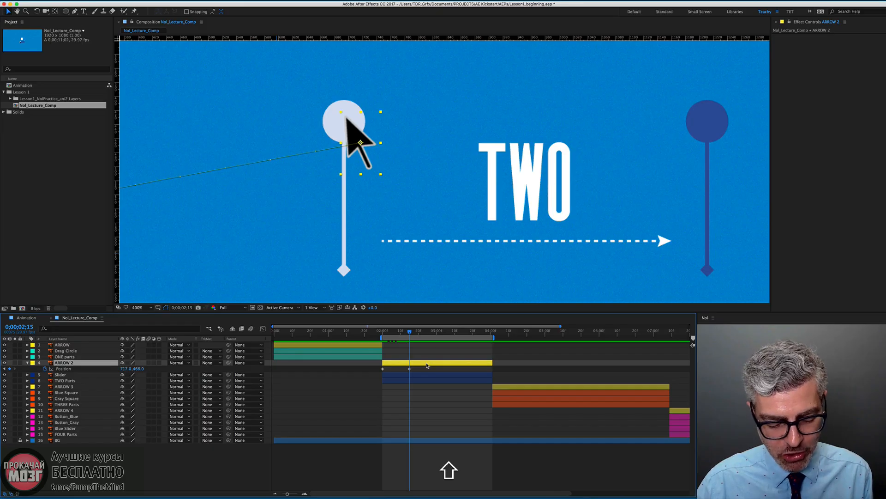
{"action": "key", "text": "shift+s"}
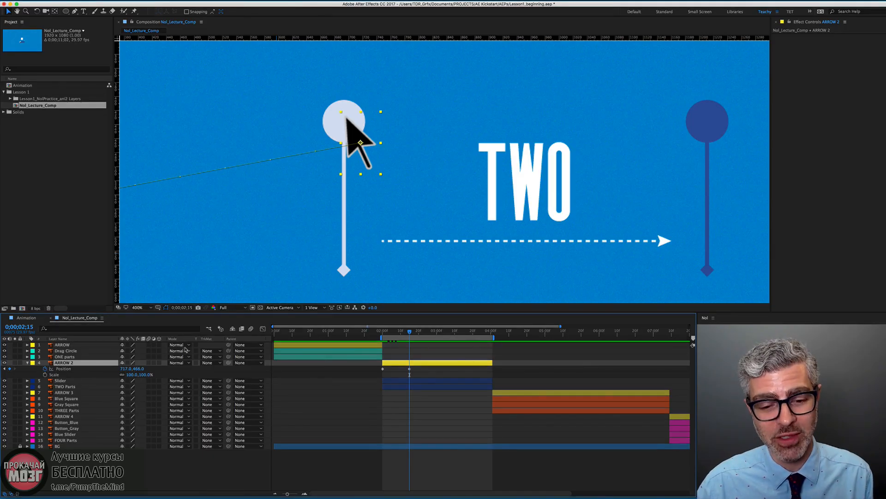
{"action": "left_click_drag", "start_coordinate": [410, 333], "coordinate": [415, 333]}
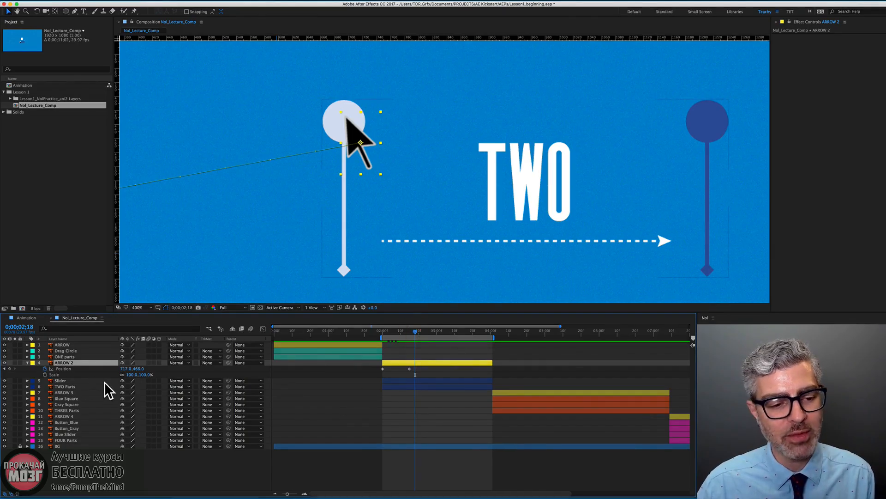
{"action": "left_click", "coordinate": [45, 374]}
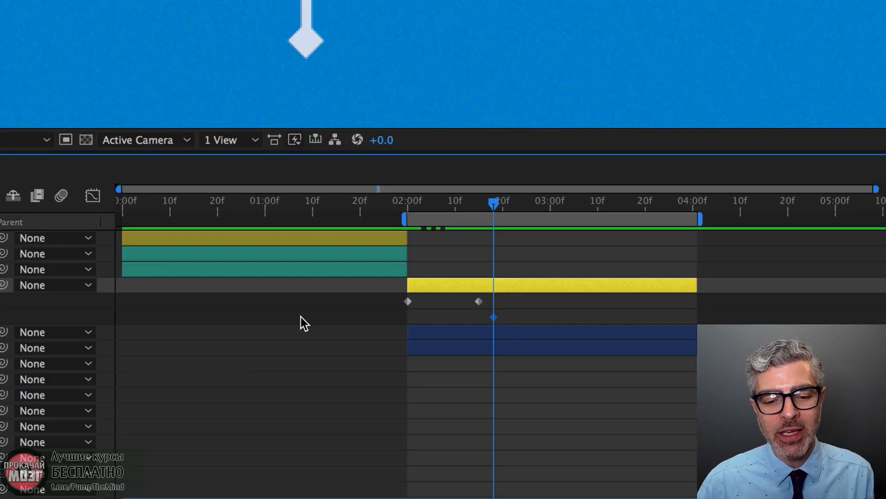
{"action": "left_click", "coordinate": [341, 375]}
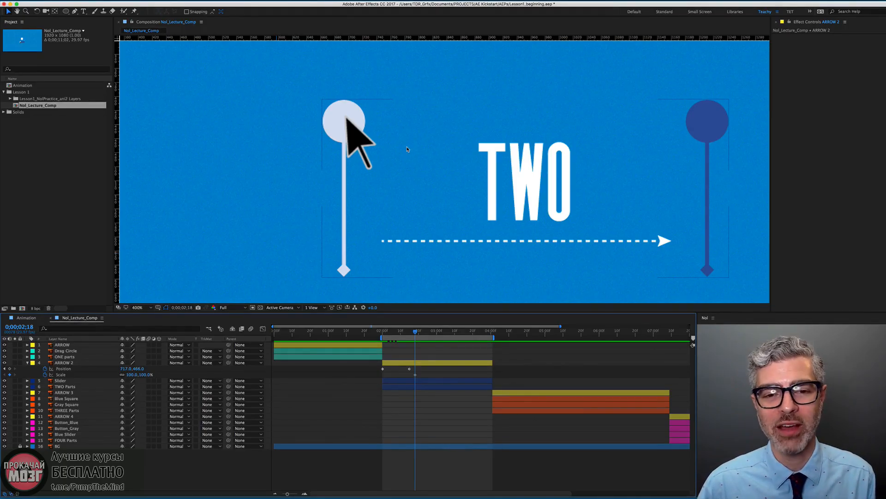
Advance five frames to 0;00;02;23 and set ARROW 2's Scale to 115%.
{"action": "key", "text": "Page_Down"}
{"action": "key", "text": "Page_Down"}
{"action": "key", "text": "Page_Down"}
{"action": "key", "text": "Page_Down"}
{"action": "key", "text": "Page_Down"}
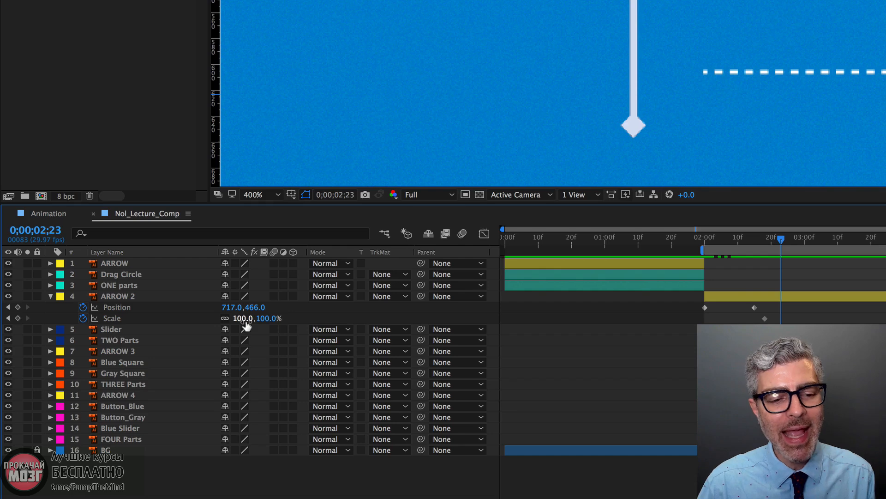
{"action": "left_click", "coordinate": [244, 319]}
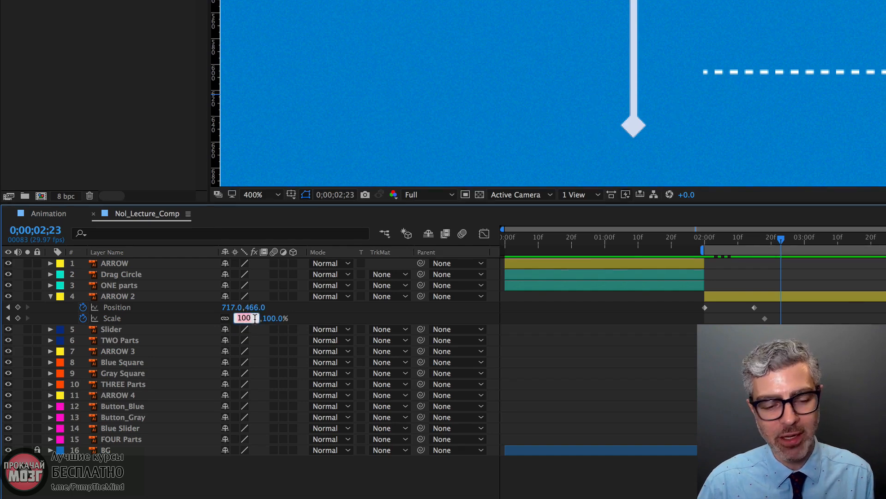
{"action": "type", "text": "115"}
{"action": "key", "text": "Return"}
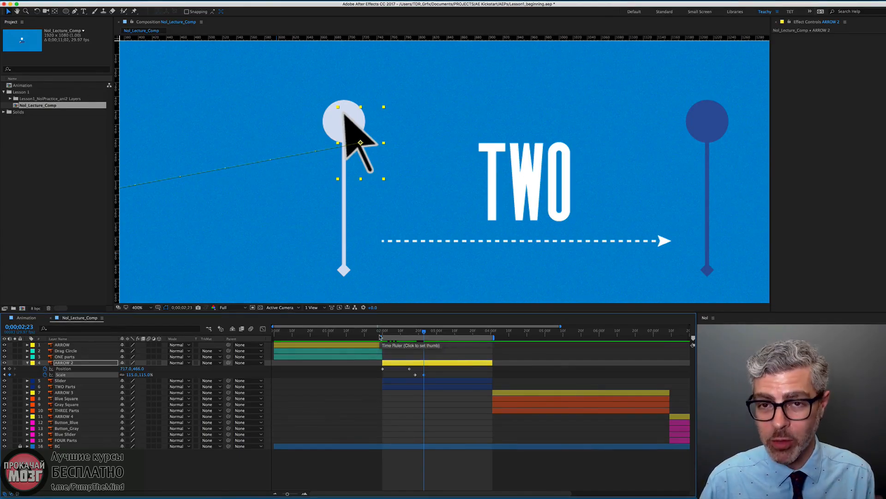
Advance two frames to 0;00;02;25 and set ARROW 2's Scale to 90%.
{"action": "key", "text": "Page_Down"}
{"action": "key", "text": "Page_Down"}
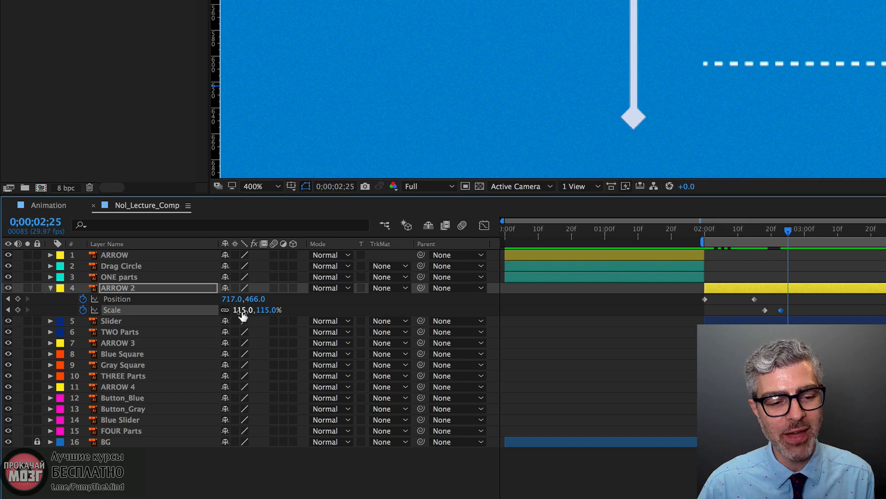
{"action": "left_click", "coordinate": [132, 375]}
{"action": "type", "text": "90"}
{"action": "key", "text": "Return"}
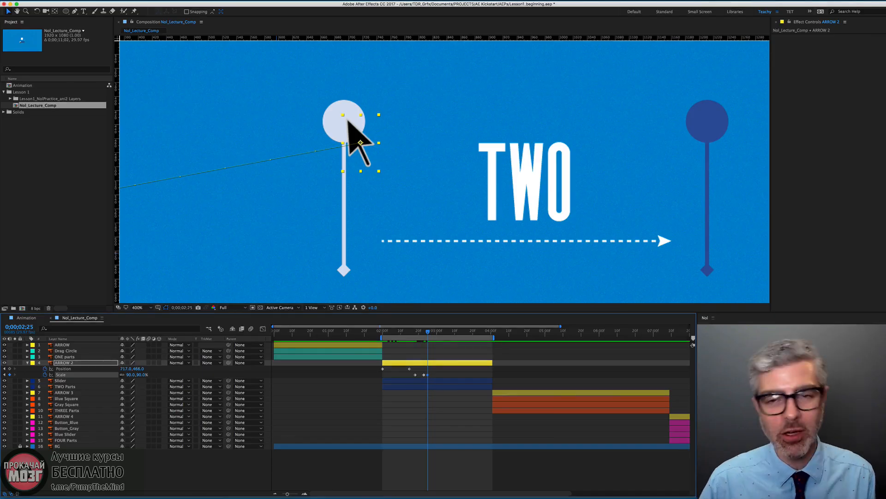
Copy ARROW 2's first Scale keyframe and paste it at 0;00;03;00.
{"action": "key", "text": "Page_Down"}
{"action": "key", "text": "Page_Down"}
{"action": "key", "text": "Page_Down"}
{"action": "key", "text": "Page_Down"}
{"action": "key", "text": "Page_Down"}
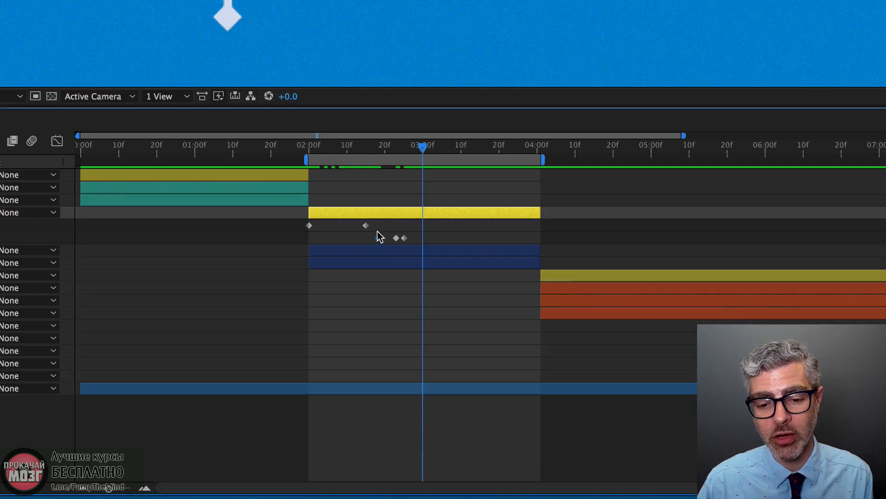
{"action": "key", "text": "super+c"}
{"action": "key", "text": "super+v"}
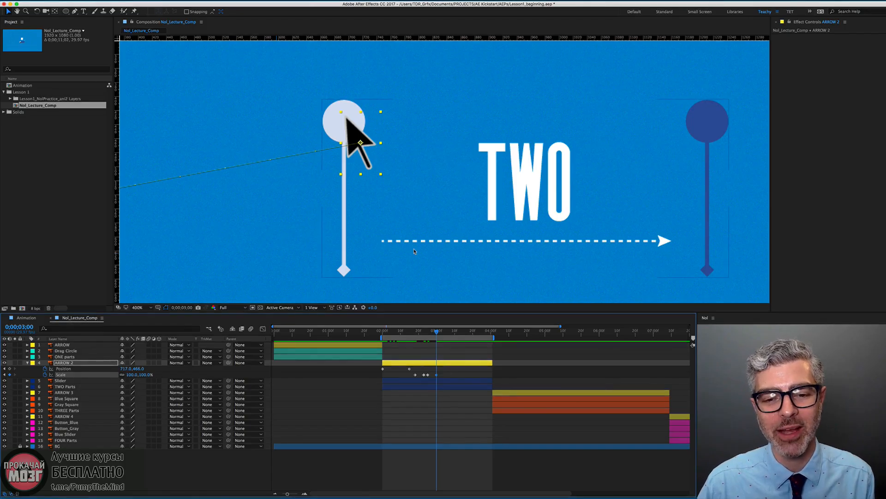
Select ARROW 2's last three Scale keyframes and shift them one frame earlier.
{"action": "key", "text": "comma"}
{"action": "key", "text": "comma"}
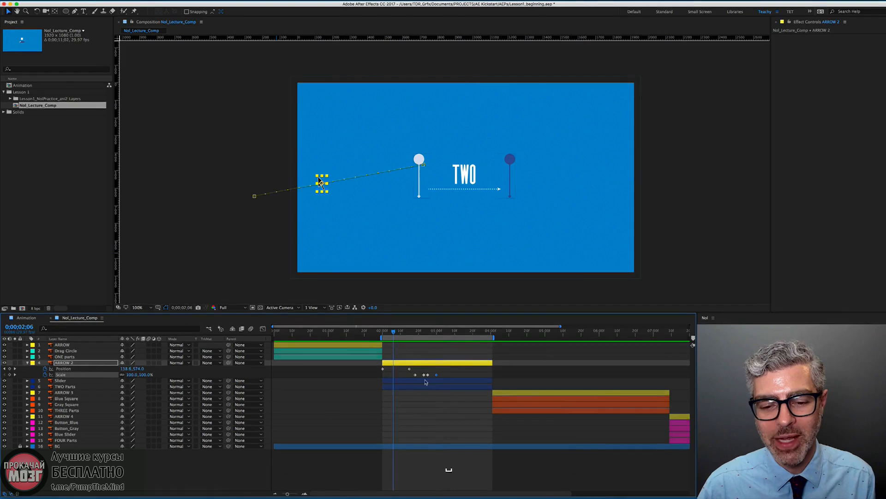
{"action": "scroll", "coordinate": [423, 377], "scroll_direction": "up", "scroll_amount": 3}
{"action": "left_click_drag", "start_coordinate": [422, 370], "coordinate": [462, 377]}
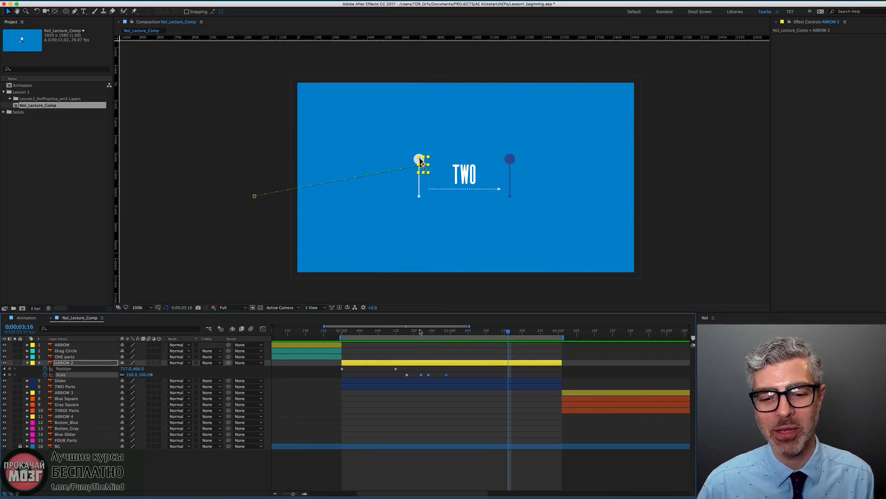
Trim the start of the Slider layer to 0;00;02;24, on ARROW 2's 90% Scale keyframe.
{"action": "mouse_move", "coordinate": [429, 331]}
{"action": "left_mouse_down"}
{"action": "mouse_move", "coordinate": [395, 332]}
{"action": "mouse_move", "coordinate": [428, 332]}
{"action": "left_mouse_up"}
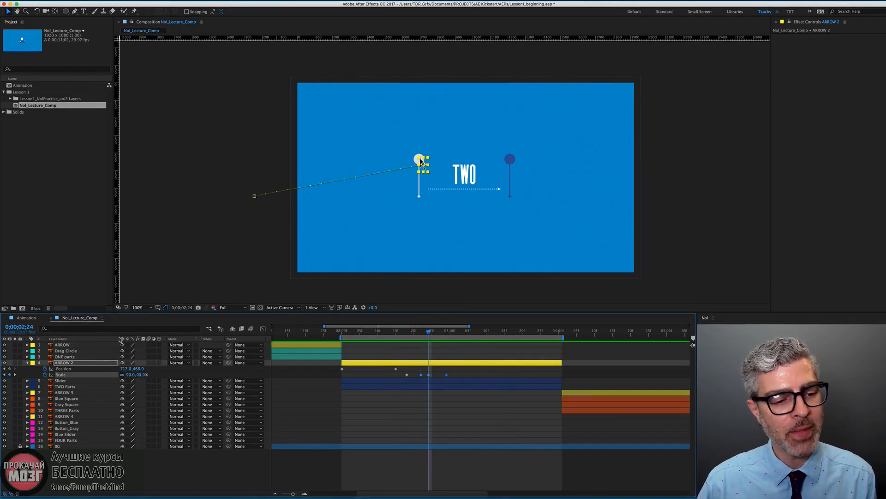
{"action": "left_click", "coordinate": [58, 387]}
{"action": "left_click", "coordinate": [59, 380]}
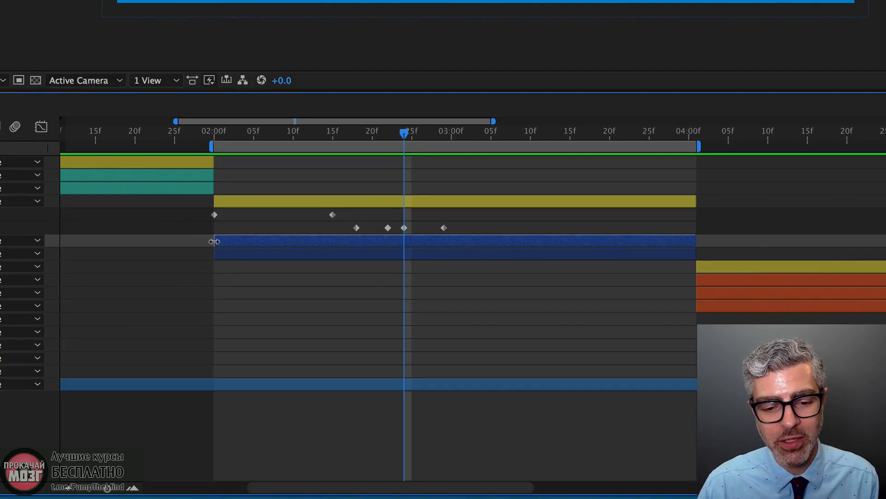
{"action": "left_click_drag", "start_coordinate": [214, 240], "coordinate": [406, 247]}
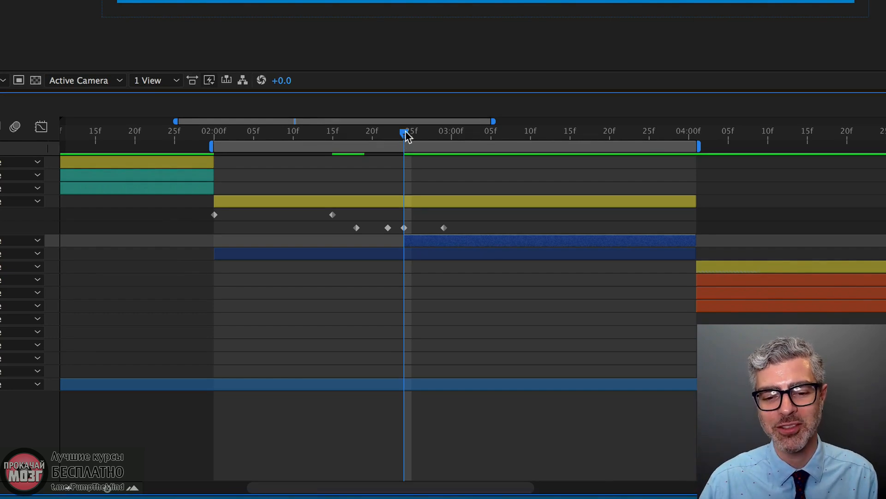
Scrub and play back the arrow's click animation to check when the white slider appears.
{"action": "left_click_drag", "start_coordinate": [405, 134], "coordinate": [374, 134]}
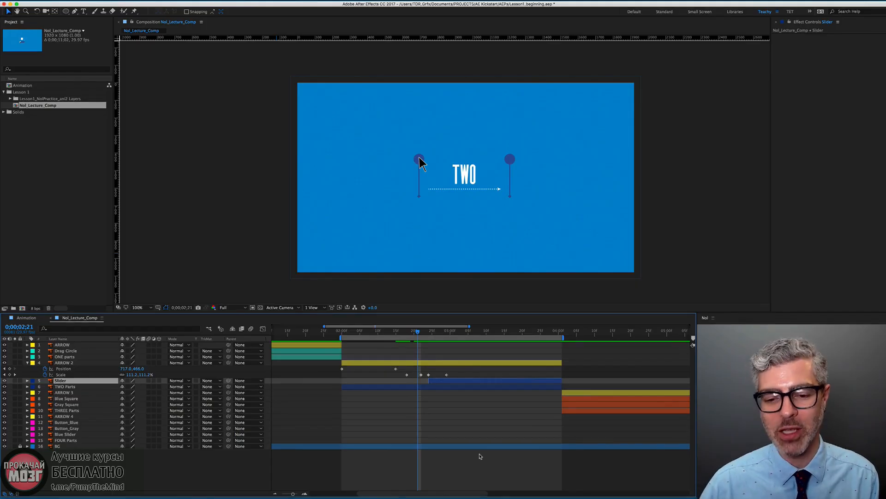
{"action": "left_click", "coordinate": [481, 474]}
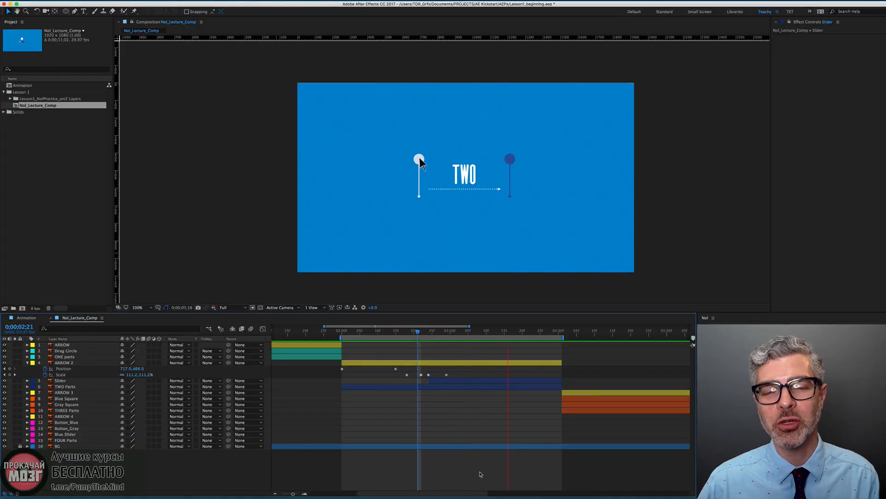
{"action": "key", "text": "space"}
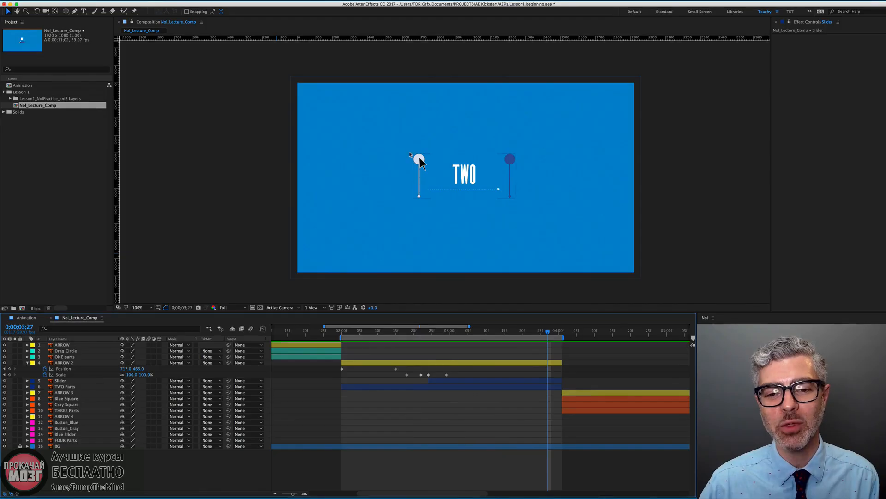
Trim the start of the Slider layer to 0;00;02;25 and preview the click animation.
{"action": "scroll", "coordinate": [441, 169], "scroll_direction": "up", "scroll_amount": 2}
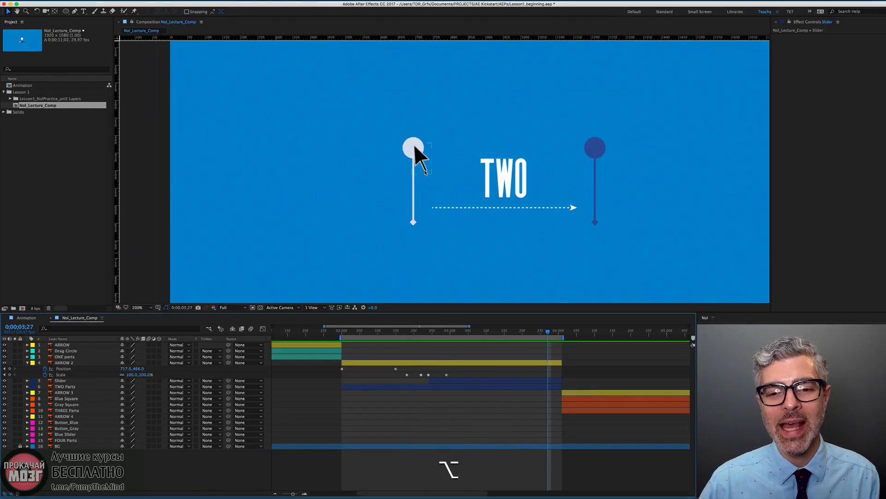
{"action": "left_click", "coordinate": [429, 332]}
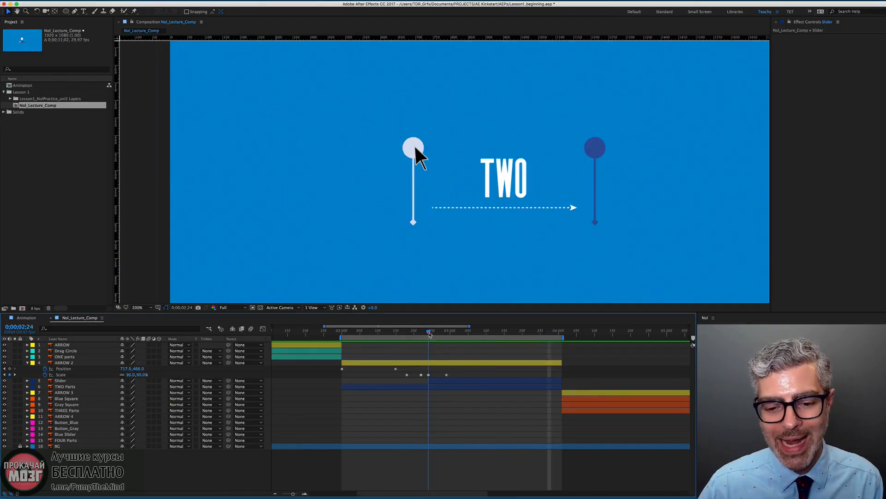
{"action": "mouse_move", "coordinate": [429, 333]}
{"action": "left_mouse_down"}
{"action": "mouse_move", "coordinate": [417, 333]}
{"action": "mouse_move", "coordinate": [433, 334]}
{"action": "left_mouse_up"}
{"action": "left_click", "coordinate": [434, 381]}
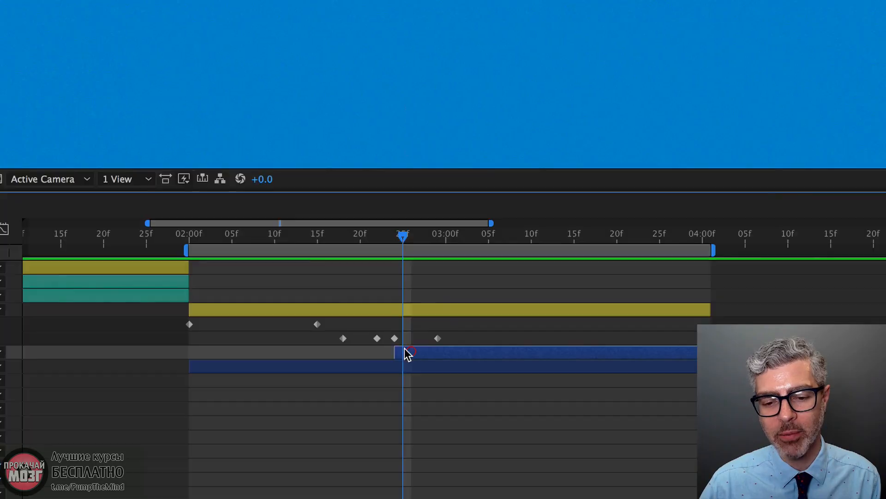
{"action": "left_click_drag", "start_coordinate": [429, 379], "coordinate": [433, 380]}
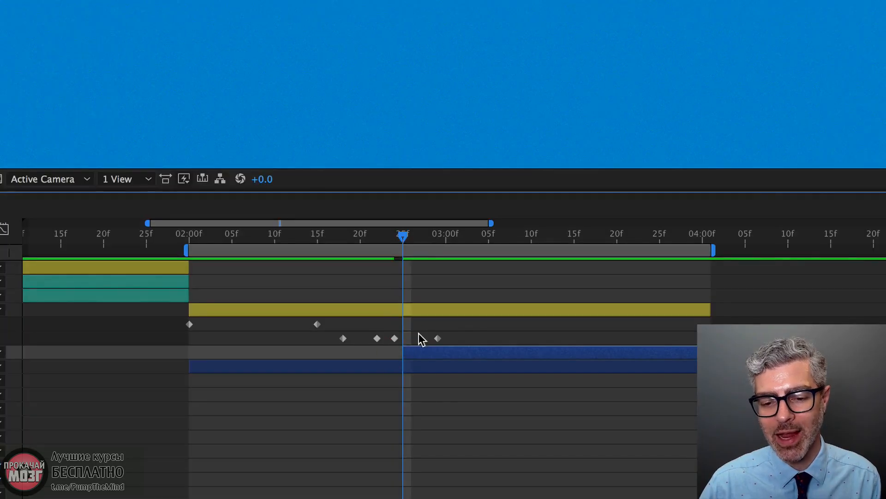
{"action": "scroll", "coordinate": [457, 1], "scroll_direction": "down", "scroll_amount": 2}
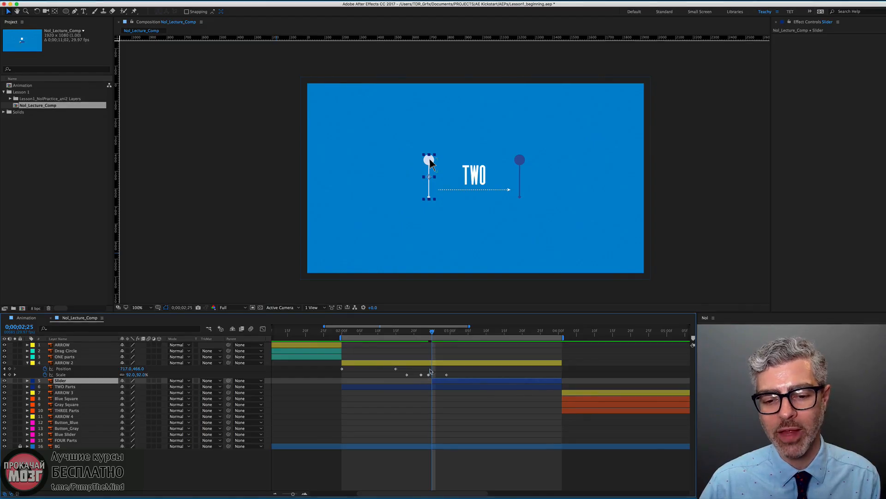
{"action": "left_click", "coordinate": [512, 474]}
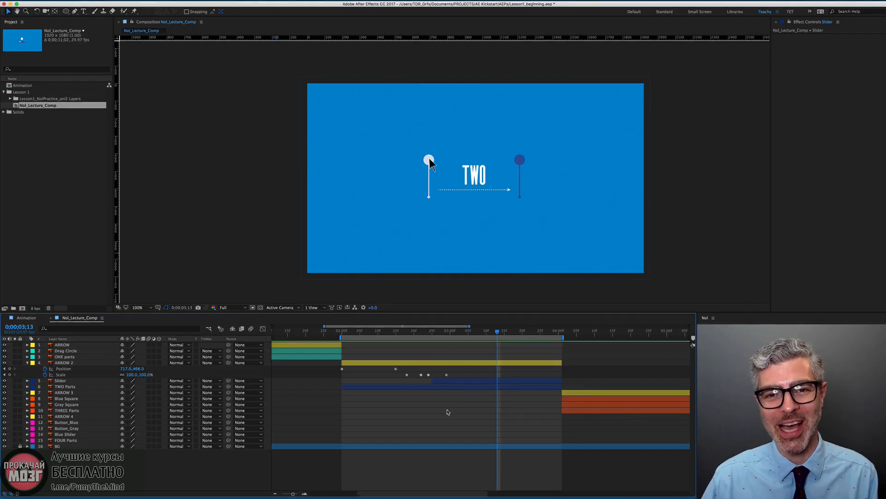
Add Position keyframes at 0;00;03;03 to both the ARROW 2 and Slider layers, keeping their current positions.
{"action": "scroll", "coordinate": [447, 410], "scroll_direction": "down", "scroll_amount": 3, "text": "alt"}
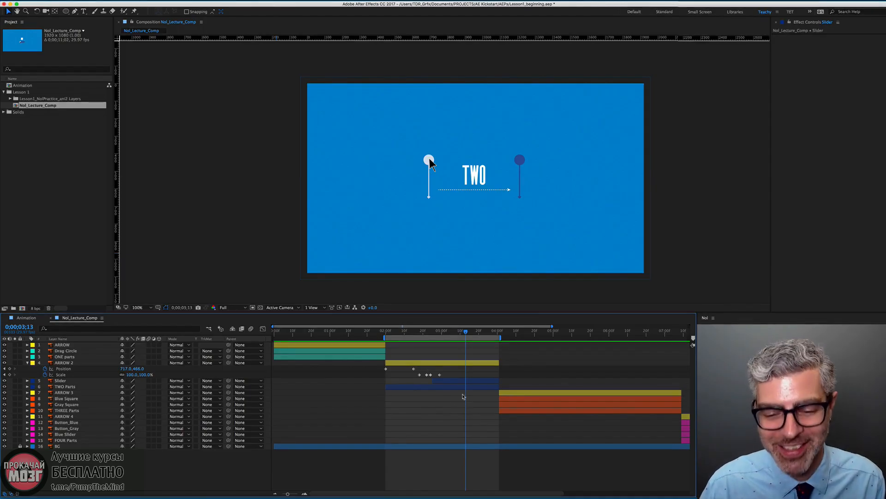
{"action": "left_click_drag", "start_coordinate": [425, 333], "coordinate": [447, 333]}
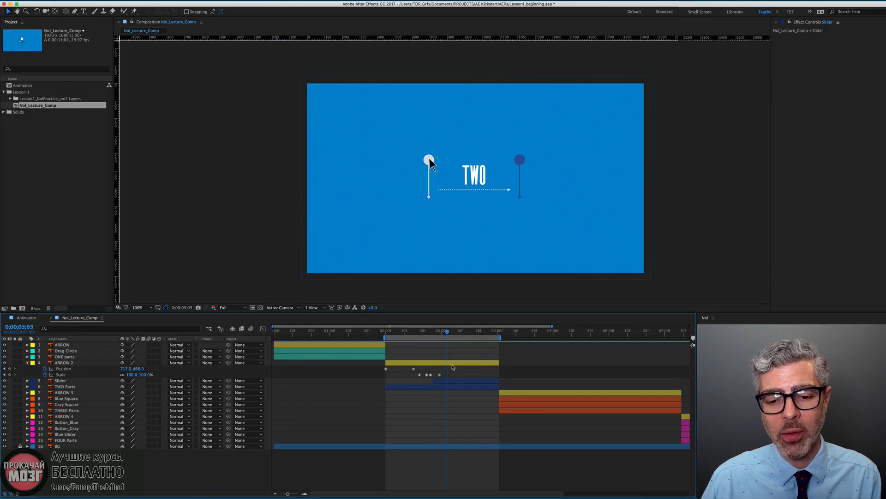
{"action": "left_click", "coordinate": [9, 369]}
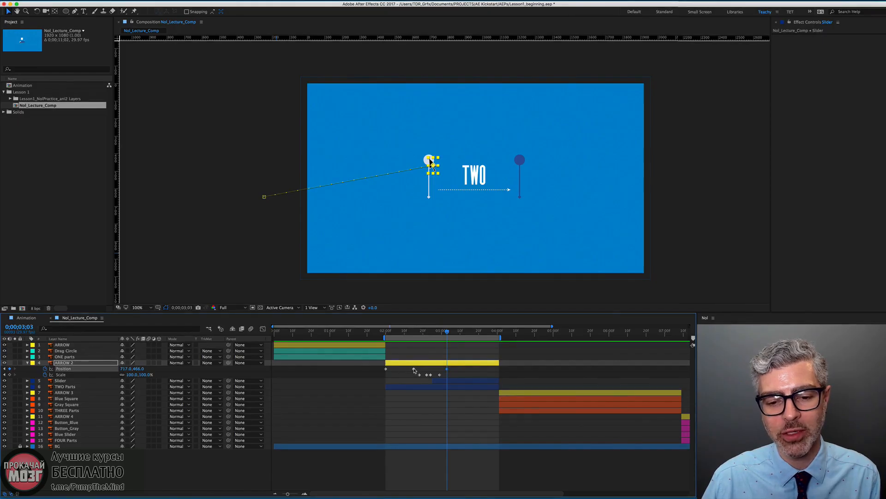
{"action": "left_click", "coordinate": [450, 384]}
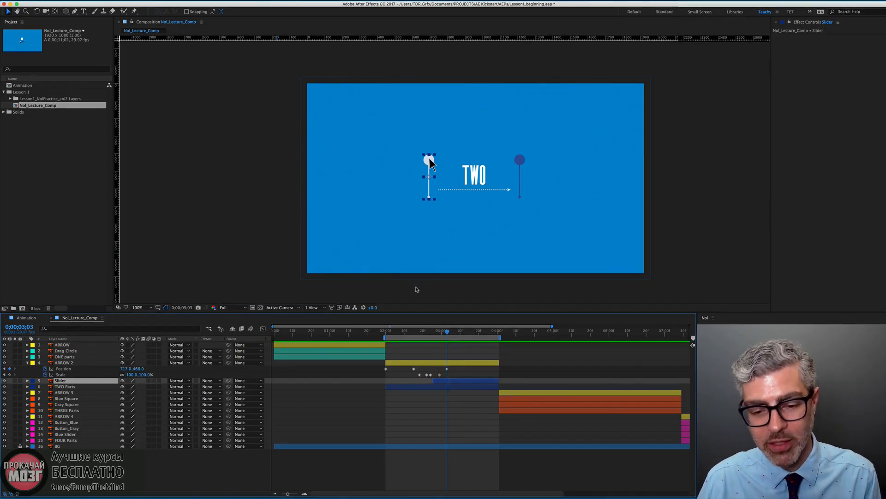
{"action": "key", "text": "p"}
{"action": "left_click", "coordinate": [45, 387]}
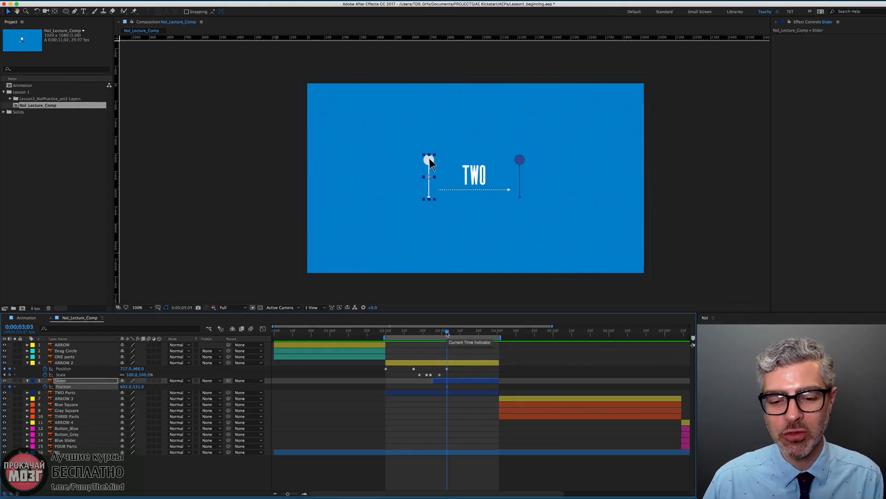
At 0;00;03;14, move the ARROW 2 and Slider layers together straight across onto the second dark blue slider marker.
{"action": "left_click_drag", "start_coordinate": [447, 332], "coordinate": [471, 333]}
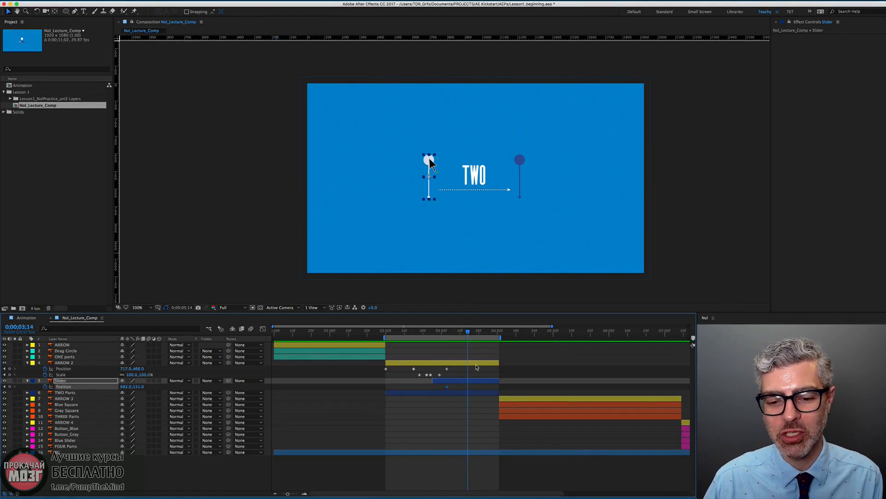
{"action": "left_click", "coordinate": [478, 363]}
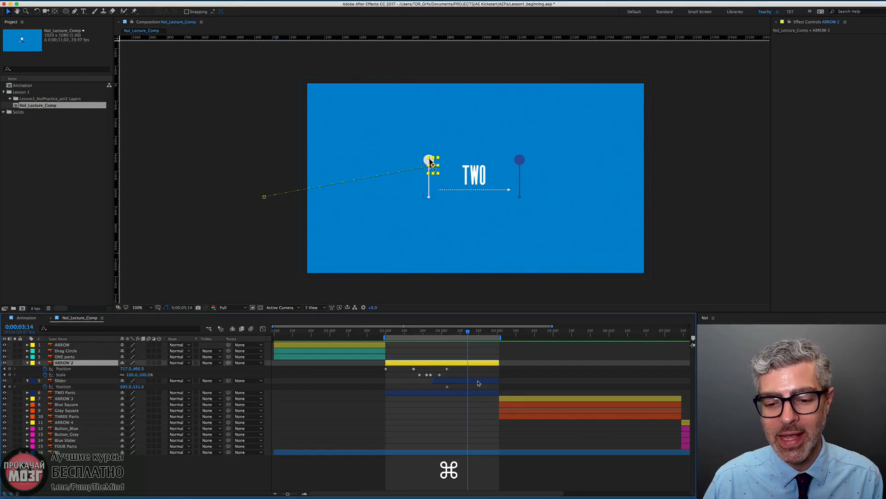
{"action": "left_click", "coordinate": [478, 383], "text": "super"}
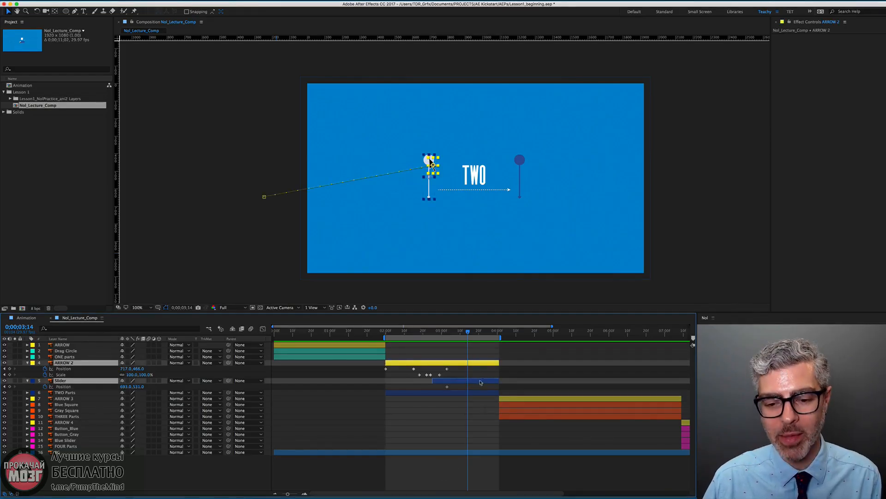
{"action": "scroll", "coordinate": [433, 175], "scroll_direction": "up", "scroll_amount": 4}
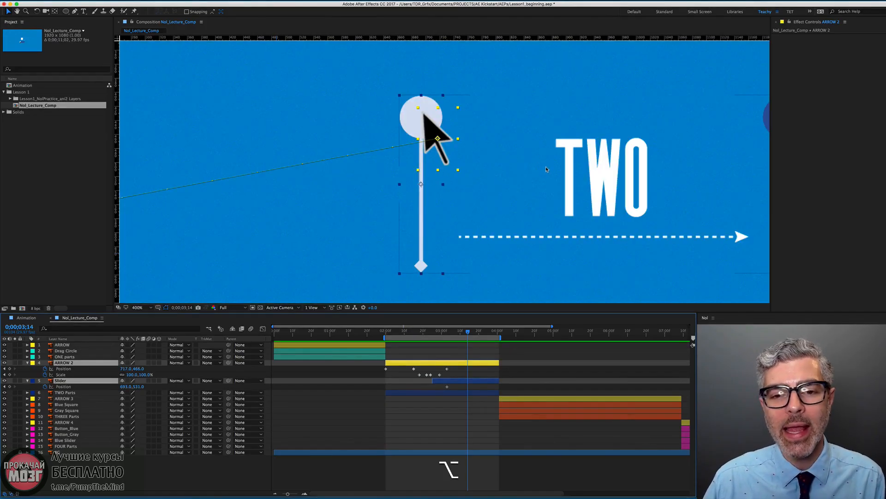
{"action": "scroll", "coordinate": [545, 171], "scroll_direction": "right", "scroll_amount": 5}
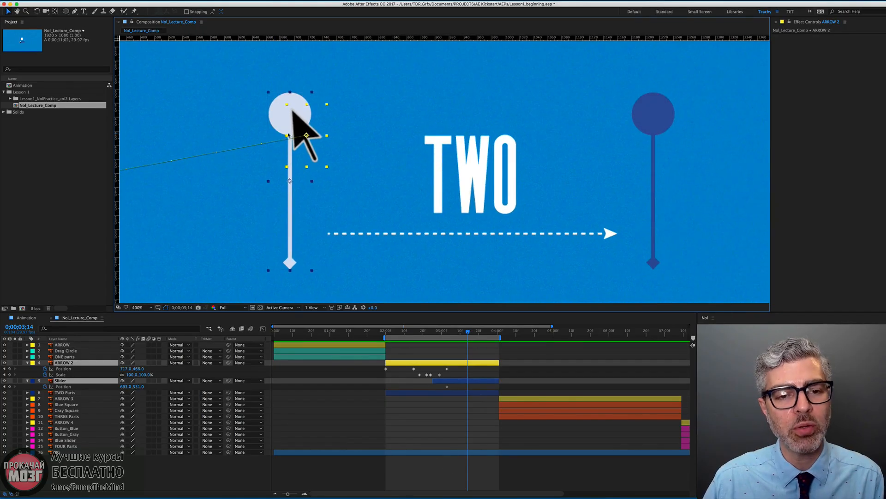
{"action": "left_click_drag", "start_coordinate": [305, 134], "coordinate": [584, 70]}
{"action": "left_click_drag", "start_coordinate": [563, 109], "coordinate": [655, 110]}
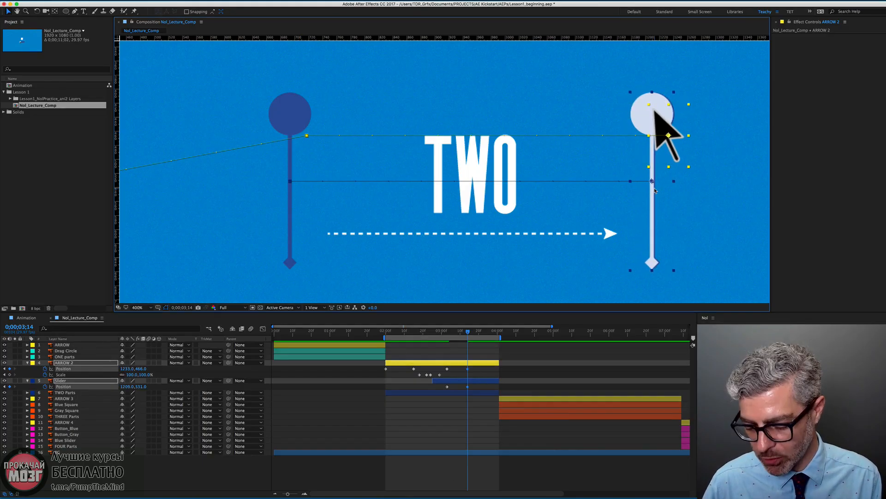
Nudge ARROW 2 and Slider sideways to Positions 1234.5,466.0 and 1210.5,531.0 so the slider exactly covers the marker, and preview the move.
{"action": "key", "text": "Right"}
{"action": "key", "text": "Right"}
{"action": "key", "text": "Right"}
{"action": "key", "text": "Right"}
{"action": "key", "text": "Right"}
{"action": "key", "text": "Right"}
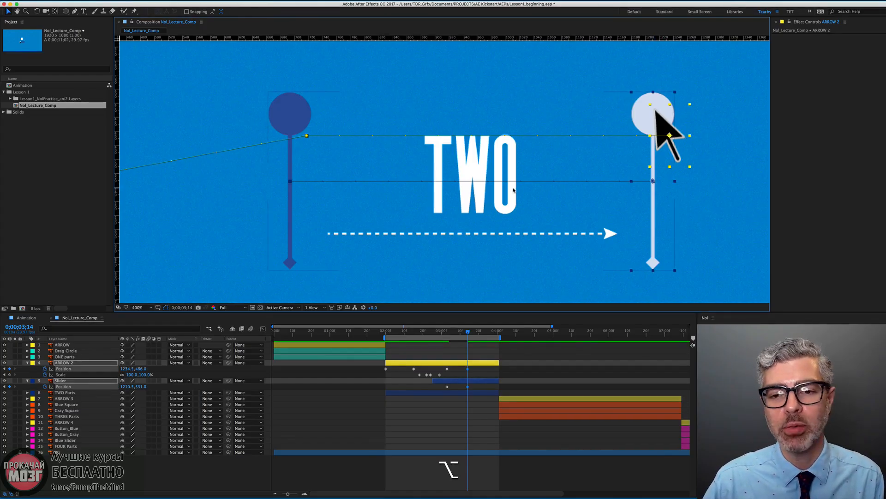
{"action": "scroll", "coordinate": [515, 193], "scroll_direction": "down", "scroll_amount": 2, "text": "alt"}
{"action": "scroll", "coordinate": [512, 190], "scroll_direction": "down", "scroll_amount": 3, "text": "alt"}
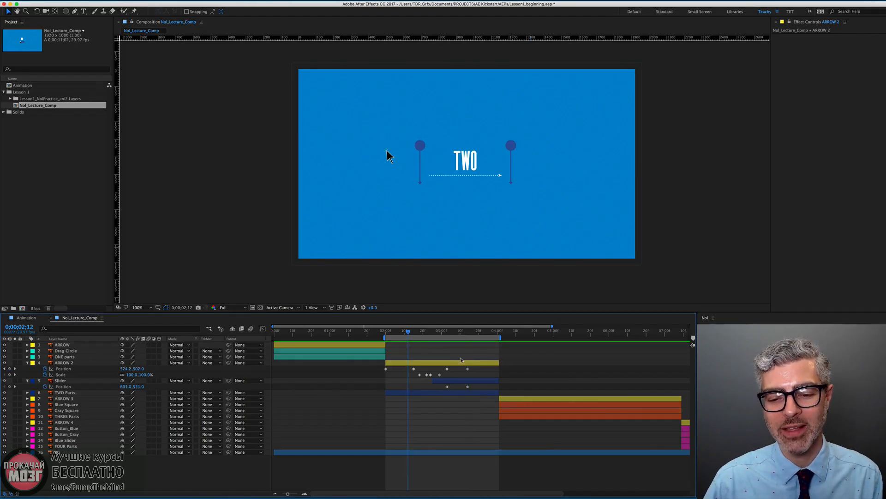
Hold ARROW 2's Position with a duplicate keyframe at 0;00;03;17, and move the arrow out past the frame's right edge at 0;00;04;00.
{"action": "left_click_drag", "start_coordinate": [457, 333], "coordinate": [474, 332]}
{"action": "left_click", "coordinate": [478, 363]}
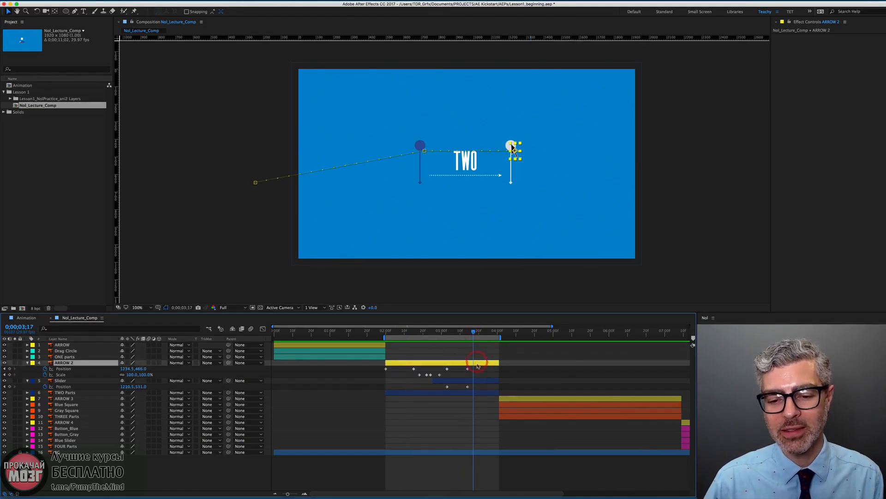
{"action": "left_click", "coordinate": [468, 369]}
{"action": "key", "text": "super+v"}
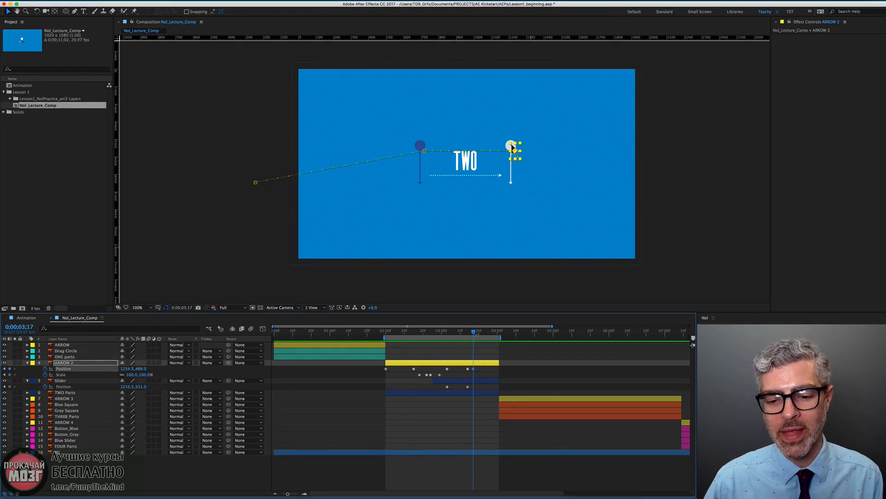
{"action": "left_click_drag", "start_coordinate": [475, 333], "coordinate": [497, 332]}
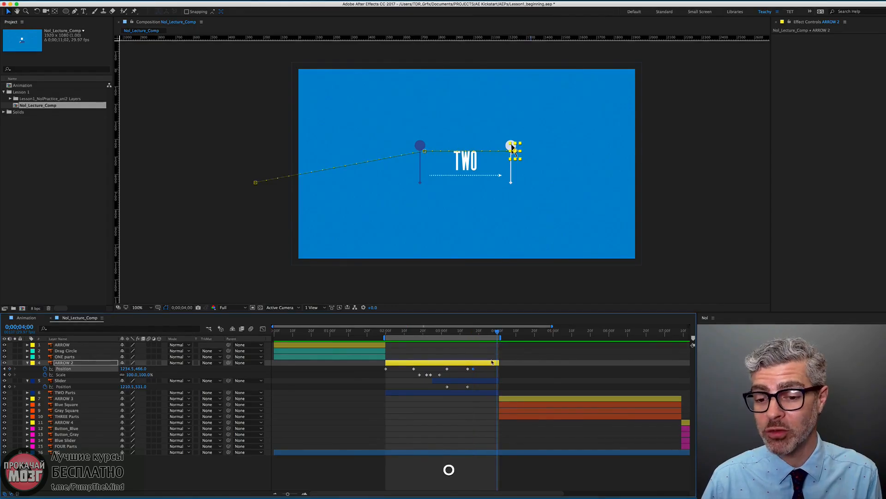
{"action": "left_click_drag", "start_coordinate": [513, 149], "coordinate": [665, 189]}
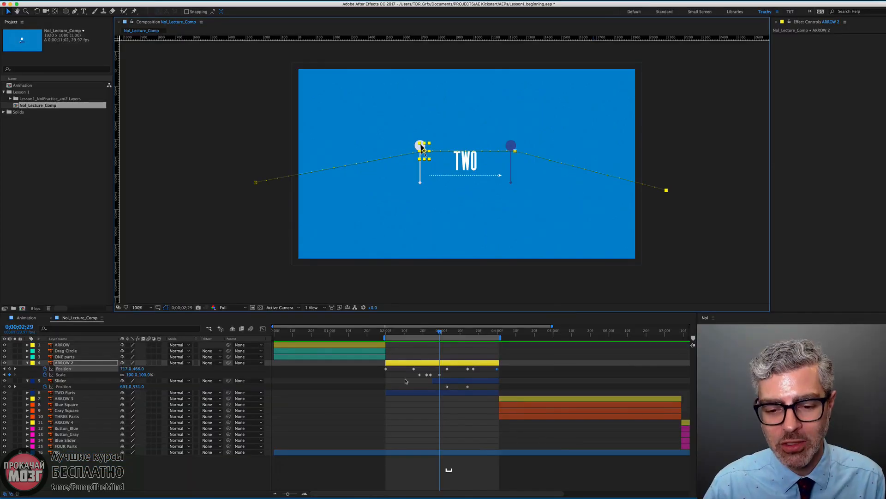
Shift ARROW 2's arrival Position keyframe and all four click Scale keyframes two frames later.
{"action": "scroll", "coordinate": [437, 381], "scroll_direction": "up", "scroll_amount": 3, "text": "alt"}
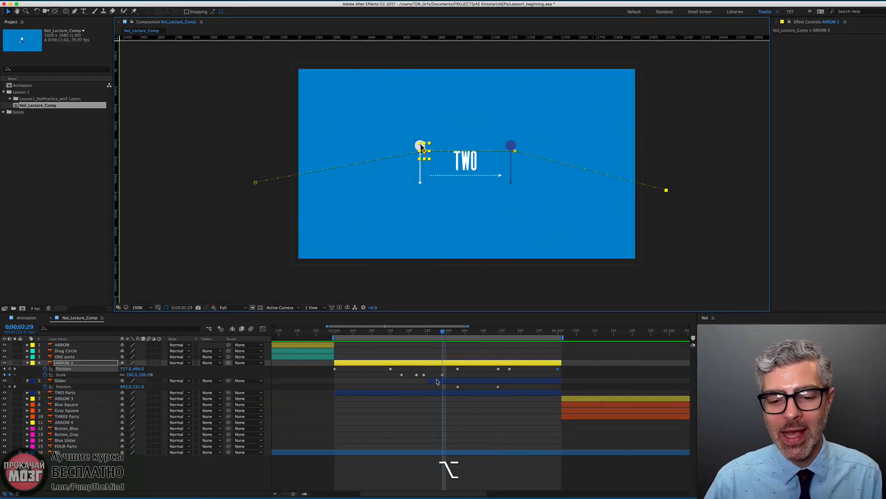
{"action": "left_click", "coordinate": [439, 381]}
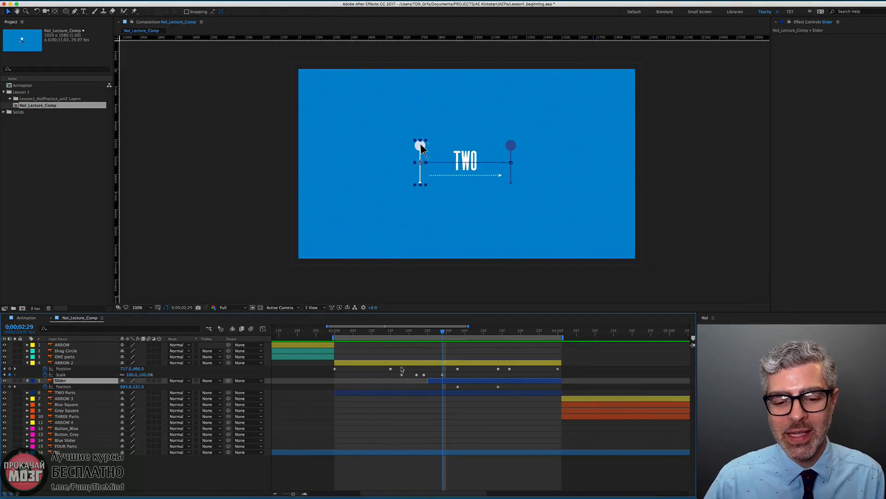
{"action": "left_click_drag", "start_coordinate": [391, 369], "coordinate": [450, 376]}
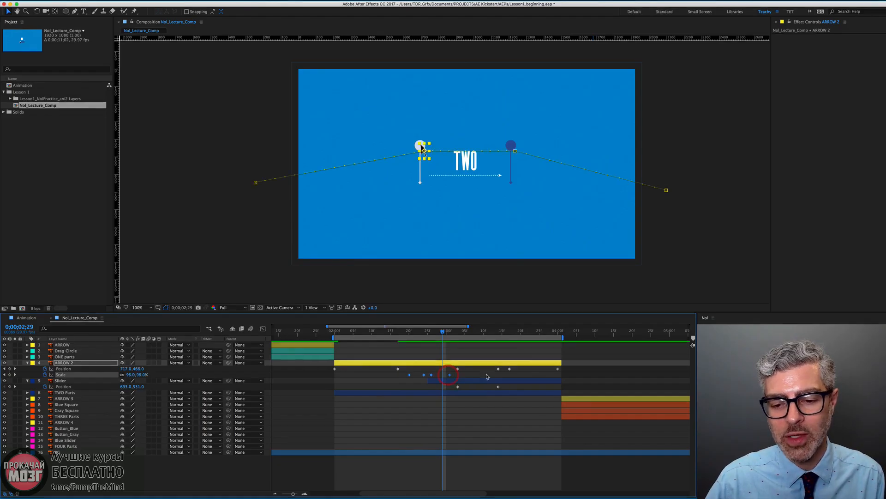
Trim the start of the Slider layer to 0;00;02;27, undoing any accidental shift of the whole layer.
{"action": "left_click_drag", "start_coordinate": [427, 332], "coordinate": [431, 331]}
{"action": "key", "text": "Page_Down"}
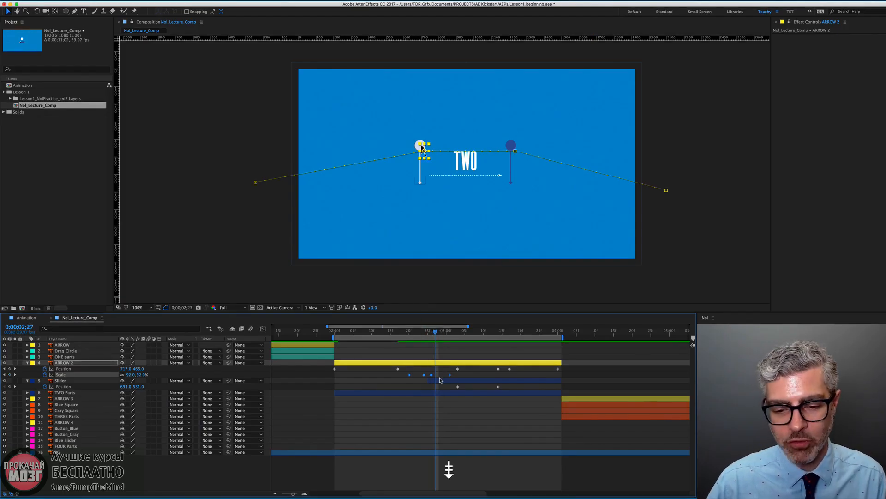
{"action": "left_click", "coordinate": [442, 380]}
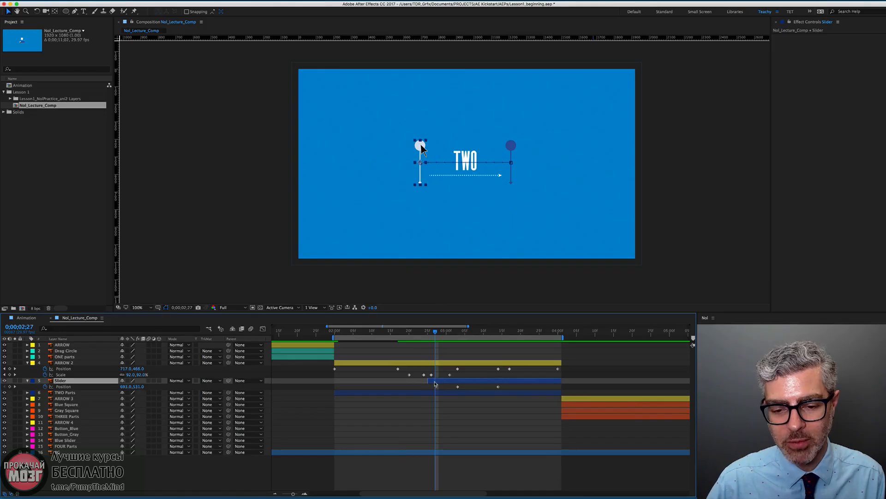
{"action": "left_click_drag", "start_coordinate": [430, 381], "coordinate": [435, 383]}
{"action": "key", "text": "super+z"}
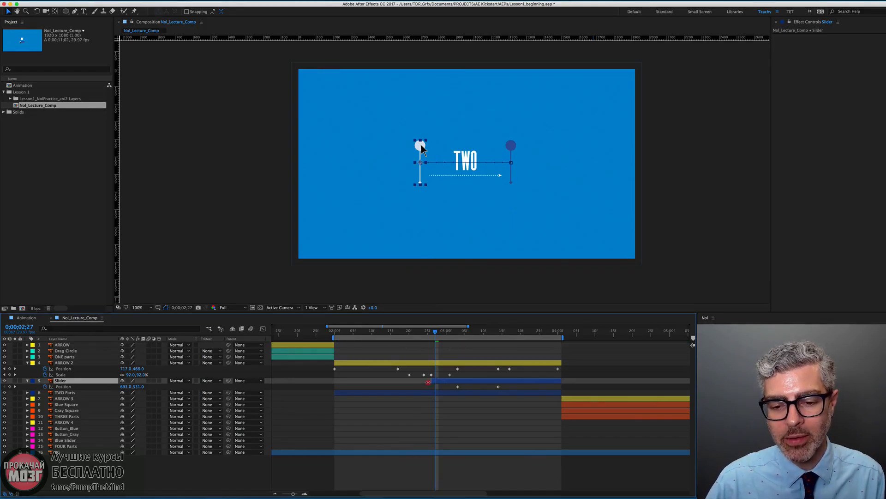
{"action": "key", "text": "super+z"}
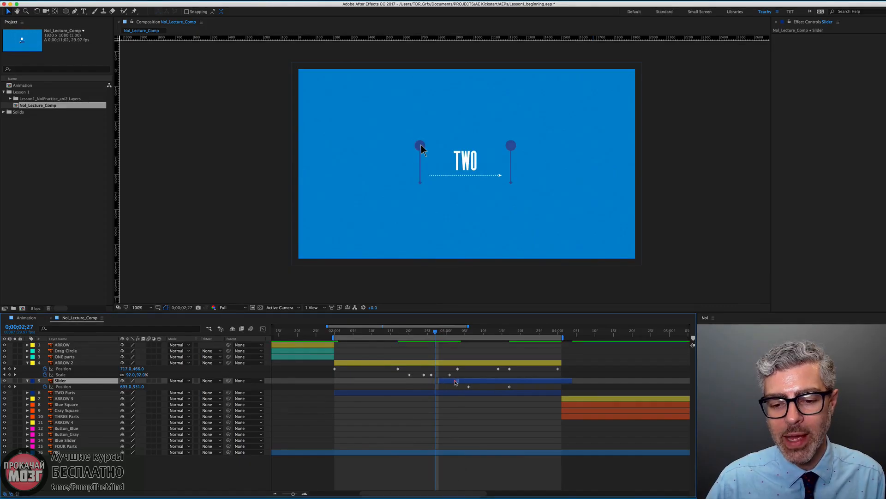
{"action": "key", "text": "super+z"}
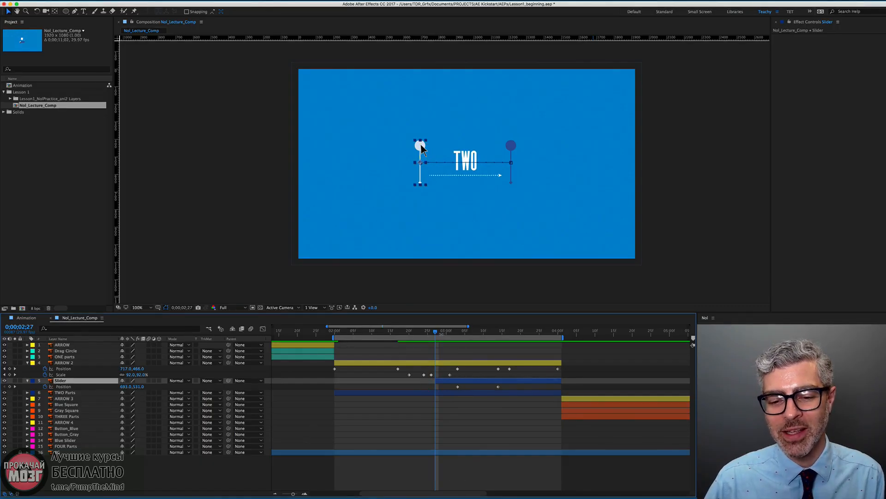
Lengthen the slider drag by moving both layers' starting Position keyframes one frame earlier and their ending ones, plus ARROW 2's hold keyframe, two frames later.
{"action": "left_click_drag", "start_coordinate": [435, 332], "coordinate": [517, 336]}
{"action": "left_click", "coordinate": [512, 369]}
{"action": "left_click_drag", "start_coordinate": [514, 370], "coordinate": [506, 387]}
{"action": "left_click_drag", "start_coordinate": [464, 368], "coordinate": [456, 396]}
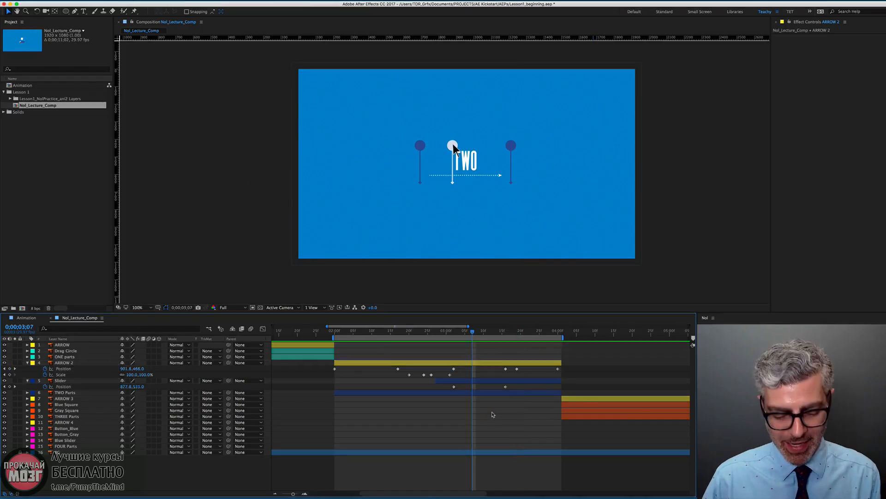
Collapse the ARROW 2 and Slider properties and set the work area to the duration of the ARROW 3 layer.
{"action": "key", "text": "alt"}
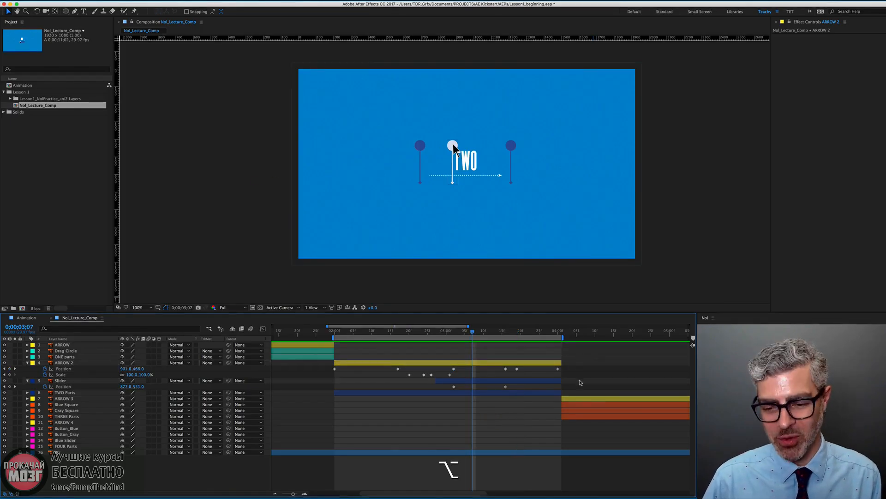
{"action": "scroll", "coordinate": [453, 396], "scroll_direction": "down", "scroll_amount": 4}
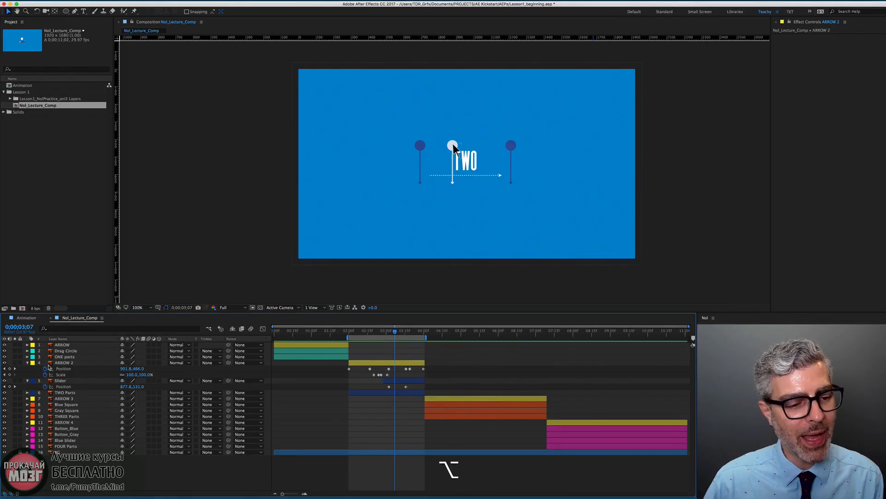
{"action": "left_click", "coordinate": [27, 362]}
{"action": "left_click", "coordinate": [27, 368]}
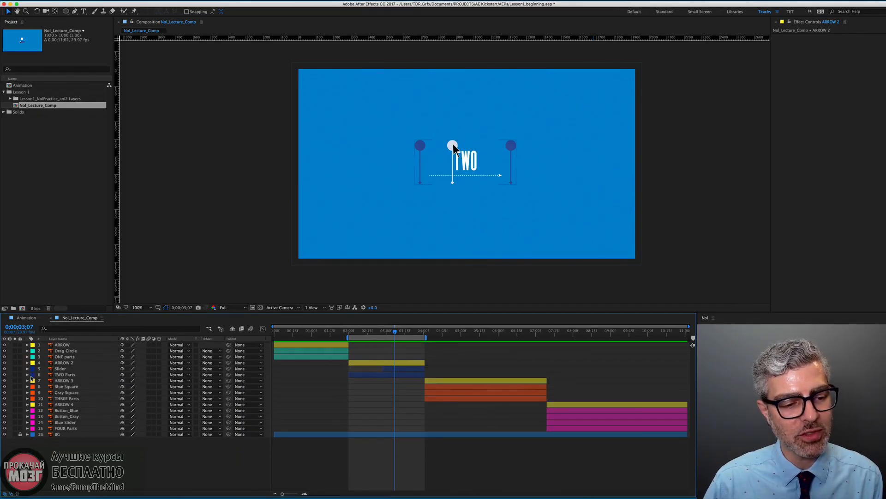
{"action": "left_click", "coordinate": [439, 381]}
{"action": "key", "text": "alt"}
{"action": "key", "text": "alt+super+b"}
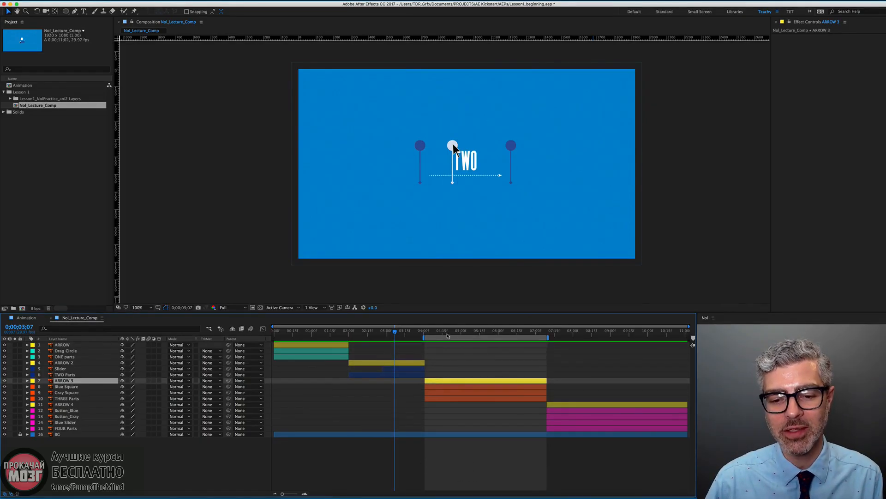
Go to 0;00;04;29 in the THREE section and toggle the rulers off and back on.
{"action": "left_click", "coordinate": [450, 331]}
{"action": "left_click_drag", "start_coordinate": [455, 331], "coordinate": [459, 332]}
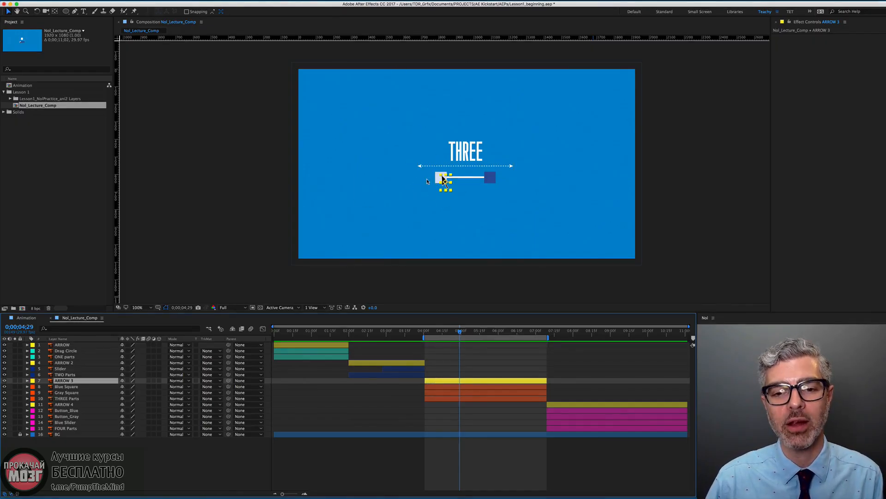
{"action": "scroll", "coordinate": [427, 180], "scroll_direction": "up", "scroll_amount": 5}
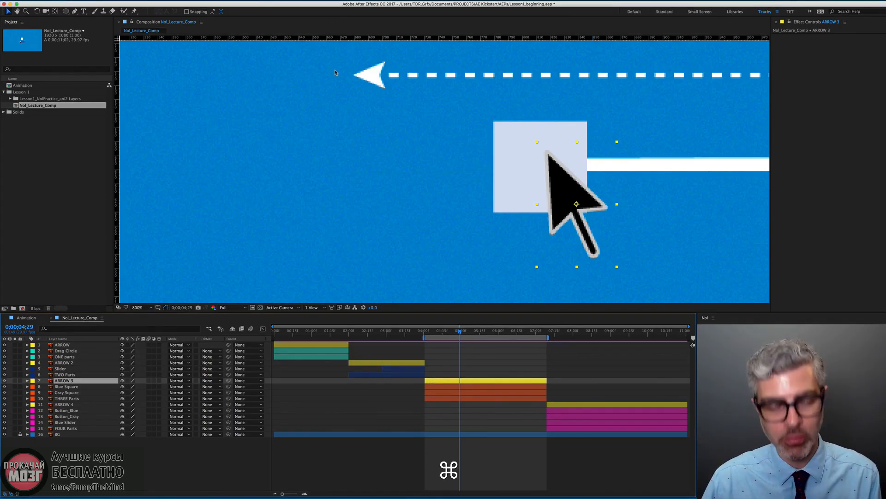
{"action": "key", "text": "super+r"}
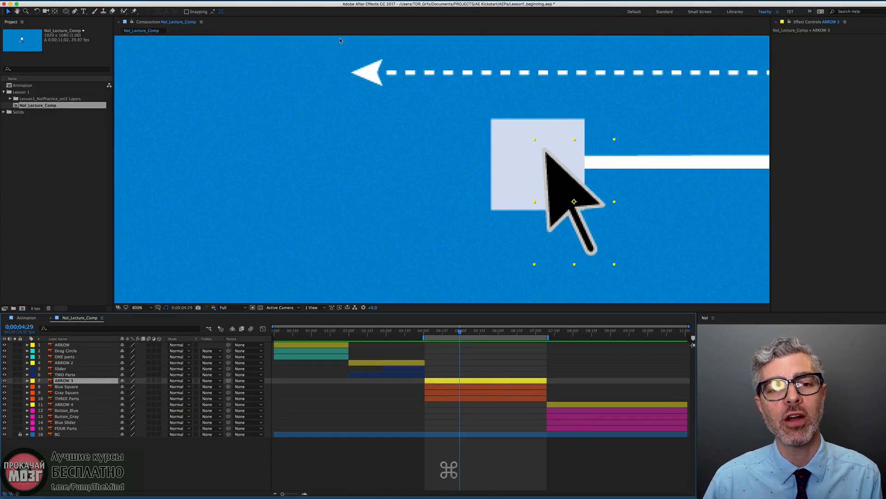
{"action": "key", "text": "super+r"}
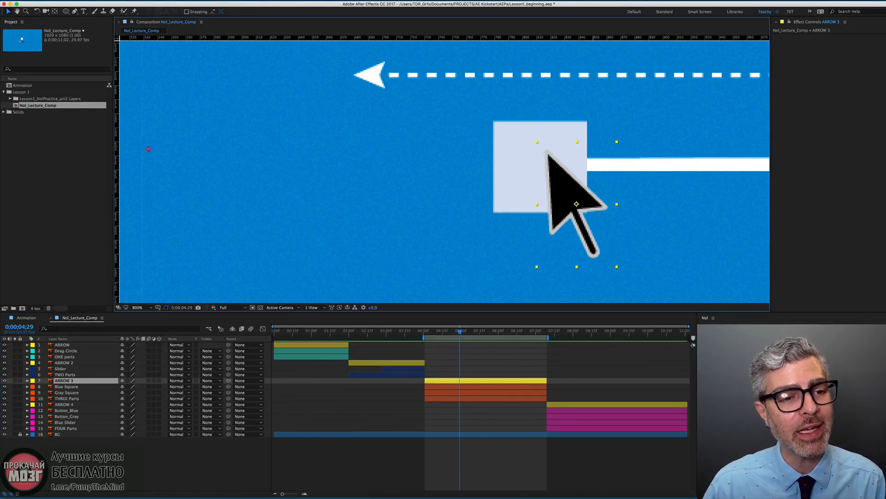
Add a vertical guide and align it precisely with the tip of the dashed line's left arrowhead.
{"action": "left_click_drag", "start_coordinate": [343, 154], "coordinate": [352, 155]}
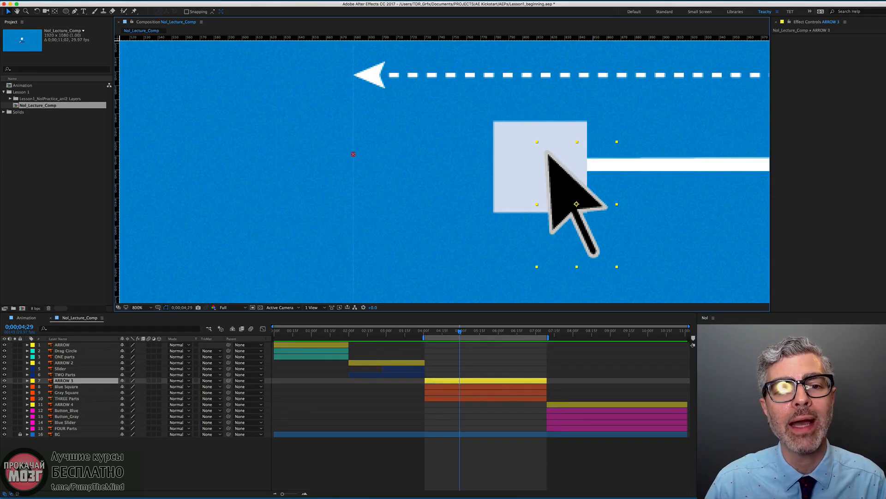
{"action": "left_click_drag", "start_coordinate": [355, 155], "coordinate": [354, 155]}
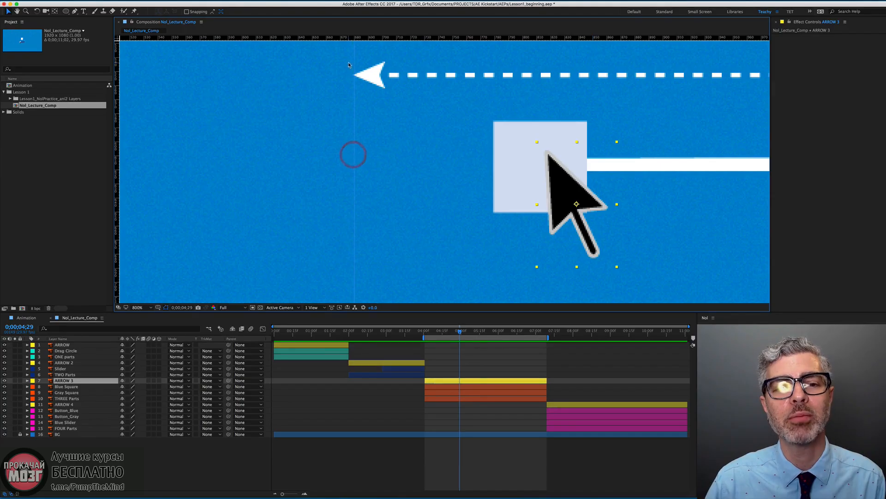
{"action": "scroll", "coordinate": [348, 65], "scroll_direction": "up", "scroll_amount": 2}
{"action": "left_click_drag", "start_coordinate": [393, 64], "coordinate": [411, 231]}
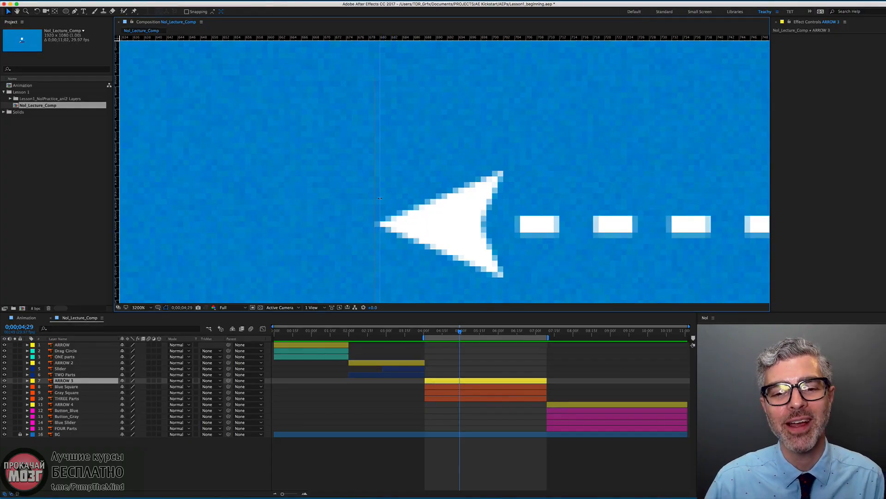
Add a second vertical guide at the tip of the dashed line's right arrowhead.
{"action": "scroll", "coordinate": [381, 204], "scroll_direction": "down", "scroll_amount": 4}
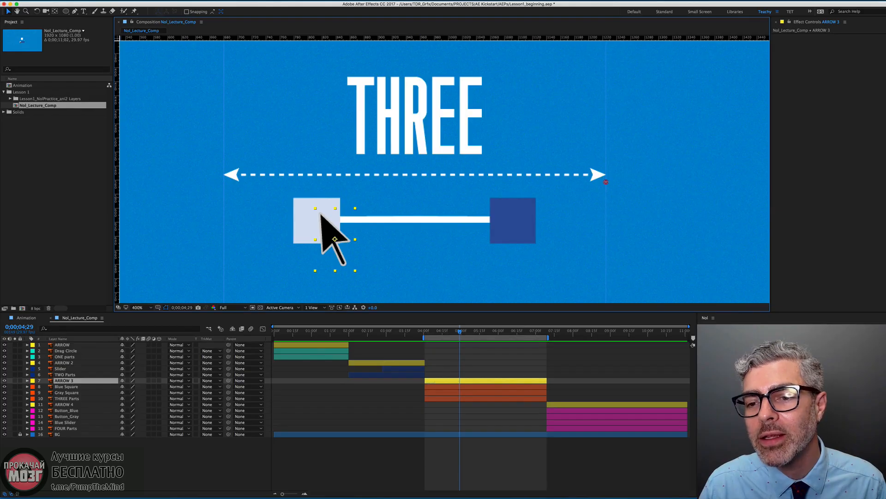
{"action": "scroll", "coordinate": [604, 183], "scroll_direction": "up", "scroll_amount": 2}
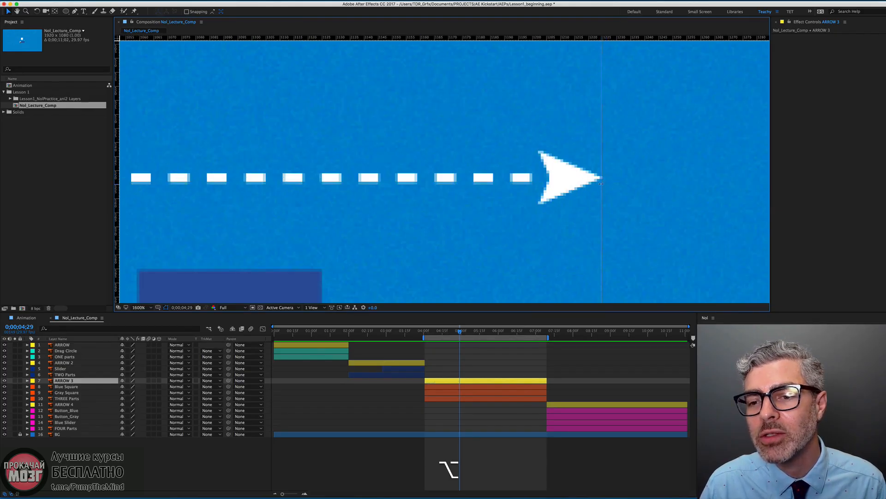
{"action": "scroll", "coordinate": [604, 188], "scroll_direction": "down", "scroll_amount": 3}
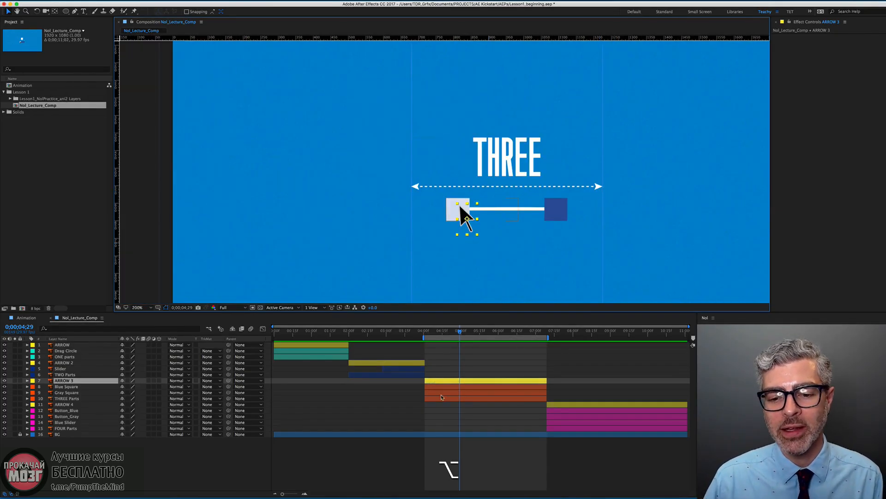
Review the guide display options to check that Snap to Guides is enabled.
{"action": "left_click_drag", "start_coordinate": [507, 164], "coordinate": [476, 146]}
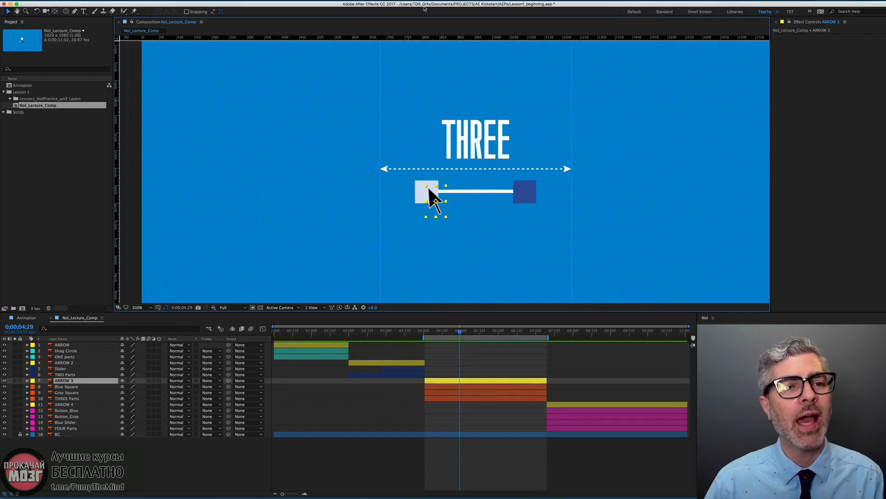
{"action": "left_click", "coordinate": [377, 7]}
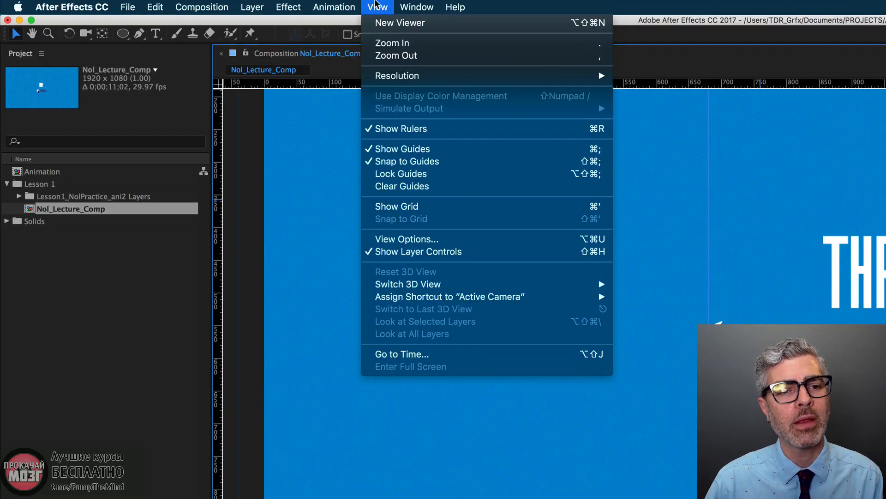
{"action": "left_click", "coordinate": [450, 165]}
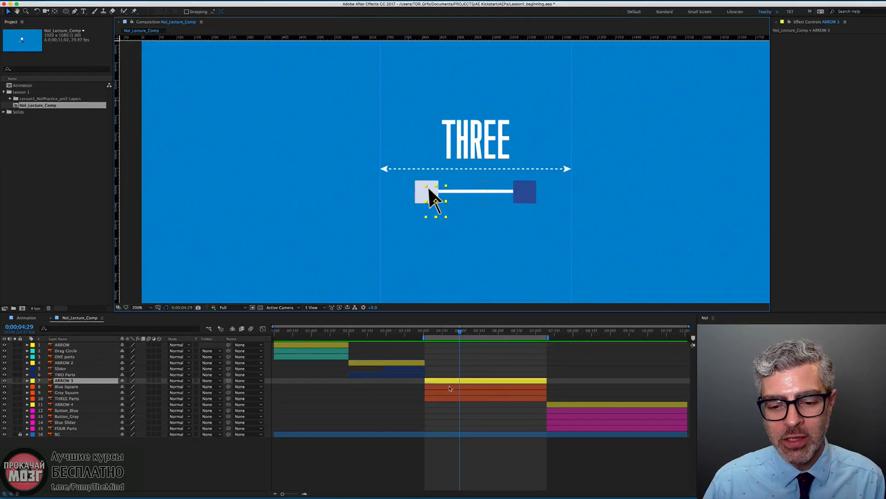
From the start of the THREE section at 0;00;04;01, advance to 0;00;04;16 and add a Position keyframe to ARROW 3.
{"action": "left_click_drag", "start_coordinate": [442, 331], "coordinate": [425, 331]}
{"action": "scroll", "coordinate": [461, 241], "scroll_direction": "down", "scroll_amount": 1}
{"action": "key", "text": "space"}
{"action": "left_click_drag", "start_coordinate": [481, 244], "coordinate": [459, 207]}
{"action": "left_click_drag", "start_coordinate": [426, 332], "coordinate": [425, 334]}
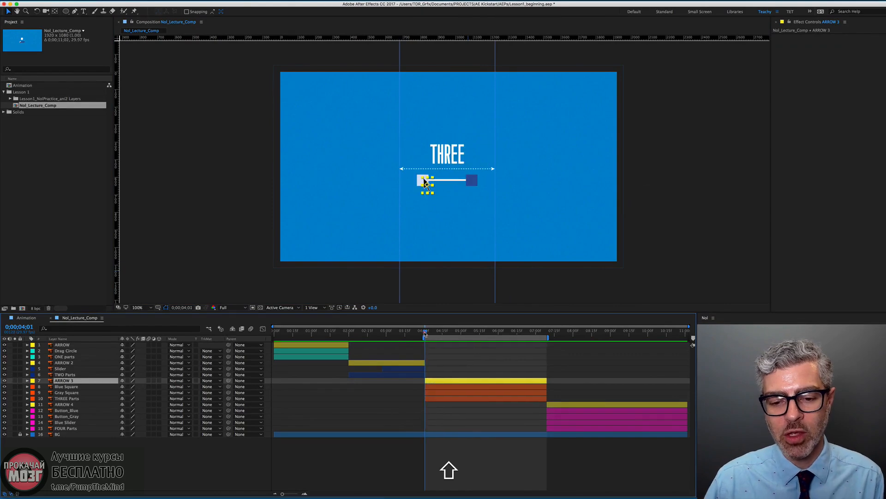
{"action": "key", "text": "shift+Page_Down"}
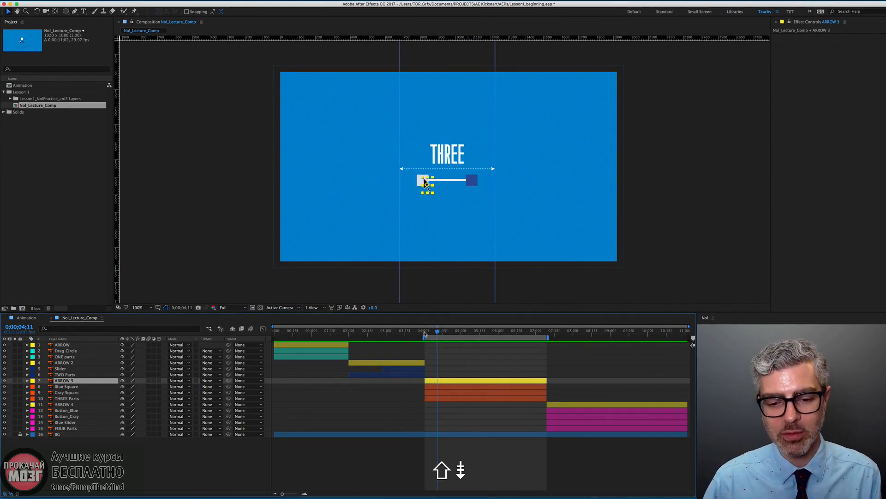
{"action": "key", "text": "Page_Down"}
{"action": "key", "text": "Page_Down"}
{"action": "key", "text": "Page_Down"}
{"action": "key", "text": "Page_Down"}
{"action": "key", "text": "Page_Down"}
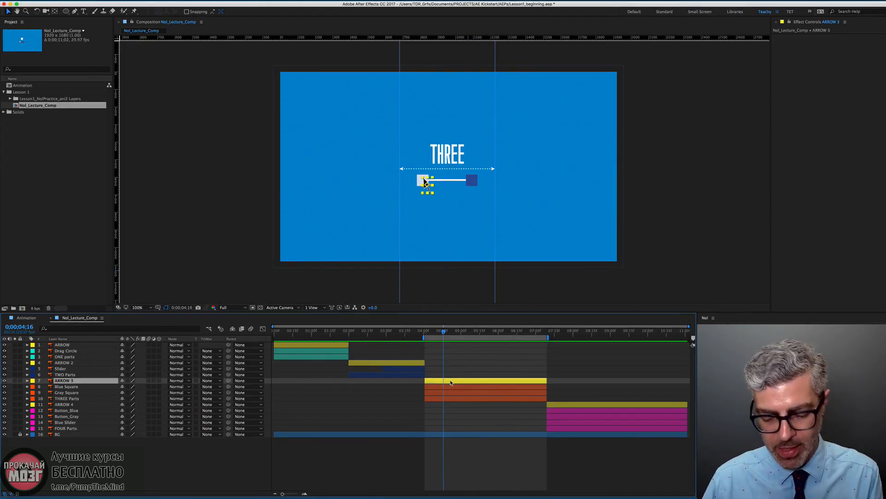
{"action": "key", "text": "p"}
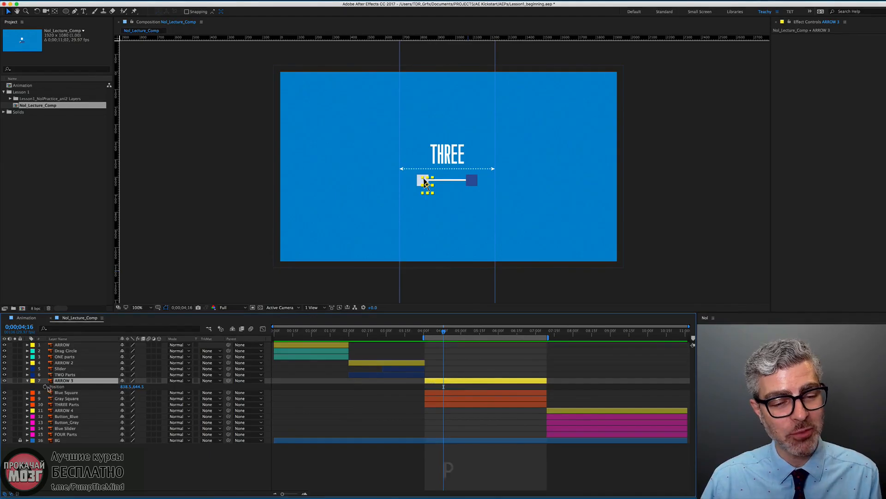
{"action": "left_click", "coordinate": [45, 386]}
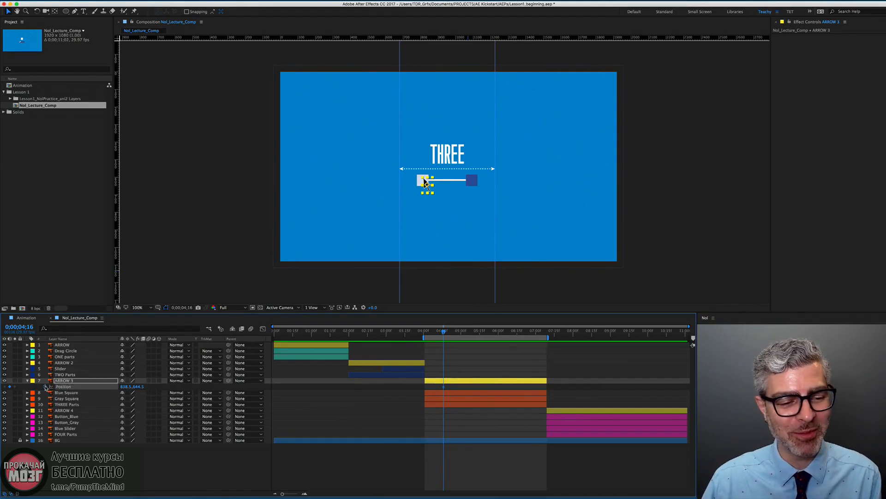
At 0;00;04;01, keyframe ARROW 3 just outside the left edge of the frame, then return to its keyframe at 0;00;04;16.
{"action": "left_click_drag", "start_coordinate": [442, 332], "coordinate": [431, 335]}
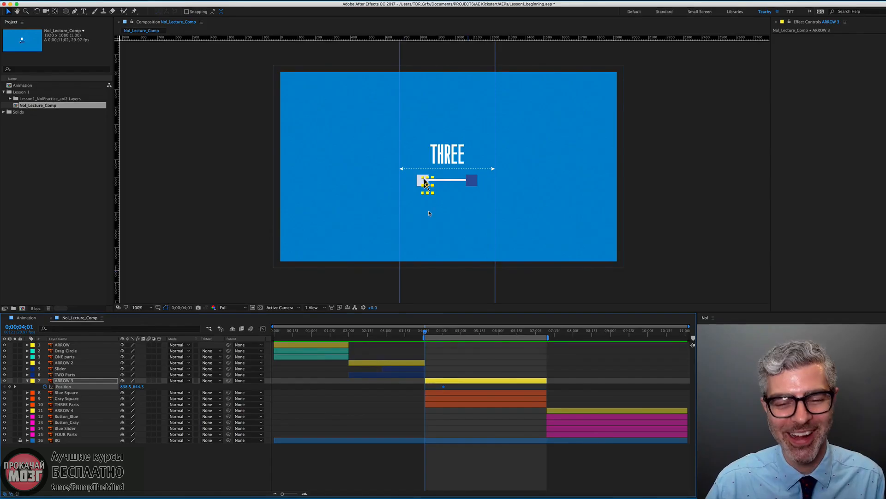
{"action": "left_click_drag", "start_coordinate": [425, 184], "coordinate": [252, 202]}
{"action": "left_click", "coordinate": [444, 332], "text": "shift"}
{"action": "mouse_move", "coordinate": [443, 332]}
{"action": "left_mouse_down"}
{"action": "mouse_move", "coordinate": [430, 332]}
{"action": "mouse_move", "coordinate": [444, 331]}
{"action": "left_mouse_up"}
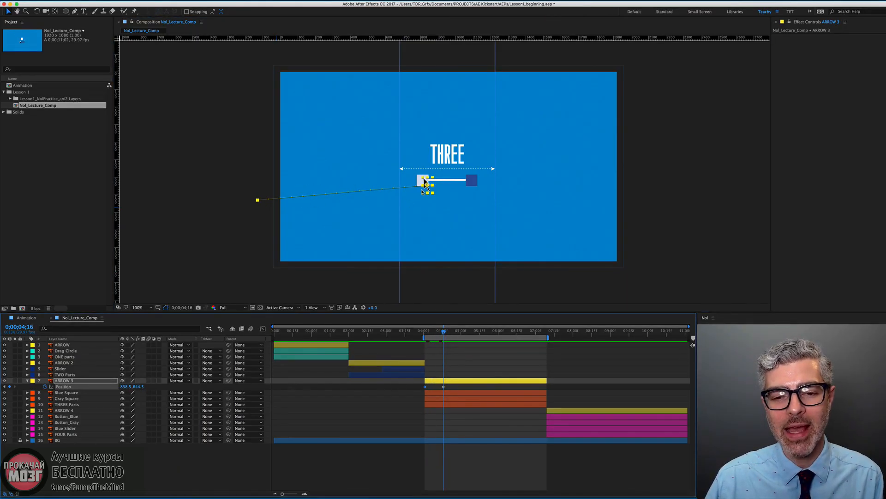
Paste a copy of ARROW 3's 0;00;04;16 Position keyframe at 0;00;04;19 so the arrow pauses on the gray square.
{"action": "left_click_drag", "start_coordinate": [444, 333], "coordinate": [446, 339]}
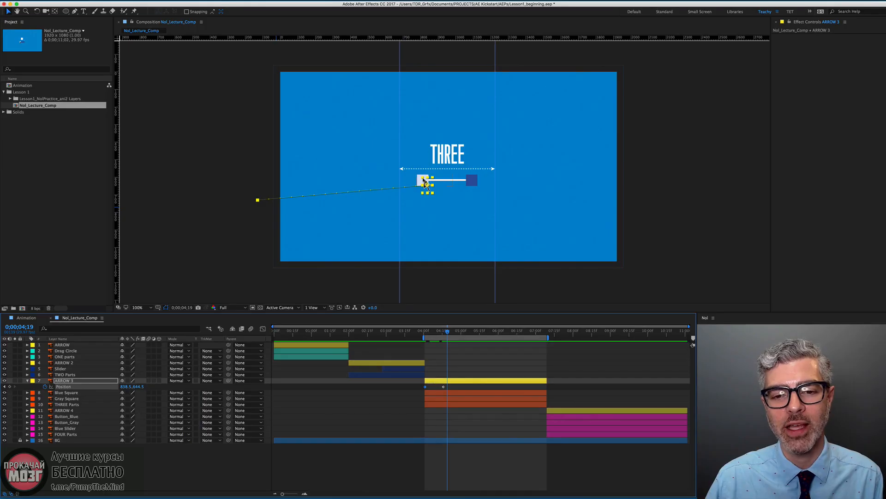
{"action": "left_click_drag", "start_coordinate": [437, 392], "coordinate": [447, 382]}
{"action": "key", "text": "super+v"}
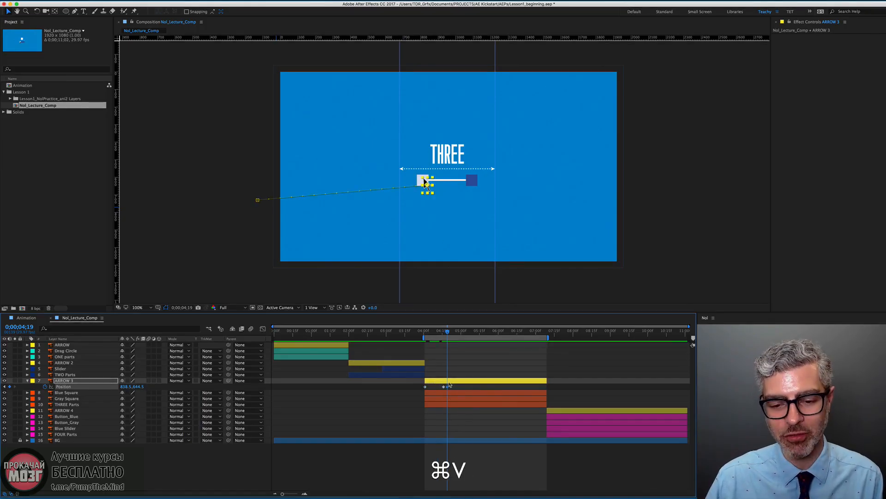
Add a Position keyframe to the Gray Square layer at 0;00;04;19.
{"action": "left_click", "coordinate": [455, 395]}
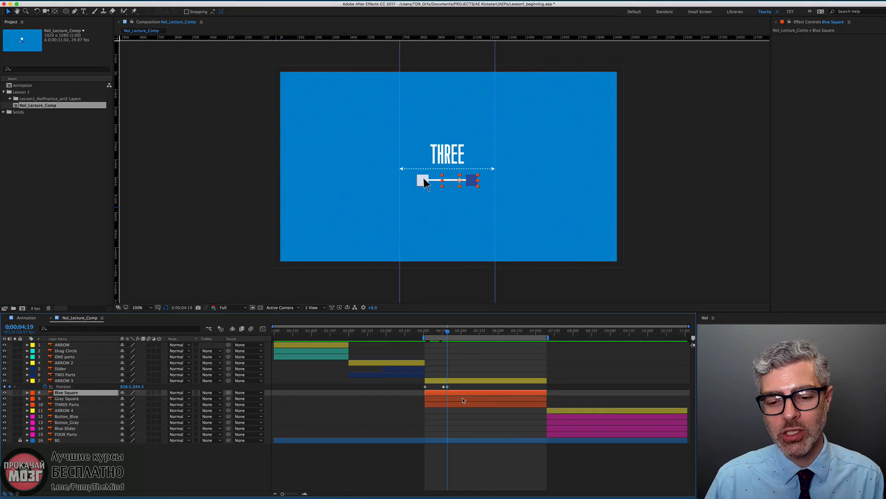
{"action": "left_click", "coordinate": [464, 400]}
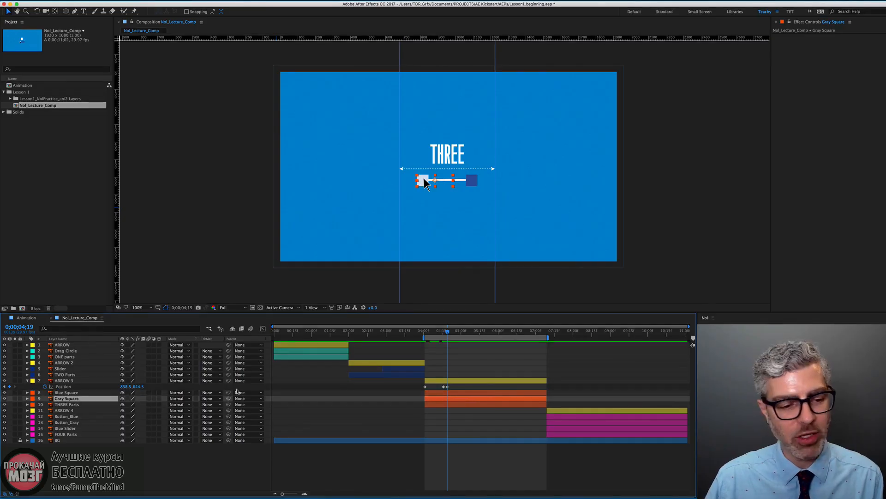
{"action": "key", "text": "p"}
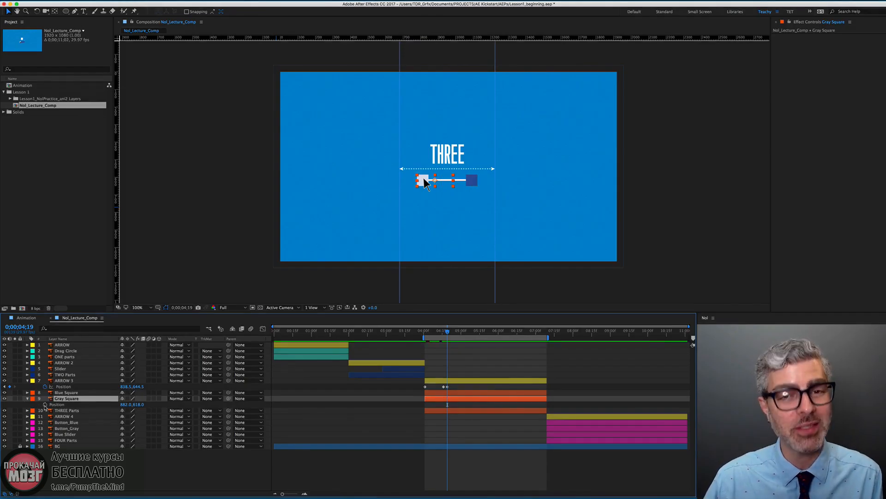
{"action": "left_click", "coordinate": [44, 404]}
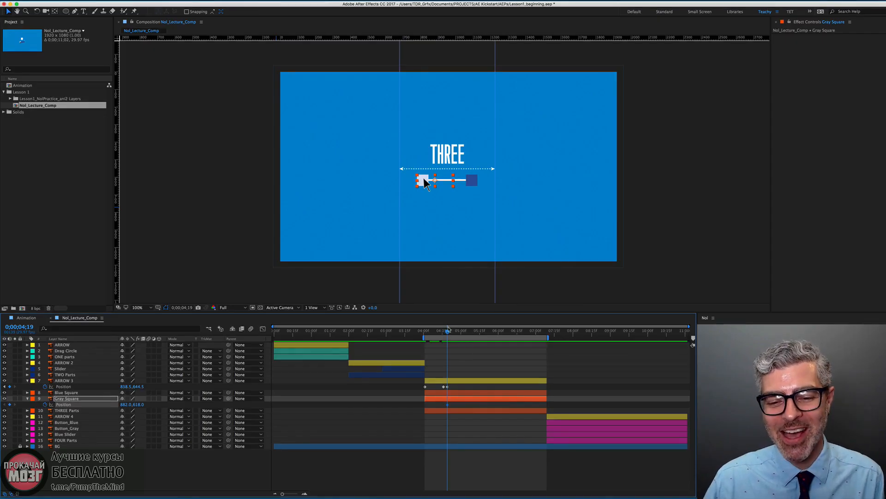
At 0;00;05;02, move ARROW 3 and Gray Square together to the left until the square's outer edge meets the left guide.
{"action": "key", "text": "shift"}
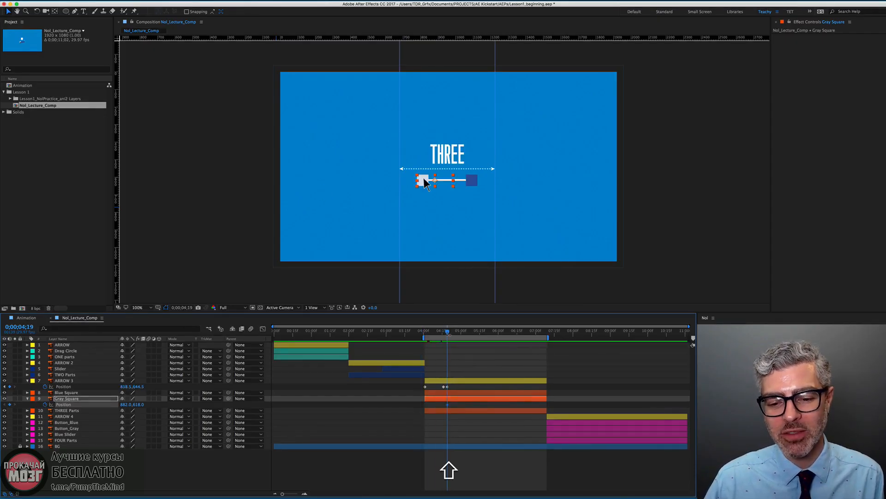
{"action": "left_click_drag", "start_coordinate": [448, 331], "coordinate": [466, 333]}
{"action": "key", "text": "Page_Up"}
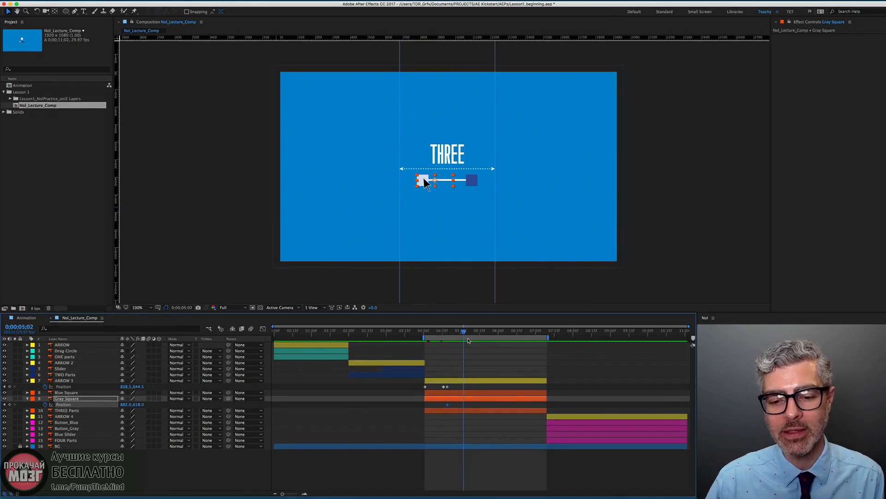
{"action": "left_click", "coordinate": [457, 401]}
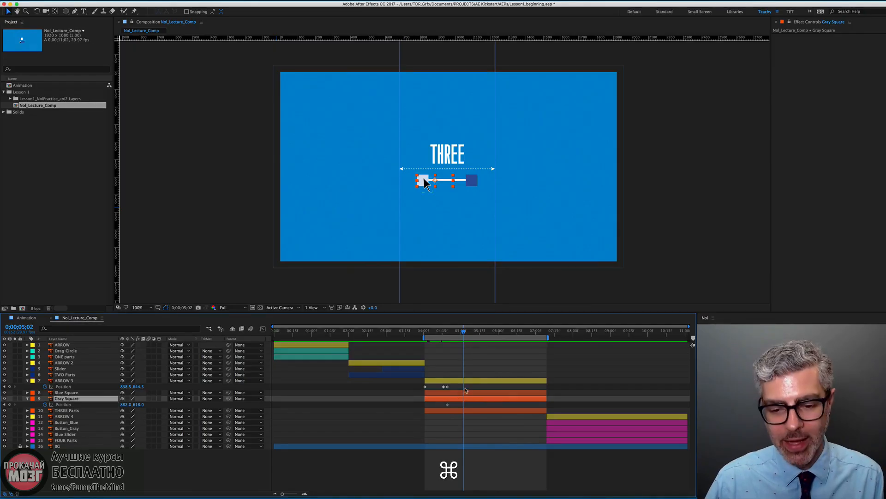
{"action": "left_click", "coordinate": [466, 382], "text": "super"}
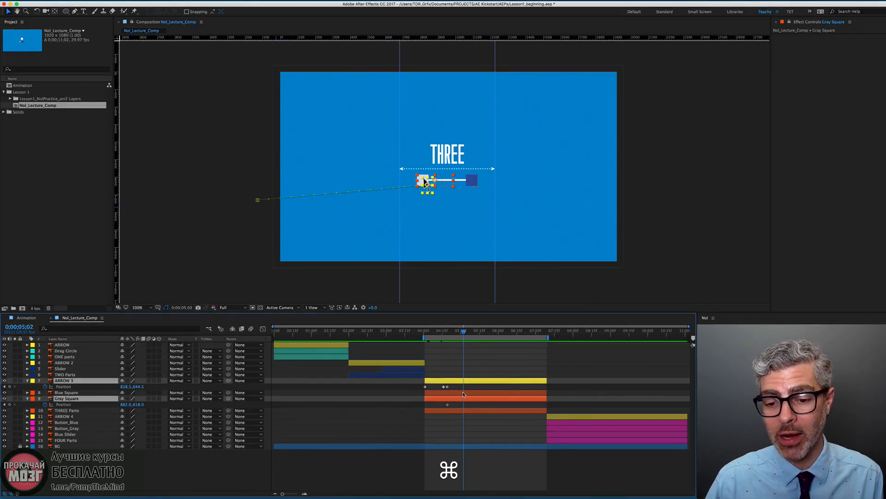
{"action": "left_click", "coordinate": [473, 363]}
{"action": "left_click", "coordinate": [473, 400]}
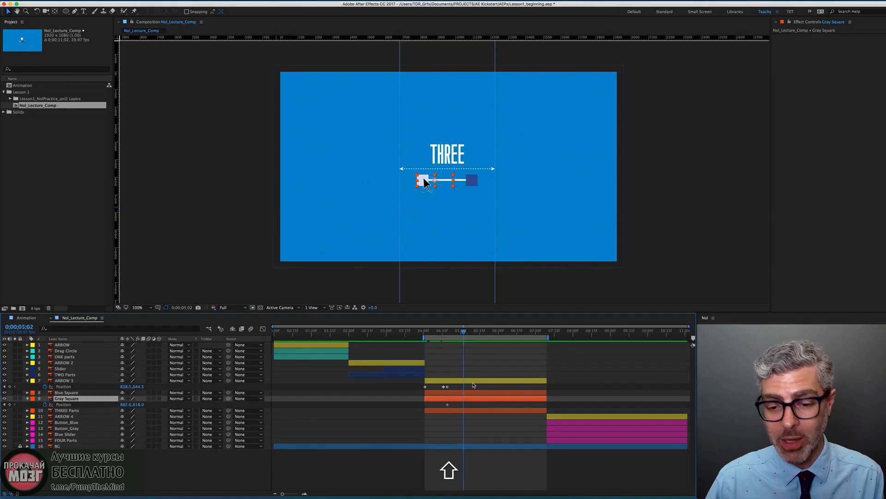
{"action": "left_click", "coordinate": [473, 382], "text": "shift"}
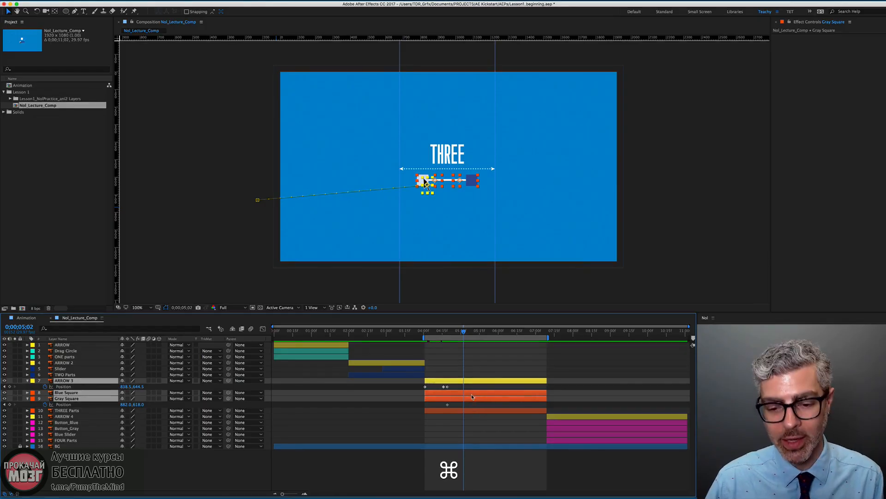
{"action": "left_click", "coordinate": [472, 394], "text": "super"}
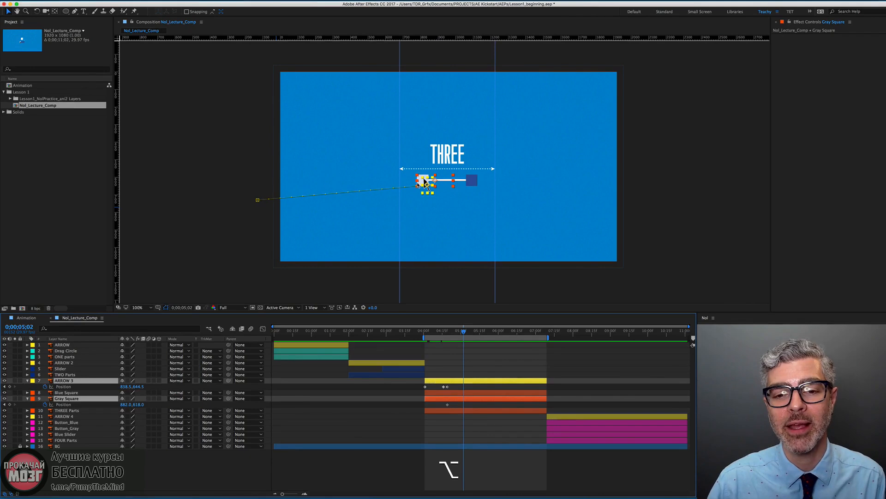
{"action": "scroll", "coordinate": [418, 184], "scroll_direction": "up", "scroll_amount": 1}
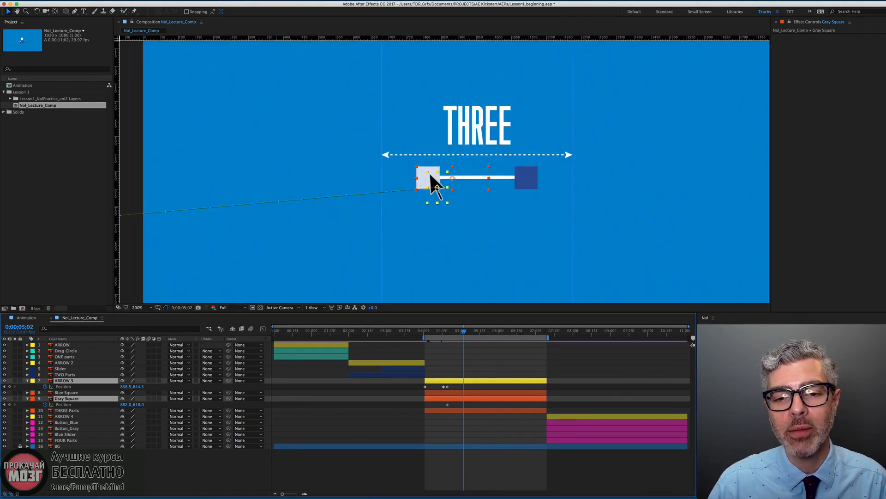
{"action": "left_click_drag", "start_coordinate": [431, 176], "coordinate": [396, 175]}
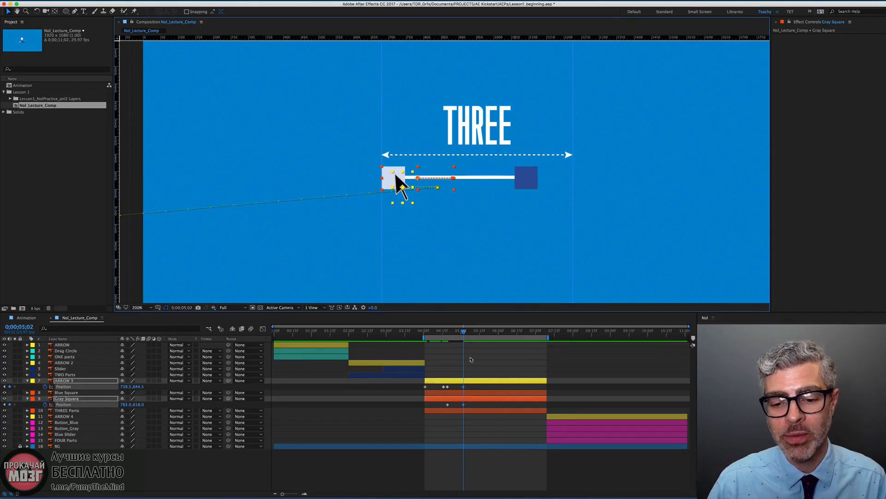
Paste a copy of ARROW 3's 0;00;05;02 Position keyframe at 0;00;05;08 so the arrow holds in place.
{"action": "mouse_move", "coordinate": [464, 331]}
{"action": "left_mouse_down"}
{"action": "mouse_move", "coordinate": [427, 331]}
{"action": "mouse_move", "coordinate": [471, 331]}
{"action": "left_mouse_up"}
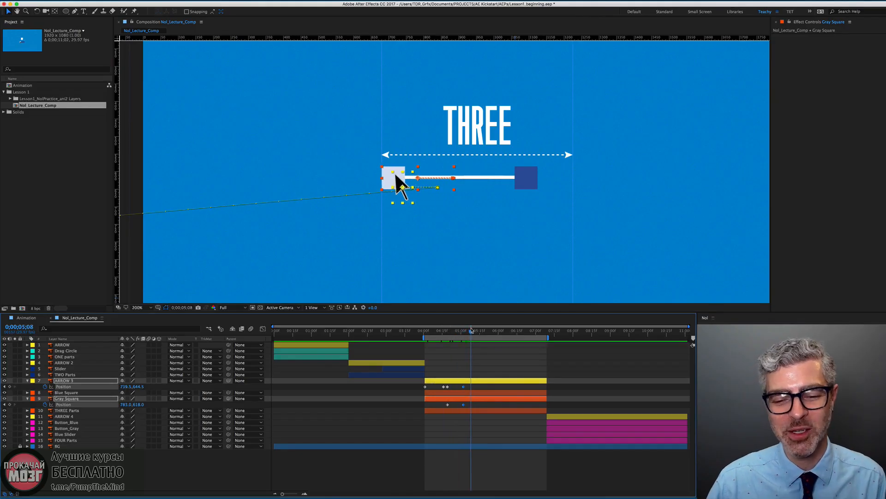
{"action": "left_click", "coordinate": [464, 387]}
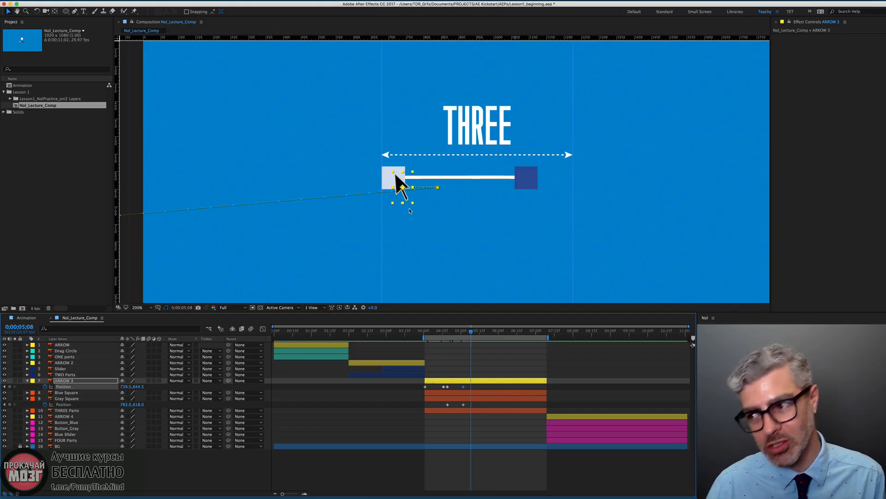
{"action": "key", "text": "super+v"}
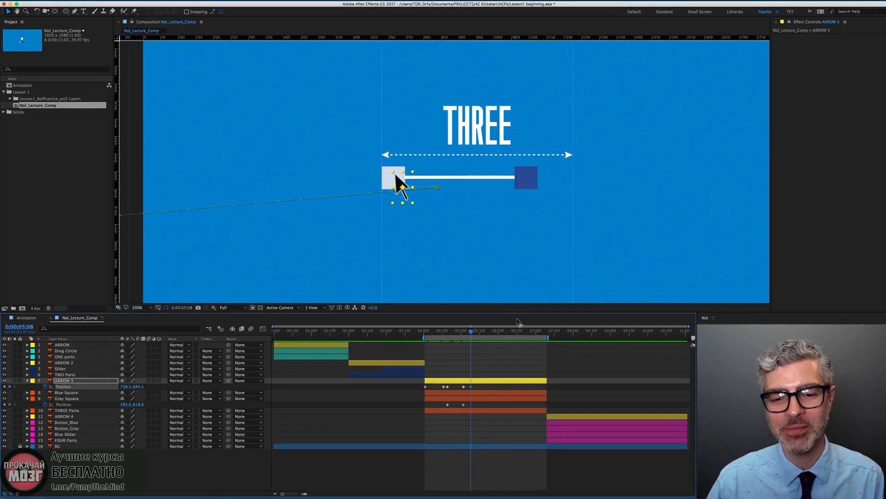
Move ARROW 3 onto the blue square at 0;00;05;20 and hold it there with a copied Position keyframe at 0;00;05;23.
{"action": "left_click_drag", "start_coordinate": [471, 332], "coordinate": [486, 333]}
{"action": "left_click_drag", "start_coordinate": [396, 174], "coordinate": [534, 187]}
{"action": "key", "text": "shift"}
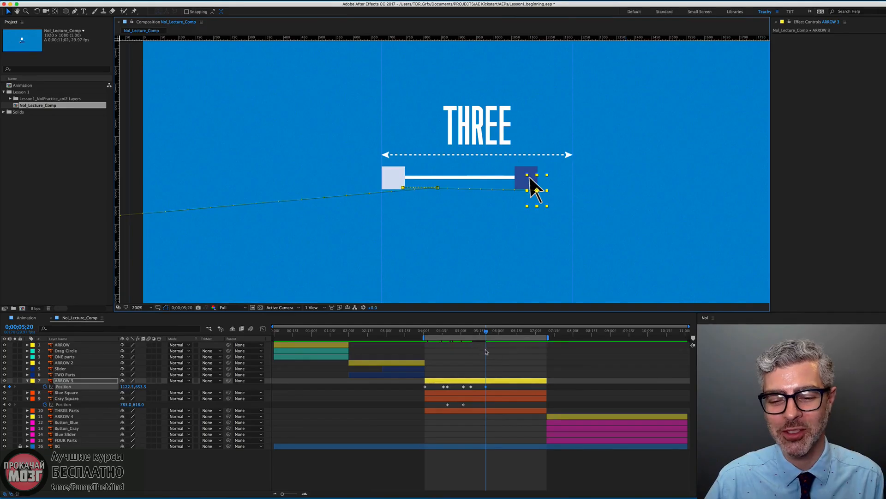
{"action": "mouse_move", "coordinate": [486, 332]}
{"action": "left_mouse_down"}
{"action": "mouse_move", "coordinate": [476, 333]}
{"action": "mouse_move", "coordinate": [492, 335]}
{"action": "left_mouse_up"}
{"action": "key", "text": "super+v"}
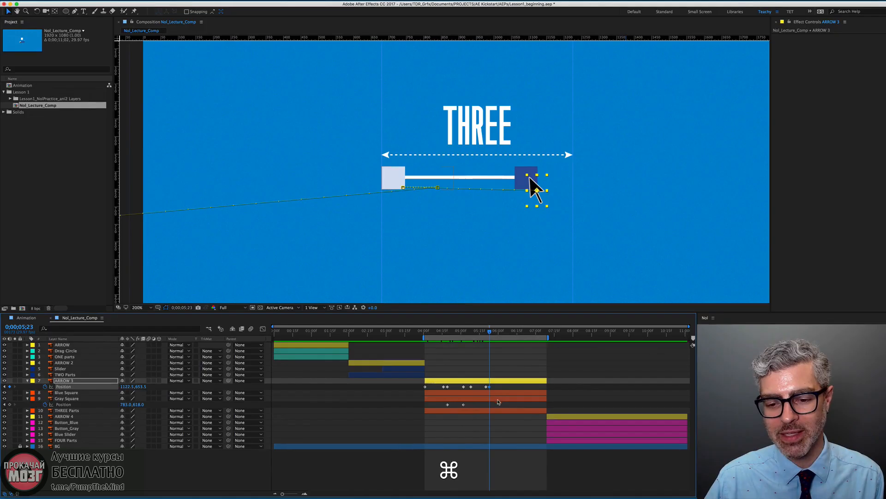
Add a Position keyframe to the Blue Square layer at 0;00;05;23.
{"action": "left_click", "coordinate": [498, 394]}
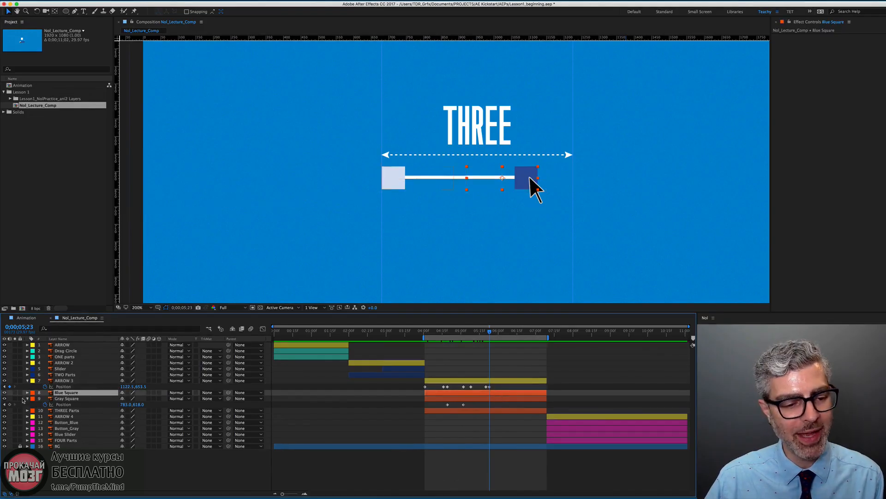
{"action": "key", "text": "p"}
{"action": "left_click", "coordinate": [45, 398]}
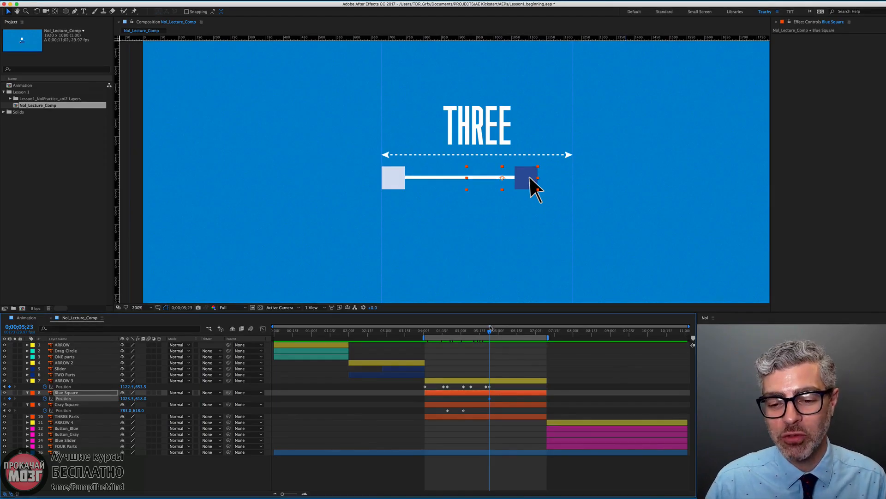
At 0;00;06;09, move ARROW 3 and Blue Square together to the right until the square's outer edge meets the right guide.
{"action": "left_click_drag", "start_coordinate": [495, 332], "coordinate": [510, 331]}
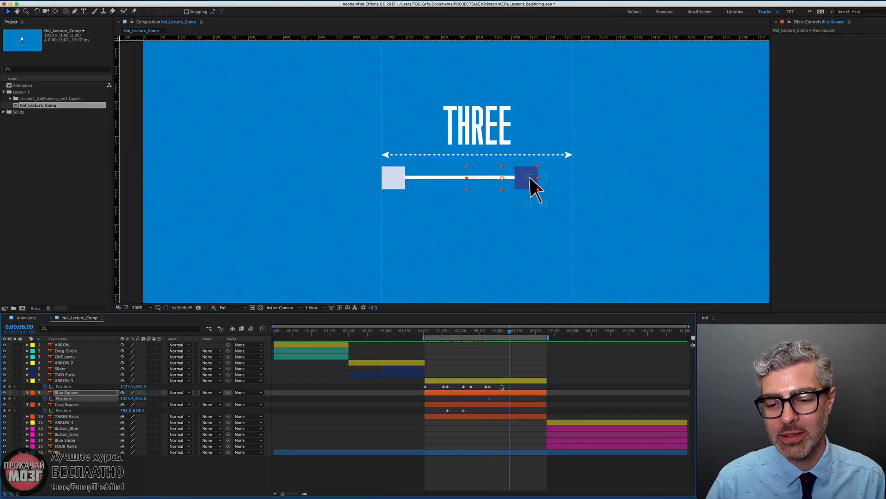
{"action": "left_click", "coordinate": [519, 392]}
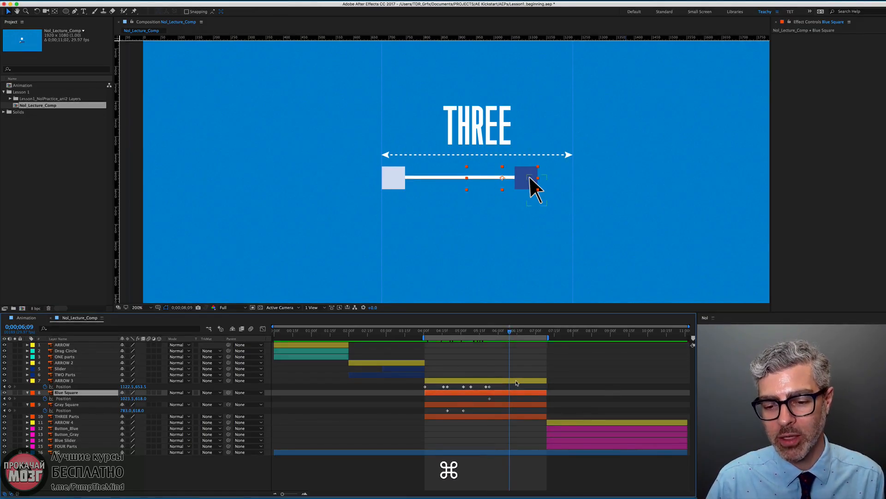
{"action": "left_click", "coordinate": [517, 382], "text": "super"}
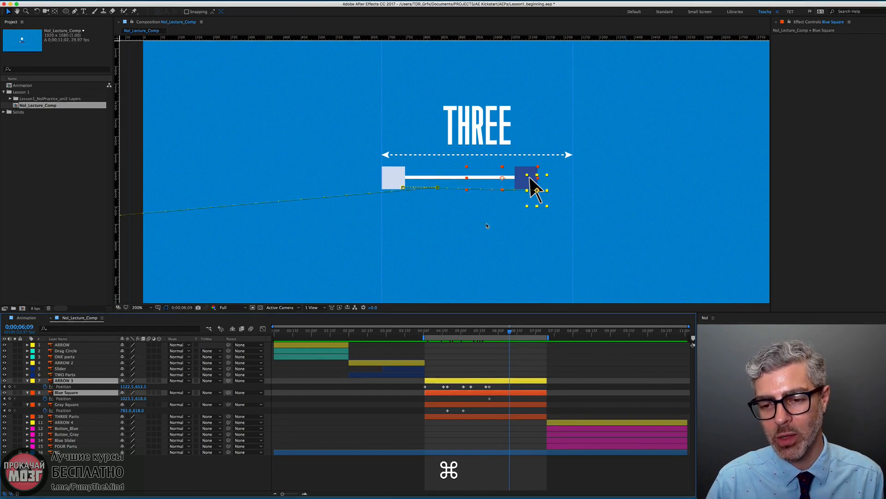
{"action": "left_click_drag", "start_coordinate": [530, 178], "coordinate": [565, 178]}
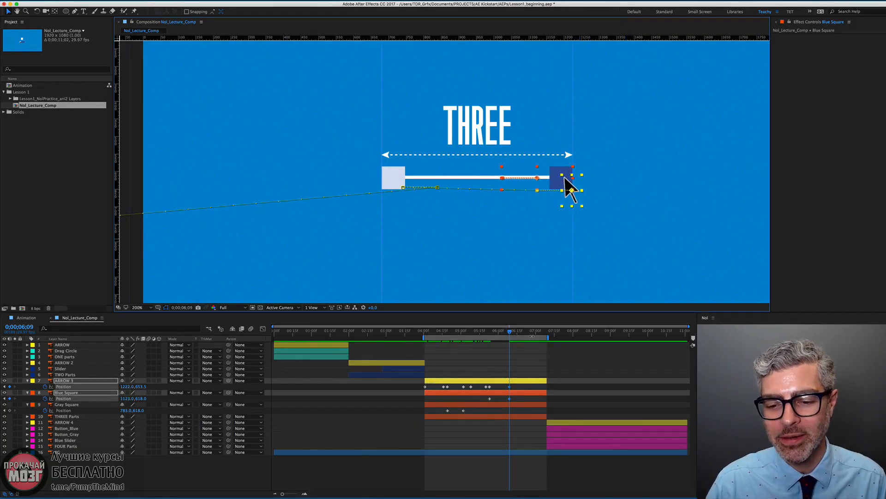
Hold ARROW 3 in place by pasting a copy of its 0;00;06;09 Position keyframe at 0;00;06;13.
{"action": "left_click", "coordinate": [513, 332]}
{"action": "left_click_drag", "start_coordinate": [514, 332], "coordinate": [516, 333]}
{"action": "left_click", "coordinate": [516, 387]}
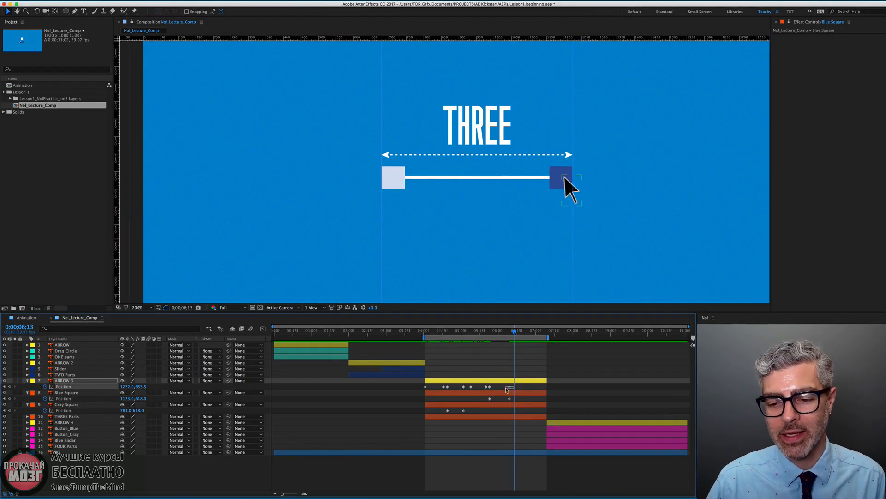
{"action": "key", "text": "super+v"}
Hide the guides and, at ARROW 3's out point 0;00;07;08, move the arrow past the frame's right edge to about 2056, 713.
{"action": "key", "text": "o"}
{"action": "scroll", "coordinate": [562, 224], "scroll_direction": "down", "scroll_amount": 2}
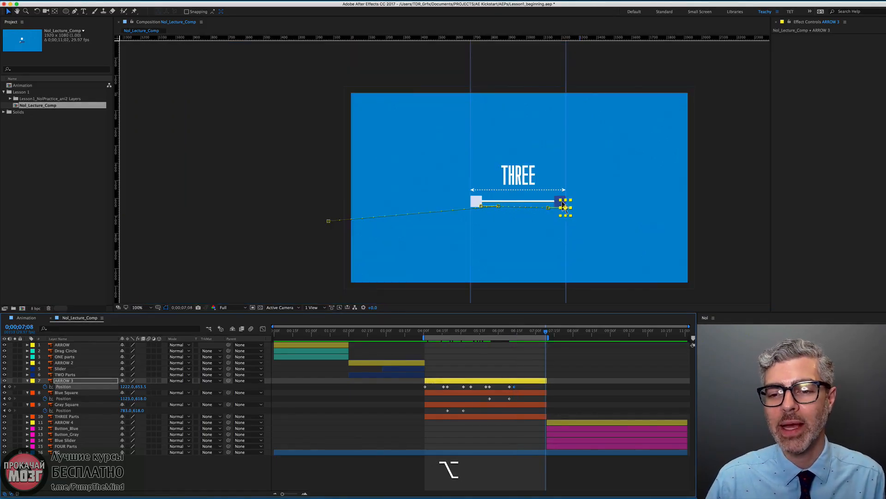
{"action": "key", "text": "super+z"}
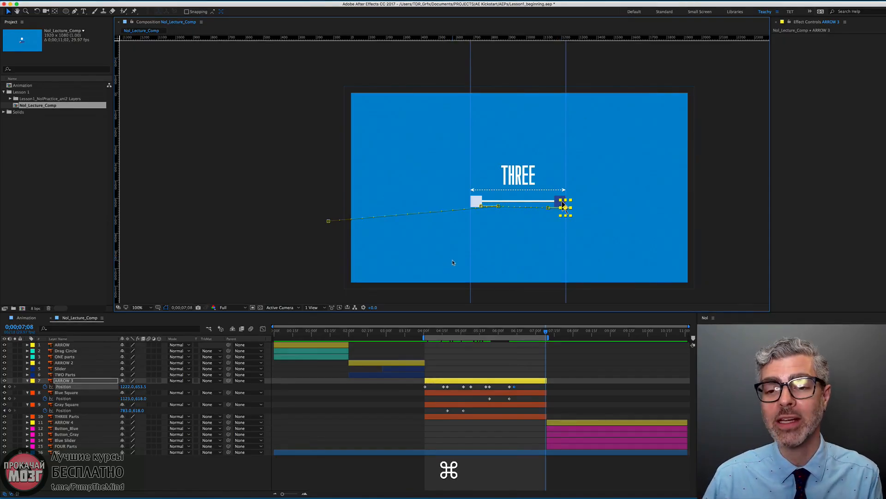
{"action": "key", "text": "super+semicolon"}
{"action": "key", "text": "super+semicolon"}
{"action": "key", "text": "super+semicolon"}
{"action": "key", "text": "super+semicolon"}
{"action": "key", "text": "super+semicolon"}
{"action": "key", "text": "super+semicolon"}
{"action": "key", "text": "super+semicolon"}
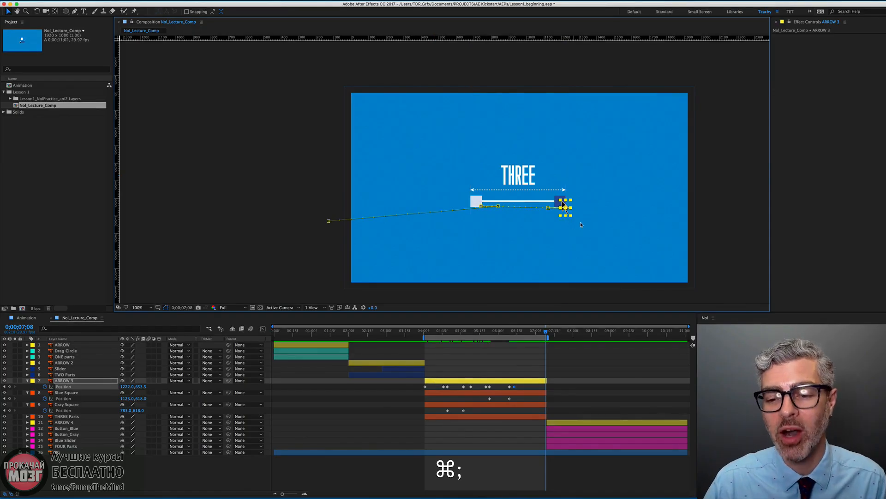
{"action": "left_click_drag", "start_coordinate": [567, 207], "coordinate": [705, 216]}
{"action": "key", "text": "space"}
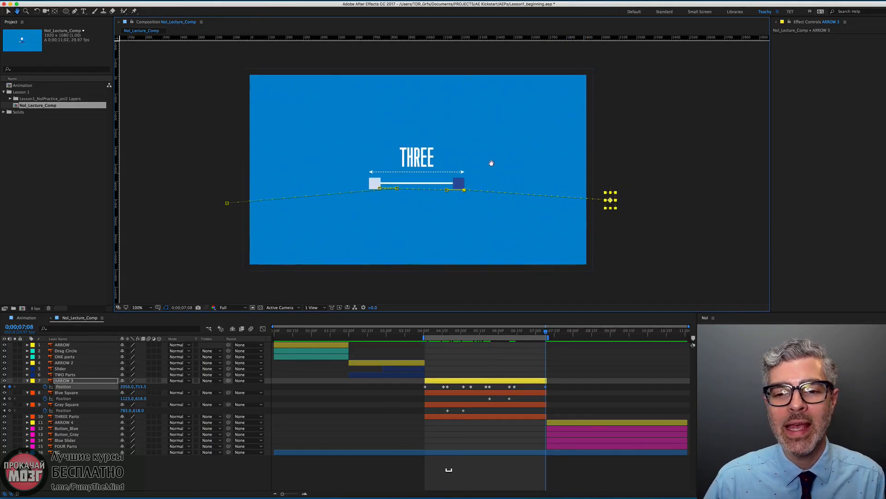
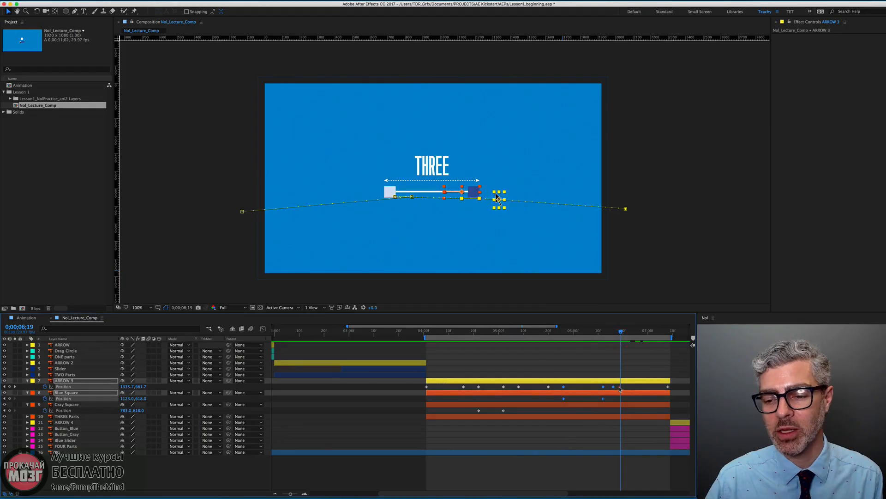
Lengthen ARROW 3's hold after the blue square drag by shifting its second hold keyframe a few frames later.
{"action": "left_click", "coordinate": [626, 387]}
{"action": "left_click_drag", "start_coordinate": [613, 387], "coordinate": [619, 387]}
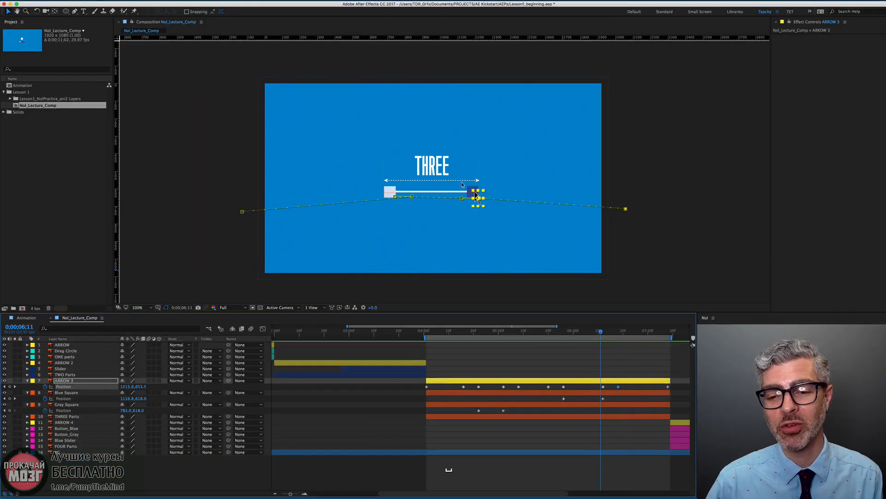
{"action": "left_click_drag", "start_coordinate": [600, 331], "coordinate": [573, 332]}
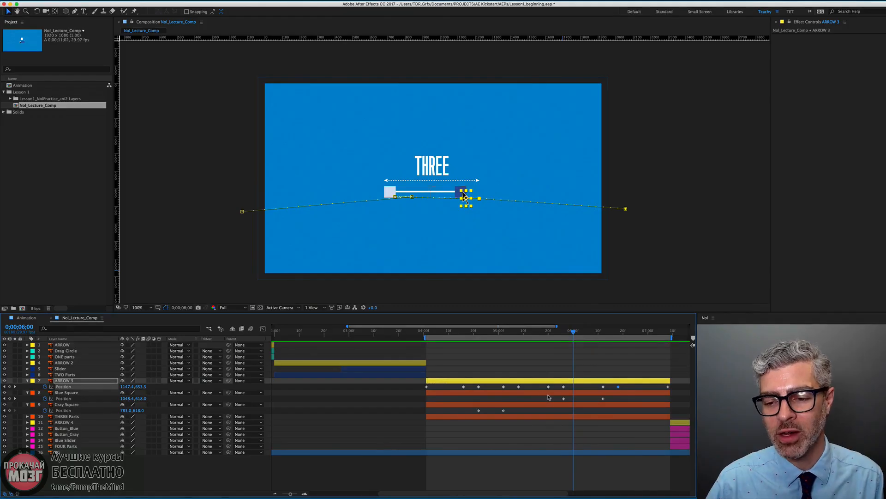
Shorten the blue square drag by tightening the matching ARROW 3 and Blue Square Position keyframes, and preview the timing.
{"action": "left_click_drag", "start_coordinate": [625, 386], "coordinate": [591, 410]}
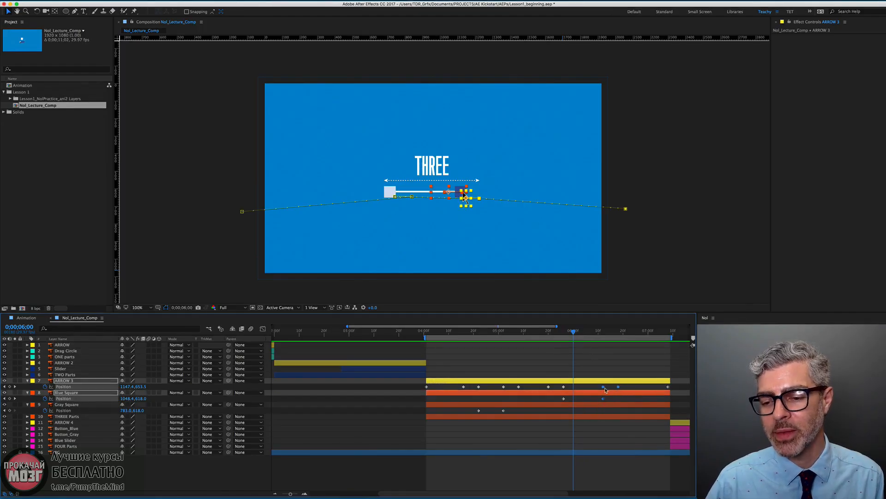
{"action": "mouse_move", "coordinate": [620, 389]}
{"action": "left_mouse_down"}
{"action": "mouse_move", "coordinate": [586, 391]}
{"action": "mouse_move", "coordinate": [609, 389]}
{"action": "left_mouse_up"}
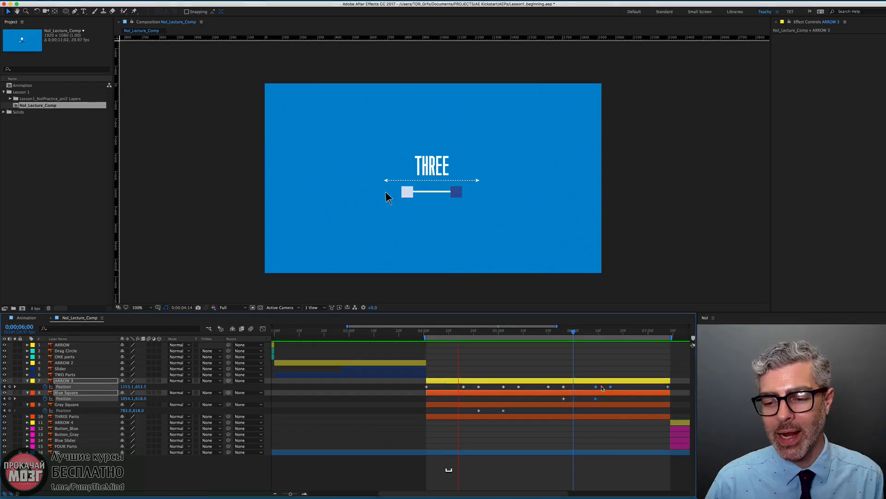
{"action": "key", "text": "space"}
{"action": "mouse_move", "coordinate": [589, 385]}
{"action": "left_mouse_down"}
{"action": "mouse_move", "coordinate": [598, 403]}
{"action": "mouse_move", "coordinate": [567, 401]}
{"action": "mouse_move", "coordinate": [595, 399]}
{"action": "left_mouse_up"}
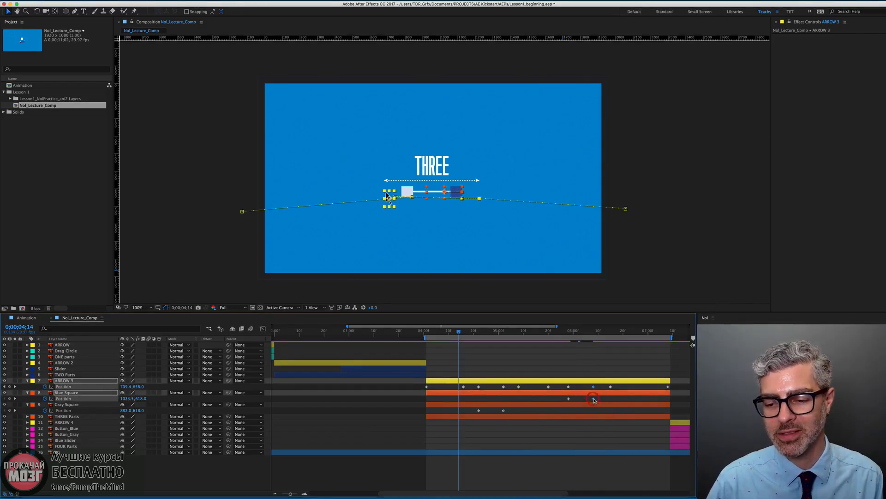
{"action": "key", "text": "space"}
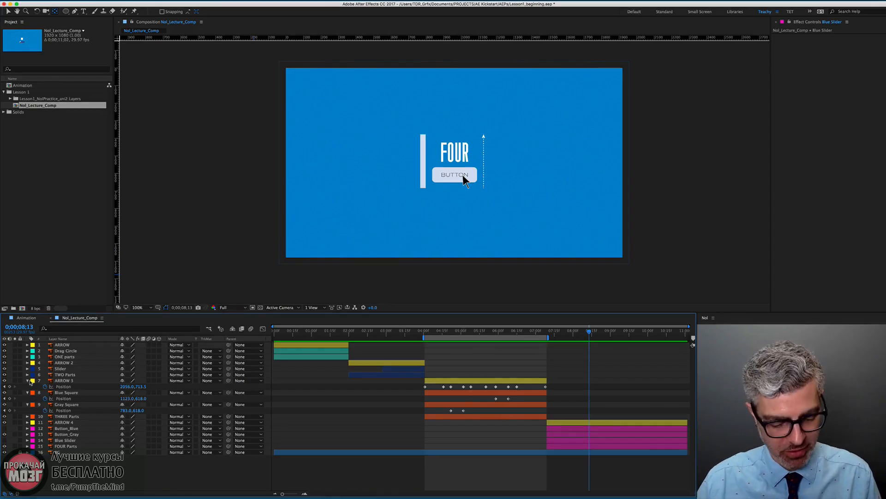
Collapse the open properties of all layers and clear the selection.
{"action": "key", "text": "super+a"}
{"action": "left_click", "coordinate": [27, 380]}
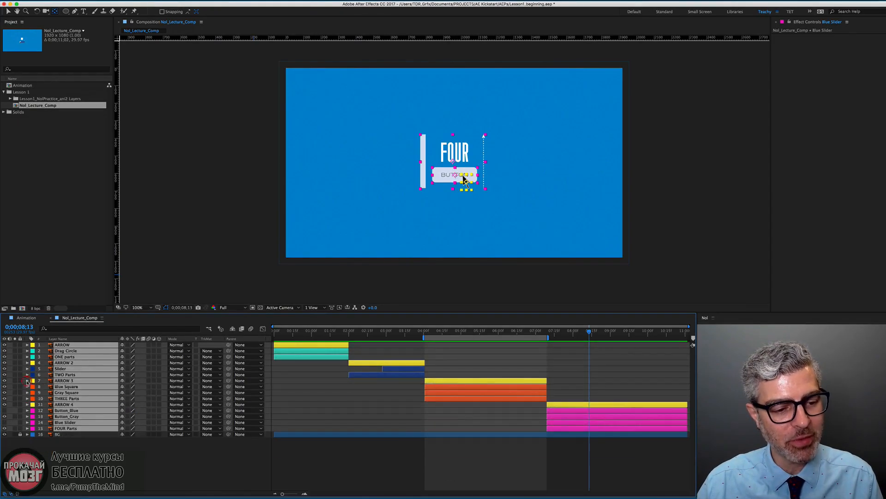
{"action": "left_click", "coordinate": [541, 477]}
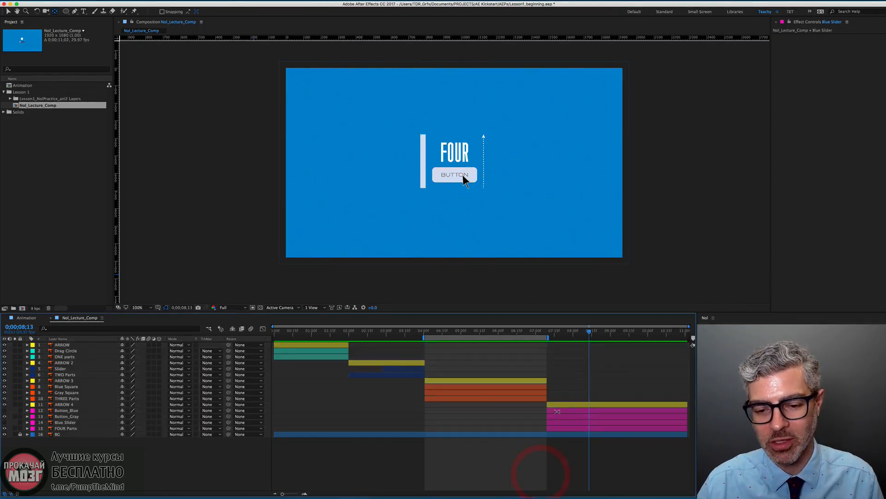
Set the work area to the duration of the ARROW 4 layer.
{"action": "left_click", "coordinate": [575, 405]}
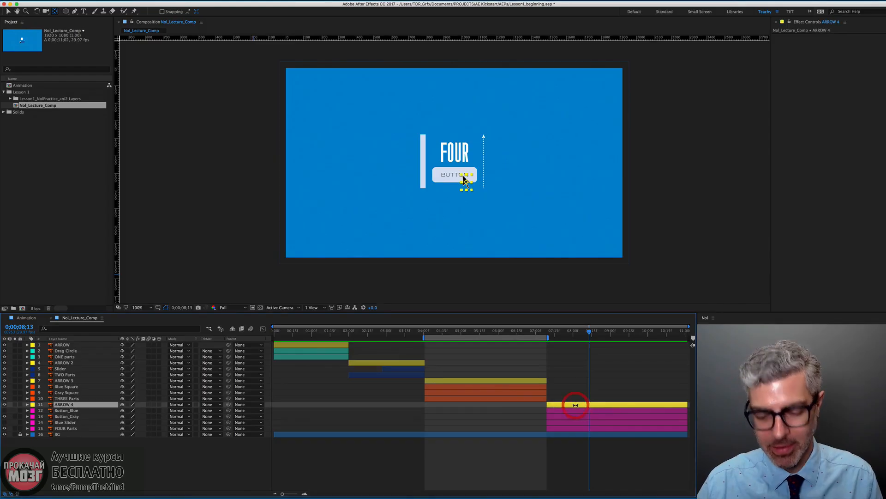
{"action": "key", "text": "v"}
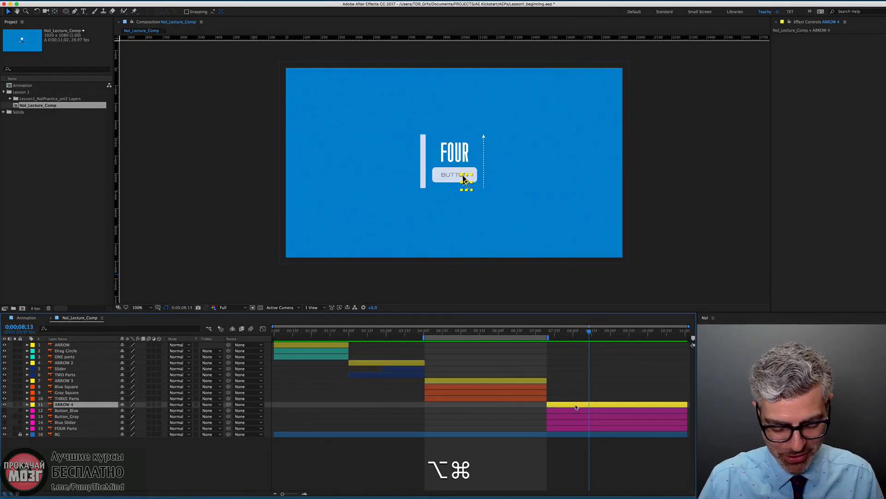
{"action": "key", "text": "alt+super+b"}
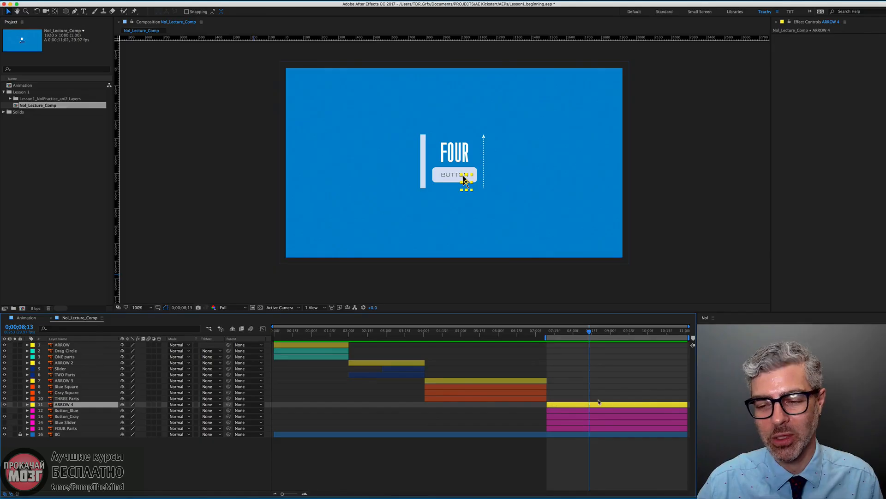
Toggle the visibility of Button_Blue and Blue Slider at 0;00;07;21 to examine the blue states of section FOUR.
{"action": "left_click", "coordinate": [553, 333]}
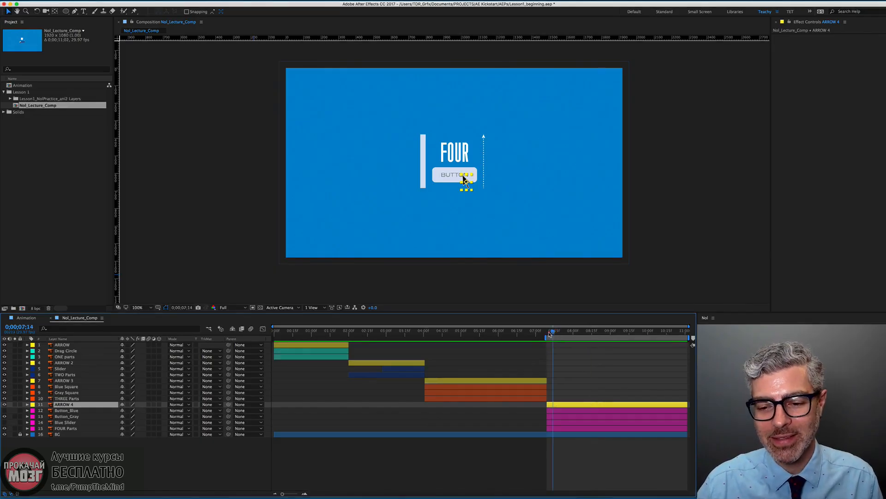
{"action": "left_click_drag", "start_coordinate": [556, 332], "coordinate": [562, 332]}
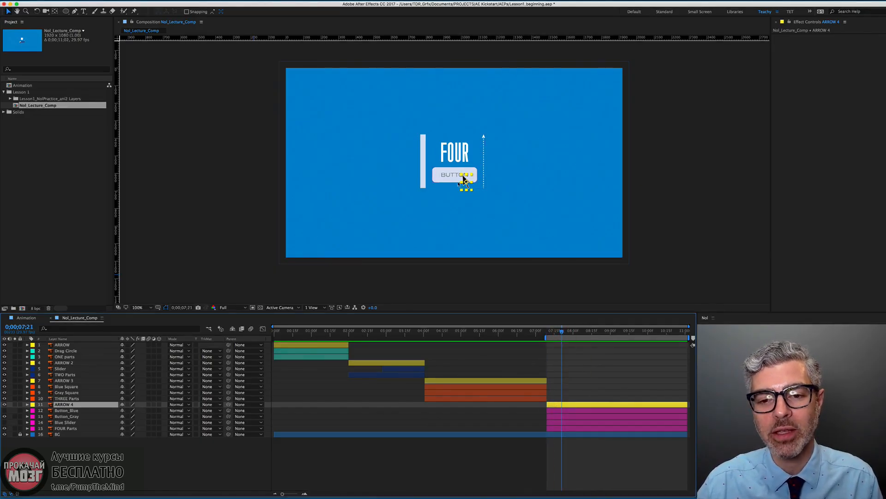
{"action": "key", "text": "super+shift+a"}
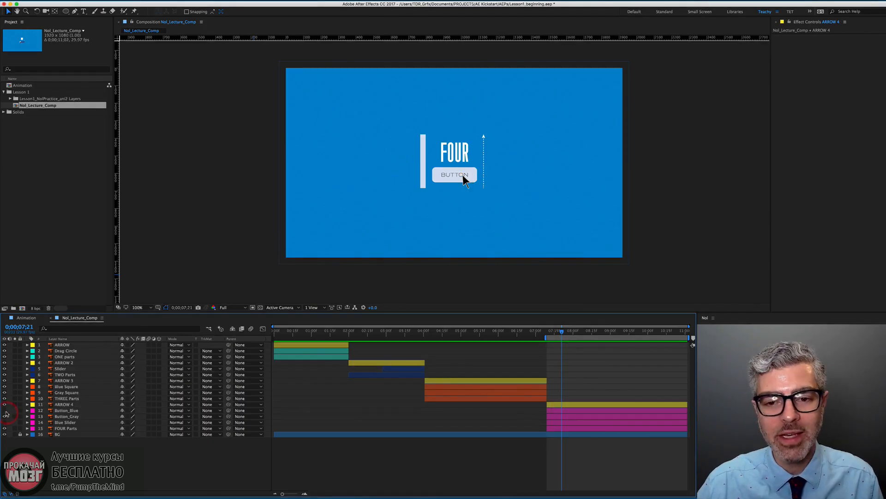
{"action": "left_click", "coordinate": [4, 410]}
{"action": "left_click", "coordinate": [5, 411]}
{"action": "left_click", "coordinate": [5, 422]}
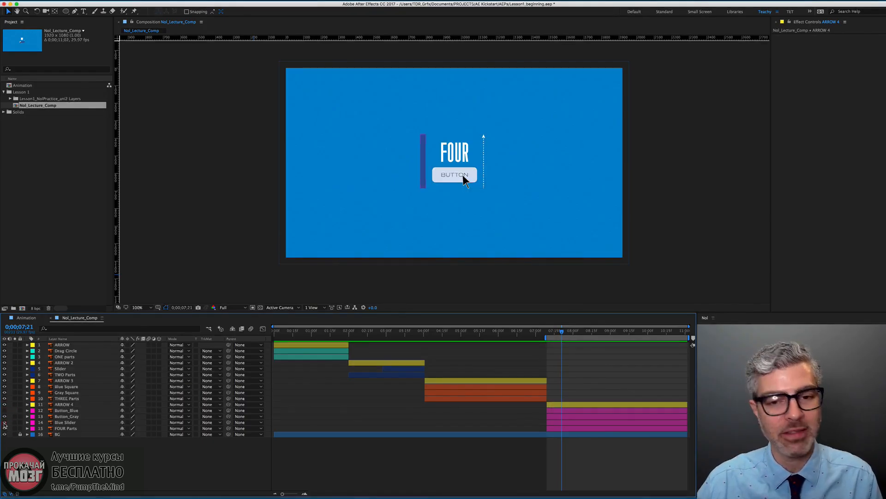
{"action": "left_click", "coordinate": [5, 422]}
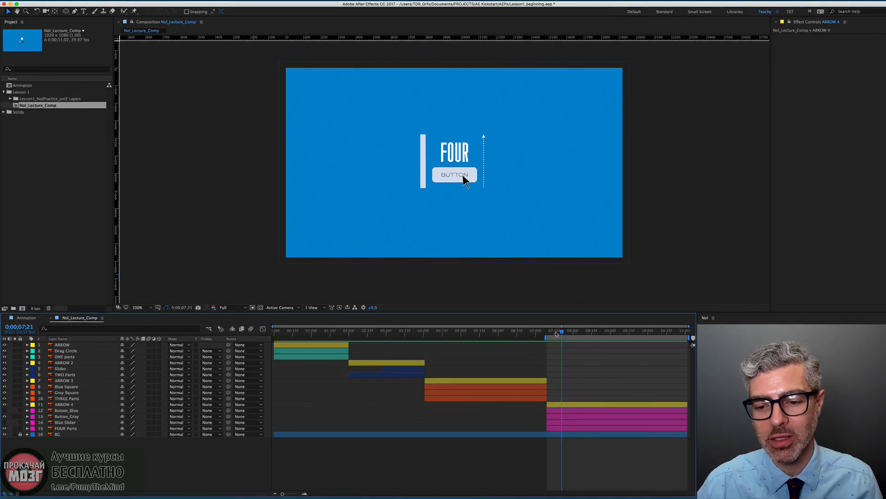
Start Position keyframing on ARROW 4 at 0;00;07;23, with the arrow resting on the button.
{"action": "mouse_move", "coordinate": [556, 334]}
{"action": "left_mouse_down"}
{"action": "mouse_move", "coordinate": [545, 332]}
{"action": "mouse_move", "coordinate": [558, 332]}
{"action": "left_mouse_up"}
{"action": "key", "text": "Page_Down"}
{"action": "key", "text": "Page_Down"}
{"action": "key", "text": "Page_Down"}
{"action": "key", "text": "Page_Down"}
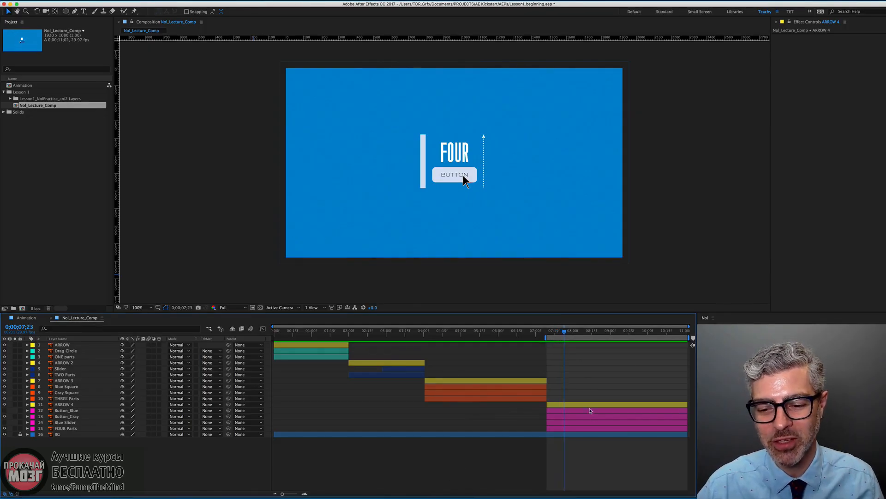
{"action": "left_click", "coordinate": [590, 405]}
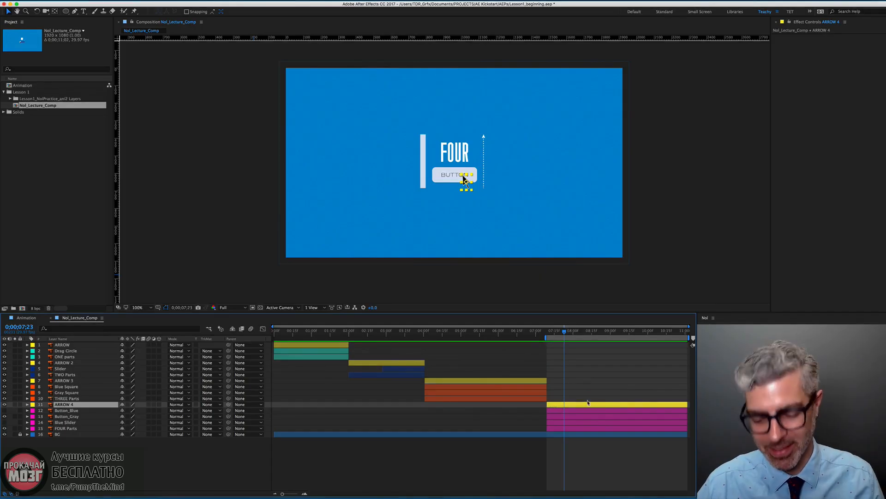
{"action": "key", "text": "p"}
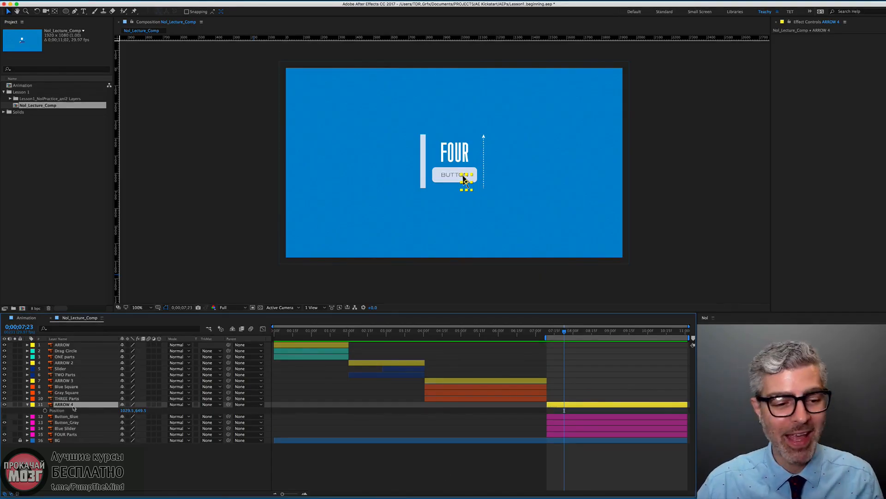
{"action": "left_click", "coordinate": [44, 411]}
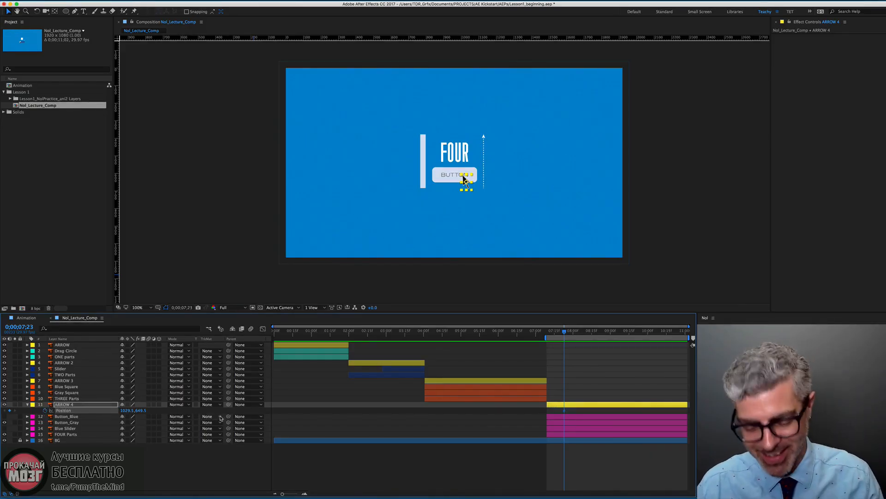
At ARROW 4's in point 0;00;07;09, move the arrow off the frame's left side, and return to 0;00;07;23.
{"action": "key", "text": "i"}
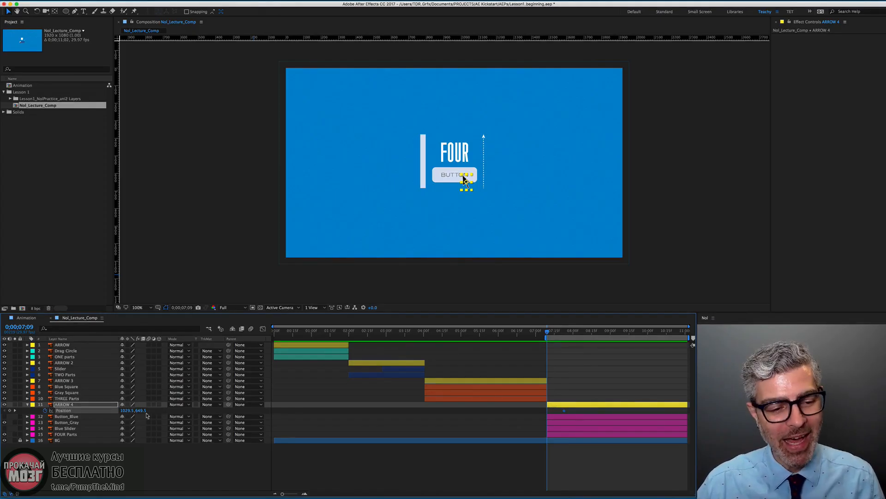
{"action": "left_click_drag", "start_coordinate": [465, 181], "coordinate": [265, 200]}
{"action": "mouse_move", "coordinate": [547, 330]}
{"action": "left_mouse_down"}
{"action": "mouse_move", "coordinate": [571, 333]}
{"action": "mouse_move", "coordinate": [564, 332]}
{"action": "left_mouse_up"}
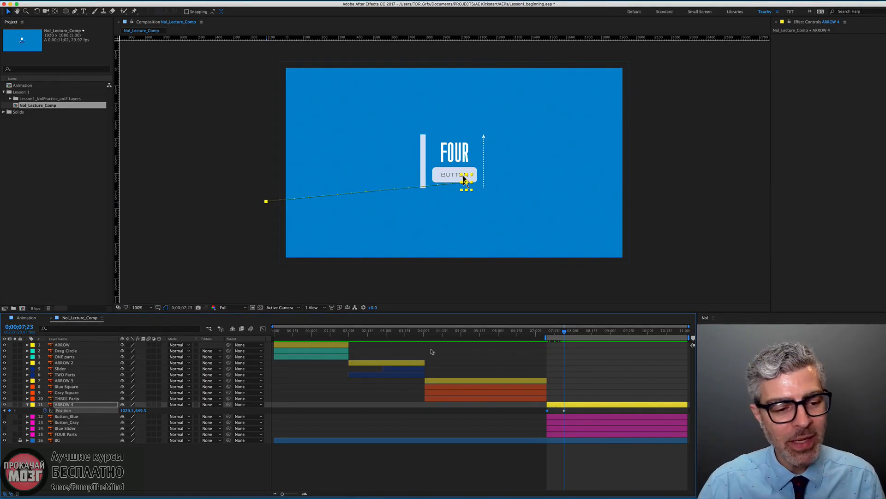
Copy all of ARROW 2's Scale keyframes and collapse its properties.
{"action": "left_click", "coordinate": [380, 363]}
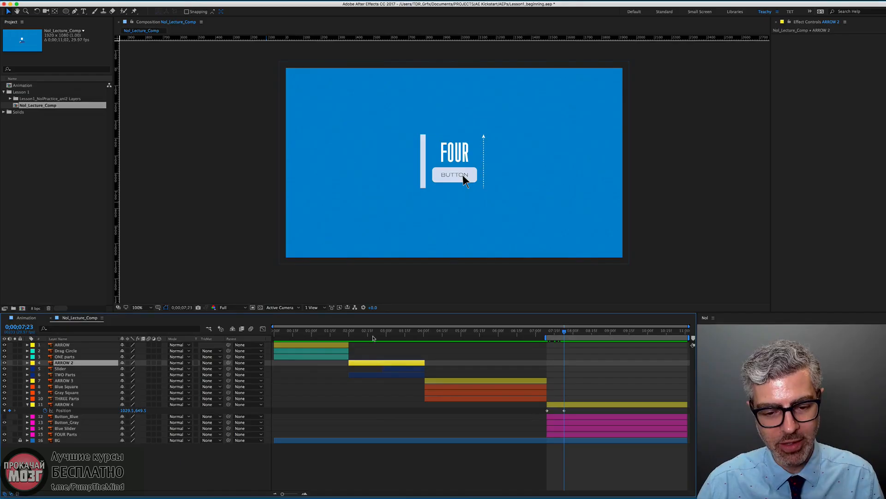
{"action": "key", "text": "s"}
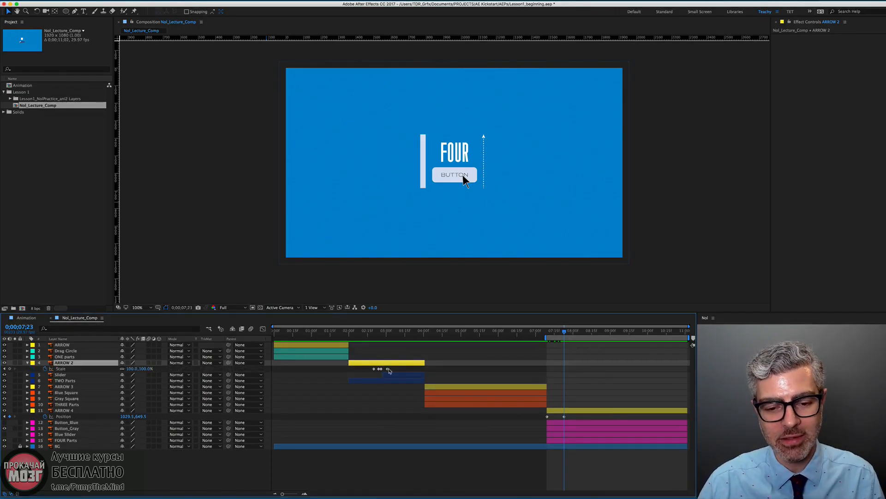
{"action": "left_click_drag", "start_coordinate": [396, 368], "coordinate": [361, 372]}
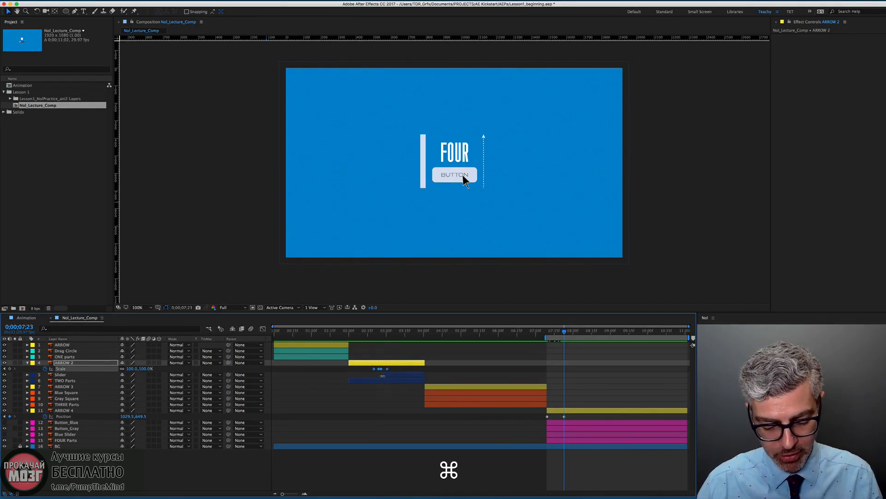
{"action": "key", "text": "super+c"}
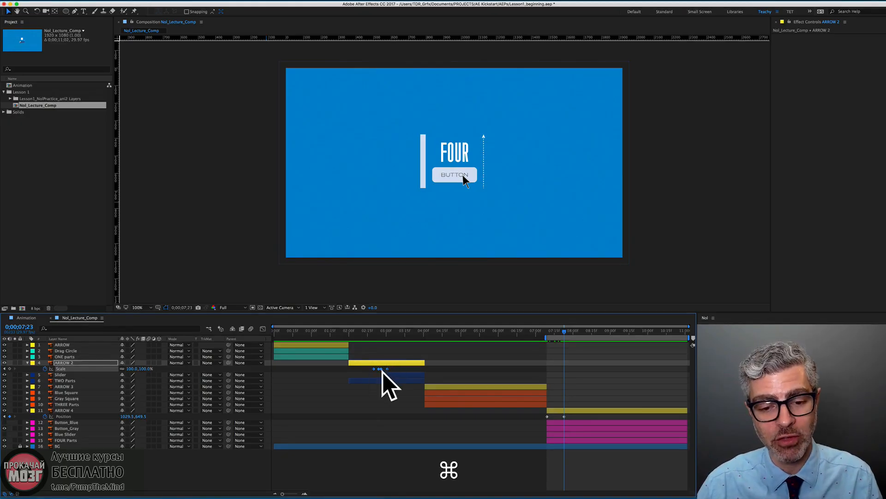
{"action": "left_click", "coordinate": [27, 362]}
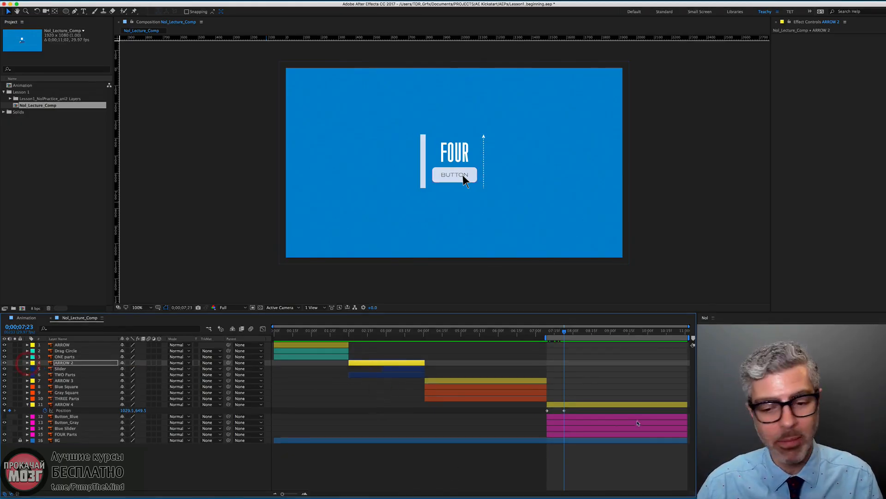
Paste the Scale keyframes onto ARROW 4 at 0;00;08;00 and reveal all of its keyframed properties.
{"action": "left_click", "coordinate": [575, 405]}
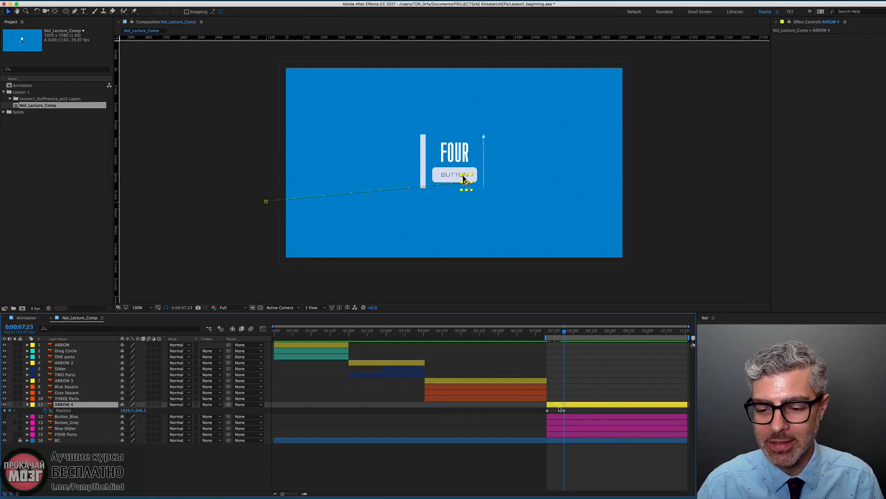
{"action": "left_click_drag", "start_coordinate": [565, 333], "coordinate": [572, 333]}
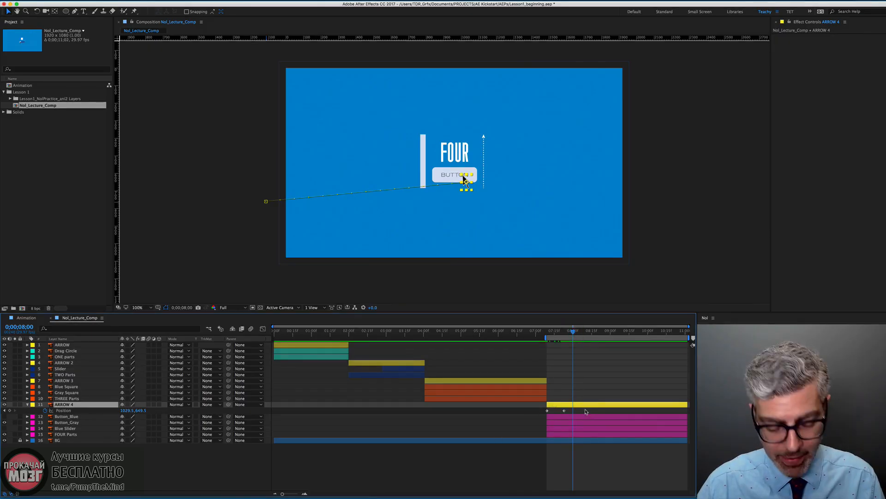
{"action": "key", "text": "super+v"}
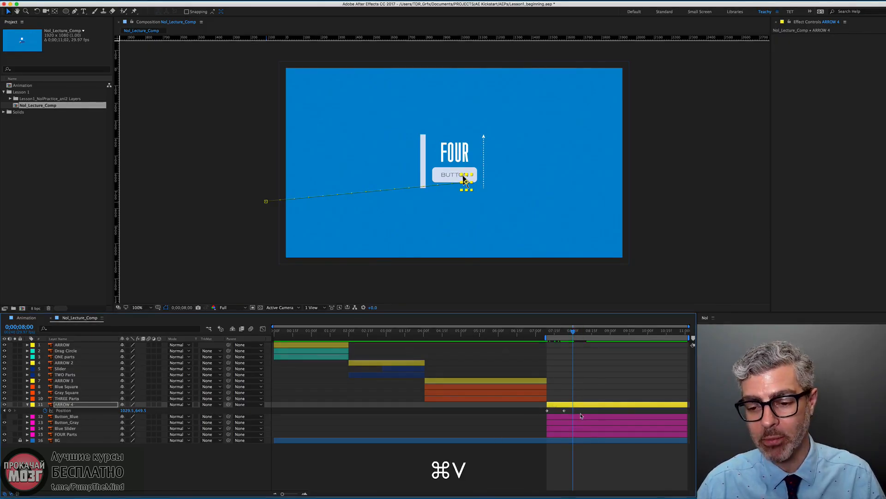
{"action": "key", "text": "u"}
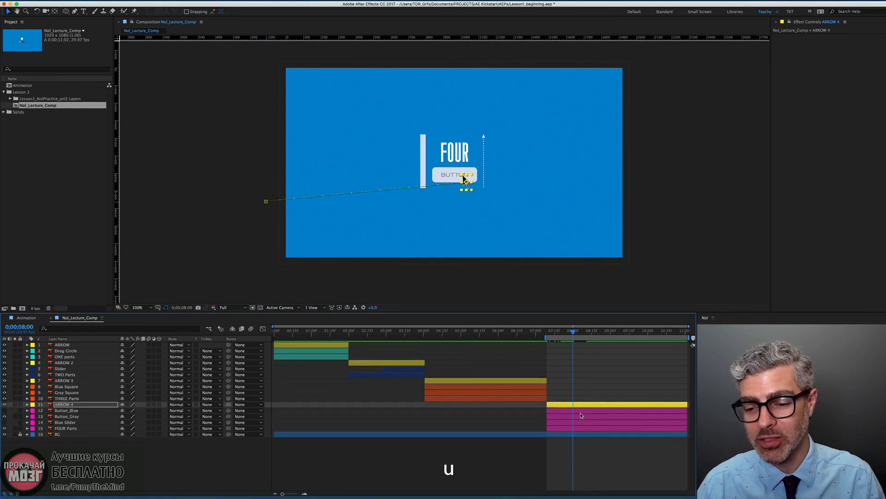
{"action": "key", "text": "u"}
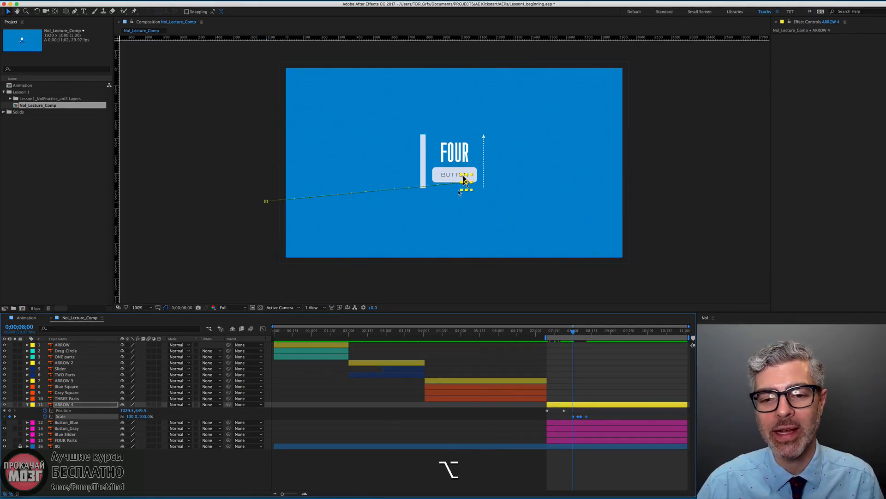
Go to 0;00;08;07, one frame past ARROW 4's 90% Scale keyframe, and make Button_Blue visible.
{"action": "scroll", "coordinate": [465, 180], "scroll_direction": "up", "scroll_amount": 2}
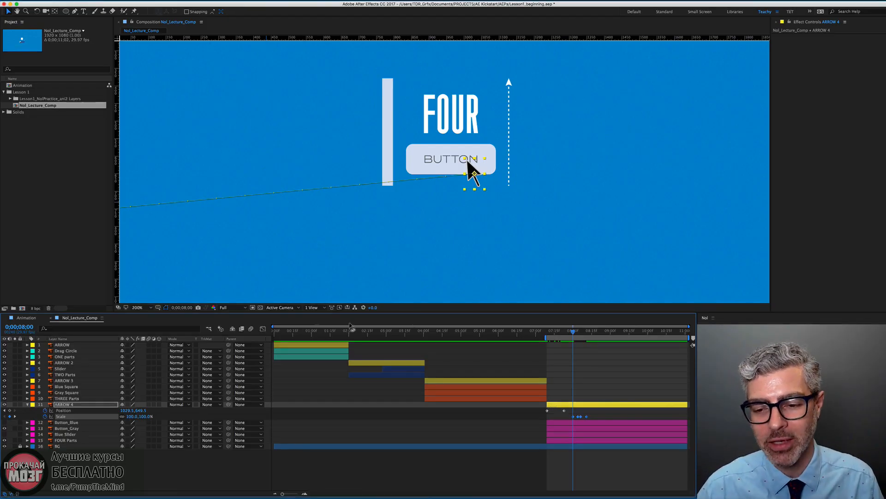
{"action": "left_click_drag", "start_coordinate": [575, 332], "coordinate": [594, 333]}
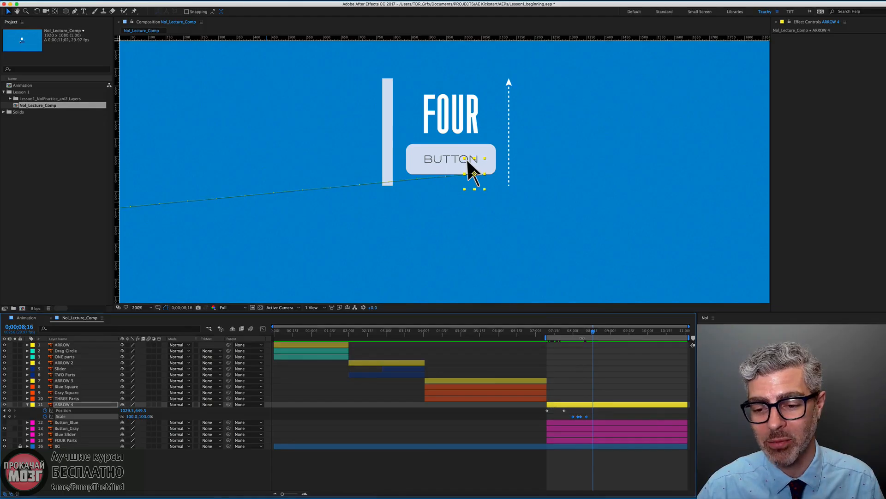
{"action": "left_click", "coordinate": [581, 330], "text": "shift"}
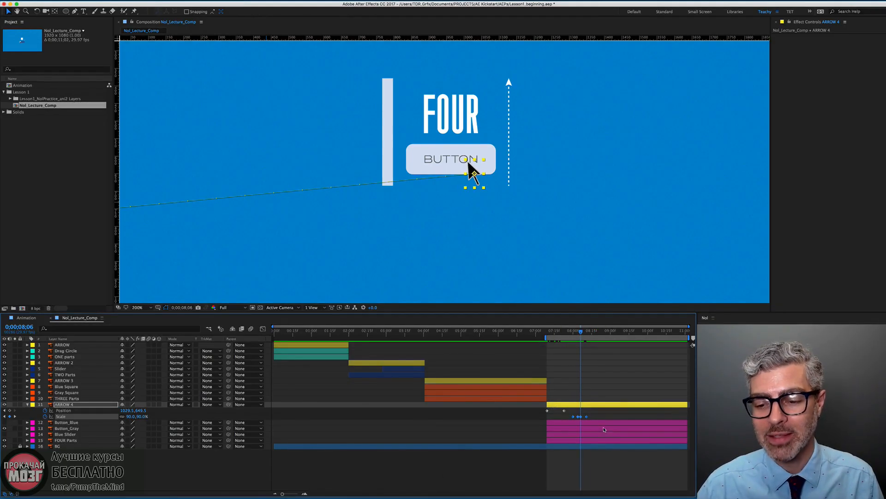
{"action": "key", "text": "space"}
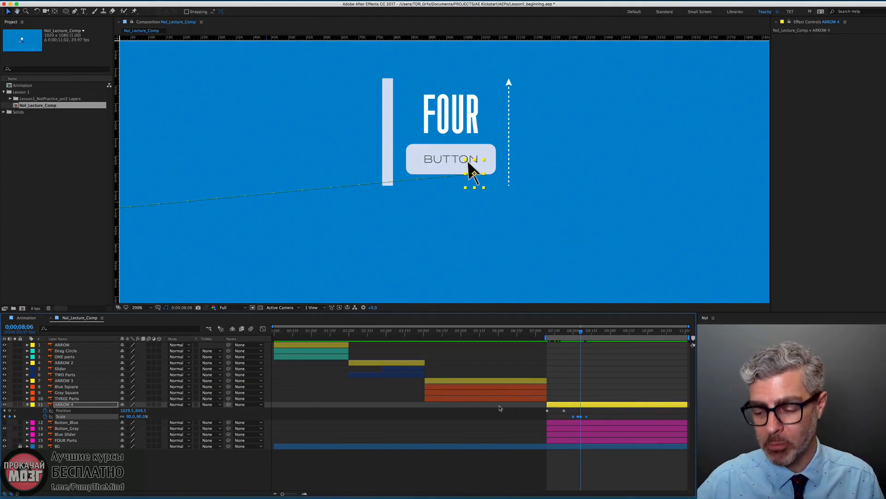
{"action": "key", "text": "Page_Down"}
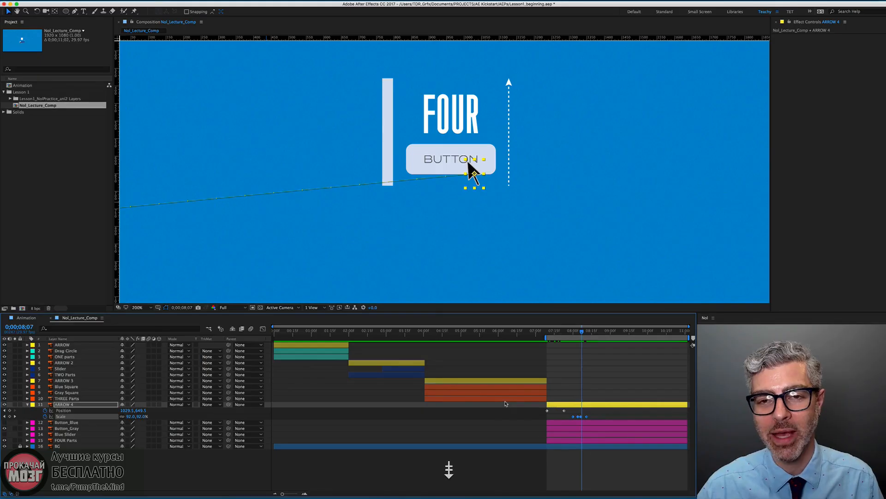
{"action": "left_click", "coordinate": [69, 423]}
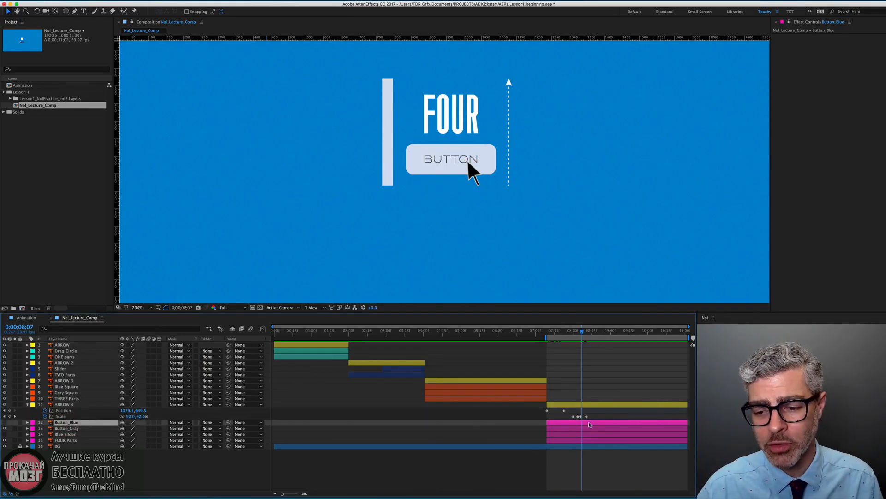
{"action": "left_click", "coordinate": [4, 422]}
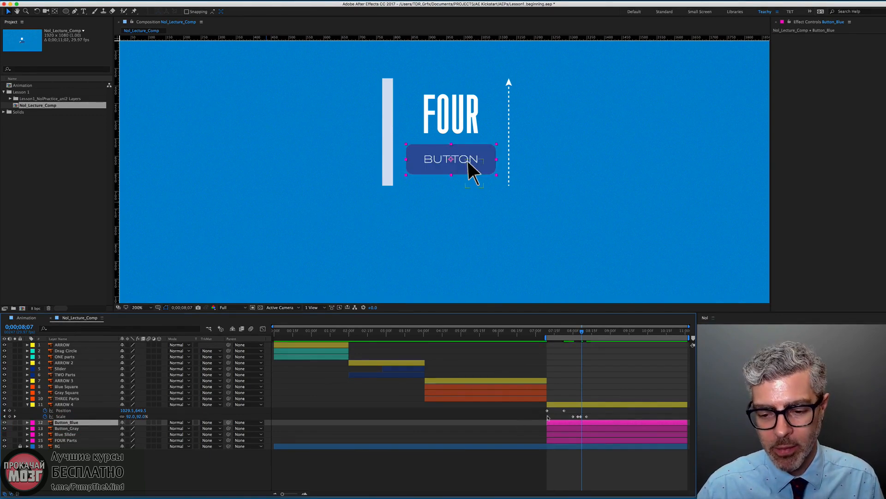
Try trimming Button_Blue's in point to the current time of 0;00;08;07, and undo the trim.
{"action": "key", "text": "alt"}
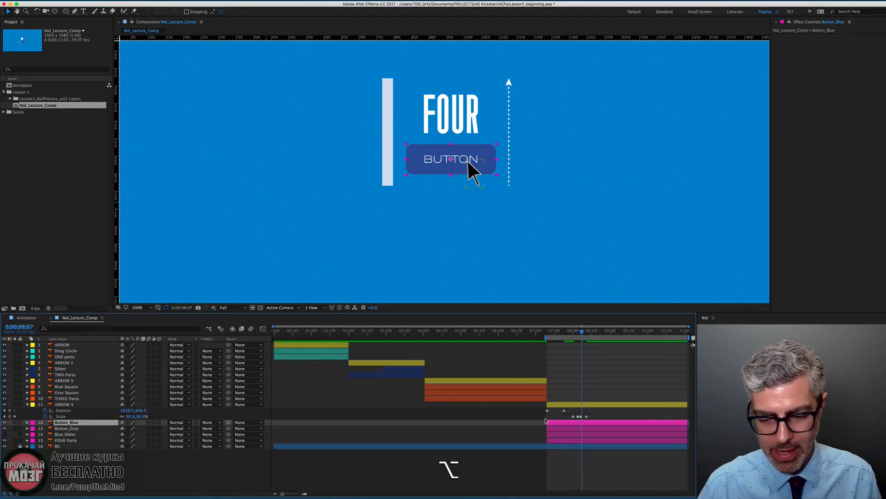
{"action": "key", "text": "alt+bracketleft"}
{"action": "key", "text": "alt"}
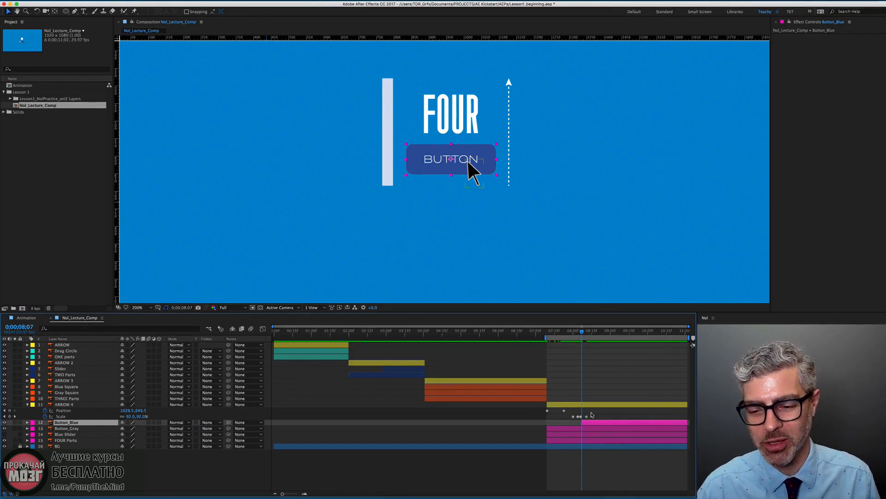
{"action": "key", "text": "super+z"}
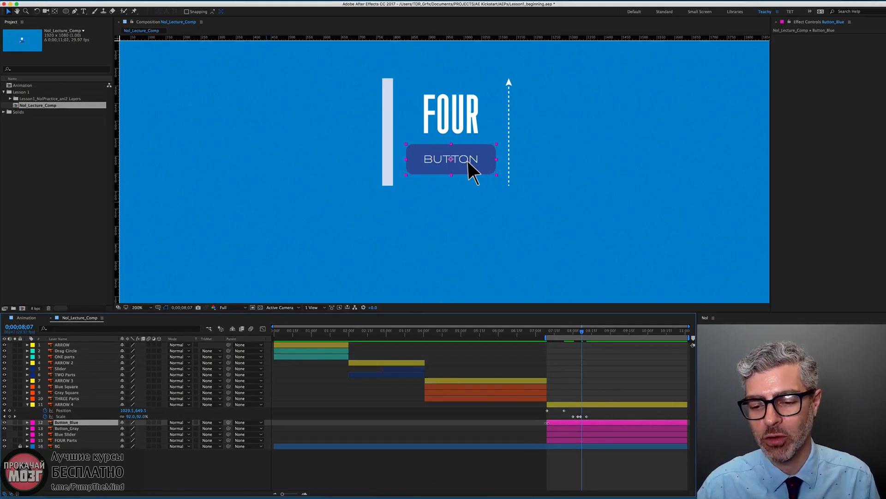
Trim the start of Button_Blue's layer bar to 0;00;08;07 and preview the button click animation.
{"action": "left_click_drag", "start_coordinate": [547, 422], "coordinate": [582, 425]}
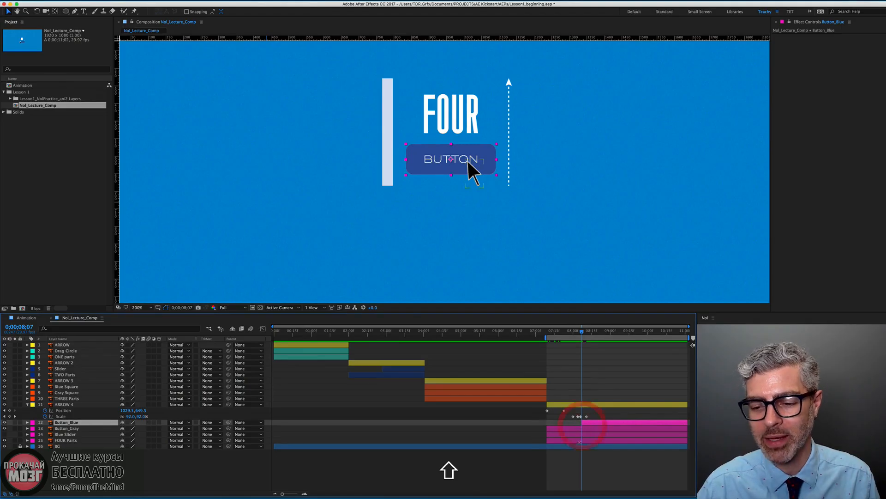
{"action": "left_click", "coordinate": [578, 331]}
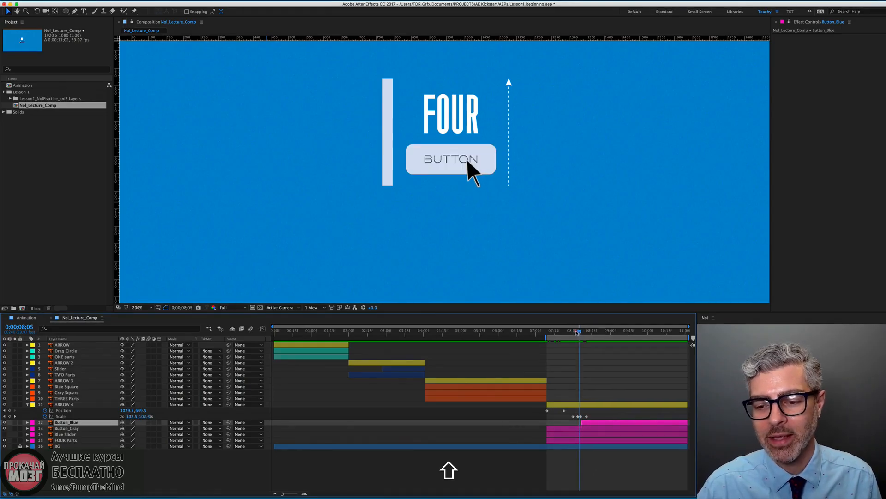
{"action": "left_click_drag", "start_coordinate": [577, 332], "coordinate": [572, 332]}
{"action": "scroll", "coordinate": [434, 158], "scroll_direction": "down", "scroll_amount": 1}
{"action": "key", "text": "0"}
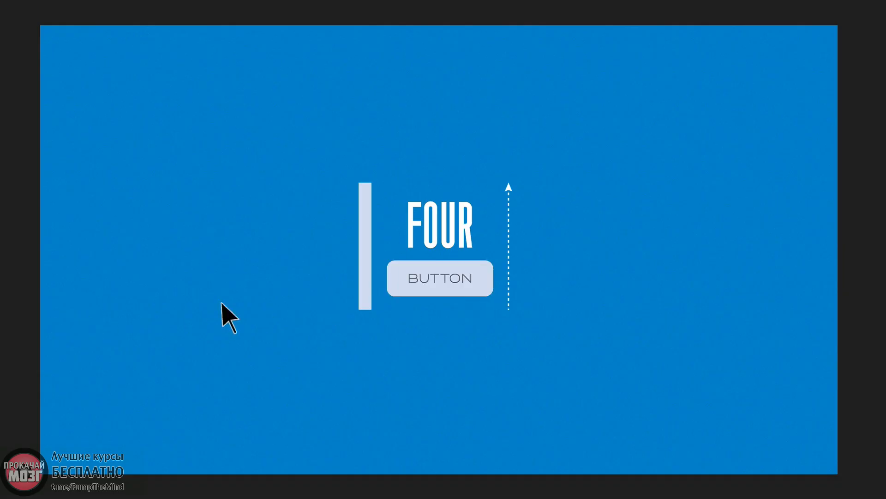
{"action": "key", "text": "space"}
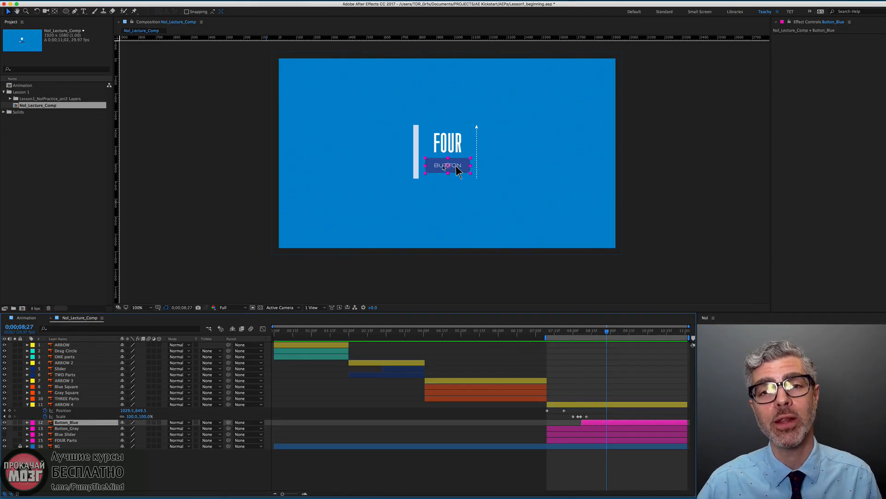
Examine the switch from Button_Gray to Button_Blue around 0;00;08;07, comparing the frames before and after it and both layers' timing.
{"action": "key", "text": "space"}
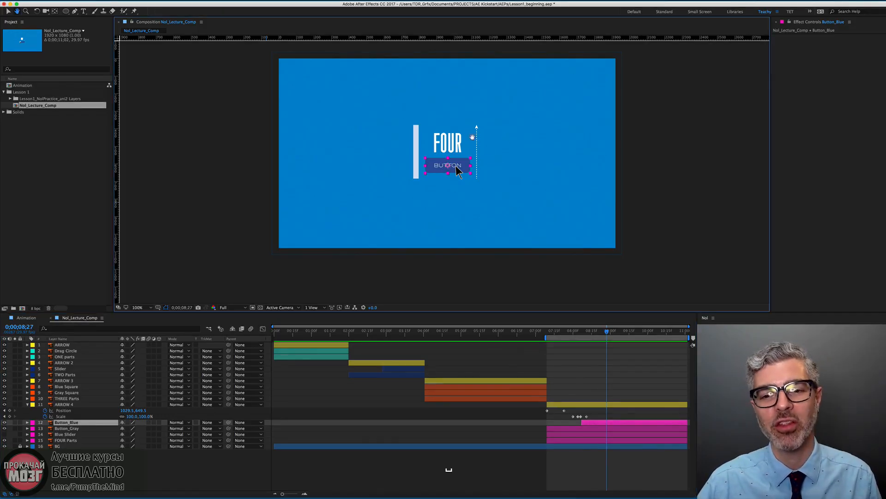
{"action": "left_click_drag", "start_coordinate": [472, 131], "coordinate": [479, 160]}
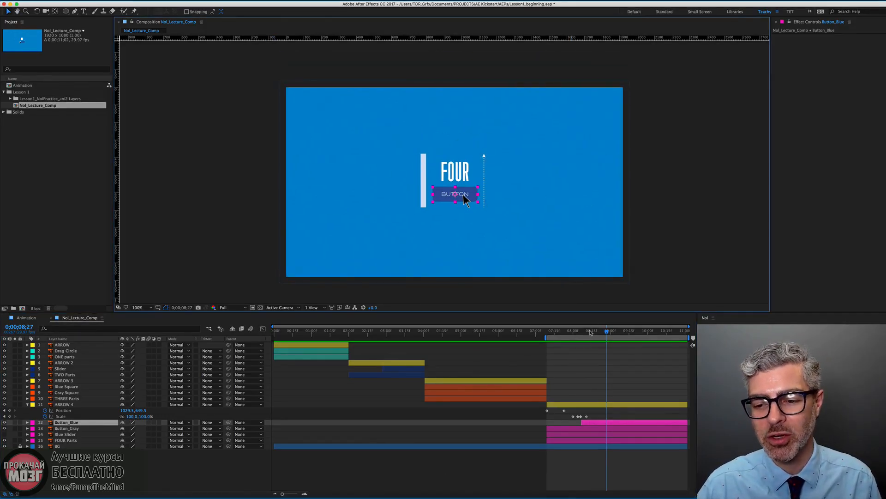
{"action": "left_click_drag", "start_coordinate": [591, 332], "coordinate": [582, 333]}
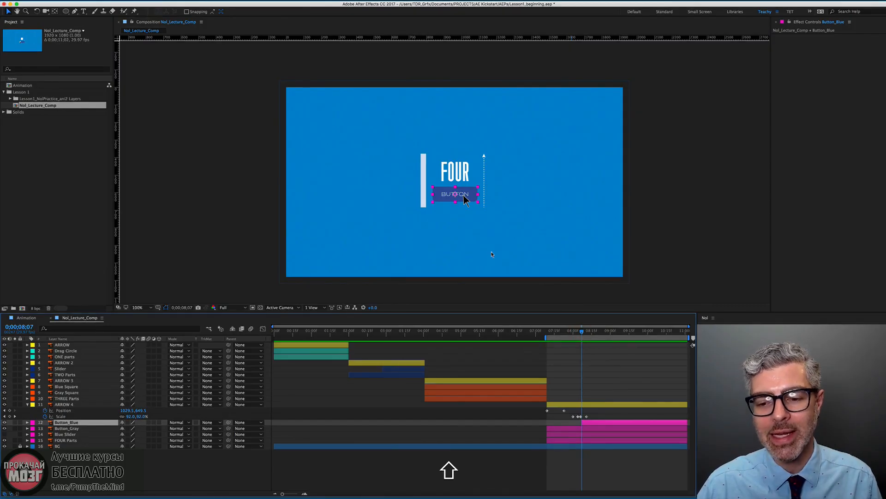
{"action": "key", "text": "Page_Up"}
{"action": "key", "text": "Page_Down"}
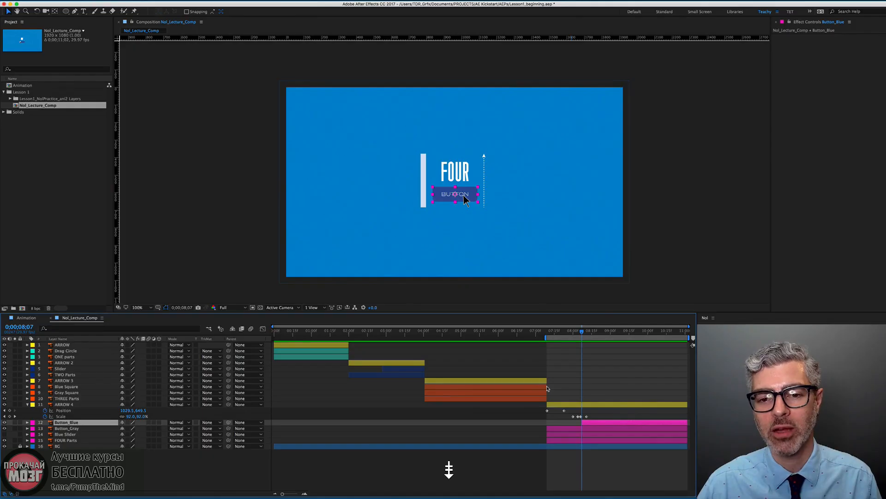
{"action": "scroll", "coordinate": [595, 424], "scroll_direction": "up", "scroll_amount": 5, "text": "alt"}
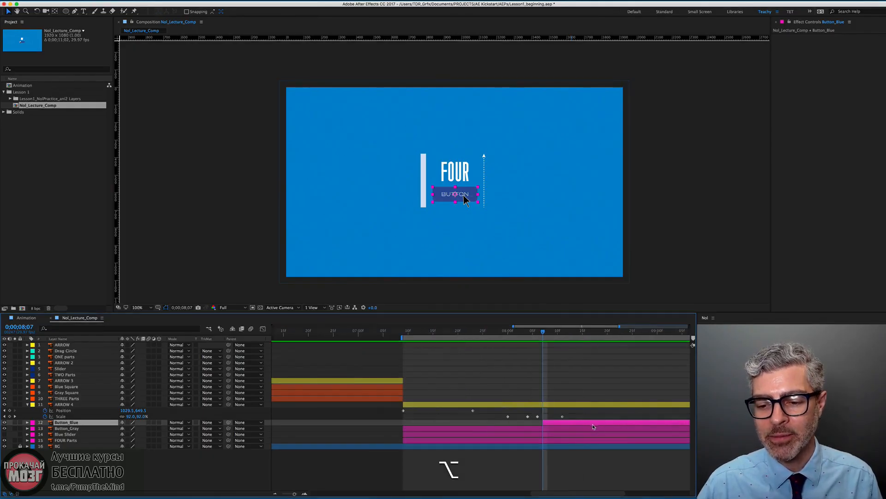
{"action": "left_click", "coordinate": [557, 429]}
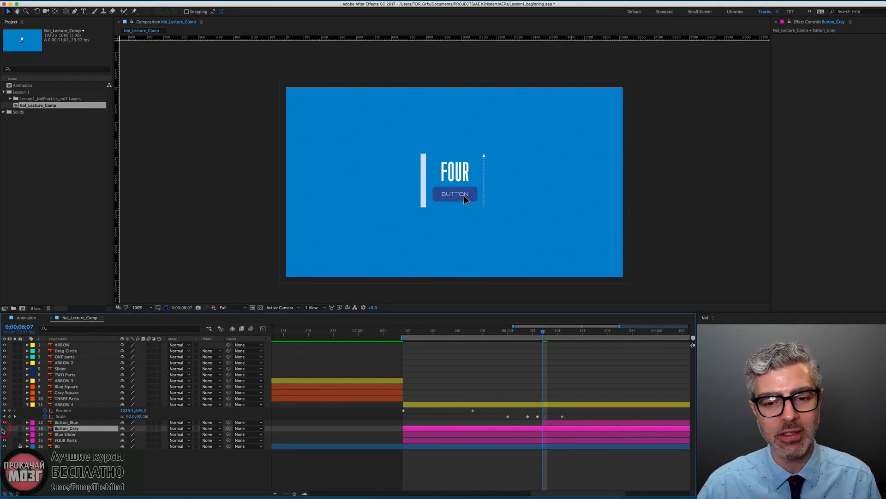
{"action": "left_click", "coordinate": [513, 332]}
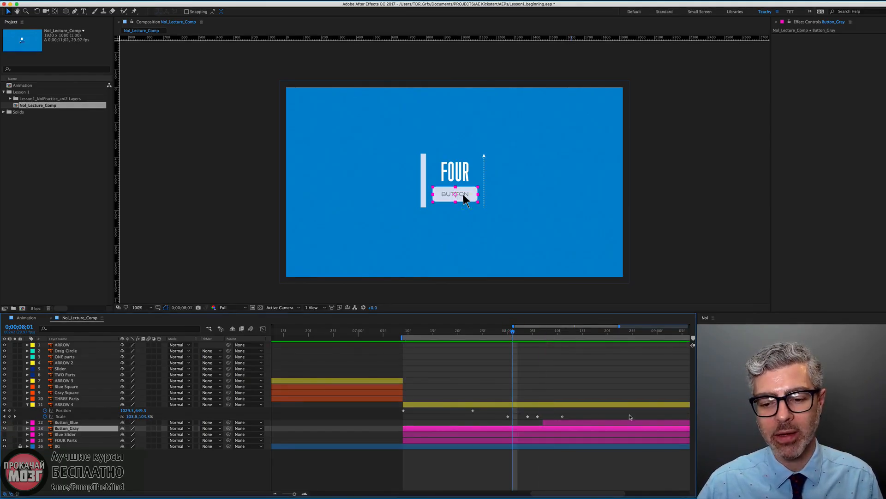
{"action": "left_click", "coordinate": [552, 423]}
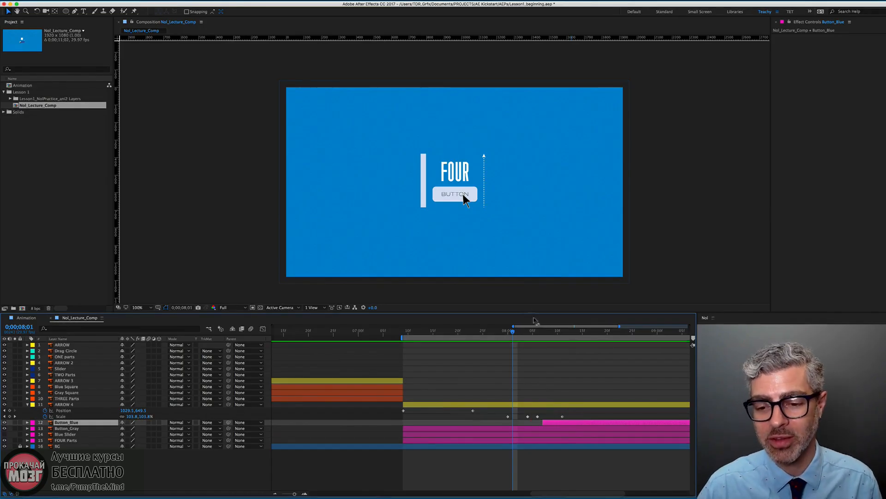
{"action": "left_click_drag", "start_coordinate": [532, 334], "coordinate": [546, 336]}
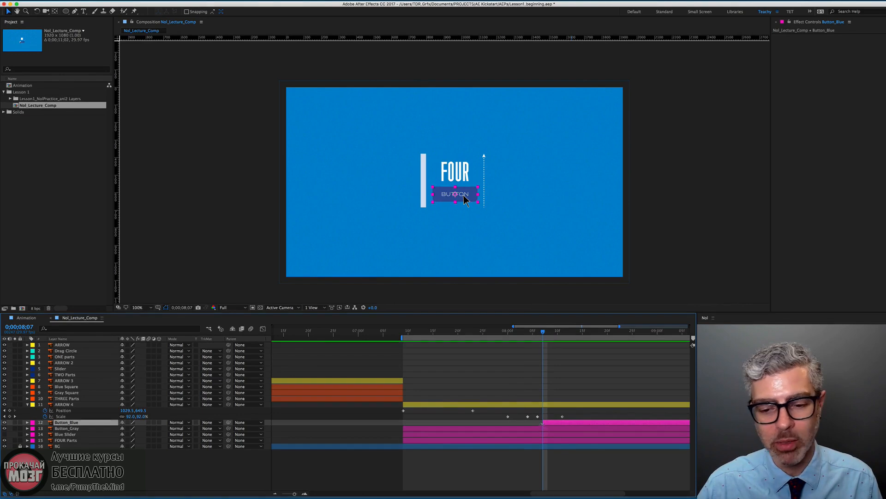
{"action": "left_click", "coordinate": [550, 429]}
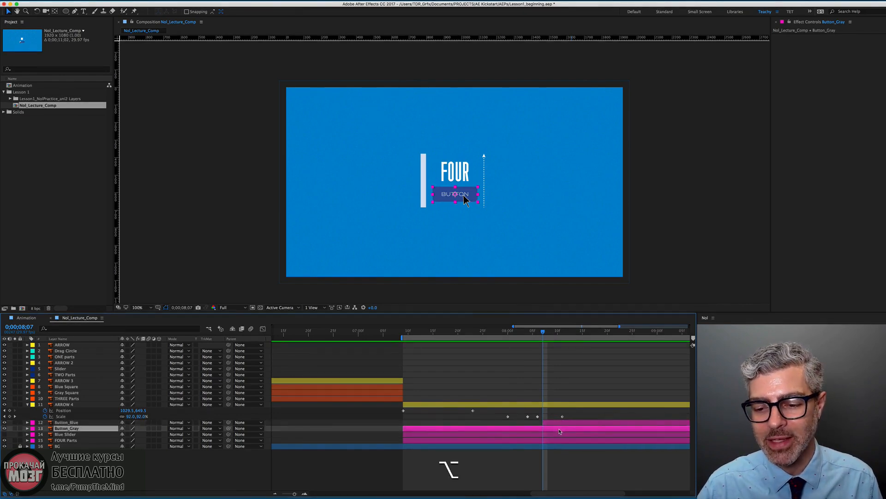
{"action": "scroll", "coordinate": [558, 430], "scroll_direction": "down", "scroll_amount": 1}
{"action": "left_click_drag", "start_coordinate": [613, 425], "coordinate": [444, 418]}
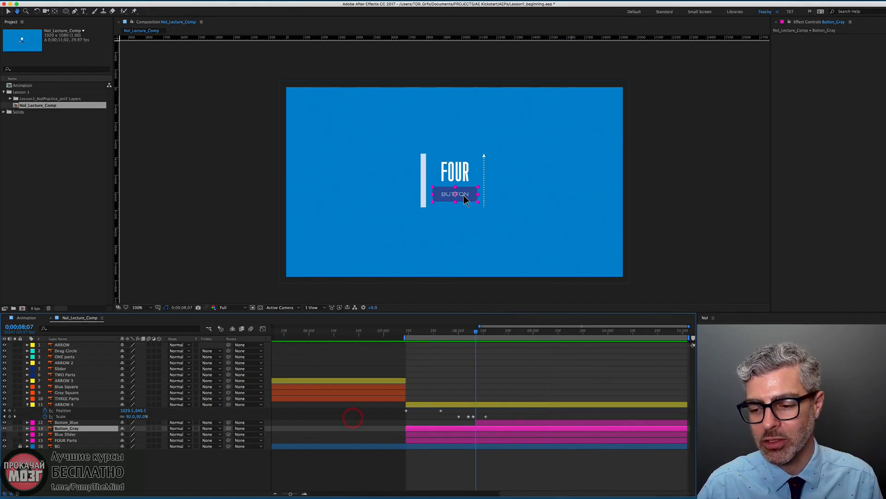
Trim the end of Button_Gray's layer bar to 0;00;08;07, exactly where Button_Blue begins.
{"action": "left_click_drag", "start_coordinate": [687, 428], "coordinate": [479, 433]}
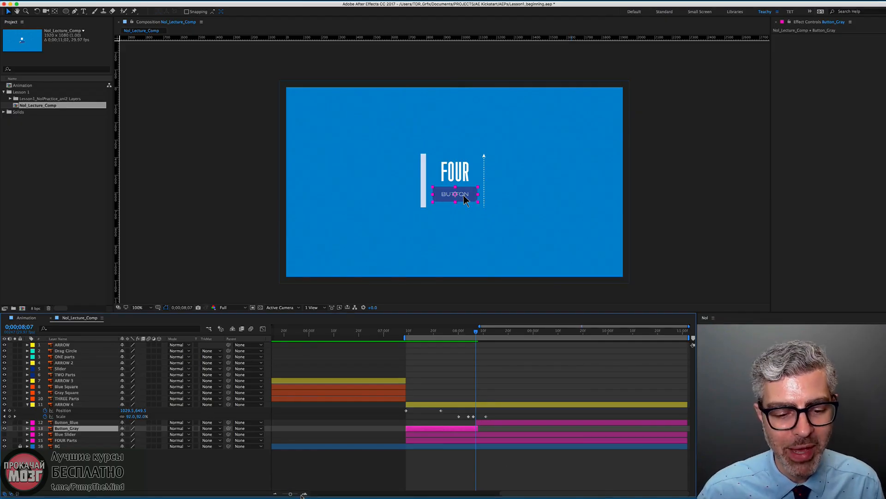
{"action": "left_click", "coordinate": [306, 493]}
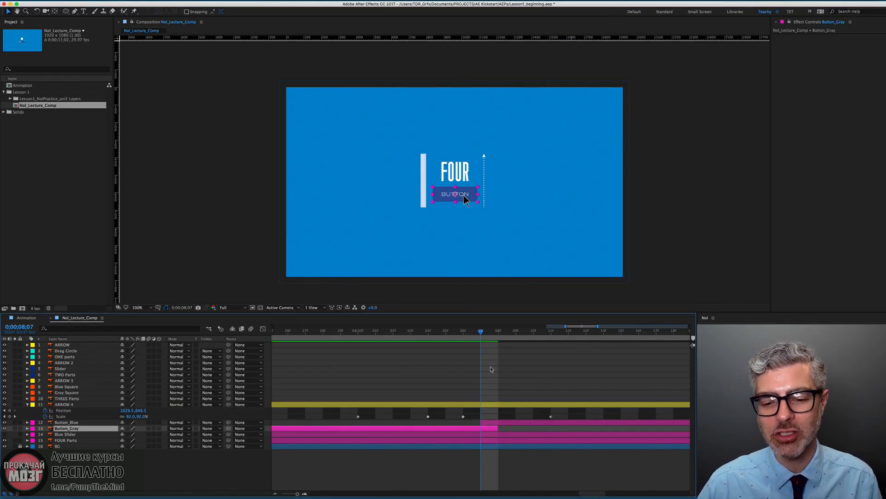
{"action": "left_click_drag", "start_coordinate": [497, 429], "coordinate": [481, 429]}
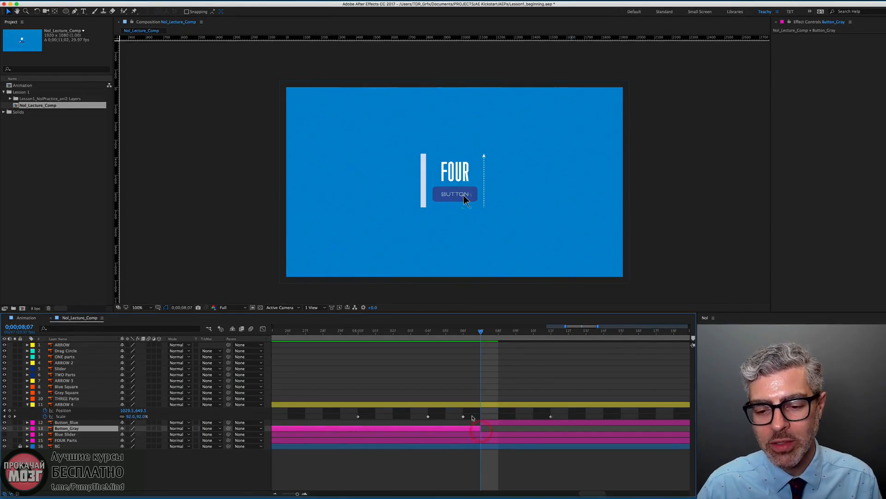
{"action": "mouse_move", "coordinate": [480, 332]}
{"action": "left_mouse_down"}
{"action": "mouse_move", "coordinate": [464, 332]}
{"action": "mouse_move", "coordinate": [481, 331]}
{"action": "left_mouse_up"}
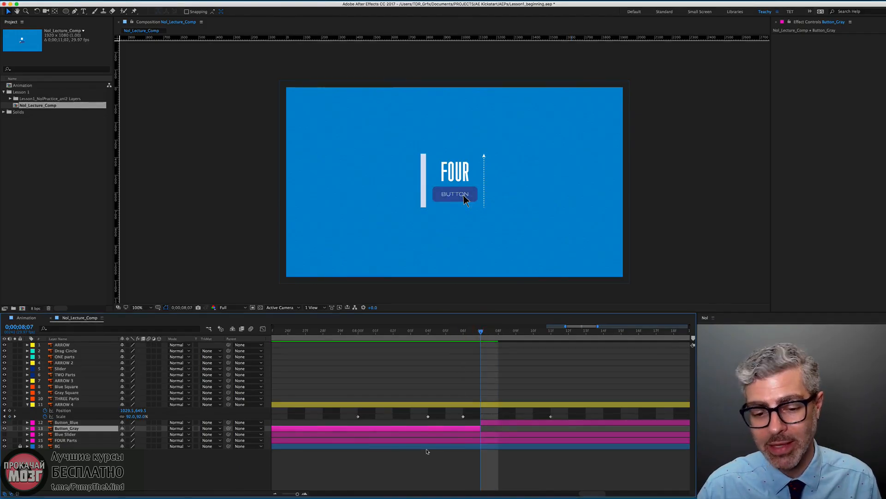
Select Button_Blue and compare the frame at 0;00;08;06 with the layer's in point at 0;00;08;07.
{"action": "left_click_drag", "start_coordinate": [297, 493], "coordinate": [282, 493]}
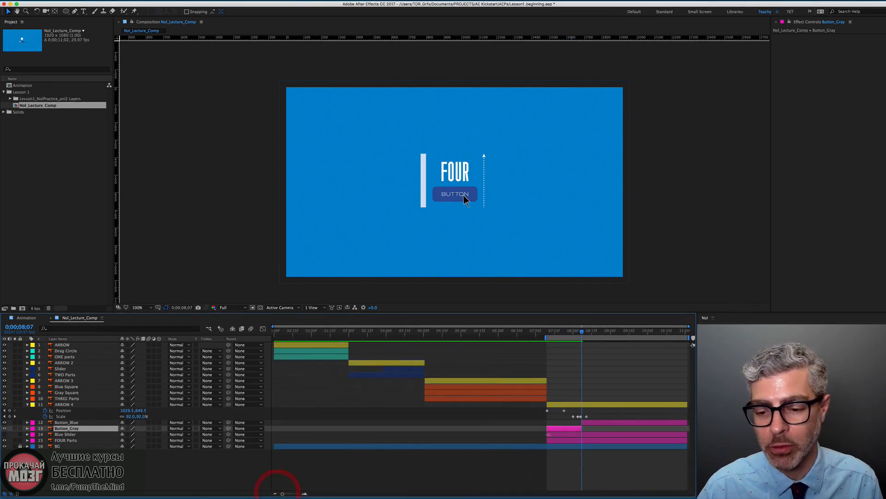
{"action": "scroll", "coordinate": [581, 431], "scroll_direction": "up", "scroll_amount": 3}
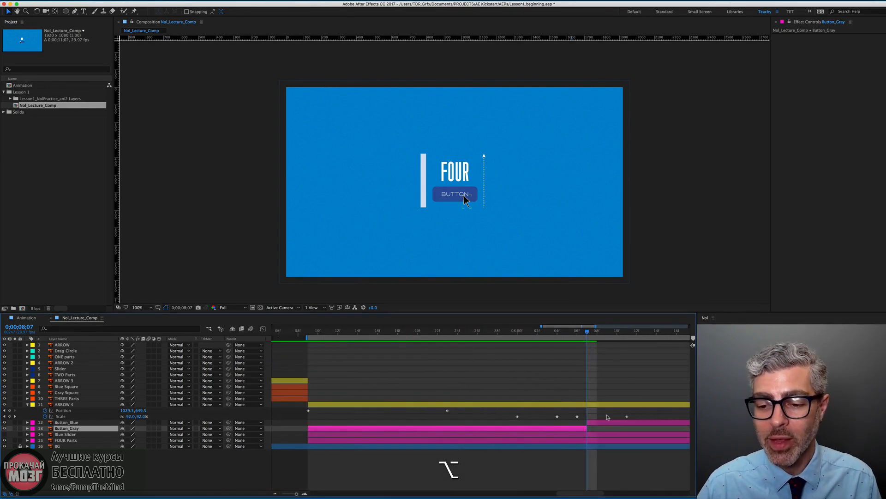
{"action": "left_click", "coordinate": [608, 423]}
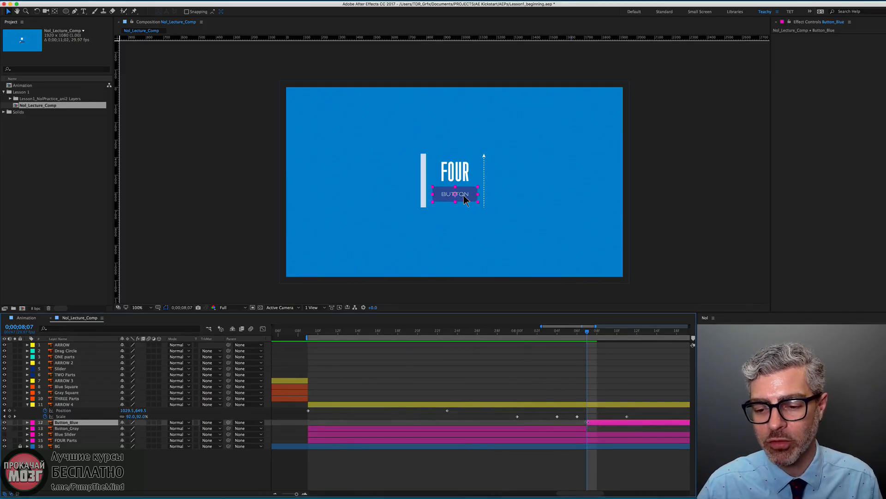
{"action": "key", "text": "Page_Up"}
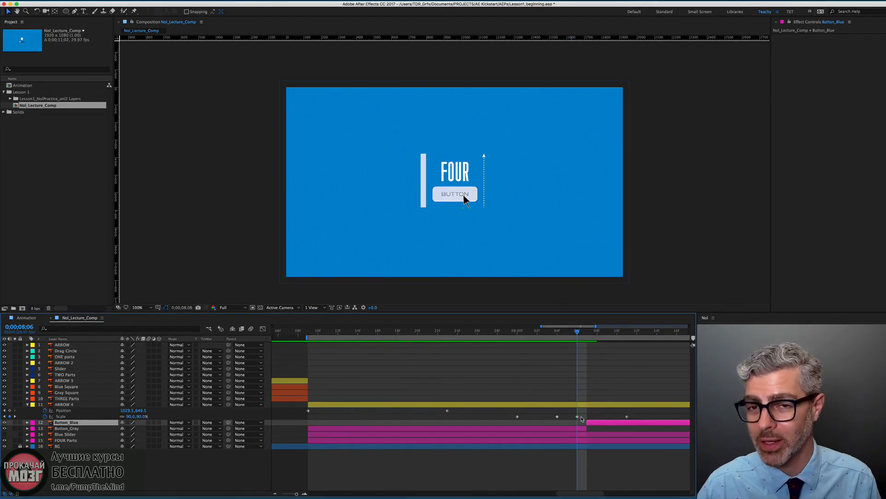
{"action": "scroll", "coordinate": [549, 402], "scroll_direction": "right", "scroll_amount": 5}
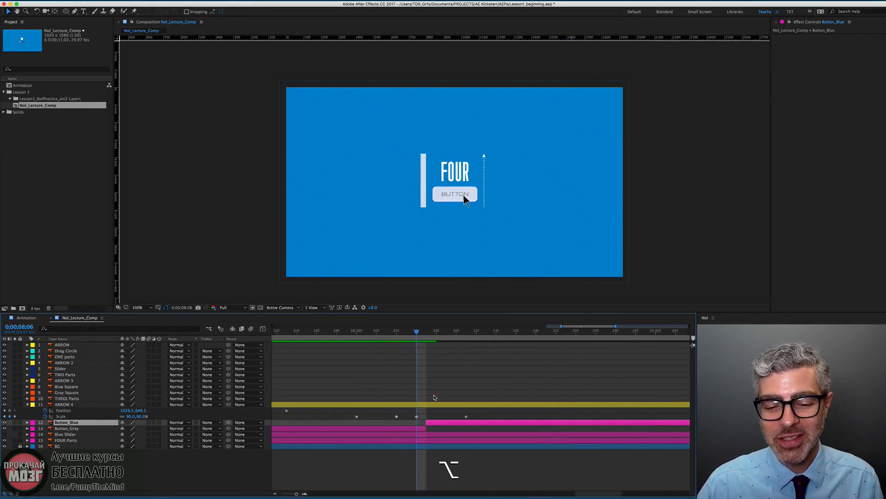
{"action": "scroll", "coordinate": [434, 397], "scroll_direction": "down", "scroll_amount": 3}
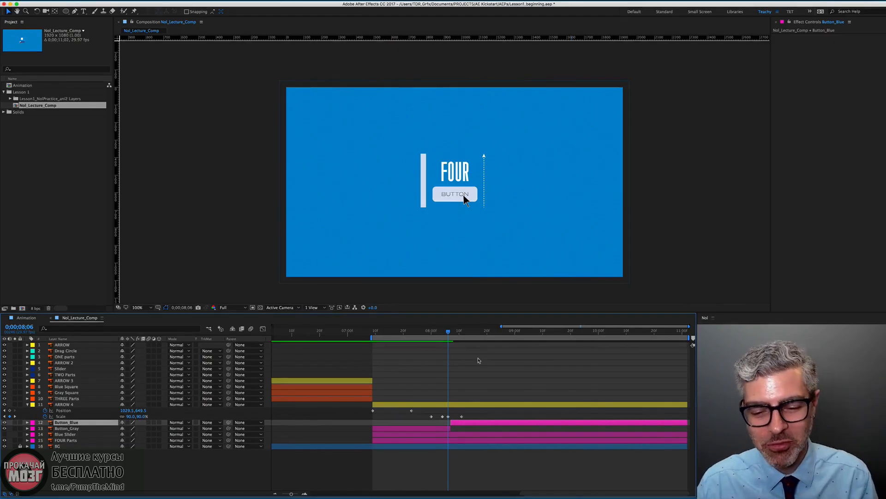
{"action": "key", "text": "i"}
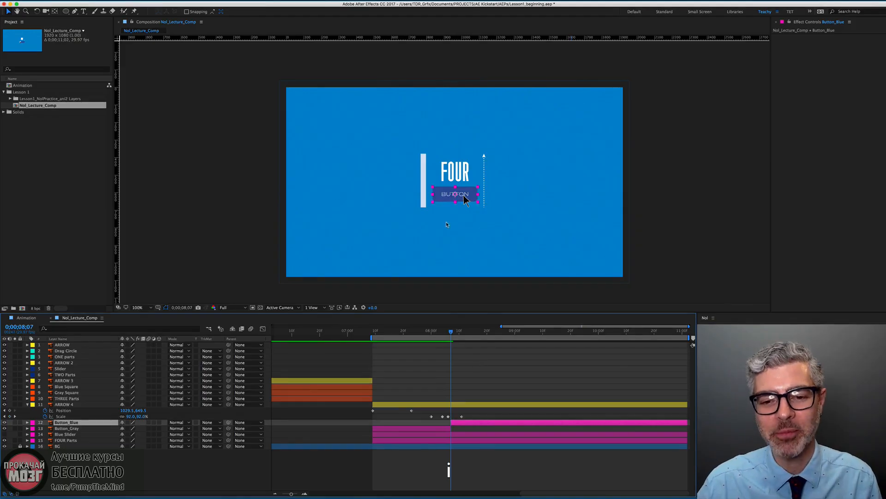
{"action": "key", "text": "Page_Down"}
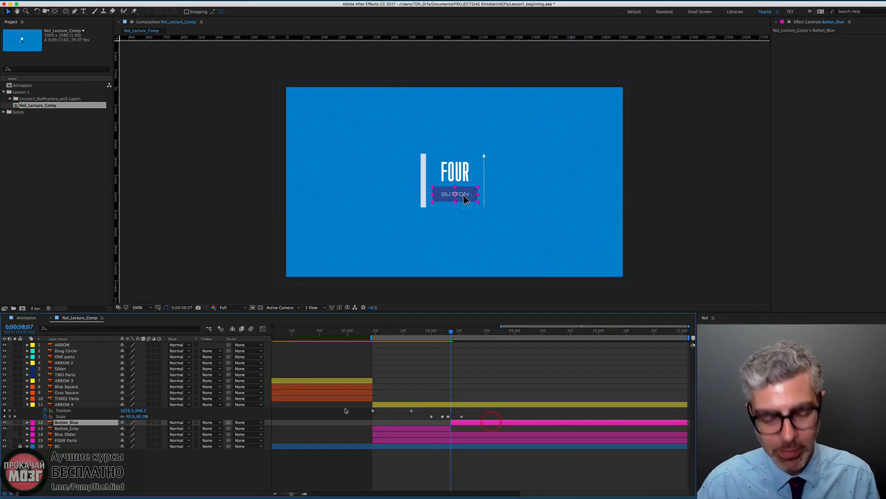
Reveal Button_Blue's Scale and set a 100% keyframe at 0;00;08;11, in line with ARROW 4's last Scale keyframe.
{"action": "key", "text": "s"}
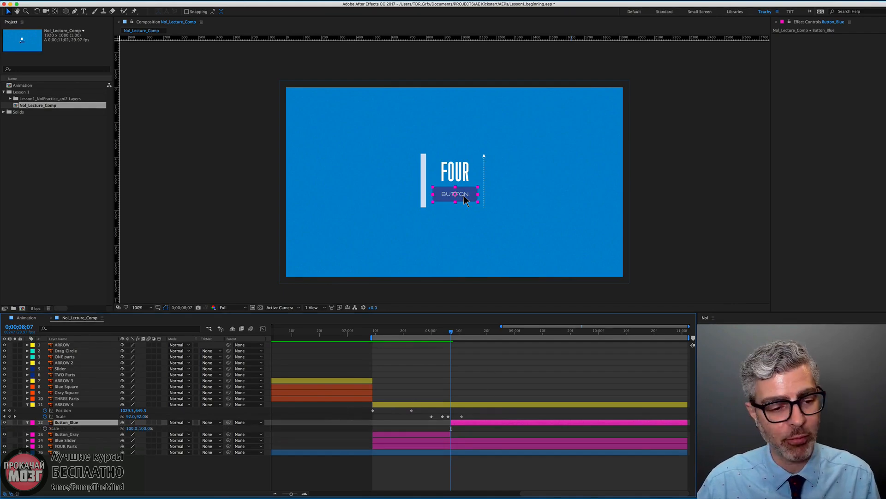
{"action": "left_click_drag", "start_coordinate": [454, 333], "coordinate": [462, 332]}
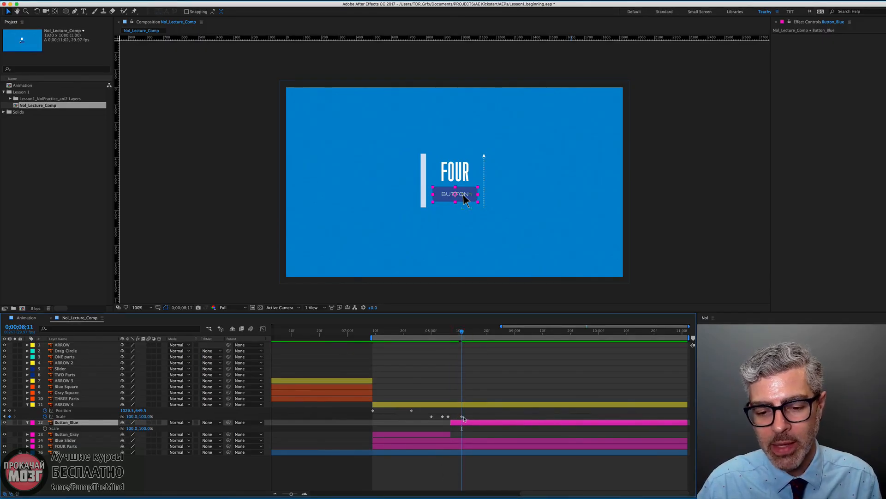
{"action": "left_click", "coordinate": [45, 428]}
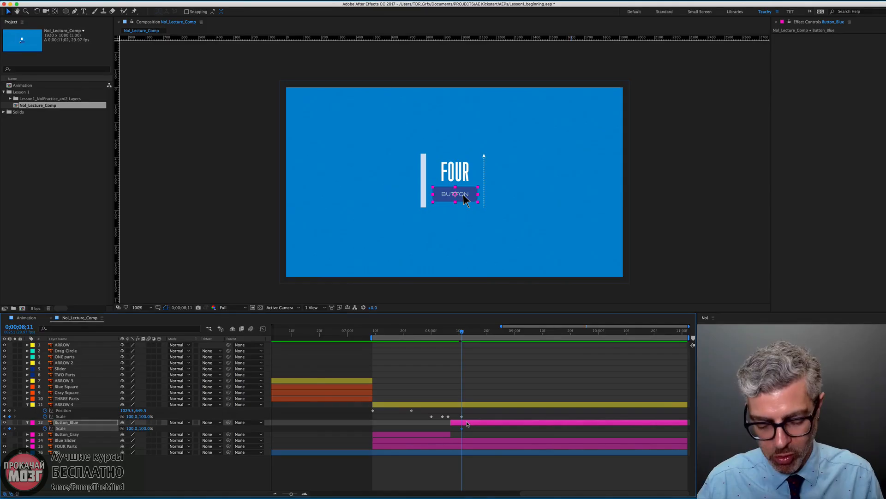
Set Button_Blue's Scale to 90% at its in point, 0;00;08;07, and preview the click animation.
{"action": "key", "text": "i"}
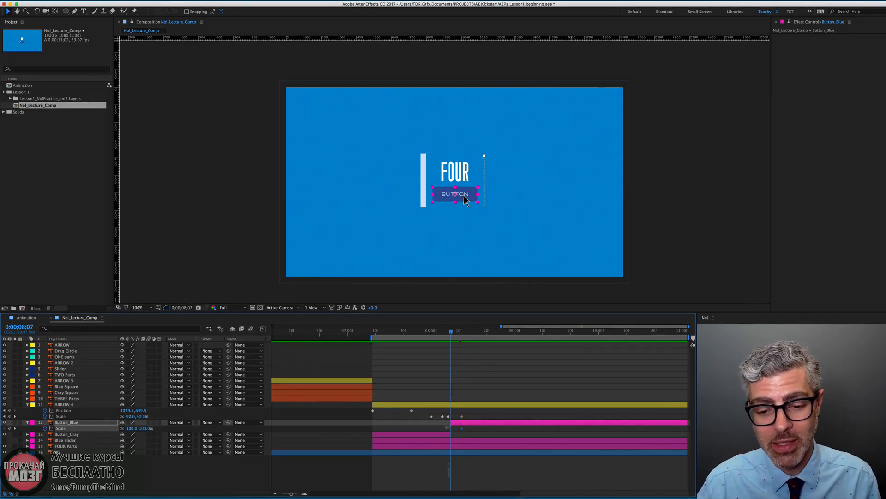
{"action": "left_click", "coordinate": [133, 427]}
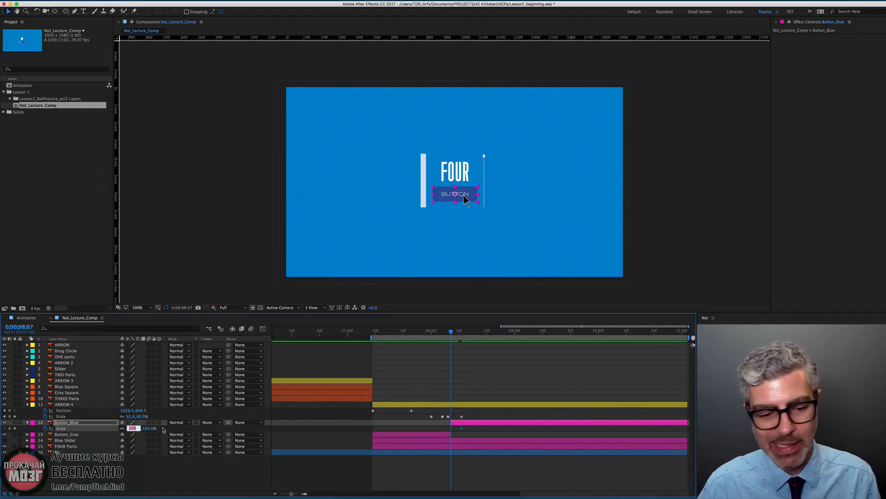
{"action": "type", "text": "90"}
{"action": "key", "text": "Return"}
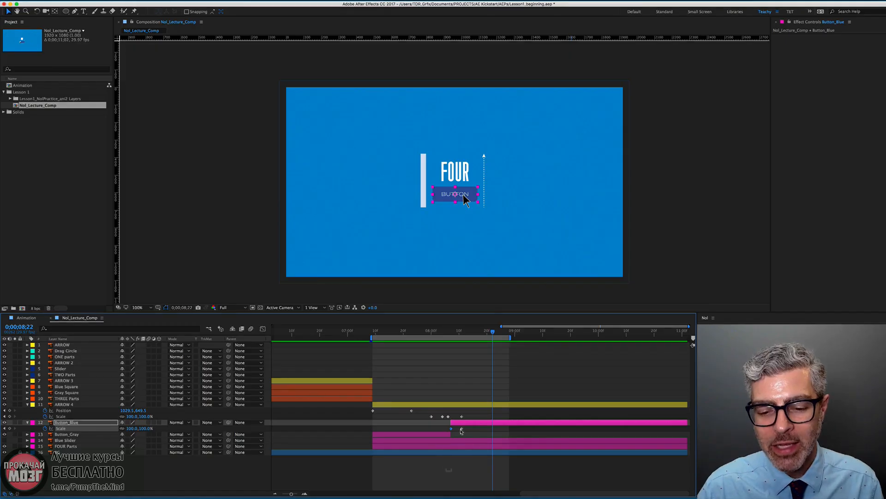
Try delaying Button_Blue's 100% Scale keyframe by about two frames, and preview it returned in line with ARROW 4's last Scale keyframe.
{"action": "scroll", "coordinate": [461, 430], "scroll_direction": "up", "scroll_amount": 3}
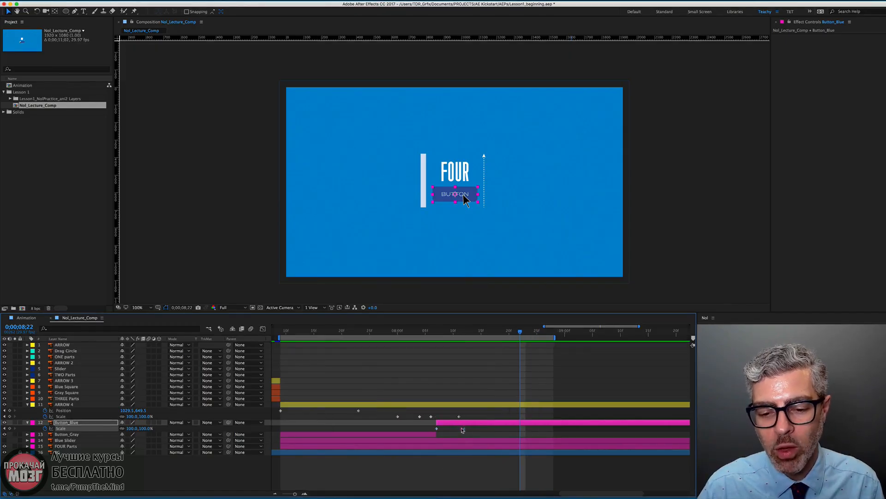
{"action": "left_click_drag", "start_coordinate": [459, 429], "coordinate": [470, 429]}
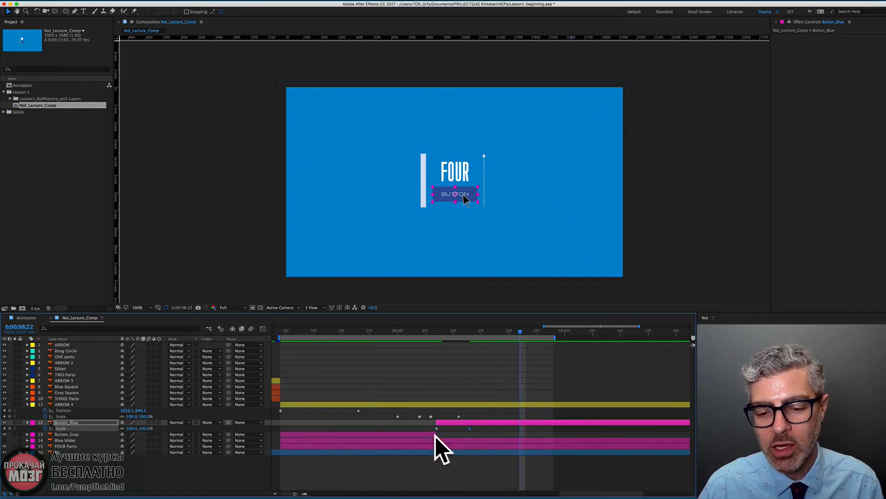
{"action": "scroll", "coordinate": [439, 451], "scroll_direction": "down", "scroll_amount": 3}
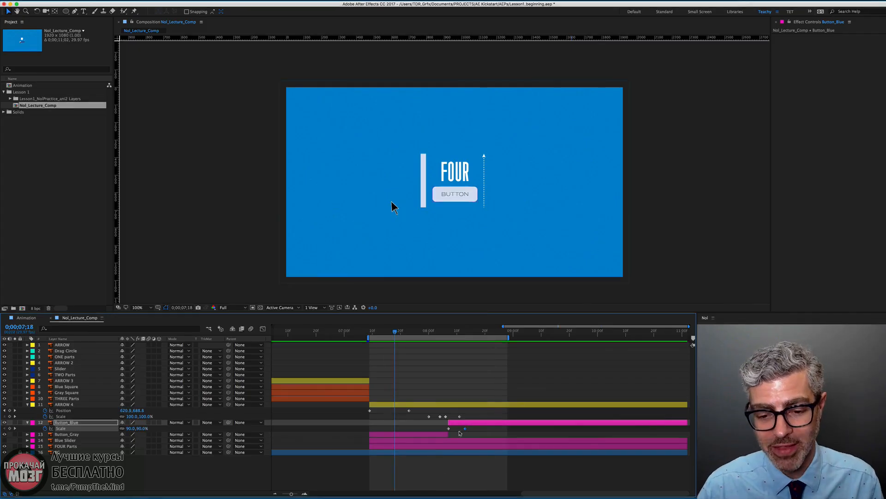
{"action": "left_click", "coordinate": [465, 428]}
{"action": "left_click_drag", "start_coordinate": [465, 429], "coordinate": [460, 429]}
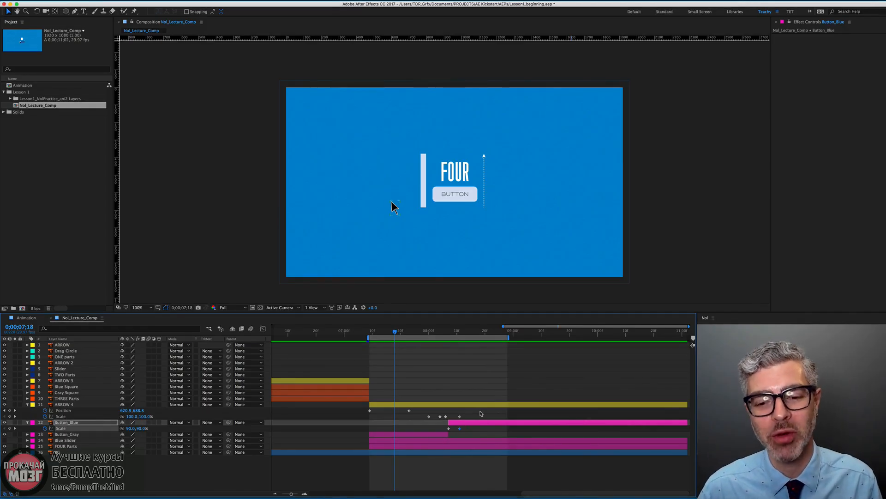
{"action": "key", "text": "space"}
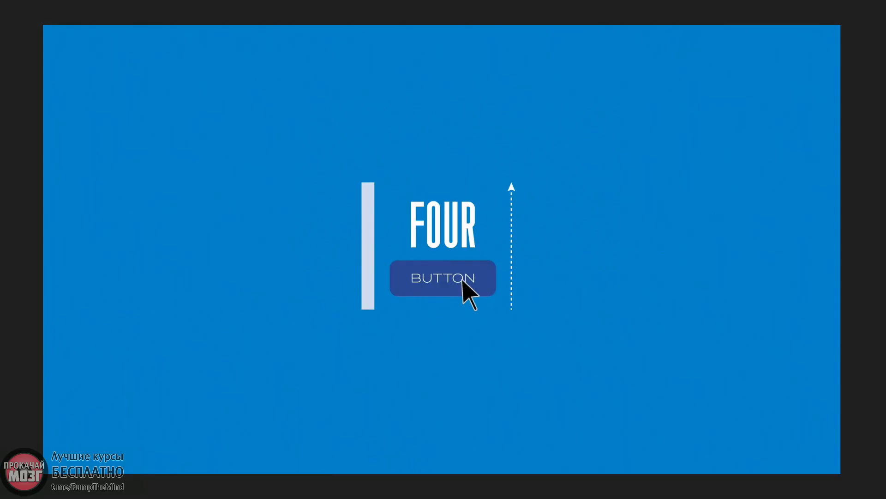
{"action": "key", "text": "space"}
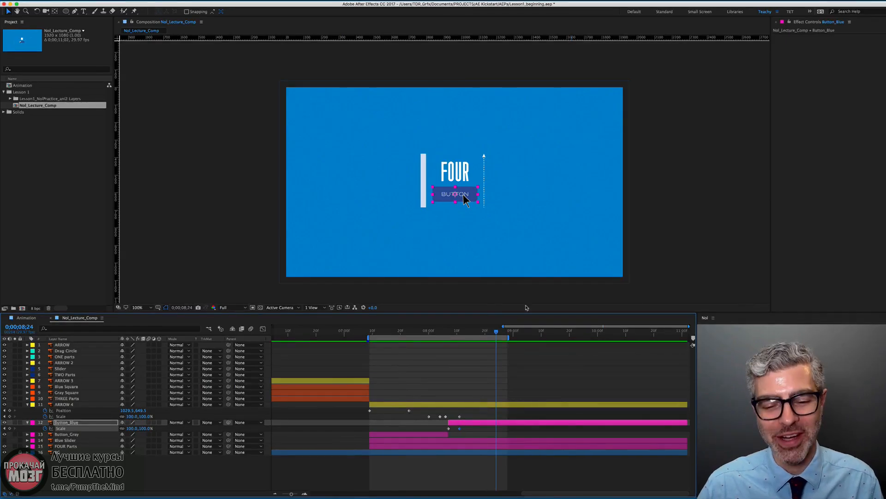
Make the Blue Slider layer visible and trim its start to 0;00;08;15 without sliding the whole layer.
{"action": "left_click", "coordinate": [67, 441]}
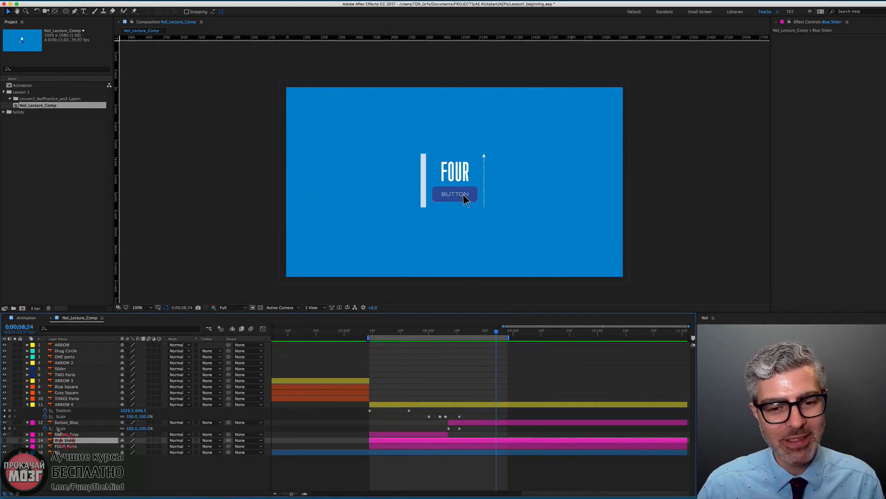
{"action": "left_click", "coordinate": [4, 440]}
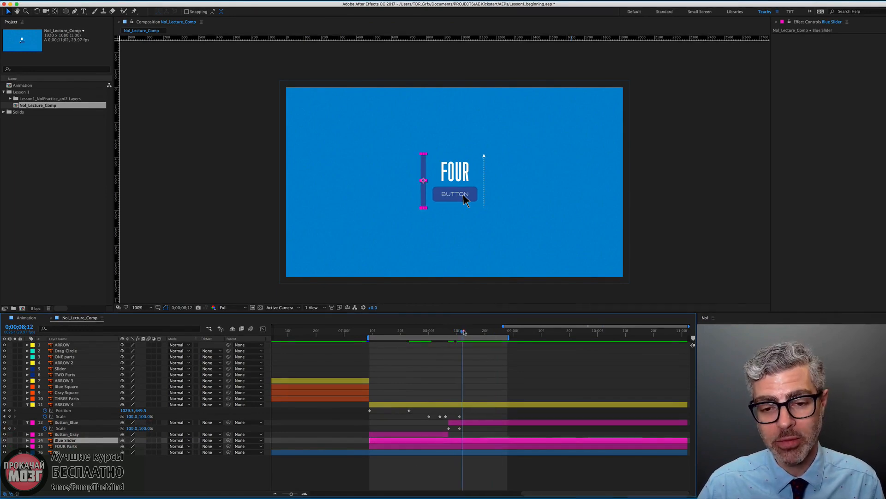
{"action": "left_click", "coordinate": [470, 331]}
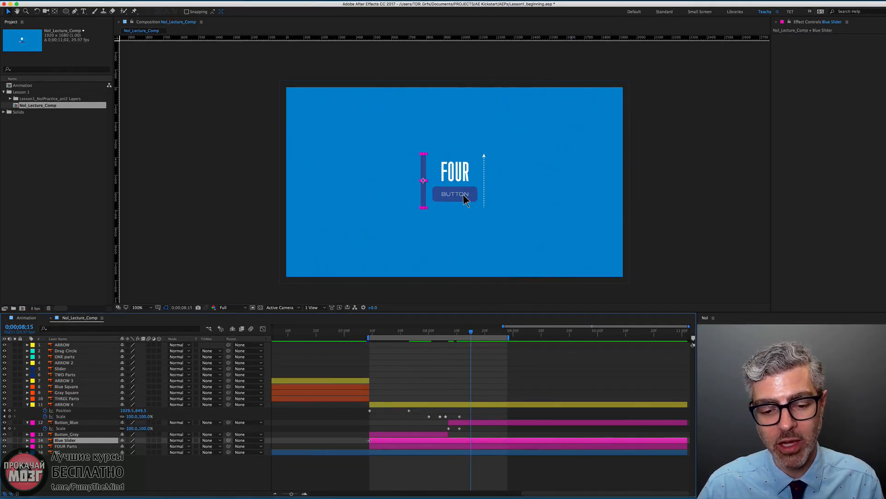
{"action": "left_click_drag", "start_coordinate": [369, 440], "coordinate": [394, 445]}
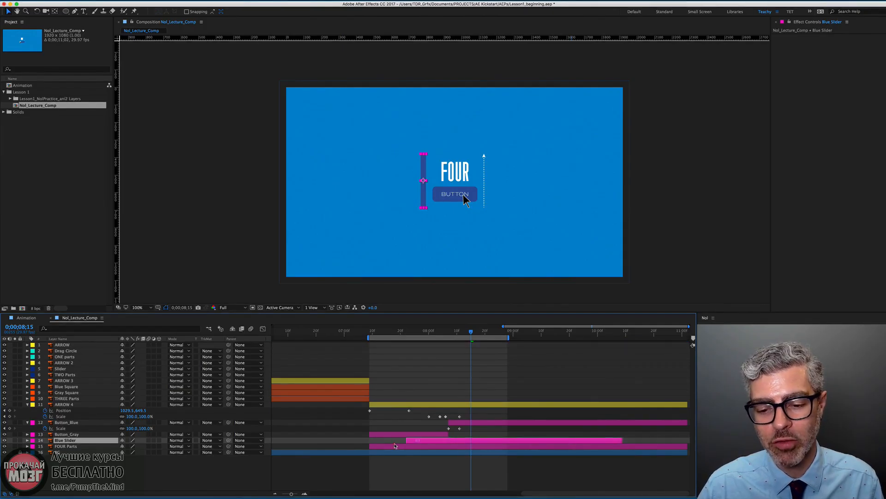
{"action": "key", "text": "super+z"}
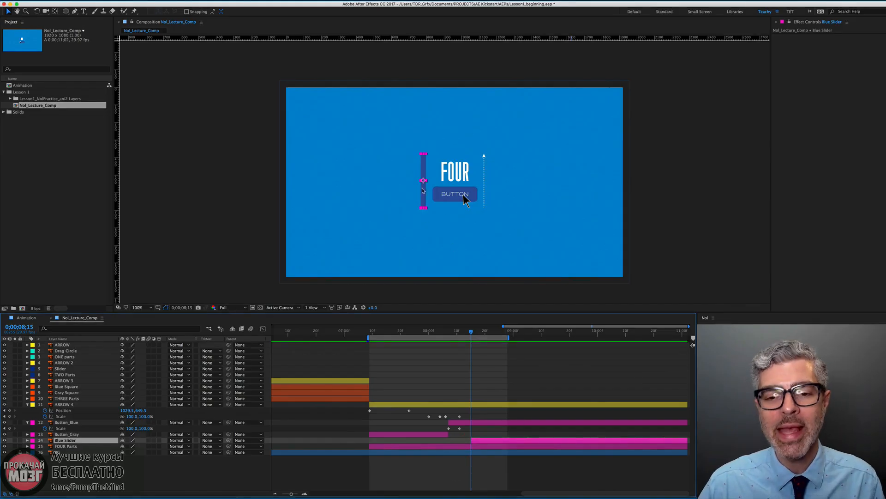
Try reducing only the vertical Scale of Blue Slider from its centered anchor point, and undo the change.
{"action": "scroll", "coordinate": [423, 182], "scroll_direction": "up", "scroll_amount": 1}
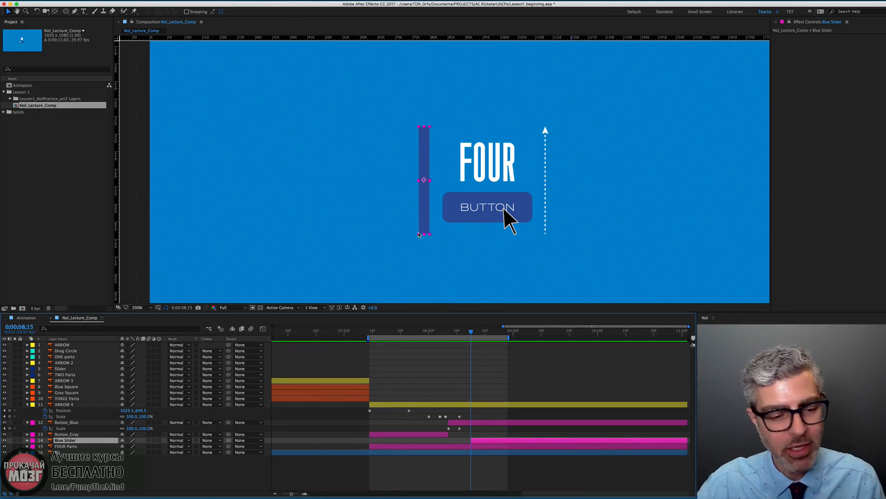
{"action": "key", "text": "s"}
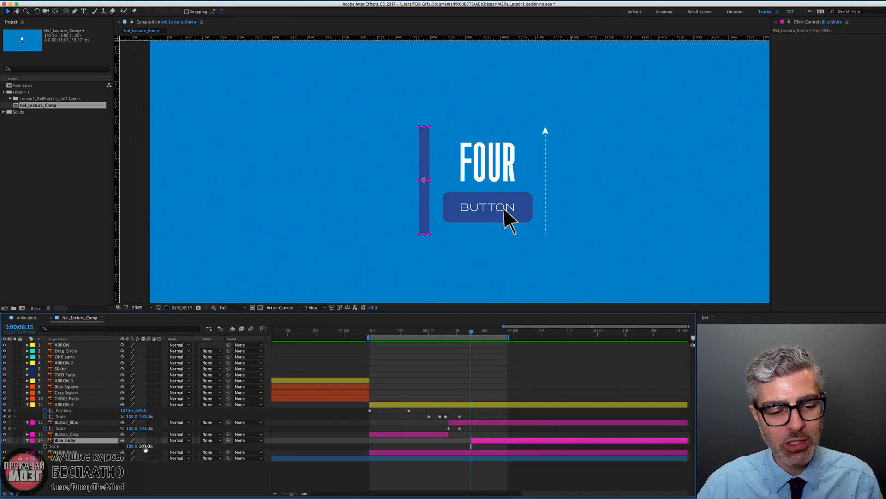
{"action": "left_click_drag", "start_coordinate": [144, 446], "coordinate": [123, 442]}
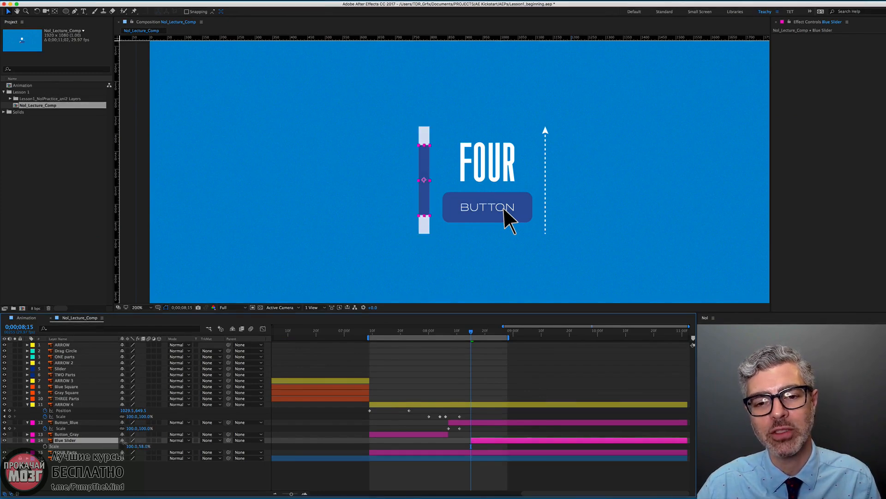
{"action": "key", "text": "super+z"}
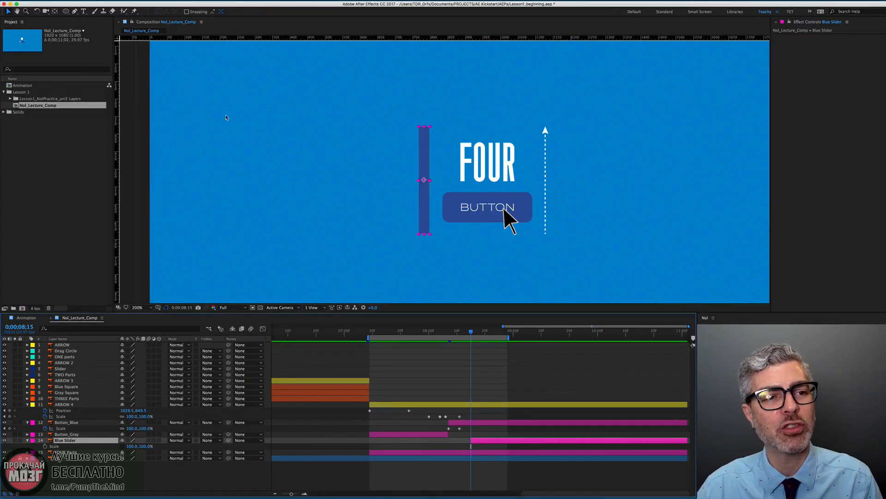
Move Blue Slider's anchor point to the center of its bottom edge with the Pan Behind tool.
{"action": "left_click", "coordinate": [55, 12]}
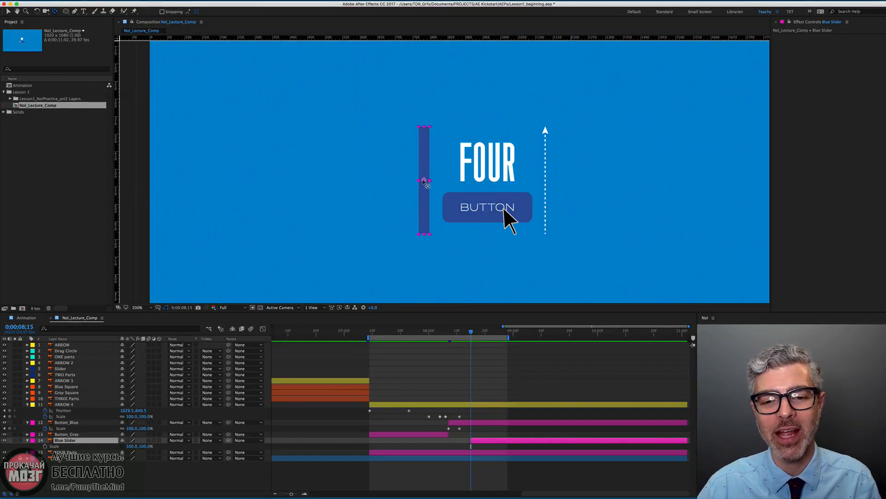
{"action": "left_click_drag", "start_coordinate": [423, 180], "coordinate": [422, 283]}
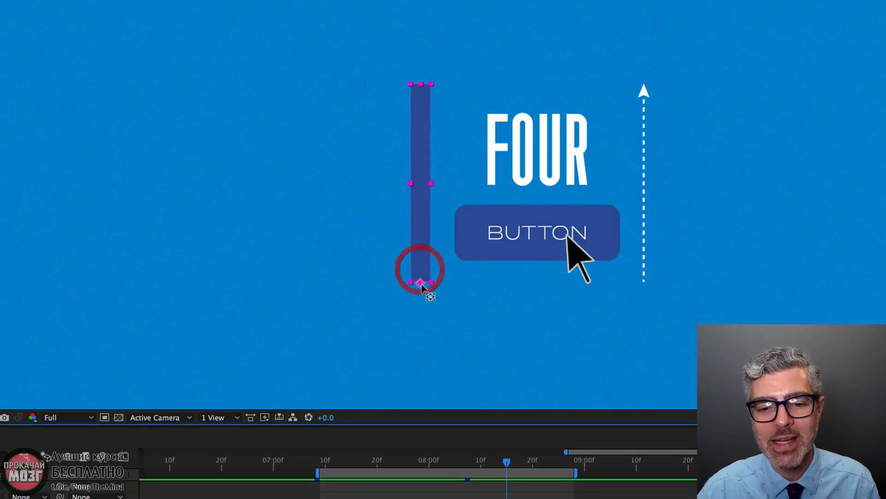
Refine Blue Slider's anchor point so it sits exactly on the center handle of its bottom edge.
{"action": "scroll", "coordinate": [422, 290], "scroll_direction": "up", "scroll_amount": 5}
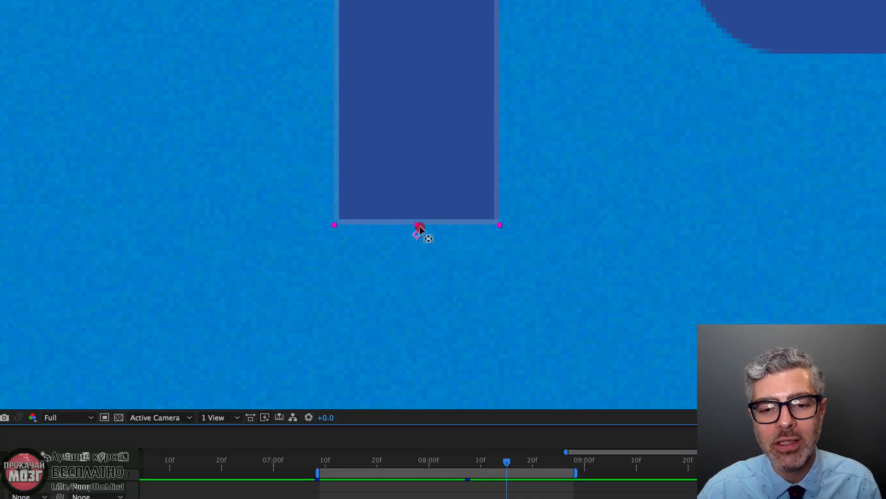
{"action": "scroll", "coordinate": [413, 227], "scroll_direction": "up", "scroll_amount": 2}
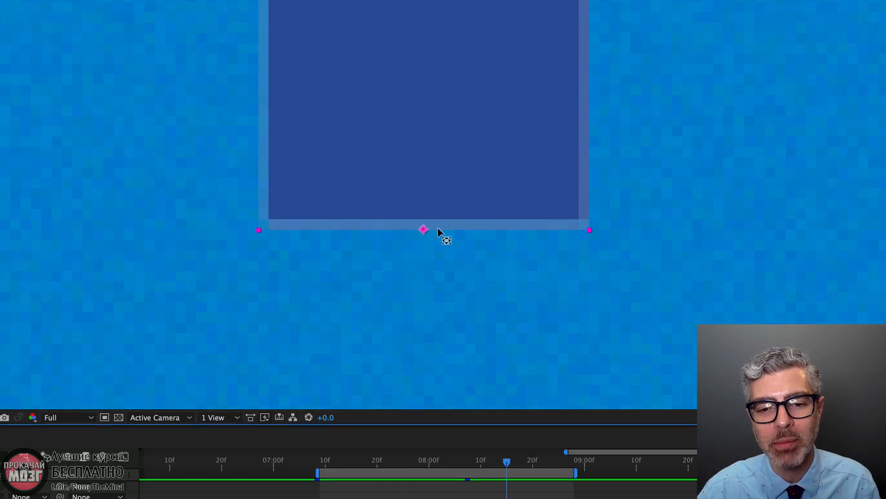
{"action": "scroll", "coordinate": [423, 229], "scroll_direction": "down", "scroll_amount": 8}
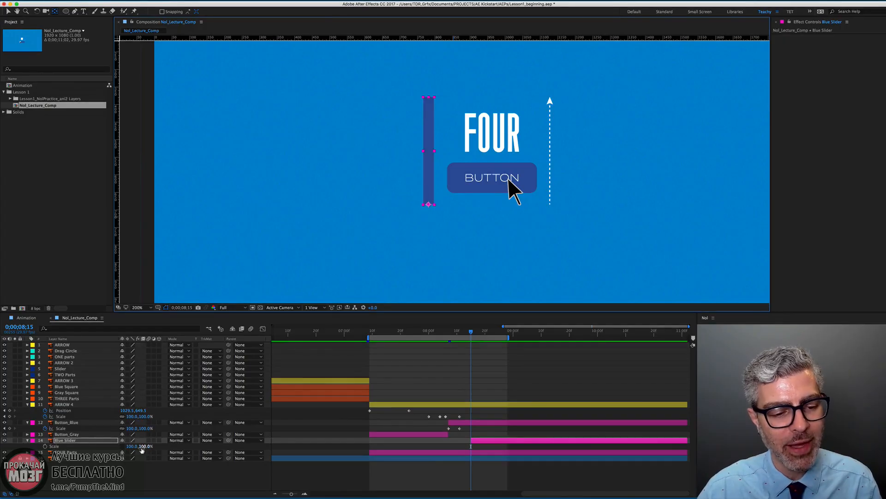
Set only Blue Slider's vertical Scale to 0% and start keyframing Scale at 0;00;08;15.
{"action": "mouse_move", "coordinate": [143, 447]}
{"action": "left_mouse_down"}
{"action": "mouse_move", "coordinate": [130, 446]}
{"action": "mouse_move", "coordinate": [155, 445]}
{"action": "mouse_move", "coordinate": [131, 446]}
{"action": "left_mouse_up"}
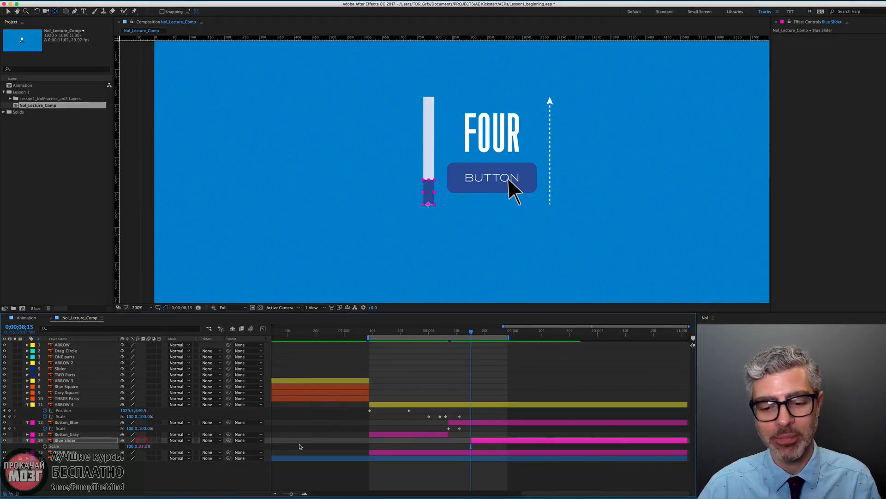
{"action": "left_click", "coordinate": [145, 447]}
{"action": "type", "text": "0"}
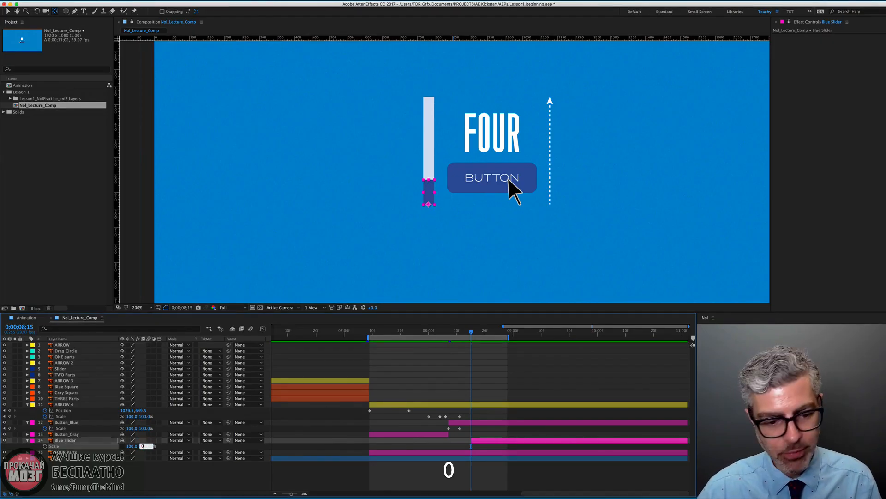
{"action": "key", "text": "Return"}
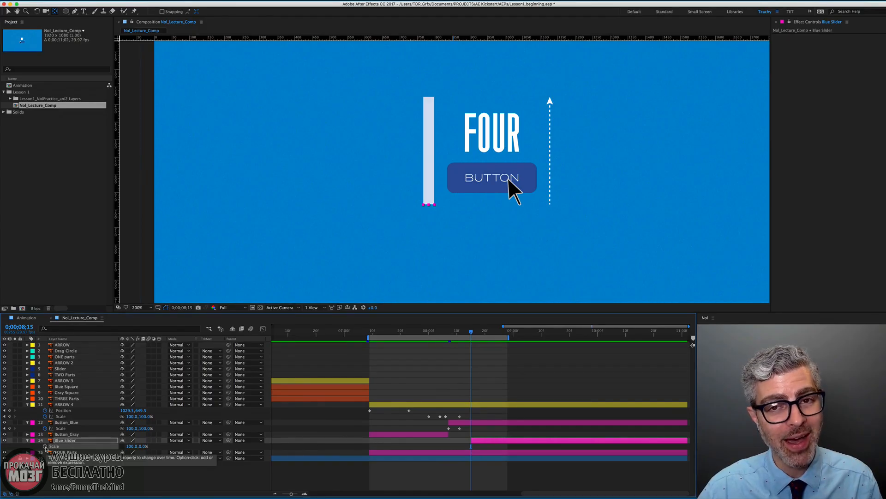
{"action": "left_click", "coordinate": [45, 446]}
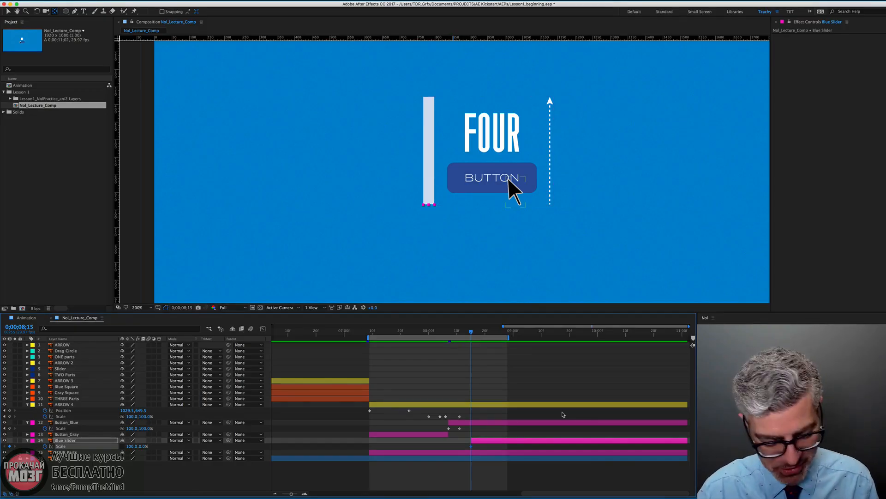
Add a Scale keyframe to Blue Slider at 0;00;10;08 with its vertical value set to 100%.
{"action": "scroll", "coordinate": [511, 391], "scroll_direction": "down", "scroll_amount": 5, "text": "alt"}
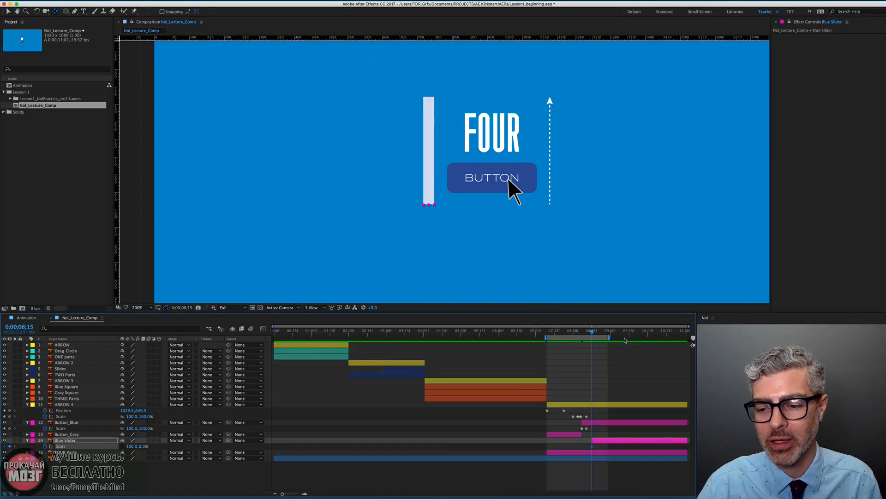
{"action": "left_click_drag", "start_coordinate": [625, 340], "coordinate": [658, 338]}
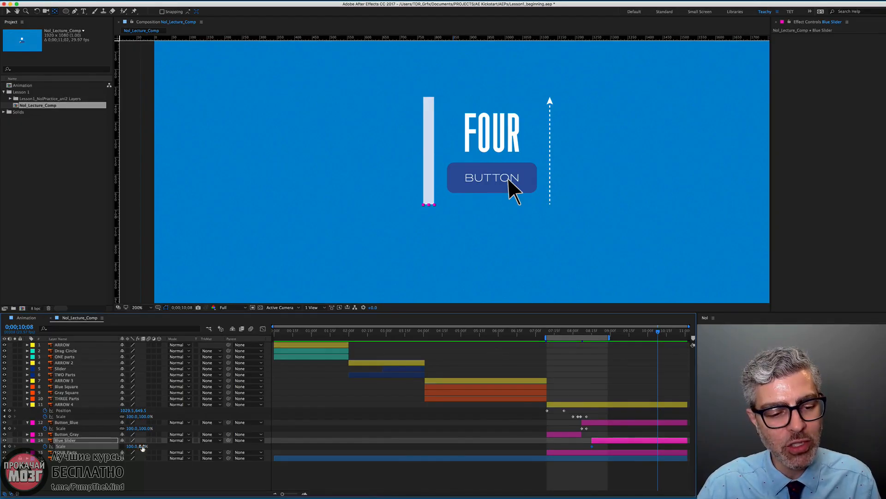
{"action": "left_click", "coordinate": [142, 446]}
{"action": "type", "text": "100"}
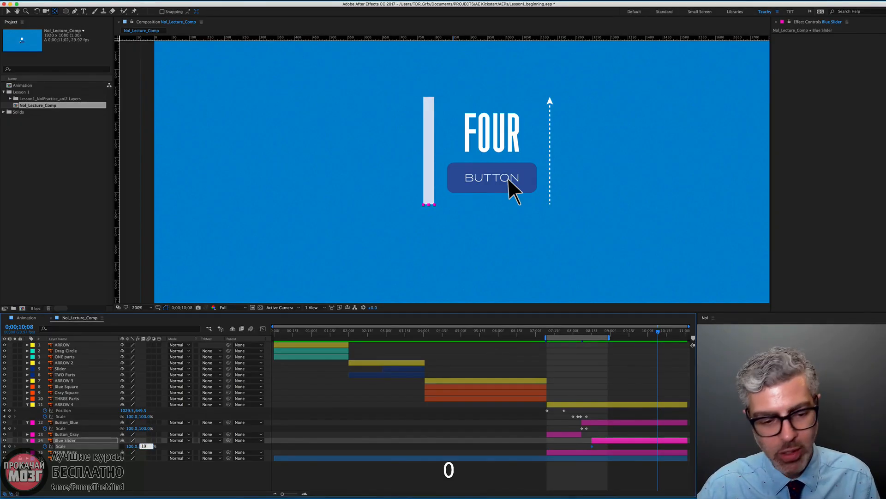
{"action": "key", "text": "Return"}
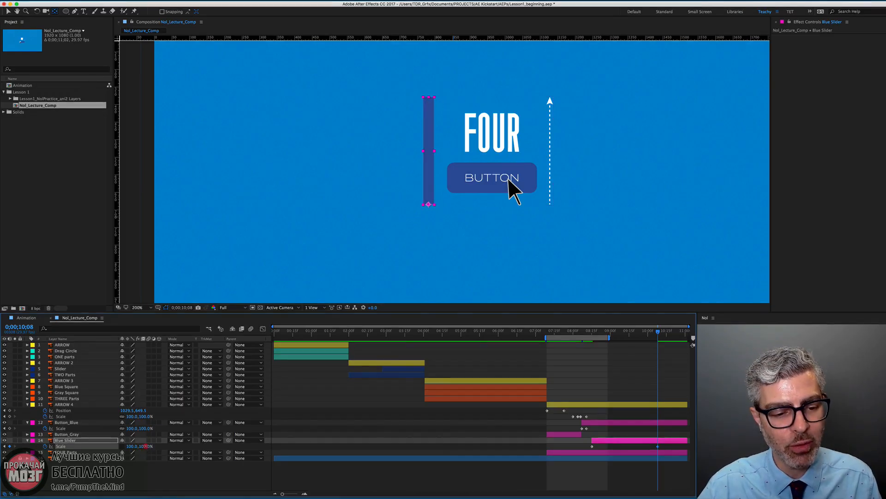
Try adjusting Blue Slider's vertical Scale interactively at the full-height keyframe, and undo each change.
{"action": "left_click_drag", "start_coordinate": [146, 446], "coordinate": [141, 446]}
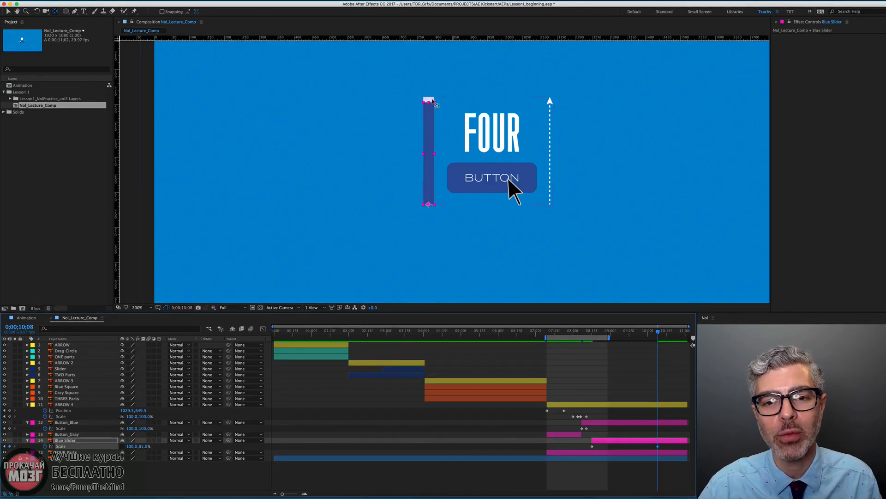
{"action": "key", "text": "super+z"}
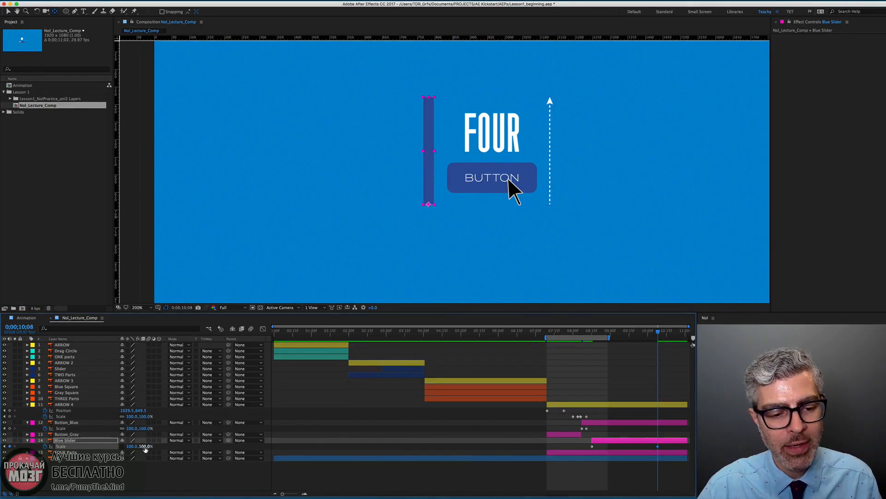
{"action": "left_click_drag", "start_coordinate": [146, 446], "coordinate": [154, 441]}
{"action": "key", "text": "super+z"}
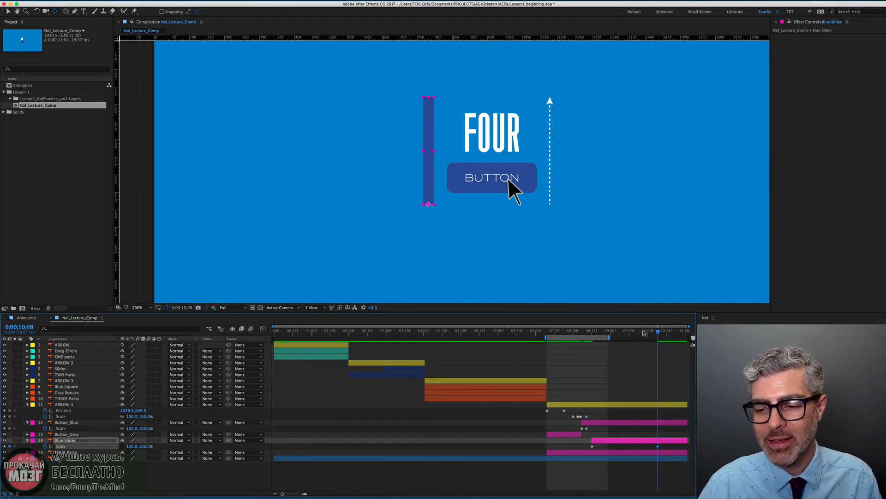
Copy ARROW 4's Position keyframe over the button and paste it at 0;00;10;12 to hold the arrow in place.
{"action": "left_click_drag", "start_coordinate": [660, 334], "coordinate": [664, 335]}
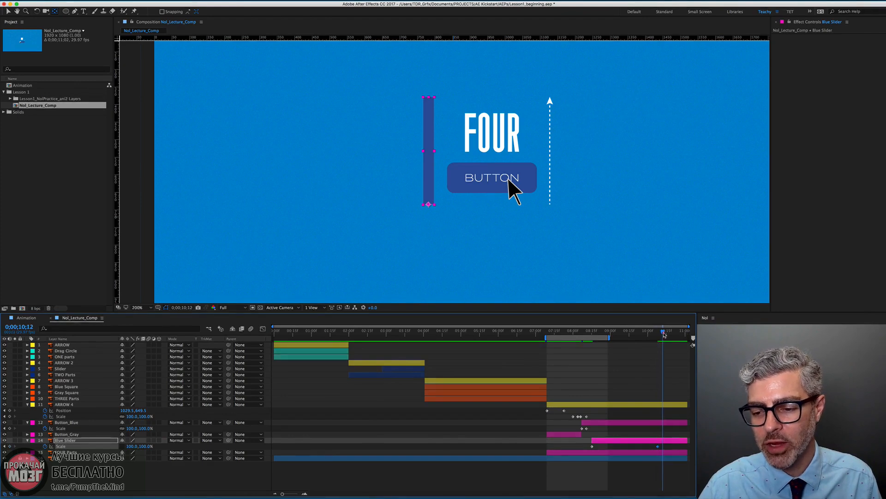
{"action": "left_click", "coordinate": [564, 407]}
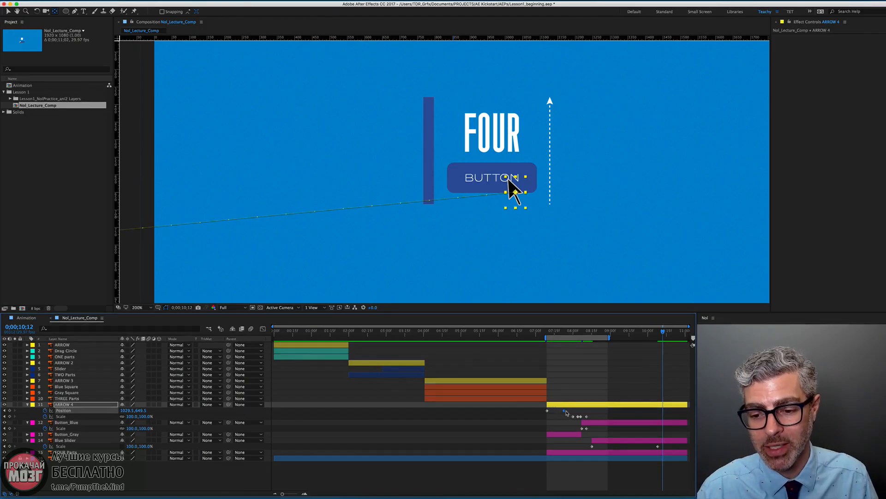
{"action": "key", "text": "super+v"}
At 0;00;11;01, move ARROW 4 off the right edge of the composition and end the work area there.
{"action": "left_click_drag", "start_coordinate": [662, 331], "coordinate": [661, 351]}
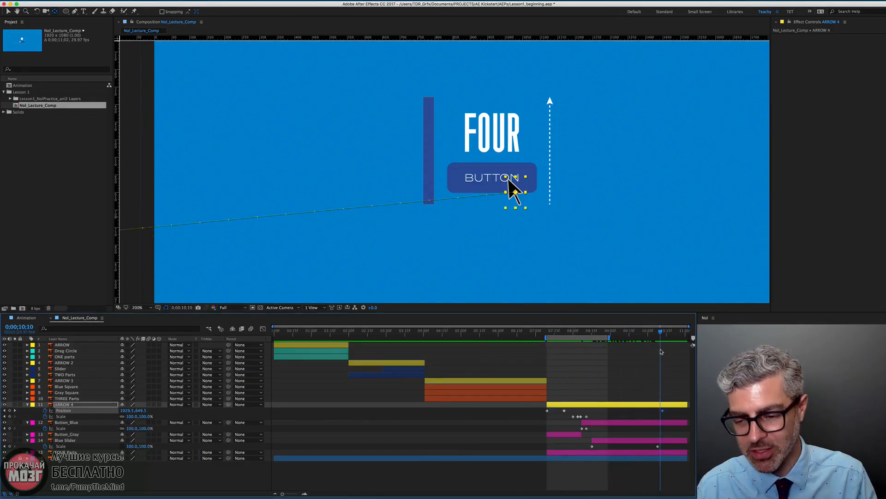
{"action": "key", "text": "o"}
{"action": "scroll", "coordinate": [511, 221], "scroll_direction": "down", "scroll_amount": 1}
{"action": "key", "text": "v"}
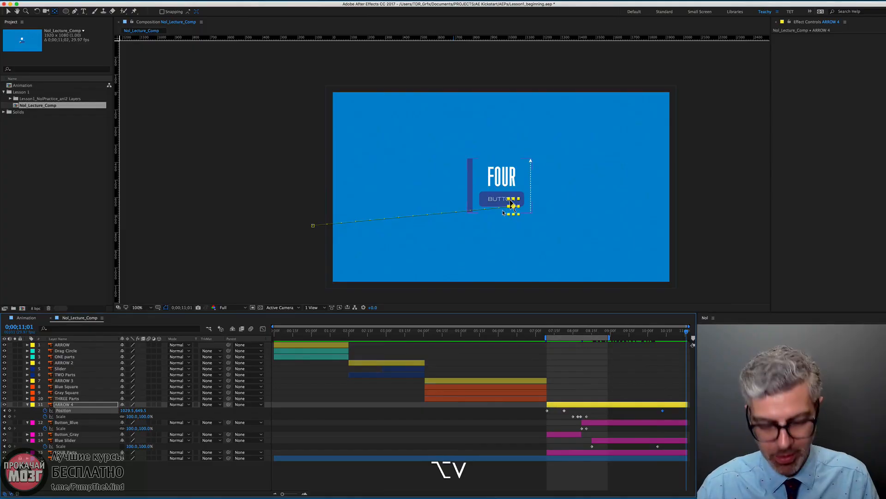
{"action": "key", "text": "v"}
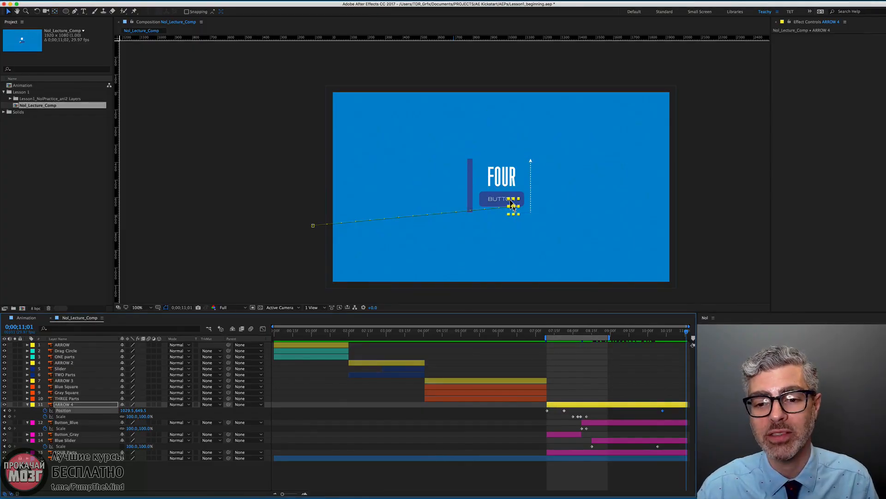
{"action": "left_click_drag", "start_coordinate": [512, 206], "coordinate": [690, 225]}
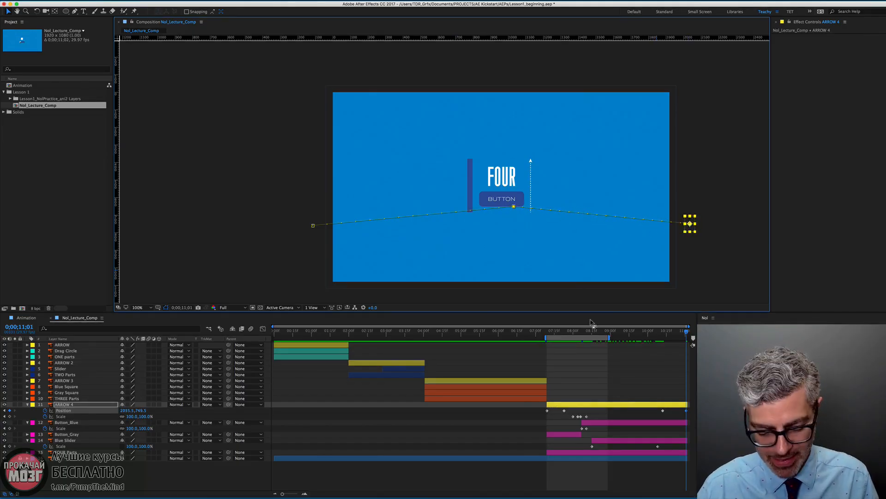
{"action": "key", "text": "n"}
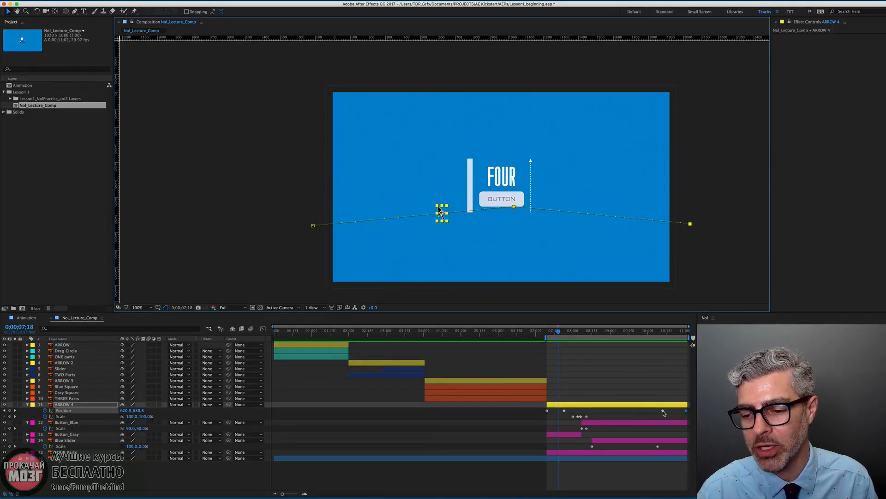
Shift Blue Slider's last Scale and ARROW 4's third Position keyframe about 11 frames earlier, and ARROW 4's last Position keyframe about 8 frames earlier.
{"action": "key", "text": "super+z"}
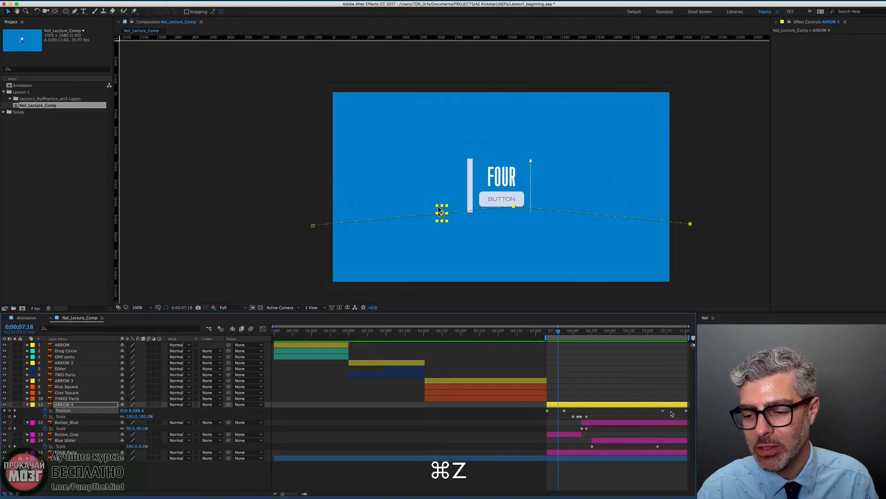
{"action": "left_click_drag", "start_coordinate": [668, 410], "coordinate": [646, 448]}
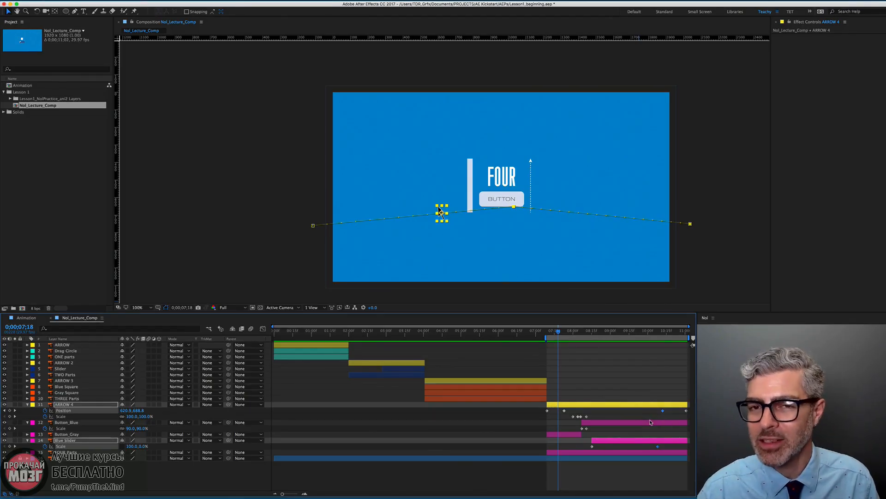
{"action": "left_click_drag", "start_coordinate": [663, 411], "coordinate": [655, 411]}
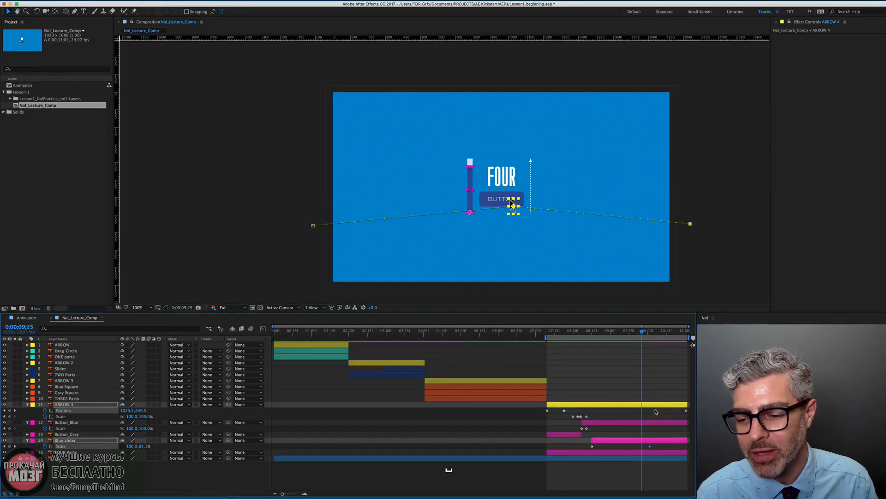
{"action": "left_click_drag", "start_coordinate": [656, 410], "coordinate": [649, 410]}
{"action": "key", "text": "space"}
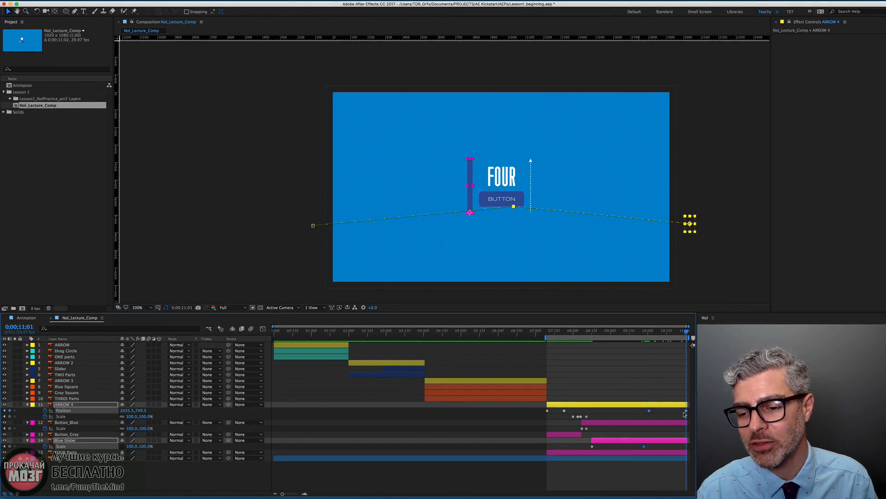
{"action": "left_click_drag", "start_coordinate": [686, 410], "coordinate": [681, 411]}
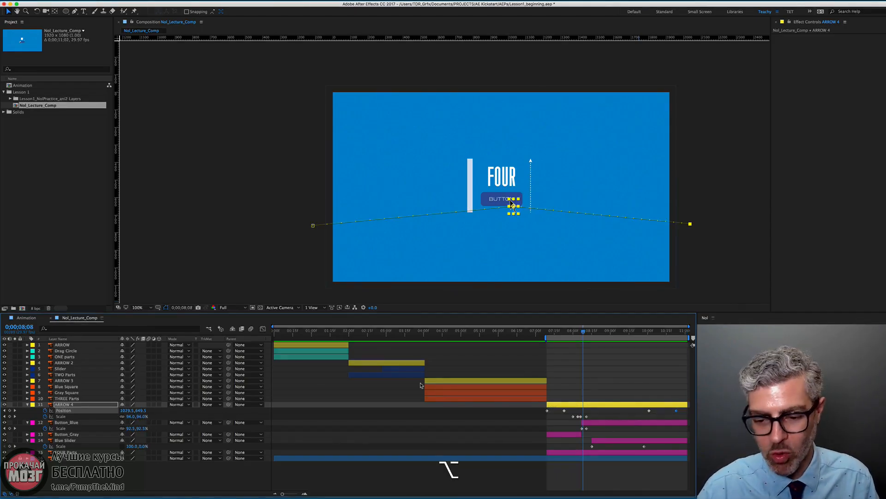
Collapse and deselect all layers, and set the work area to begin at 0;00;00;00.
{"action": "key", "text": "super+a"}
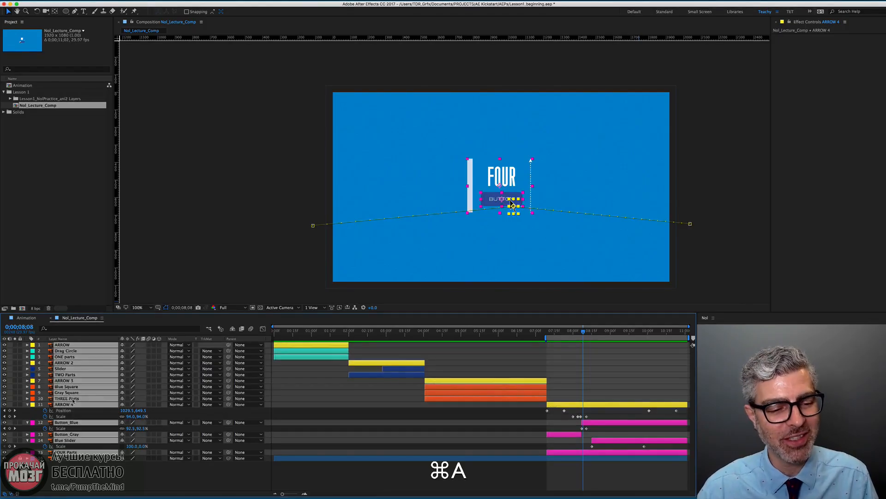
{"action": "key", "text": "u"}
{"action": "key", "text": "super+shift+a"}
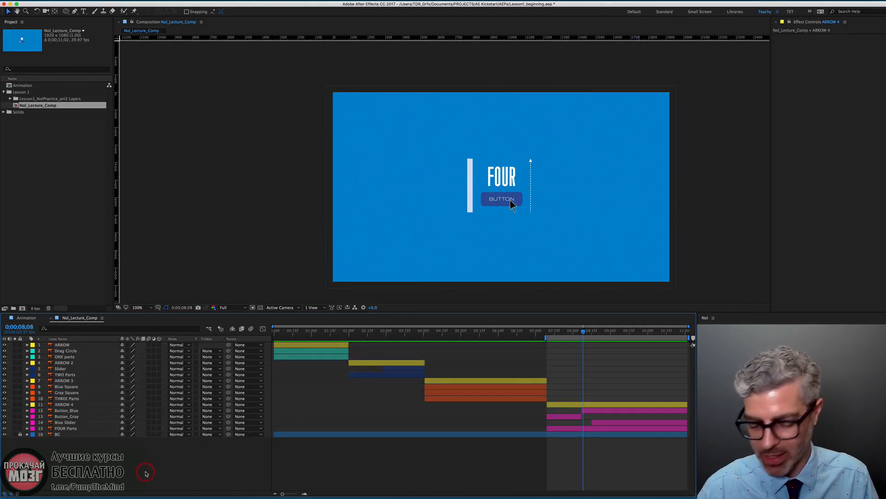
{"action": "key", "text": "Home"}
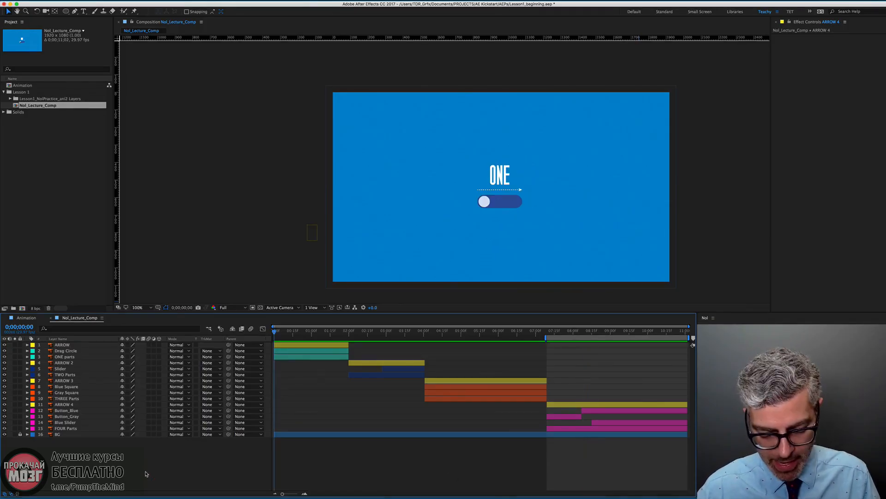
{"action": "key", "text": "b"}
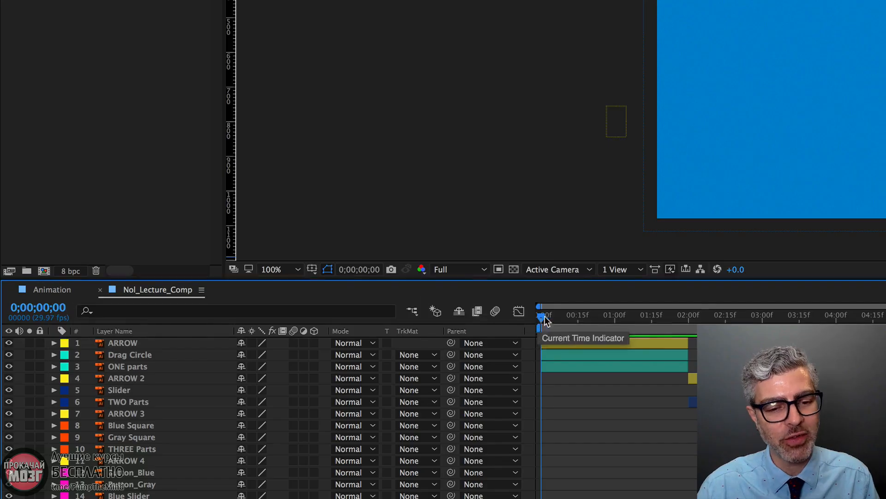
Review the arrow animation at several points across the composition, from section ONE to section FOUR.
{"action": "left_click", "coordinate": [642, 315]}
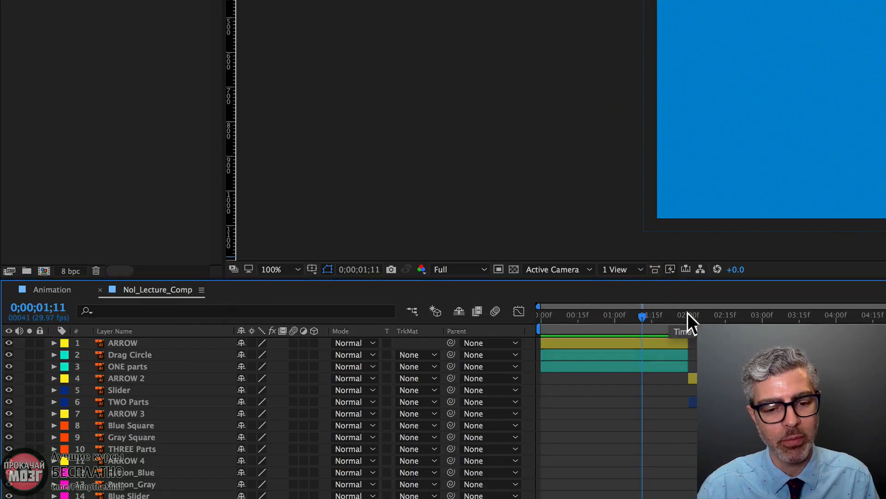
{"action": "left_click", "coordinate": [782, 315]}
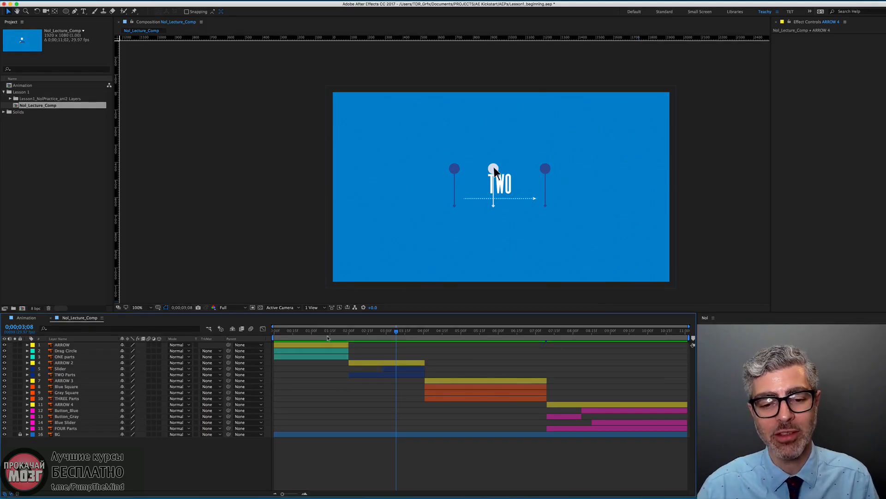
{"action": "left_click", "coordinate": [307, 331]}
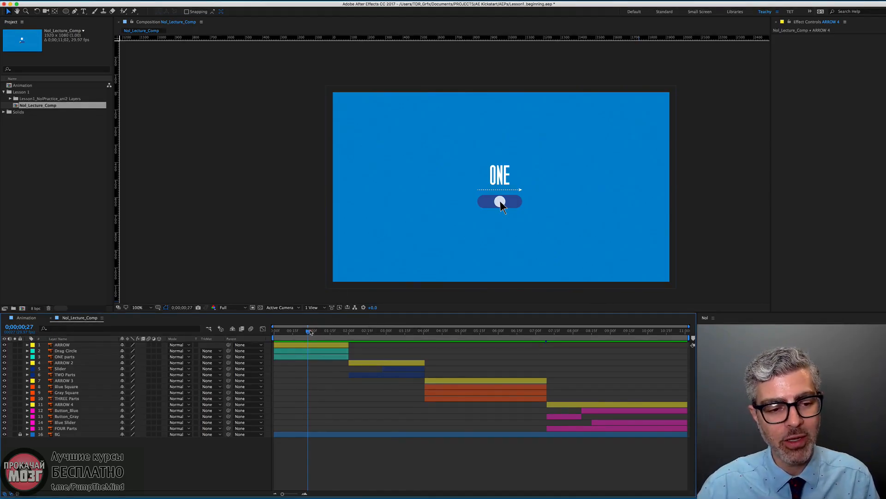
{"action": "left_click_drag", "start_coordinate": [309, 331], "coordinate": [310, 331]}
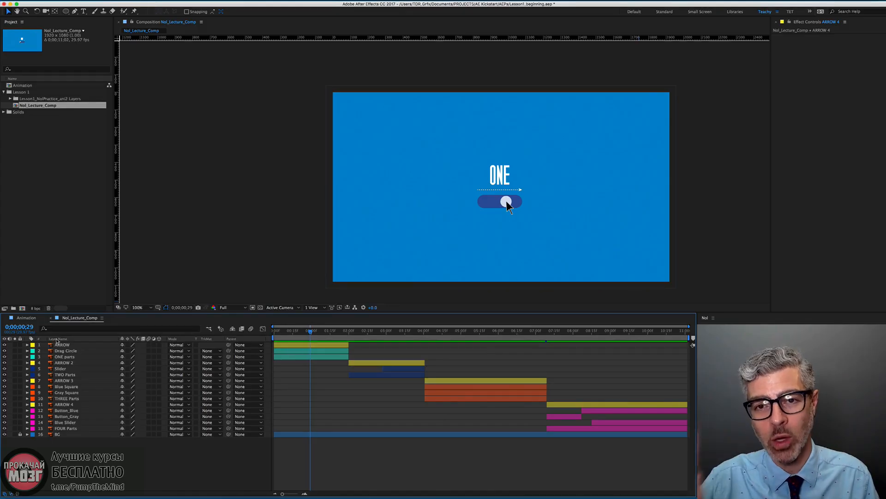
{"action": "key", "text": "Page_Down"}
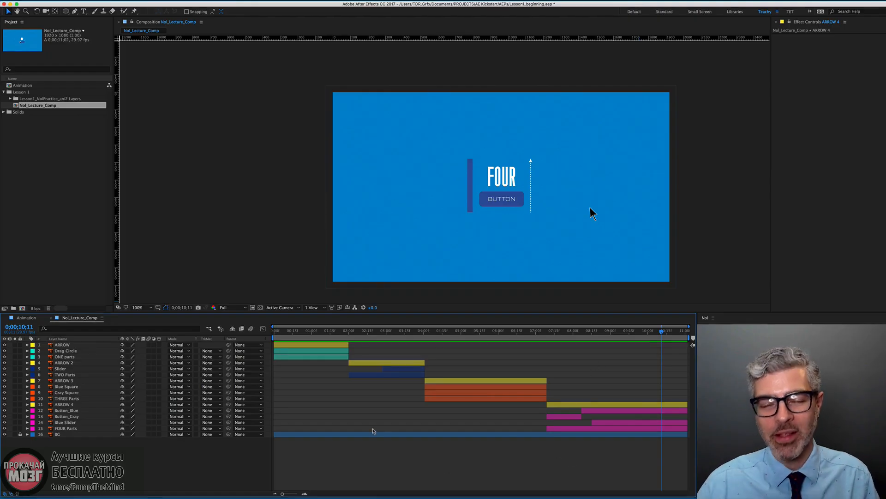
Inspect the composition in section TWO at 0;00;03;05 and at its end at 0;00;11;01.
{"action": "mouse_move", "coordinate": [382, 330]}
{"action": "left_mouse_down"}
{"action": "mouse_move", "coordinate": [374, 330]}
{"action": "mouse_move", "coordinate": [408, 331]}
{"action": "mouse_move", "coordinate": [380, 331]}
{"action": "mouse_move", "coordinate": [392, 330]}
{"action": "left_mouse_up"}
{"action": "left_click", "coordinate": [392, 329]}
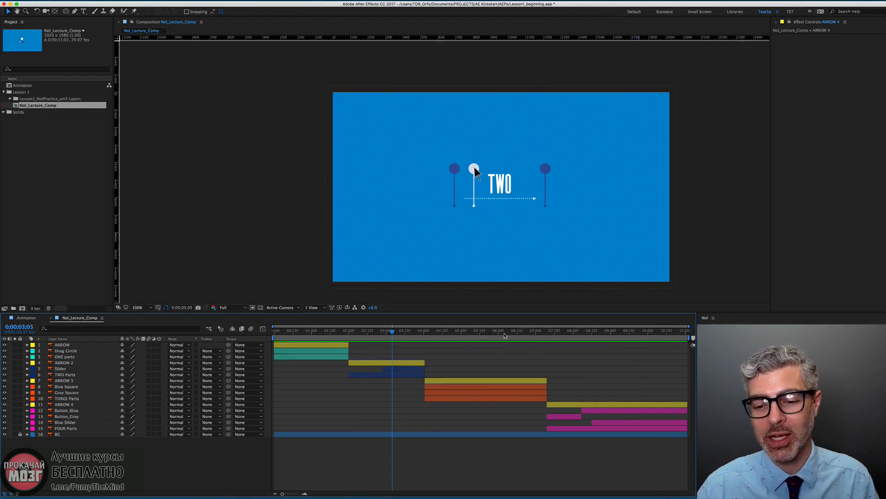
{"action": "left_click_drag", "start_coordinate": [678, 335], "coordinate": [693, 337]}
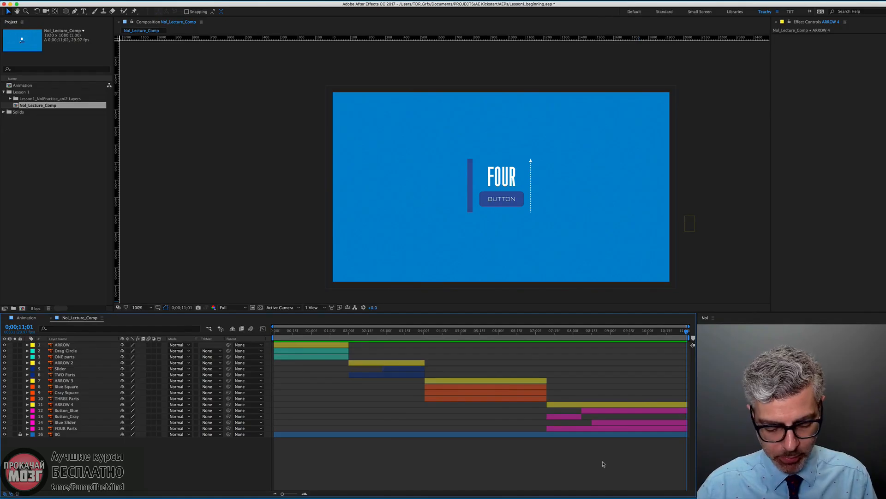
Set the composition's duration to 0;00;13;02 and show its full length in the timeline.
{"action": "key", "text": "super+k"}
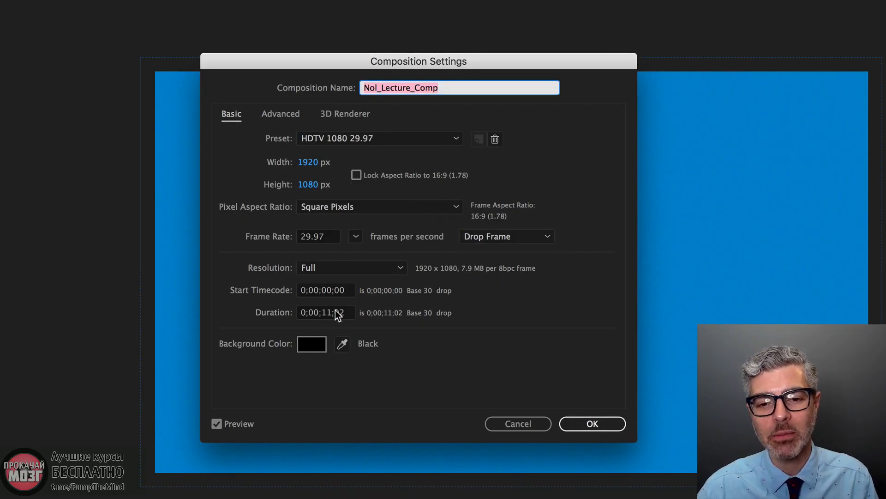
{"action": "left_click_drag", "start_coordinate": [326, 314], "coordinate": [330, 313]}
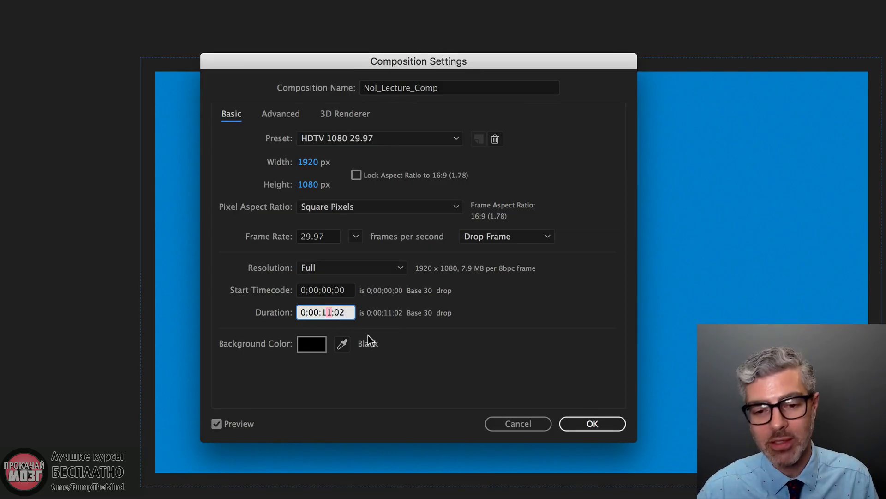
{"action": "type", "text": "3"}
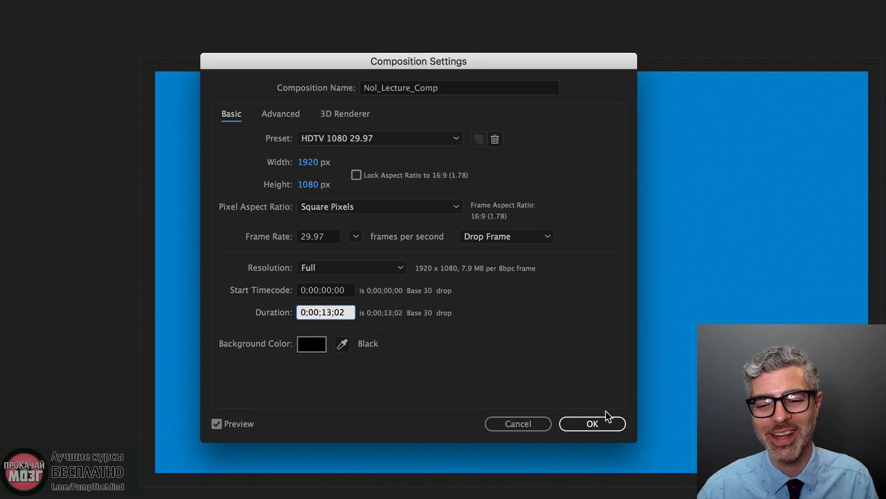
{"action": "left_click", "coordinate": [605, 424]}
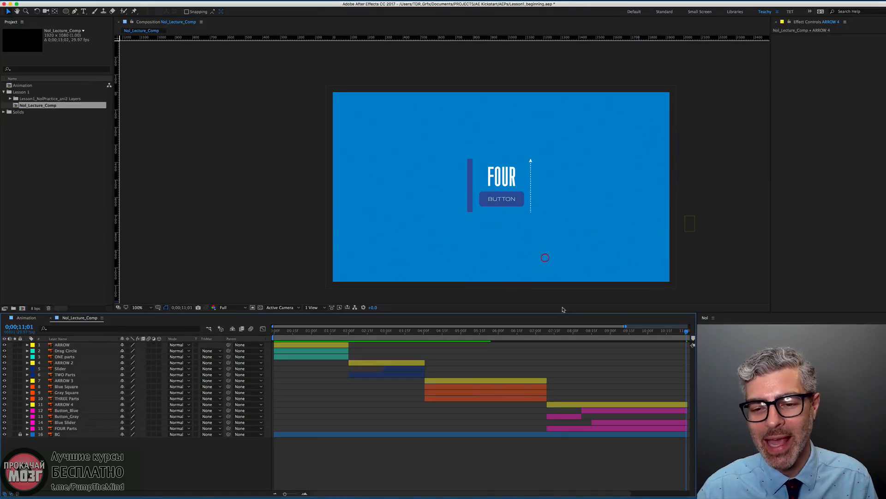
{"action": "scroll", "coordinate": [598, 458], "scroll_direction": "down", "scroll_amount": 3}
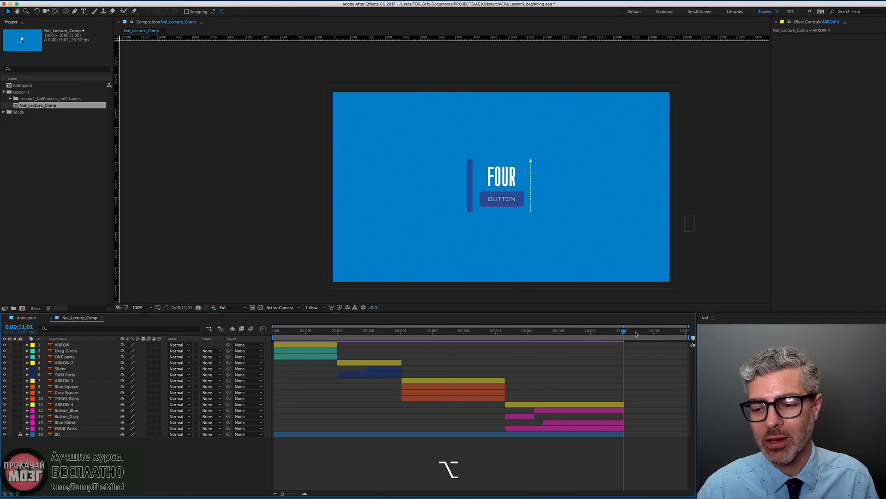
Unlock the BG layer and extend its out point to the composition's new end.
{"action": "mouse_move", "coordinate": [636, 334]}
{"action": "left_mouse_down"}
{"action": "mouse_move", "coordinate": [667, 334]}
{"action": "mouse_move", "coordinate": [630, 334]}
{"action": "mouse_move", "coordinate": [641, 334]}
{"action": "left_mouse_up"}
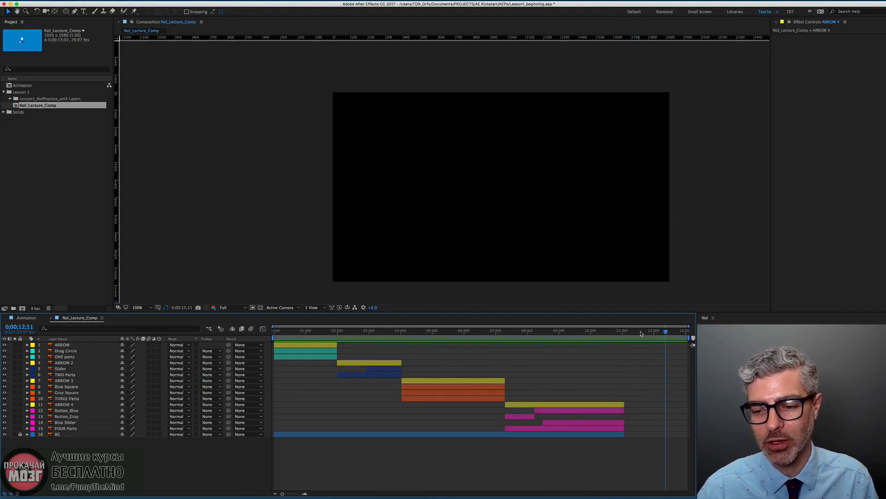
{"action": "left_click", "coordinate": [20, 434]}
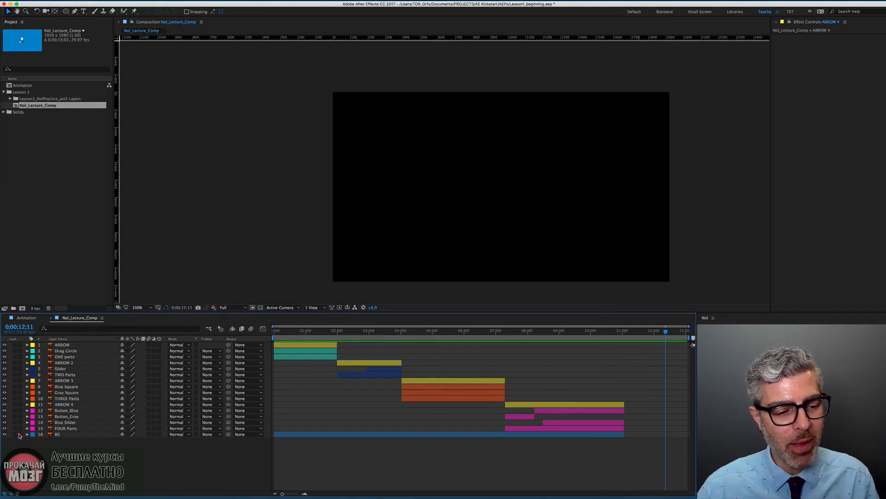
{"action": "left_click", "coordinate": [576, 435]}
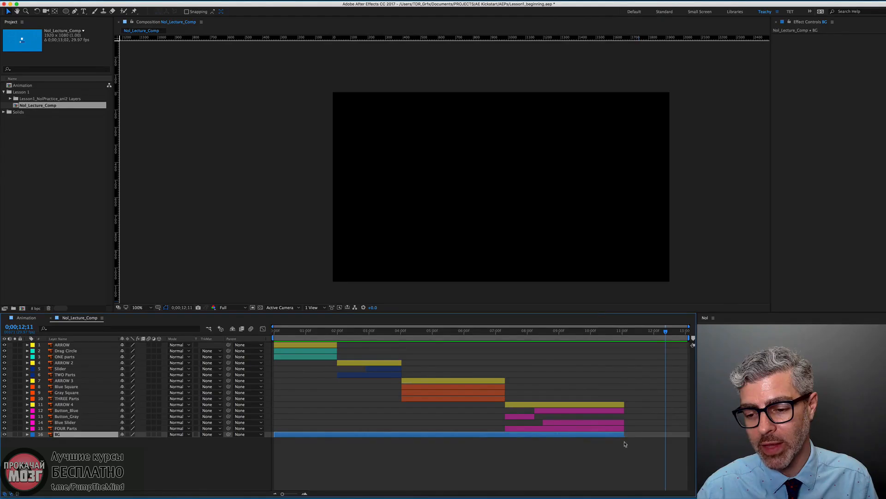
{"action": "left_click_drag", "start_coordinate": [624, 434], "coordinate": [689, 434]}
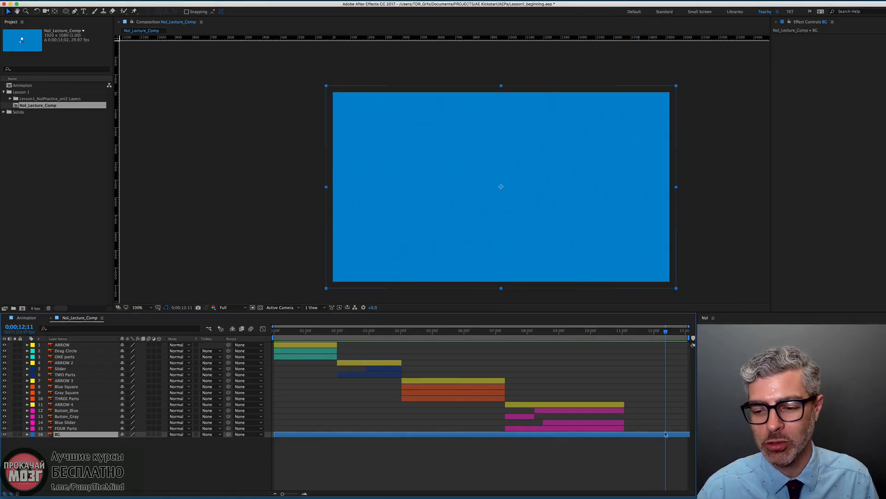
Shift all layers from ARROW 3 through FOUR Parts about two seconds later, so they finish at the composition's end.
{"action": "left_click", "coordinate": [444, 381]}
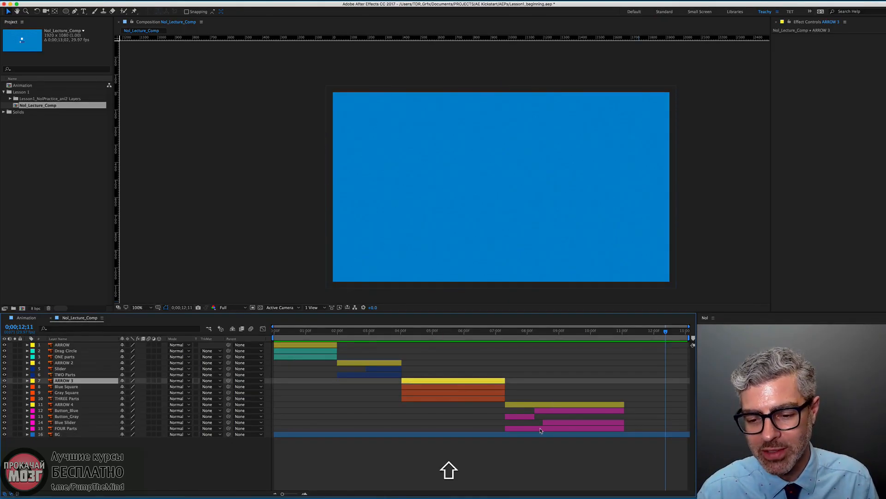
{"action": "left_click", "coordinate": [541, 430], "text": "shift"}
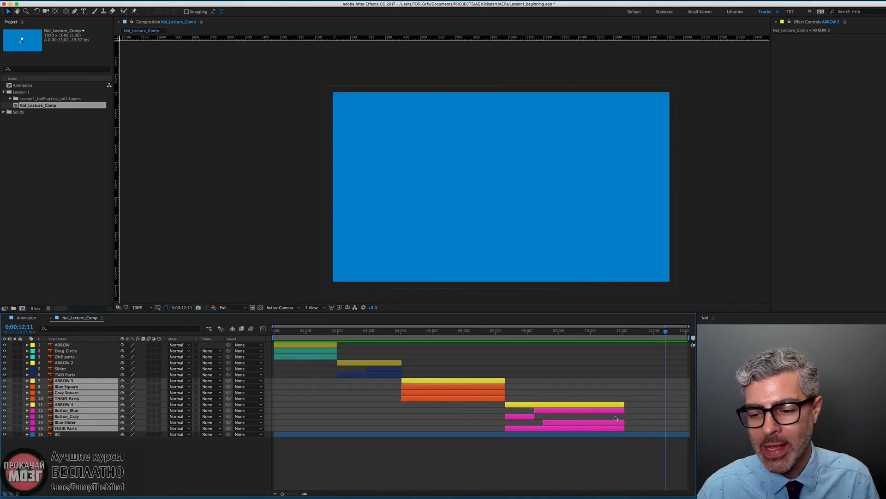
{"action": "left_click_drag", "start_coordinate": [616, 418], "coordinate": [679, 408]}
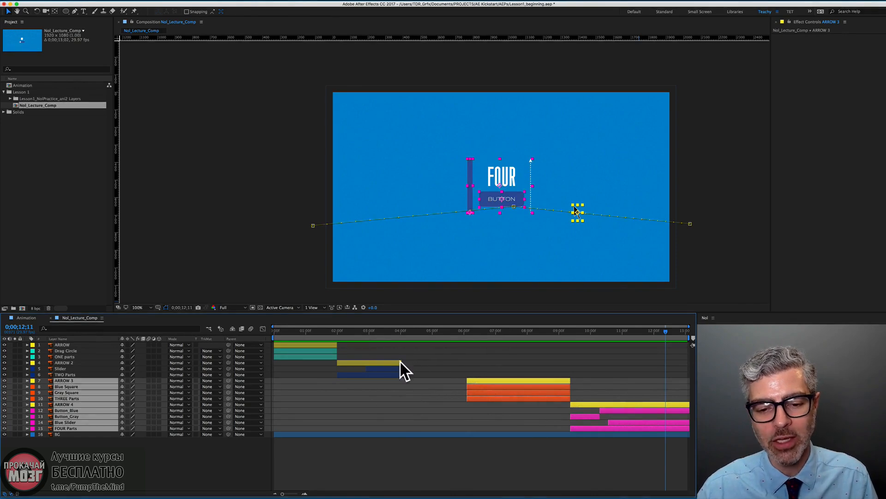
Reveal the keyframes of ARROW 2, Slider and TWO Parts, and extend these three layers to 0;00;04;20.
{"action": "left_click", "coordinate": [383, 363]}
{"action": "left_click", "coordinate": [383, 375], "text": "shift"}
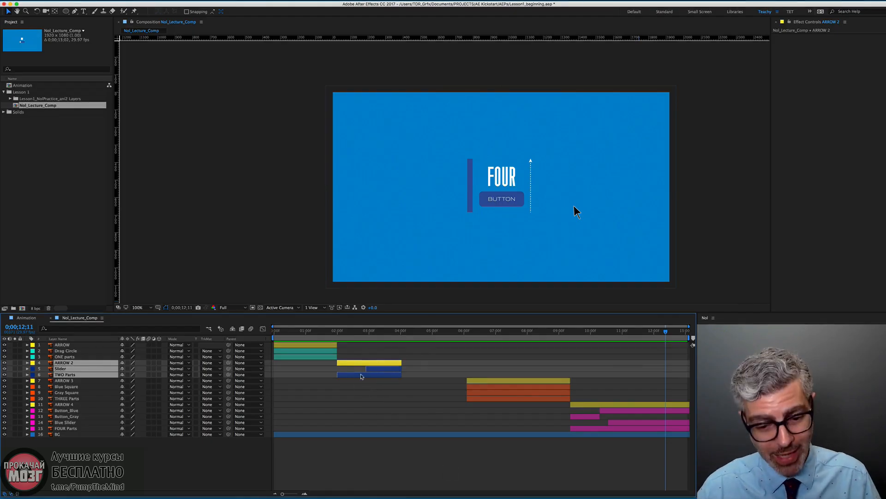
{"action": "key", "text": "u"}
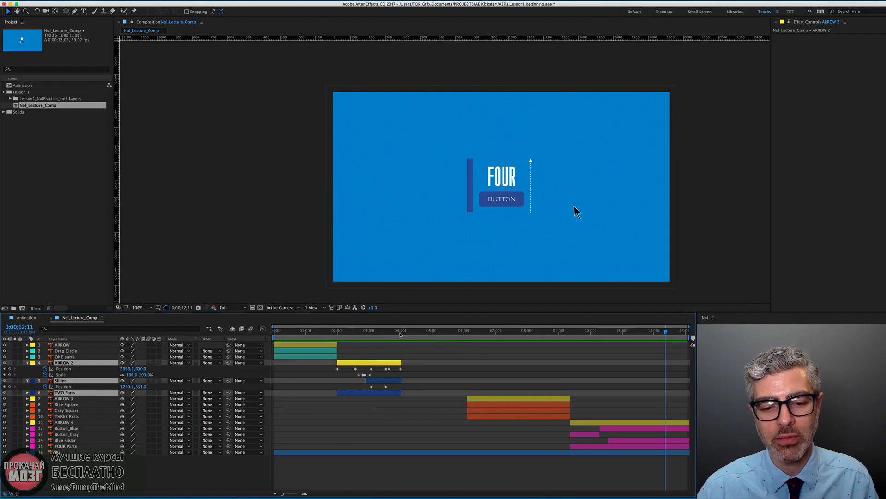
{"action": "left_click", "coordinate": [401, 332], "text": "shift"}
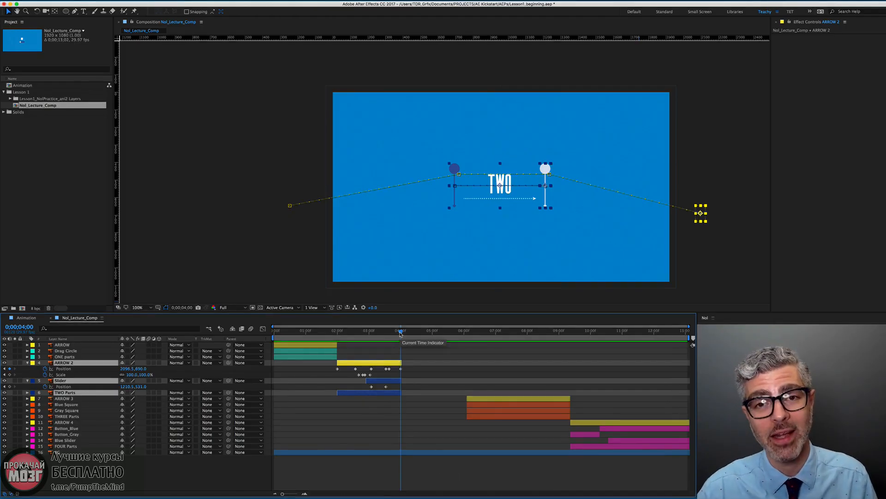
{"action": "key", "text": "shift"}
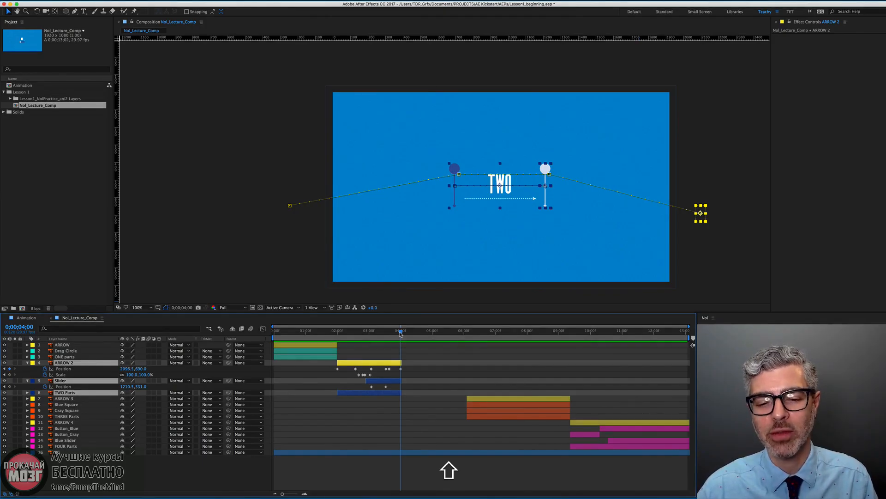
{"action": "key", "text": "shift+Page_Down"}
{"action": "key", "text": "shift+Page_Down"}
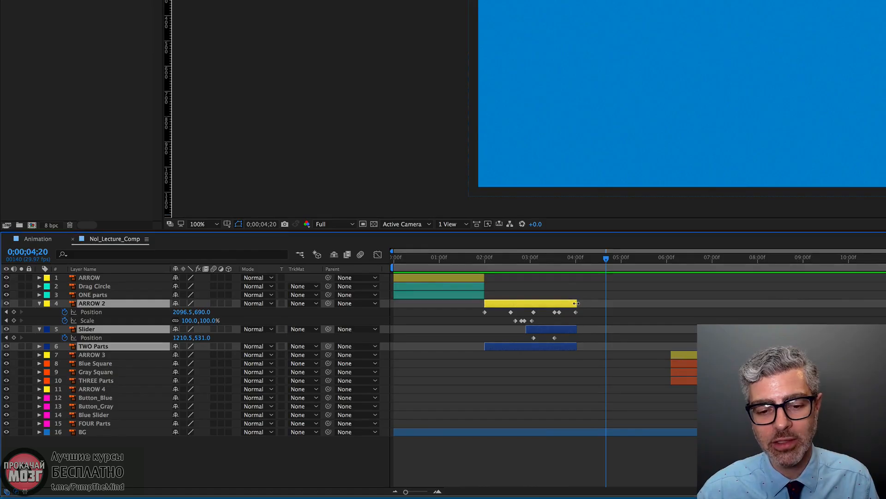
{"action": "left_click_drag", "start_coordinate": [576, 303], "coordinate": [607, 303]}
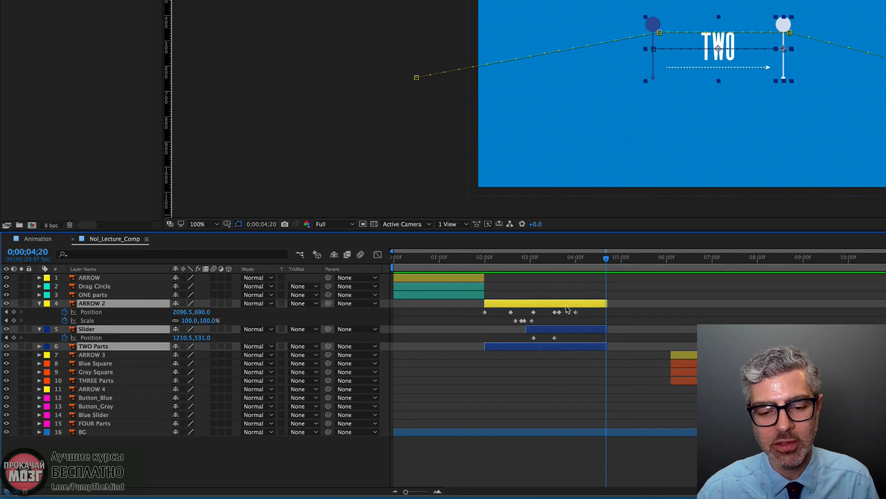
Set the work area to the duration of the ARROW 2 layer.
{"action": "left_click", "coordinate": [562, 288]}
{"action": "left_click", "coordinate": [565, 306]}
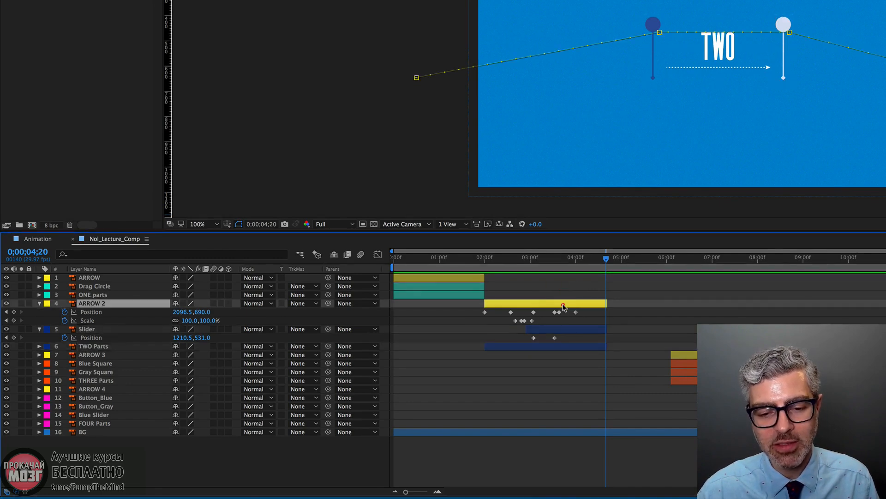
{"action": "key", "text": "alt+super+b"}
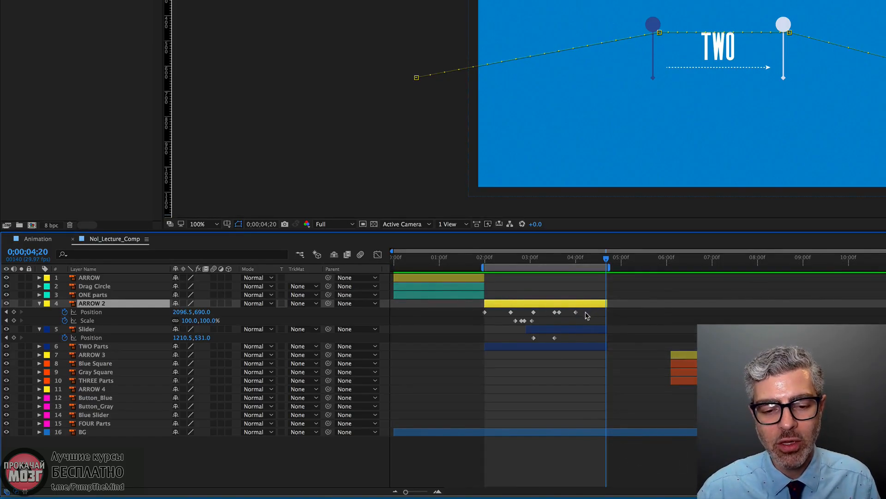
Spread ARROW 2's Position keyframes later, ending at 0;00;04;20, and shift its Scale and Slider's Position keyframes later as well.
{"action": "left_click_drag", "start_coordinate": [586, 313], "coordinate": [565, 324]}
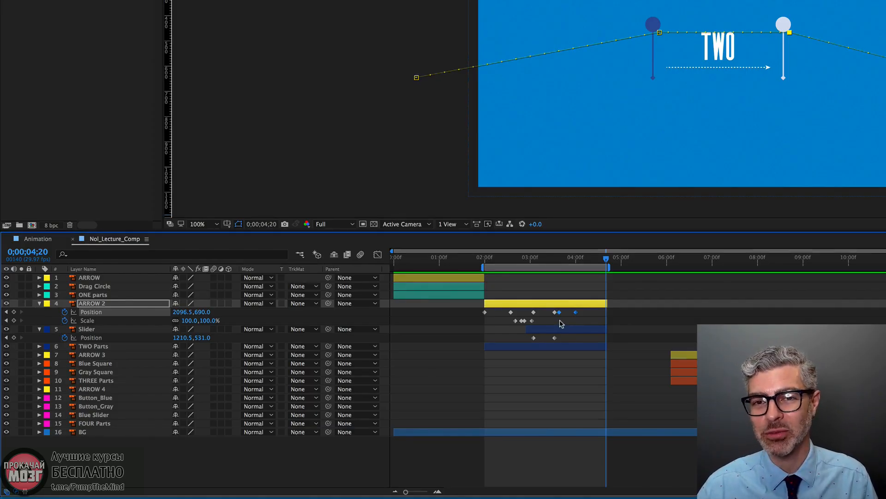
{"action": "left_click_drag", "start_coordinate": [575, 312], "coordinate": [514, 312]}
{"action": "left_click", "coordinate": [589, 317]}
{"action": "left_click", "coordinate": [585, 337]}
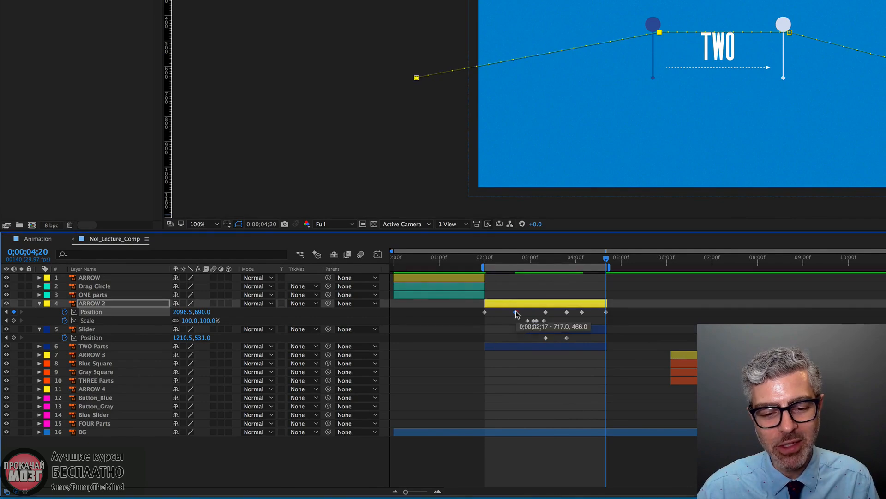
{"action": "scroll", "coordinate": [516, 312], "scroll_direction": "up", "scroll_amount": 3, "text": "alt"}
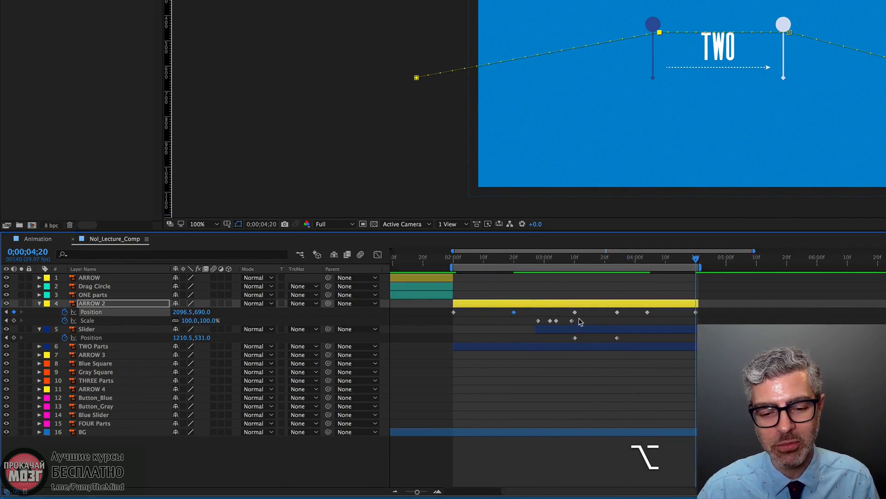
Shift ARROW 2's Scale keyframes about 3 frames earlier, and move the paired ARROW 2 and Slider Position keyframes to about 0;00;03;11 and 0;00;03;28.
{"action": "mouse_move", "coordinate": [580, 332]}
{"action": "left_mouse_down"}
{"action": "mouse_move", "coordinate": [526, 318]}
{"action": "mouse_move", "coordinate": [565, 325]}
{"action": "left_mouse_up"}
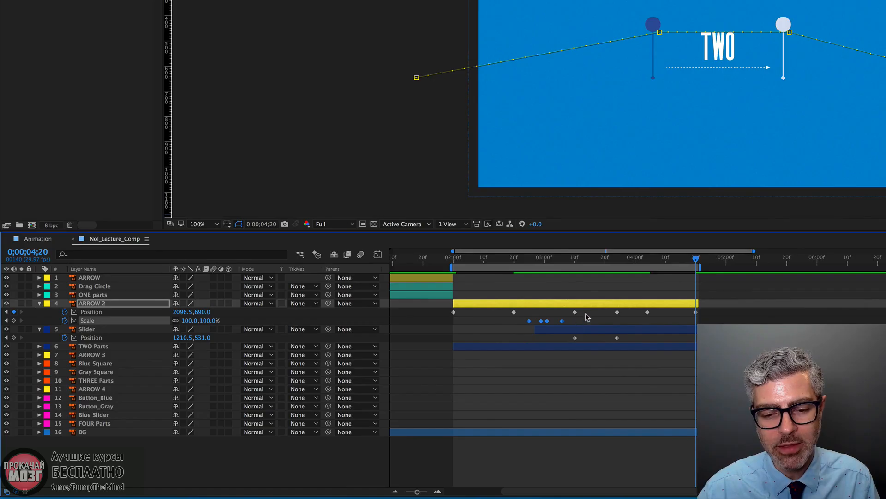
{"action": "left_click_drag", "start_coordinate": [610, 308], "coordinate": [627, 355]}
{"action": "left_click_drag", "start_coordinate": [618, 337], "coordinate": [578, 340]}
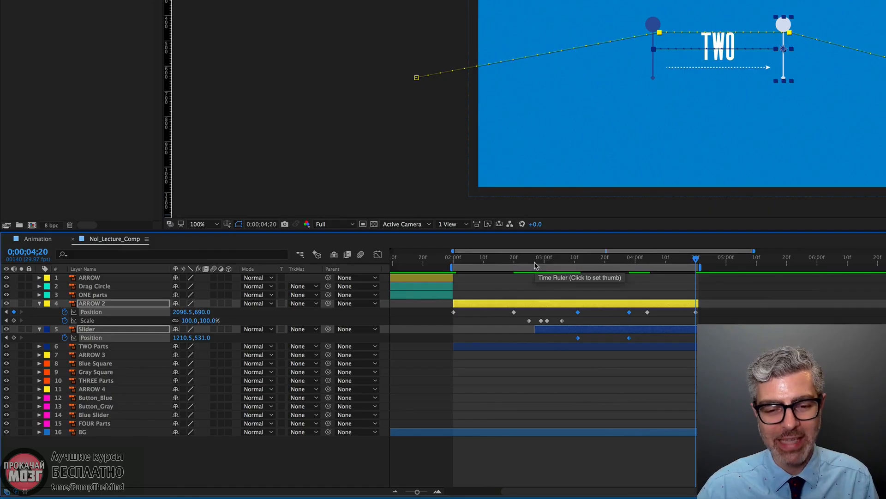
Trim the Slider layer's in point to 0;00;03;02, one frame after ARROW 2's 90% Scale keyframe.
{"action": "left_click_drag", "start_coordinate": [536, 260], "coordinate": [545, 306]}
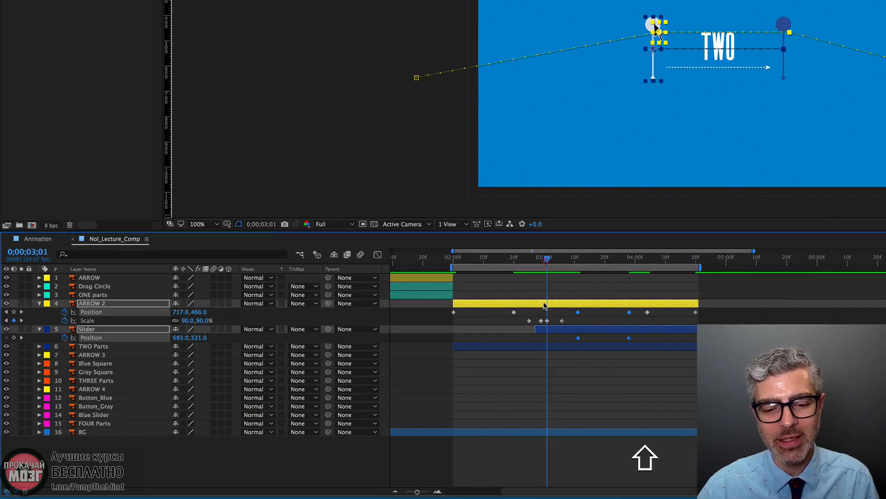
{"action": "left_click", "coordinate": [557, 329]}
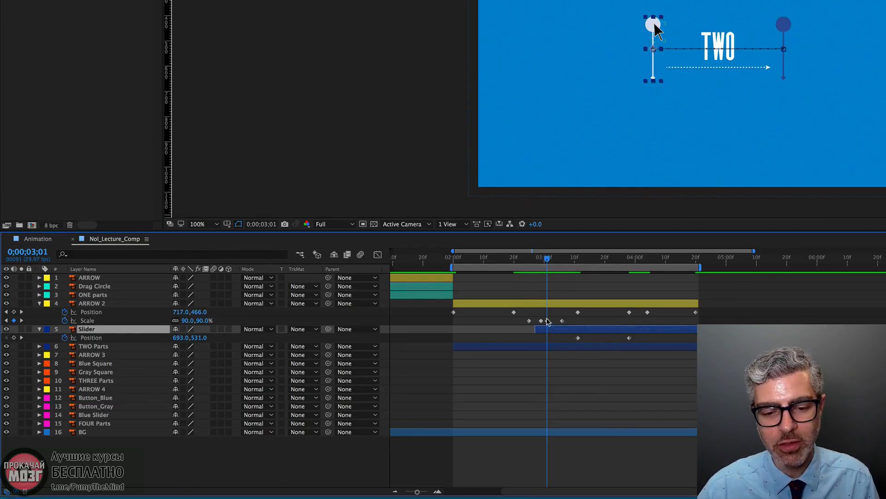
{"action": "key", "text": "Page_Down"}
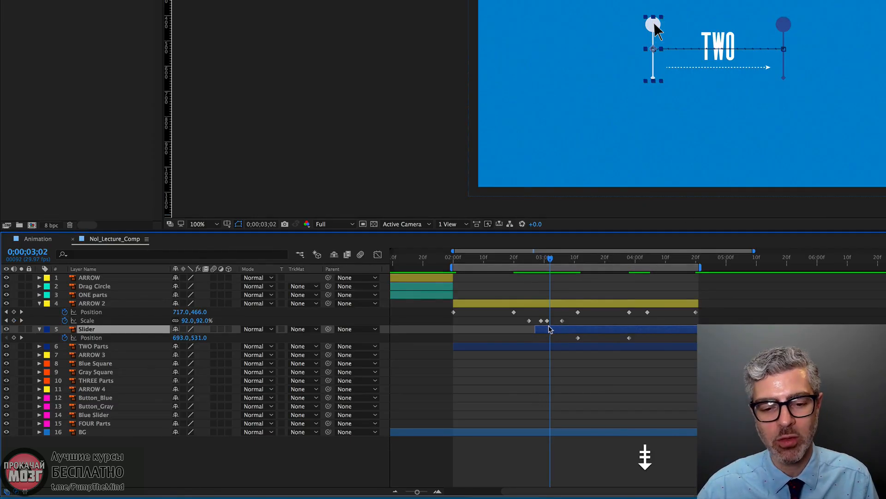
{"action": "left_click", "coordinate": [552, 330]}
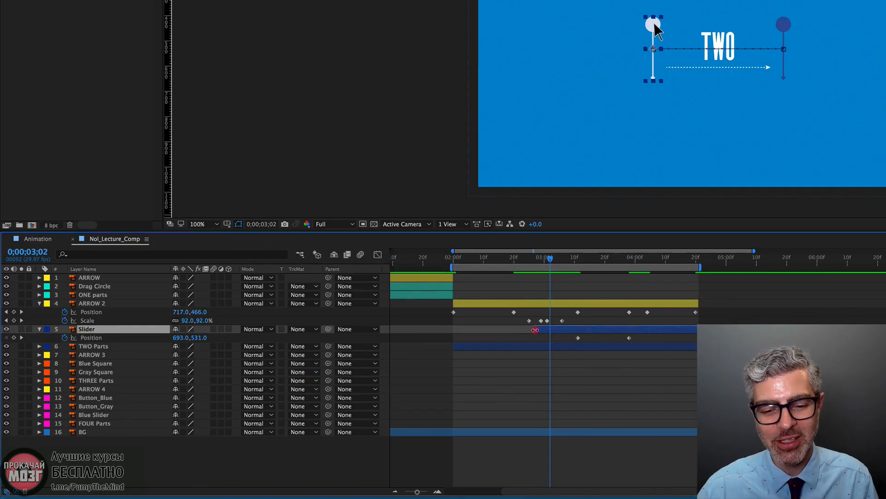
{"action": "left_click_drag", "start_coordinate": [535, 330], "coordinate": [550, 329]}
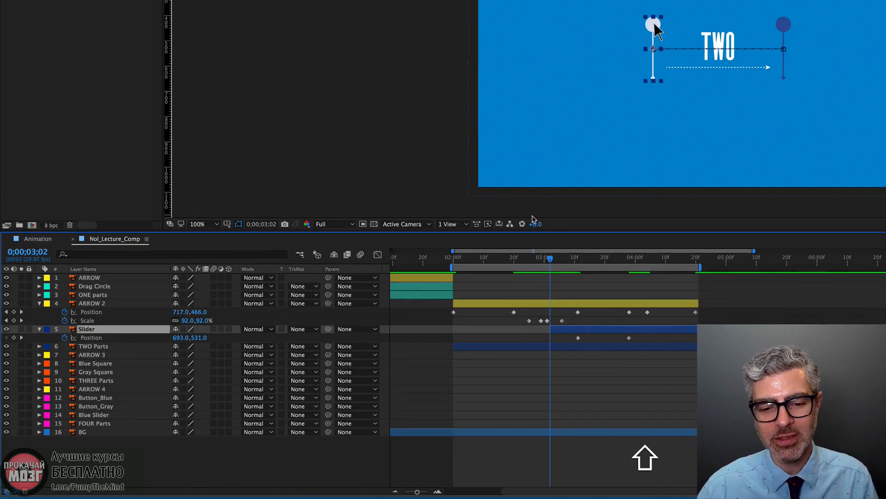
Preview section TWO's retimed animation and set the work area to begin at 0;00;00;00.
{"action": "left_click_drag", "start_coordinate": [684, 67], "coordinate": [657, 56]}
{"action": "left_click", "coordinate": [642, 442]}
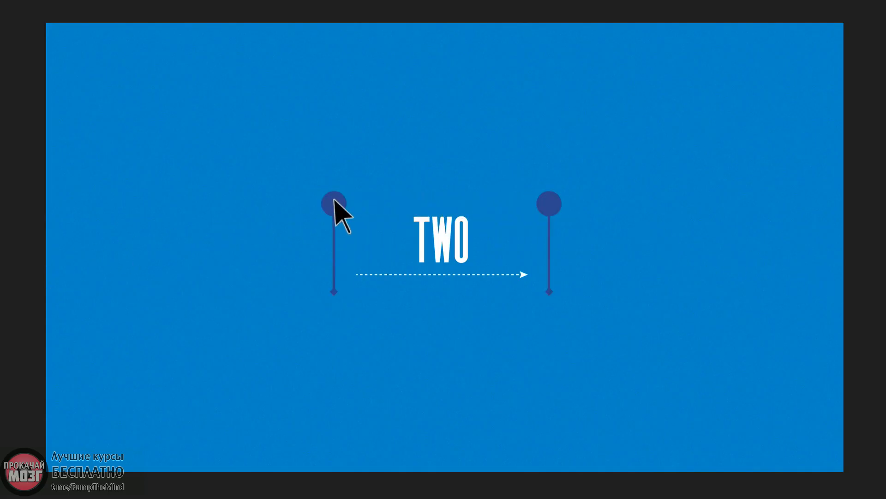
{"action": "key", "text": "space"}
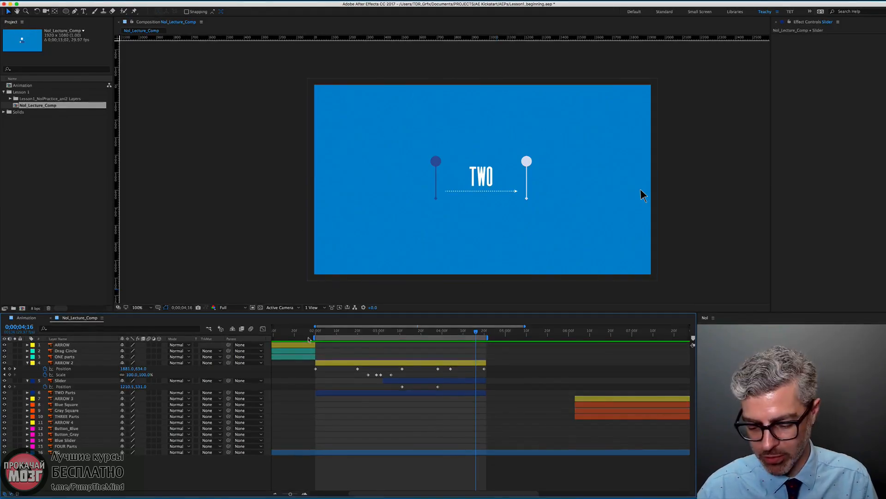
{"action": "key", "text": "Home"}
{"action": "key", "text": "b"}
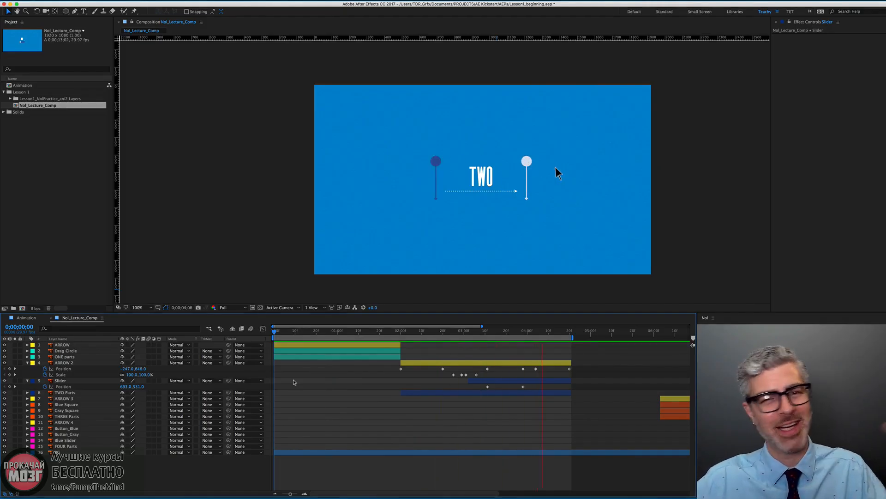
Place the playhead at 0;00;04;21, one frame past section TWO's last frame, and collapse the properties of all layers.
{"action": "key", "text": "space"}
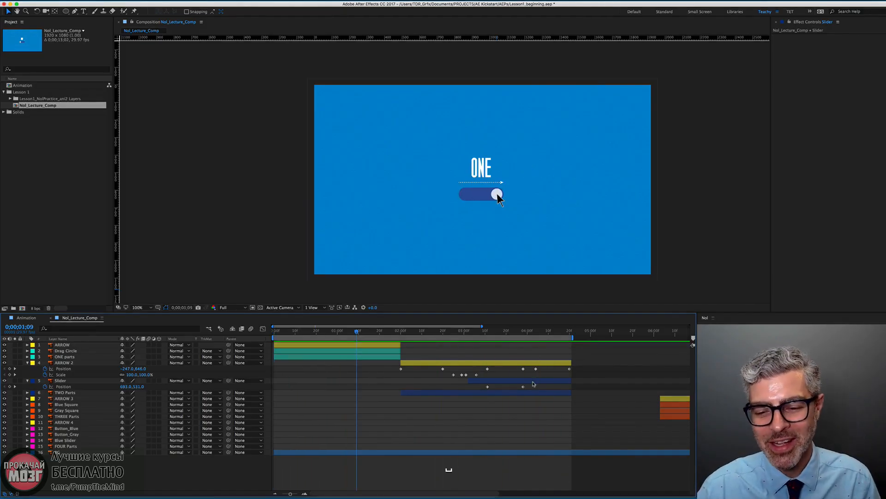
{"action": "scroll", "coordinate": [530, 415], "scroll_direction": "down", "scroll_amount": 3}
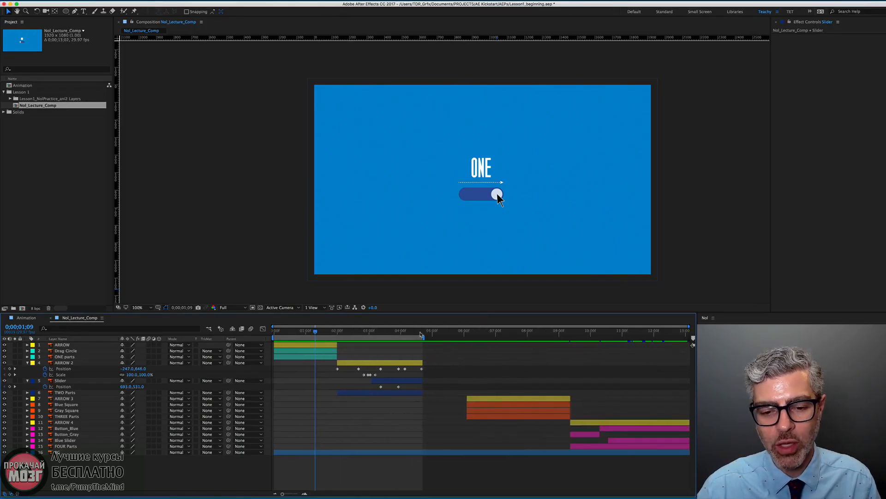
{"action": "left_click", "coordinate": [421, 334], "text": "shift"}
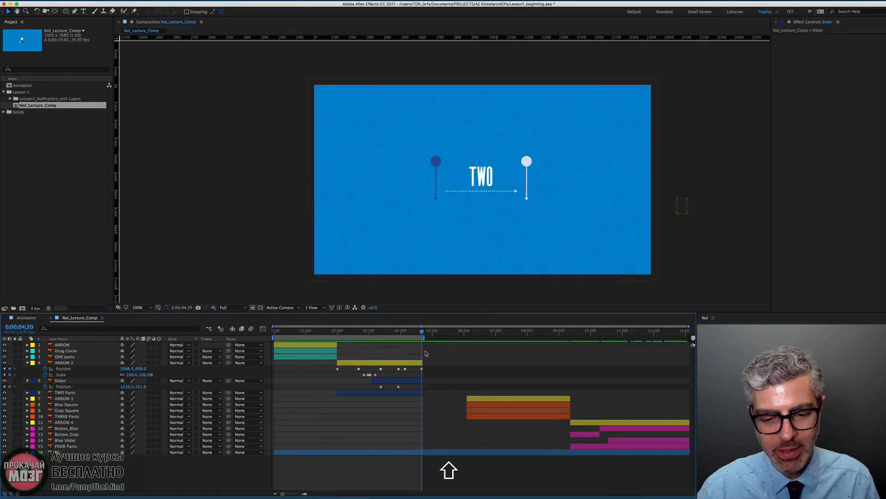
{"action": "key", "text": "super+a"}
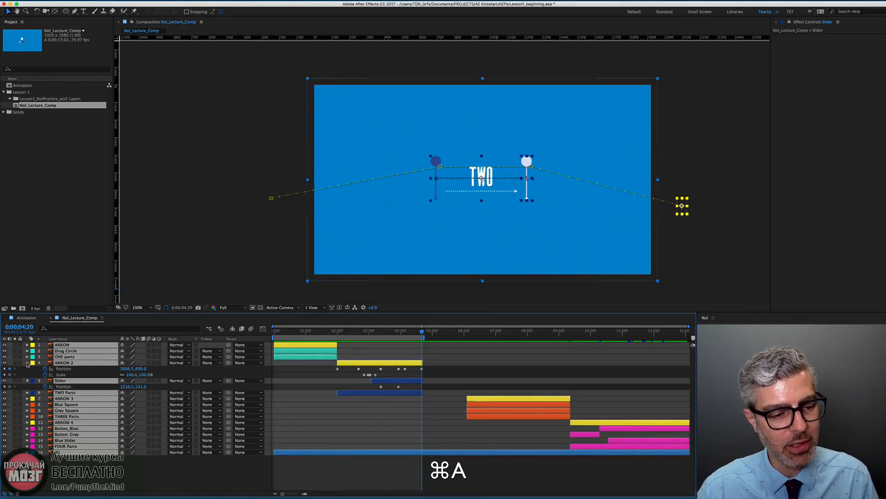
{"action": "left_click", "coordinate": [27, 363]}
{"action": "key", "text": "Page_Down"}
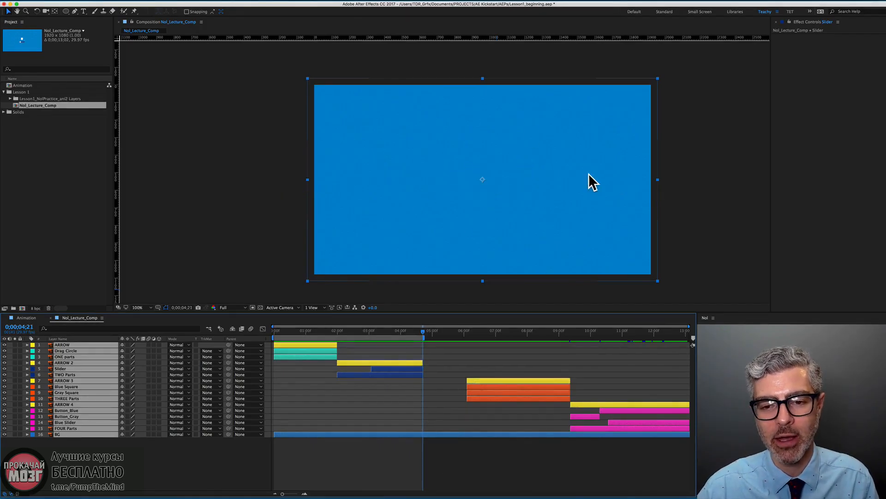
Move the section THREE and FOUR layers, ARROW 3 through FOUR Parts, earlier together to start at 0;00;04;21.
{"action": "left_click", "coordinate": [534, 445]}
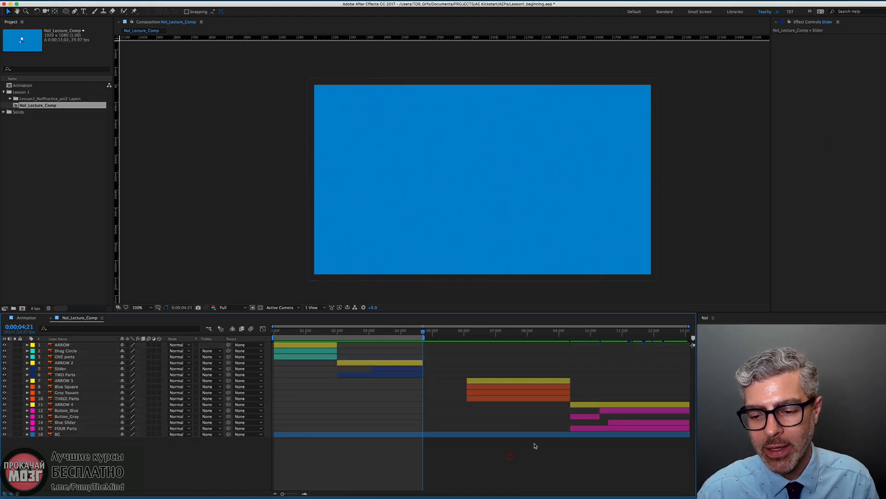
{"action": "left_click", "coordinate": [594, 429]}
{"action": "left_click", "coordinate": [501, 382], "text": "shift"}
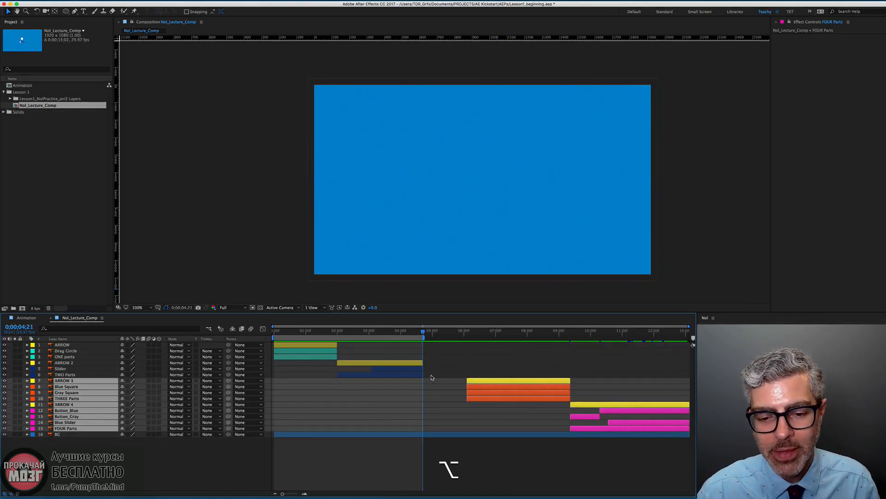
{"action": "scroll", "coordinate": [437, 377], "scroll_direction": "up", "scroll_amount": 3}
{"action": "left_click_drag", "start_coordinate": [514, 383], "coordinate": [427, 382]}
{"action": "scroll", "coordinate": [407, 382], "scroll_direction": "up", "scroll_amount": 4}
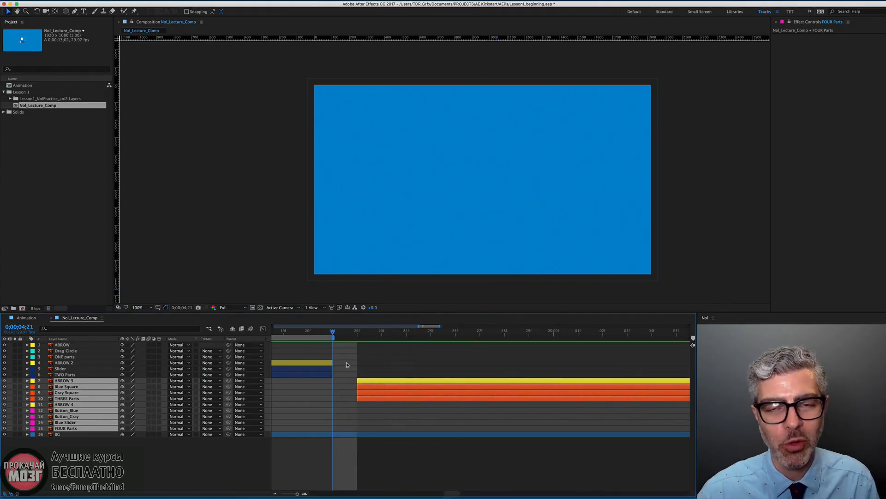
{"action": "left_click", "coordinate": [299, 494]}
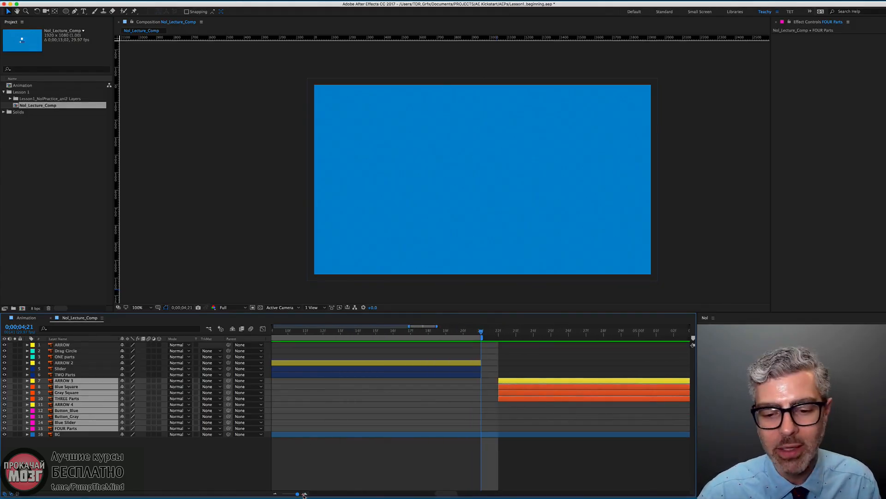
{"action": "left_click_drag", "start_coordinate": [504, 381], "coordinate": [486, 381]}
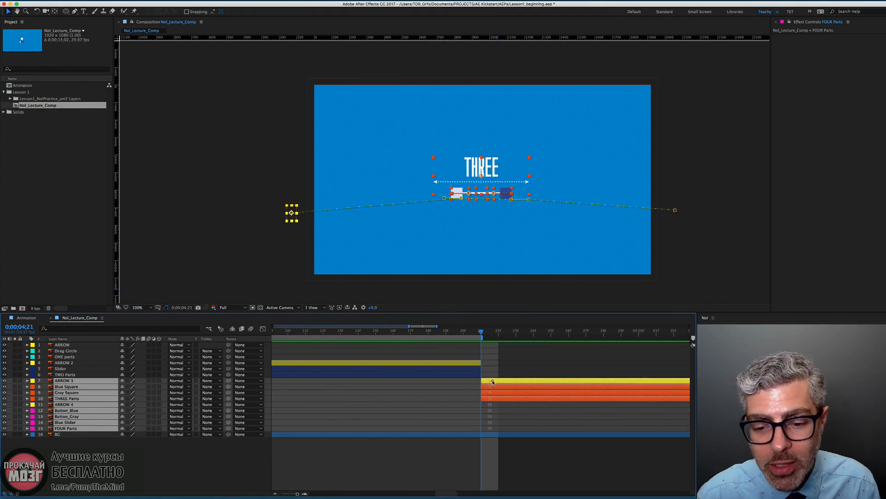
{"action": "left_click_drag", "start_coordinate": [481, 331], "coordinate": [495, 351]}
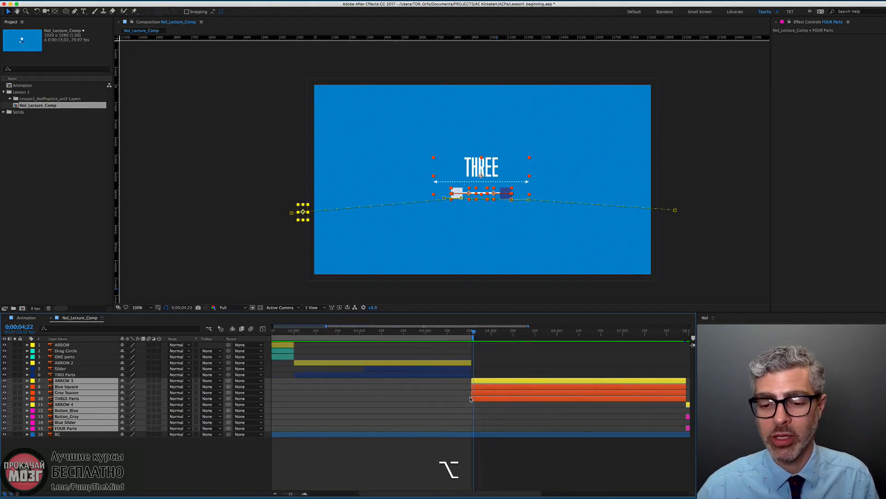
End the work area at section FOUR's last frame, 0;00;11;21, and trim the composition to the work area.
{"action": "scroll", "coordinate": [495, 351], "scroll_direction": "down", "scroll_amount": 5}
{"action": "left_click_drag", "start_coordinate": [624, 338], "coordinate": [645, 333]}
{"action": "left_click", "coordinate": [636, 445]}
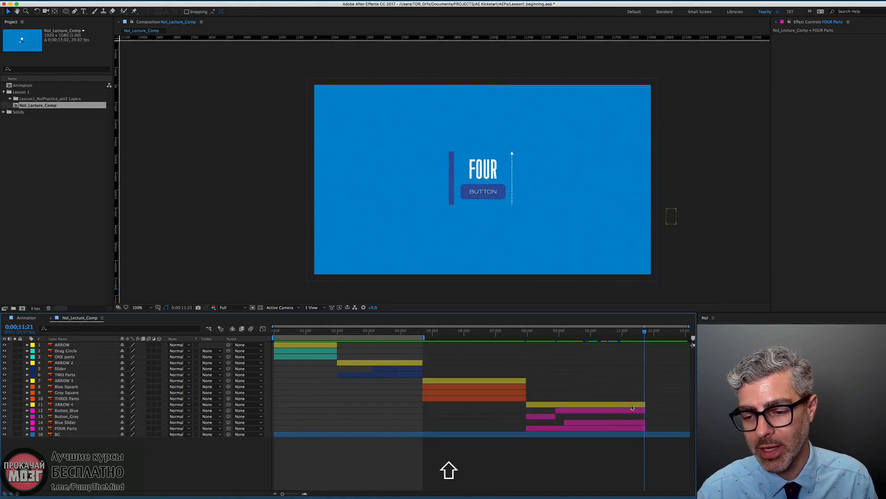
{"action": "left_click", "coordinate": [632, 405]}
{"action": "key", "text": "n"}
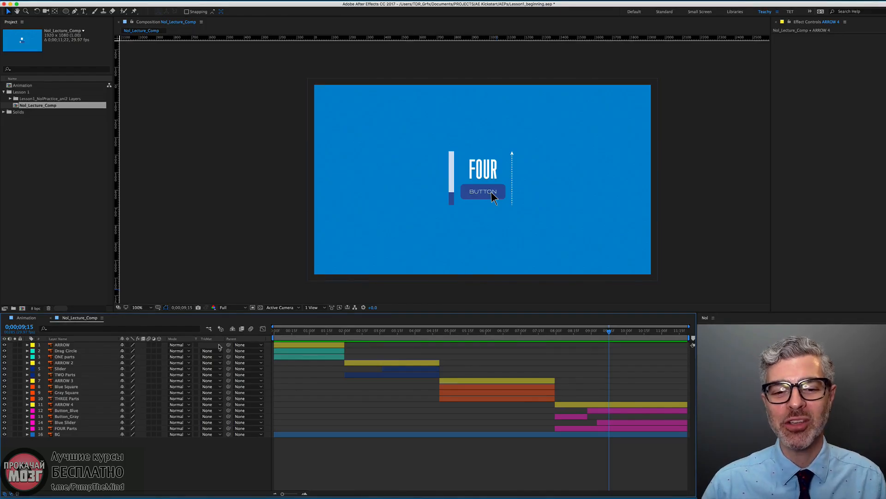
Reveal Position on section ONE's ARROW layer, choose the Convert Vertex tool, and place the playhead at 0;00;00;07.
{"action": "left_click_drag", "start_coordinate": [286, 333], "coordinate": [368, 338]}
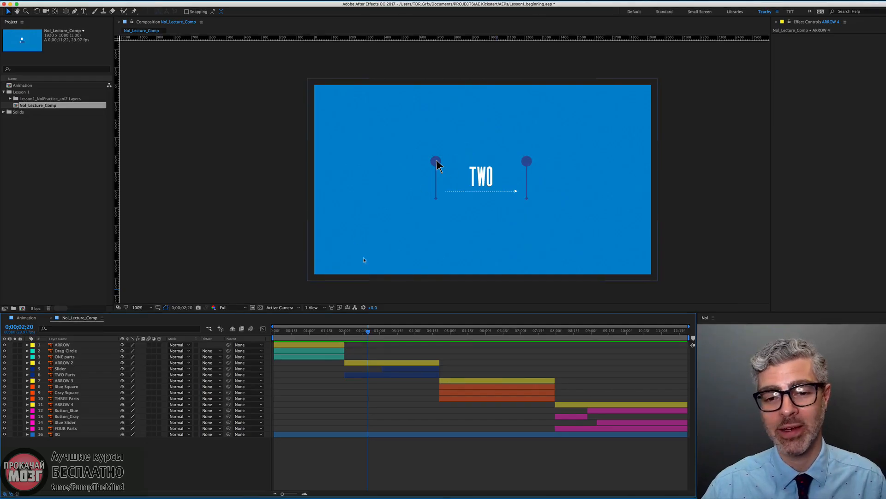
{"action": "left_click_drag", "start_coordinate": [325, 331], "coordinate": [315, 332]}
{"action": "left_click", "coordinate": [322, 343]}
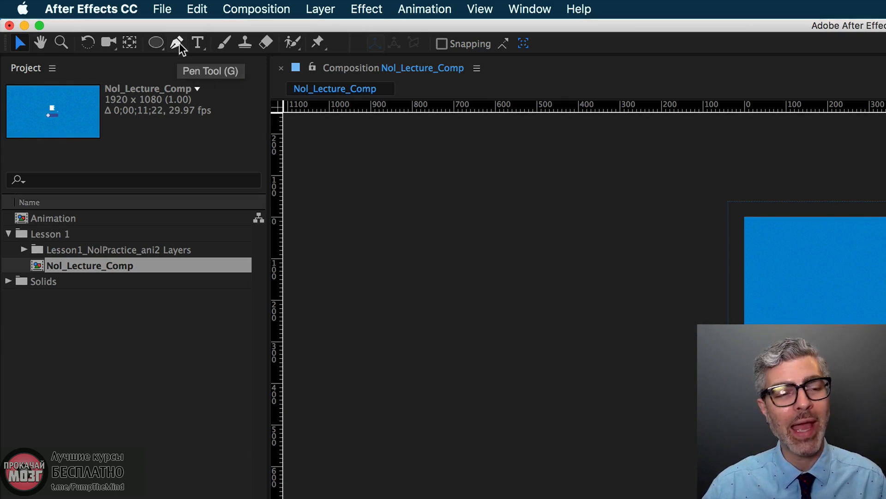
{"action": "left_click_drag", "start_coordinate": [180, 43], "coordinate": [302, 104]}
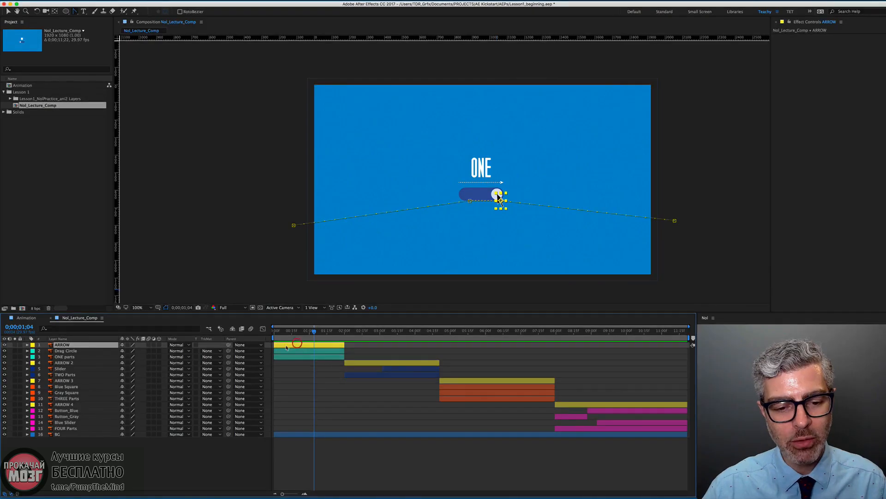
{"action": "left_click", "coordinate": [297, 343]}
{"action": "key", "text": "p"}
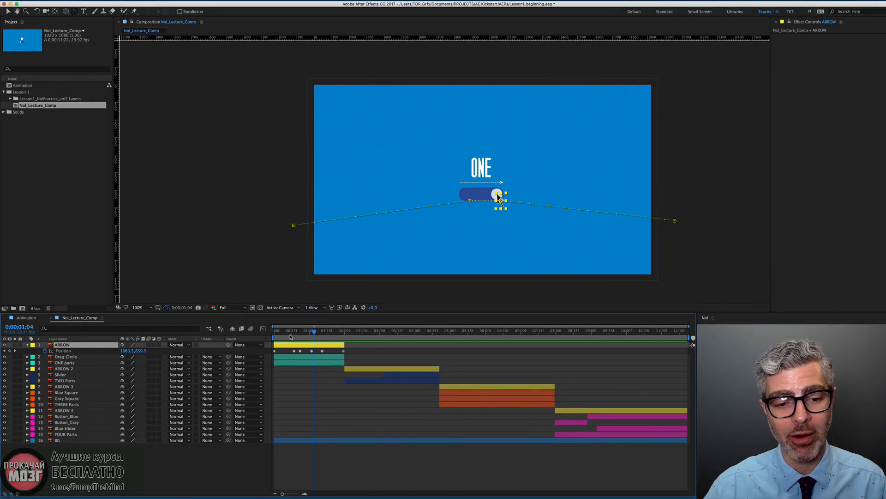
{"action": "mouse_move", "coordinate": [291, 336]}
{"action": "left_mouse_down"}
{"action": "mouse_move", "coordinate": [267, 337]}
{"action": "mouse_move", "coordinate": [282, 332]}
{"action": "left_mouse_up"}
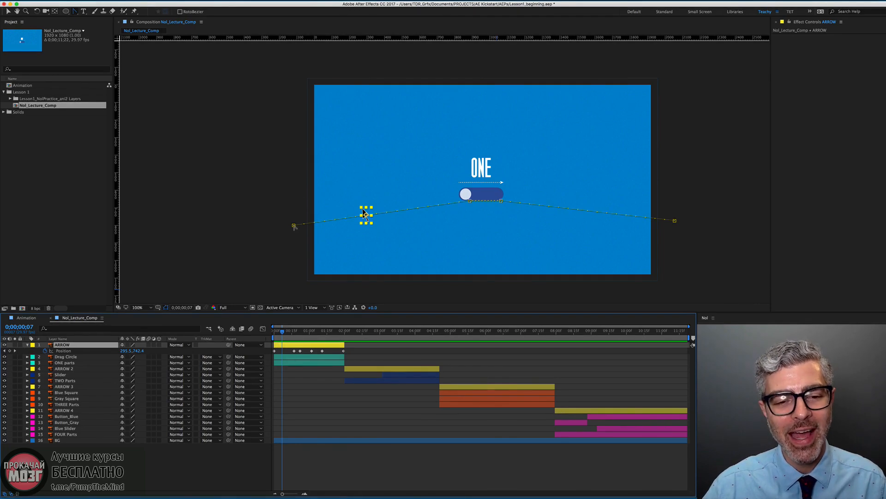
Pull a curve handle upward from ARROW's first Position keyframe to arch its entry path, and check the motion.
{"action": "left_click", "coordinate": [294, 225]}
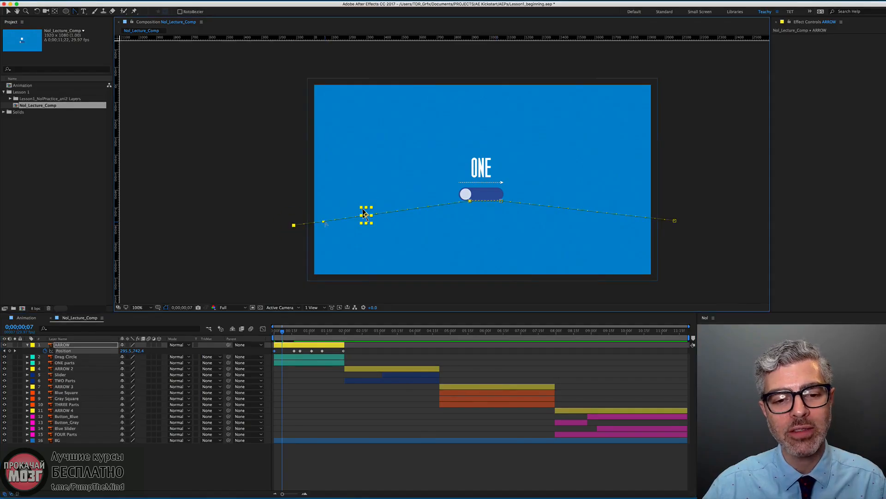
{"action": "left_click_drag", "start_coordinate": [293, 225], "coordinate": [353, 145]}
{"action": "left_click_drag", "start_coordinate": [357, 179], "coordinate": [363, 205]}
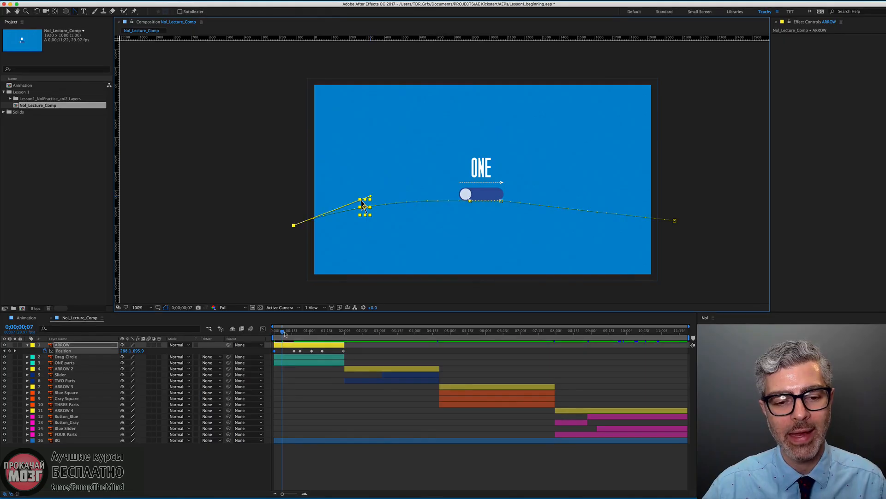
{"action": "mouse_move", "coordinate": [282, 333]}
{"action": "left_mouse_down"}
{"action": "mouse_move", "coordinate": [275, 332]}
{"action": "mouse_move", "coordinate": [297, 333]}
{"action": "left_mouse_up"}
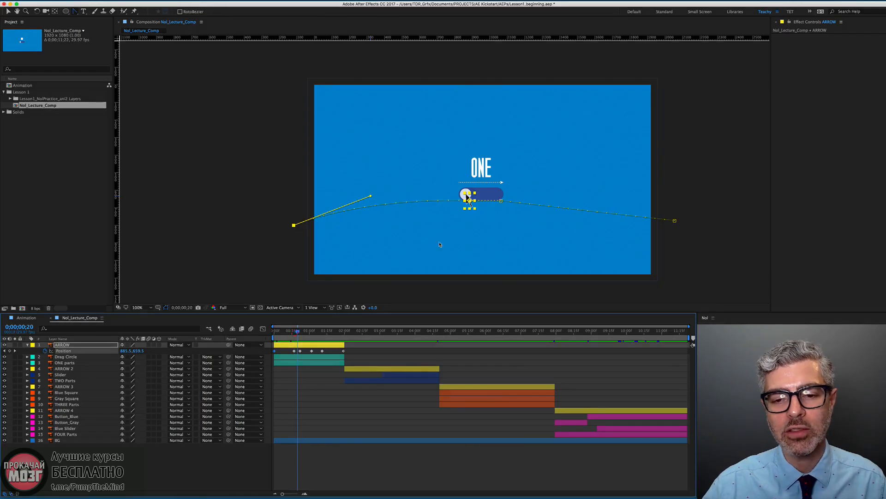
Pull an incoming curve handle from the motion path vertex of ARROW's Position keyframe at 0;00;00;17.
{"action": "scroll", "coordinate": [469, 207], "scroll_direction": "up", "scroll_amount": 5}
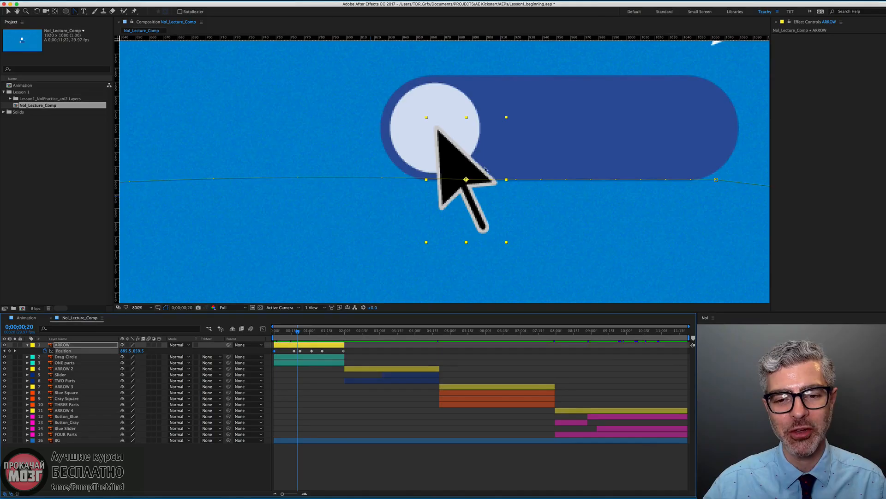
{"action": "left_click_drag", "start_coordinate": [298, 334], "coordinate": [294, 333]}
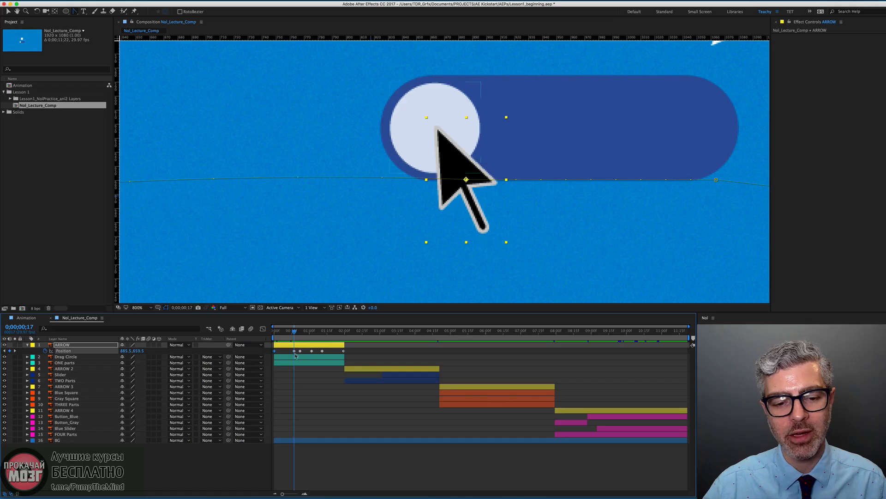
{"action": "left_click_drag", "start_coordinate": [301, 334], "coordinate": [300, 333]}
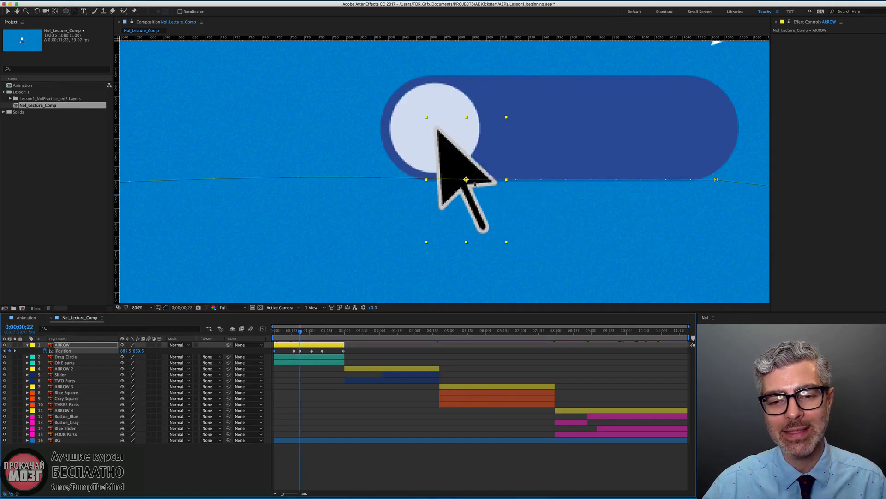
{"action": "left_click", "coordinate": [294, 331], "text": "shift"}
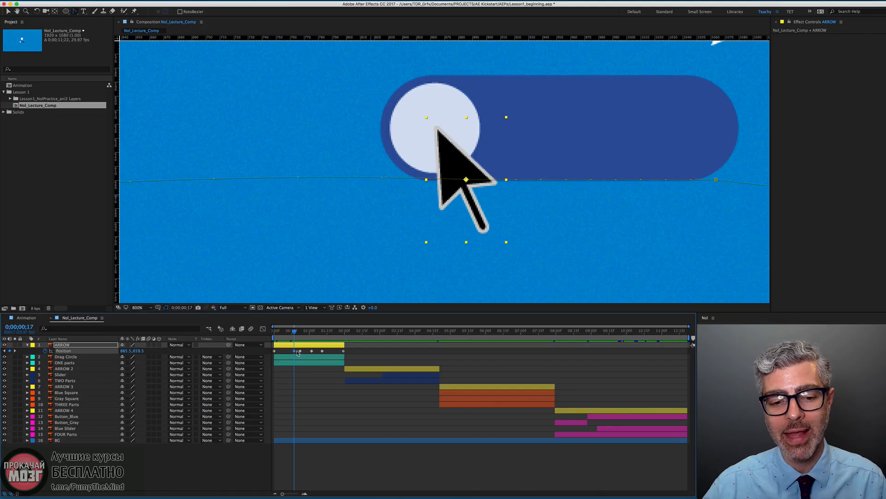
{"action": "left_click", "coordinate": [467, 179]}
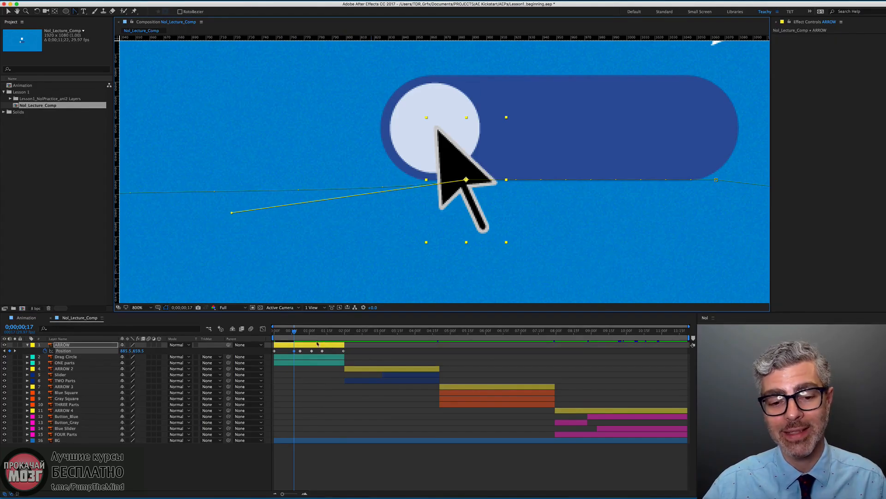
Reshape the incoming handle of ARROW's 0;00;00;17 Position keyframe so the entry path forms one smooth arch.
{"action": "scroll", "coordinate": [268, 234], "scroll_direction": "down", "scroll_amount": 3}
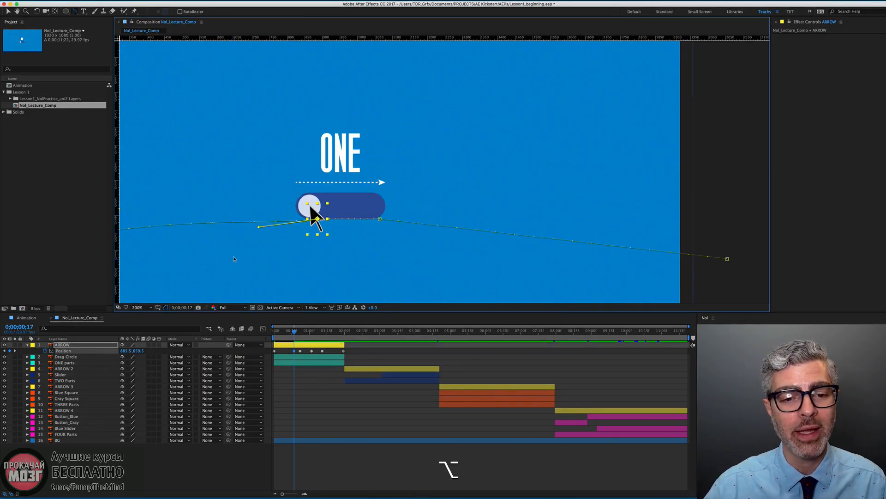
{"action": "key", "text": "space"}
{"action": "left_click_drag", "start_coordinate": [234, 240], "coordinate": [420, 216]}
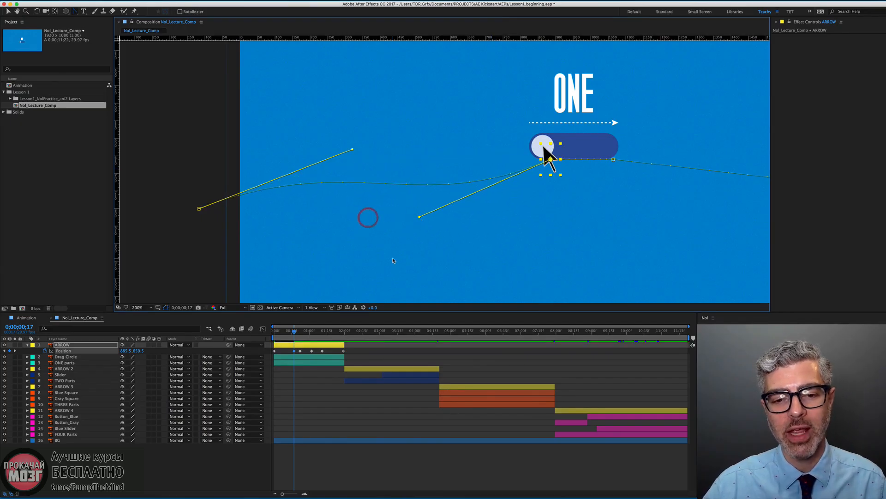
{"action": "left_click", "coordinate": [283, 331]}
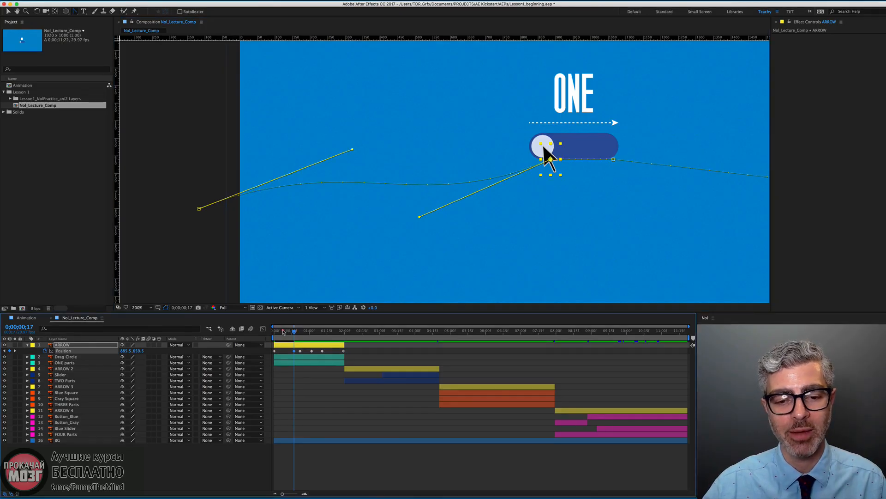
{"action": "mouse_move", "coordinate": [283, 331]}
{"action": "left_mouse_down"}
{"action": "mouse_move", "coordinate": [302, 330]}
{"action": "mouse_move", "coordinate": [294, 331]}
{"action": "left_mouse_up"}
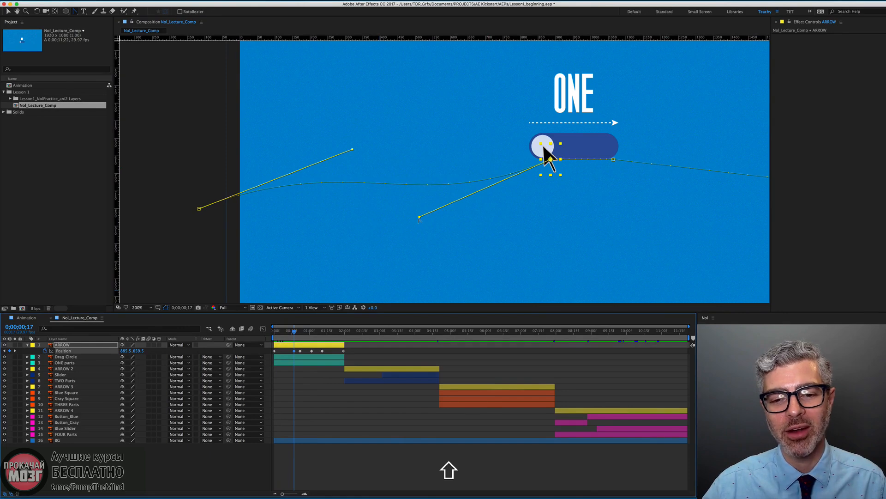
{"action": "left_click_drag", "start_coordinate": [419, 219], "coordinate": [468, 154]}
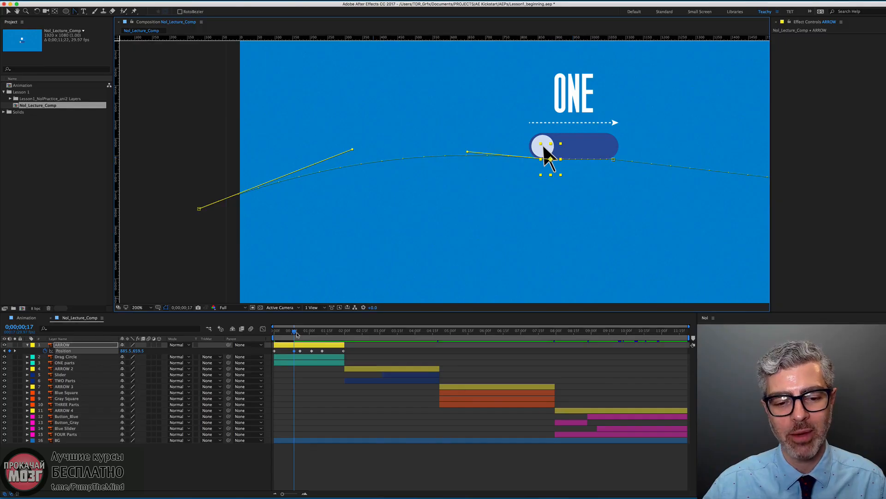
Try to pull a curve handle from the motion path vertex of ARROW's Position keyframe at 0;00;00;22, and undo the change.
{"action": "left_click_drag", "start_coordinate": [296, 335], "coordinate": [301, 334]}
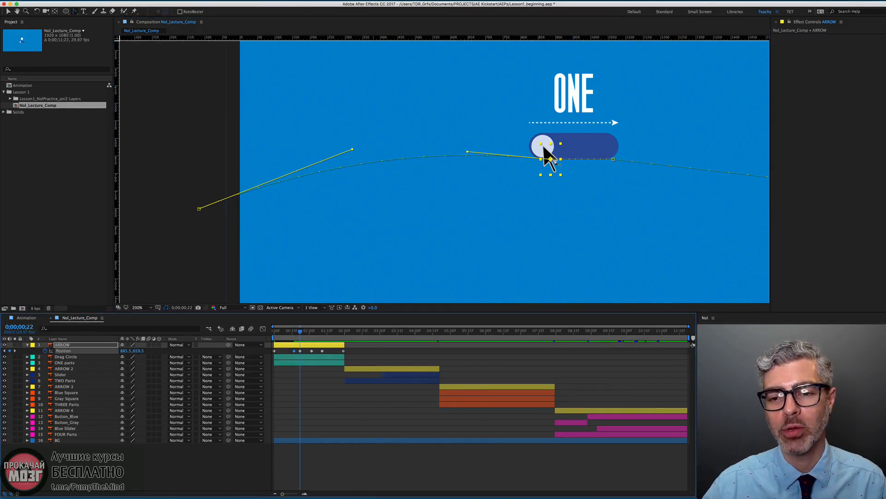
{"action": "left_click", "coordinate": [300, 351]}
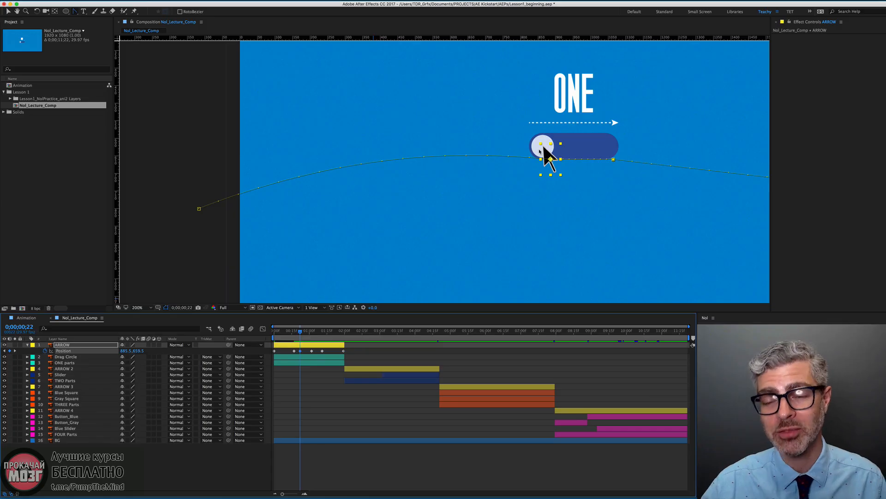
{"action": "left_click", "coordinate": [551, 160]}
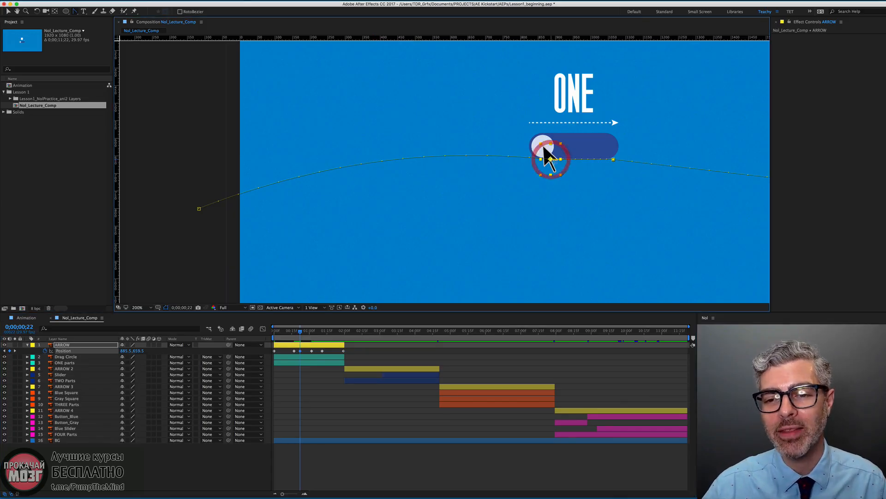
{"action": "mouse_move", "coordinate": [301, 332]}
{"action": "left_mouse_down"}
{"action": "mouse_move", "coordinate": [291, 333]}
{"action": "mouse_move", "coordinate": [300, 332]}
{"action": "left_mouse_up"}
{"action": "scroll", "coordinate": [568, 171], "scroll_direction": "up", "scroll_amount": 2}
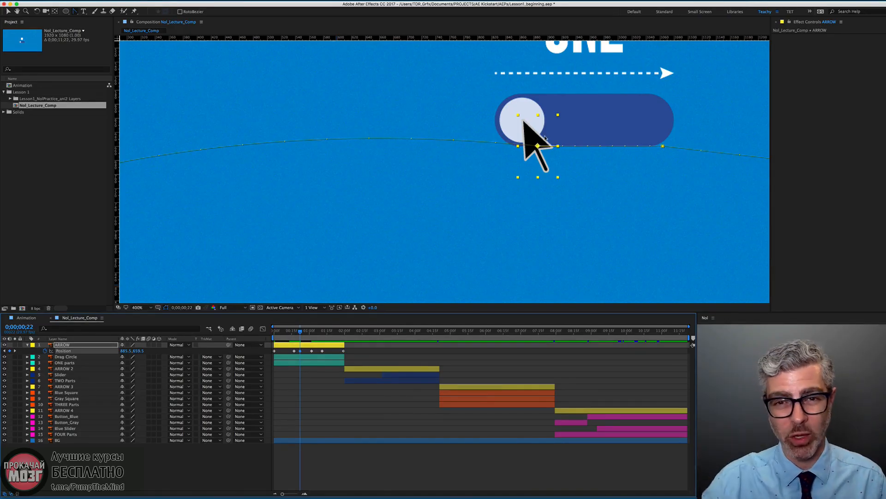
{"action": "key", "text": "super+z"}
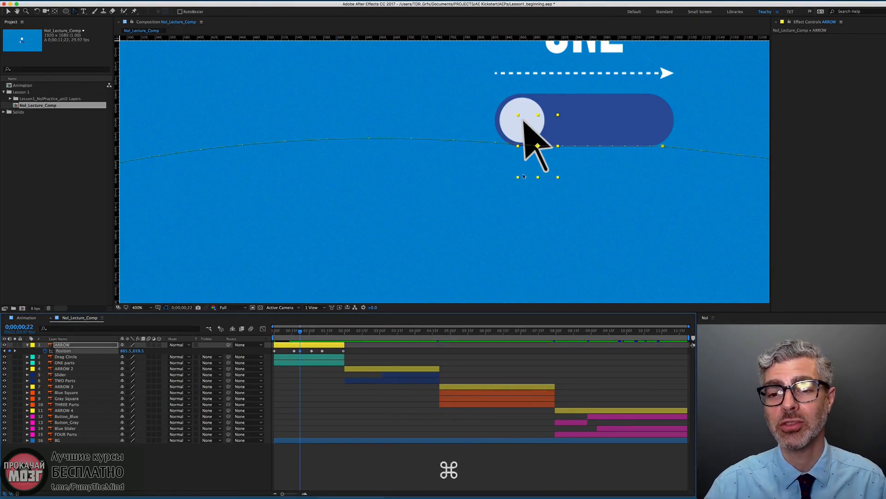
Pull an outgoing curve handle slightly upward from ARROW's Position keyframe at 0;00;01;11 to bend the exit path.
{"action": "scroll", "coordinate": [599, 172], "scroll_direction": "down", "scroll_amount": 1}
{"action": "left_click_drag", "start_coordinate": [640, 151], "coordinate": [406, 177]}
{"action": "left_click_drag", "start_coordinate": [309, 336], "coordinate": [319, 336]}
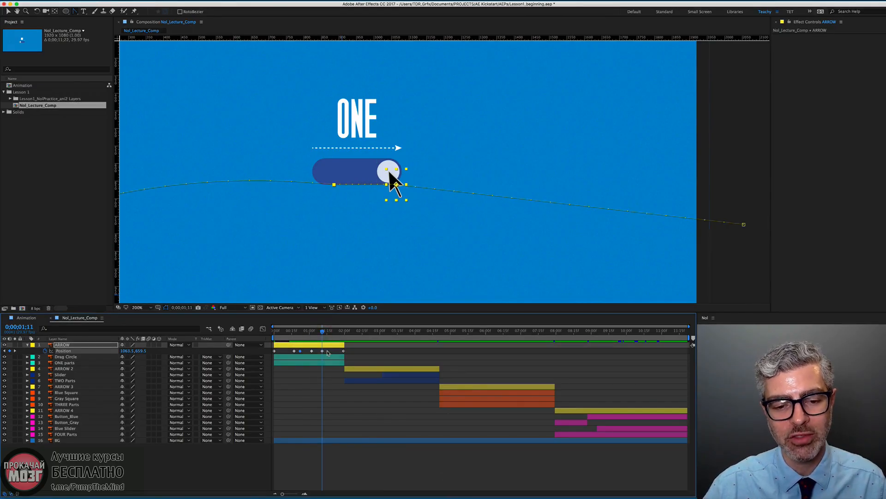
{"action": "left_click", "coordinate": [322, 351]}
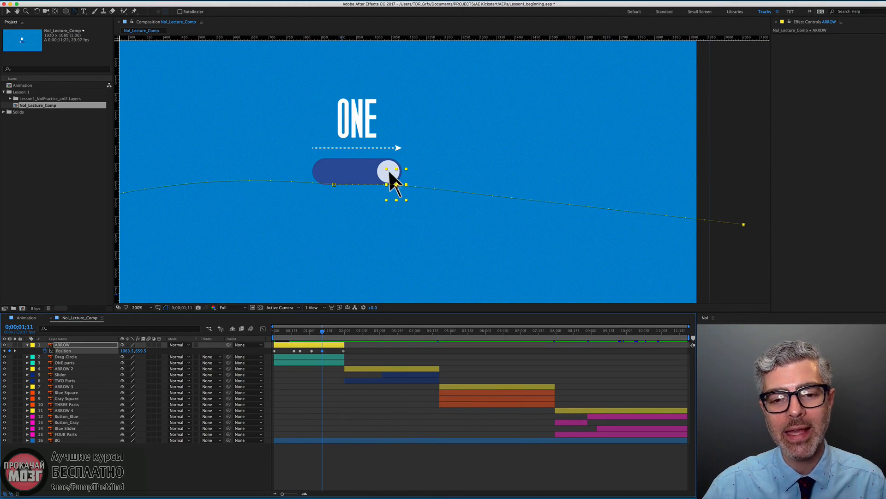
{"action": "left_click", "coordinate": [397, 185]}
{"action": "left_click_drag", "start_coordinate": [454, 191], "coordinate": [479, 178]}
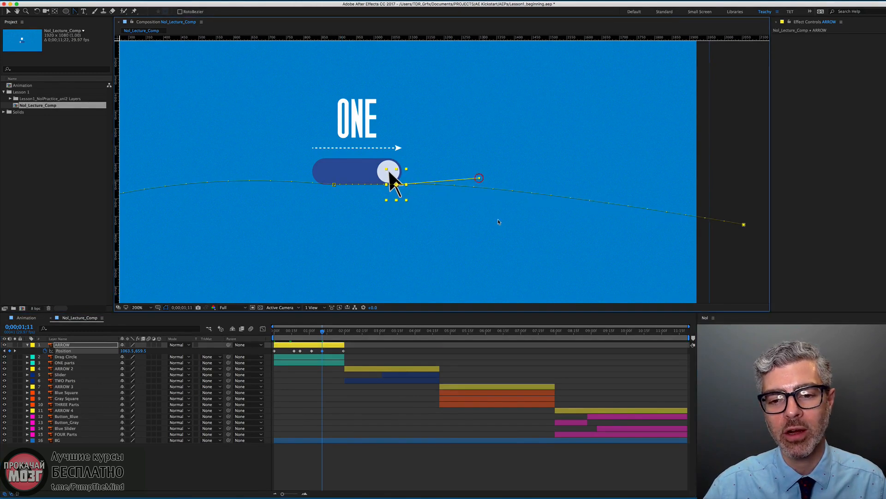
Pull an incoming curve handle upward from ARROW's last Position keyframe to arch the end of its exit path.
{"action": "left_click", "coordinate": [343, 351]}
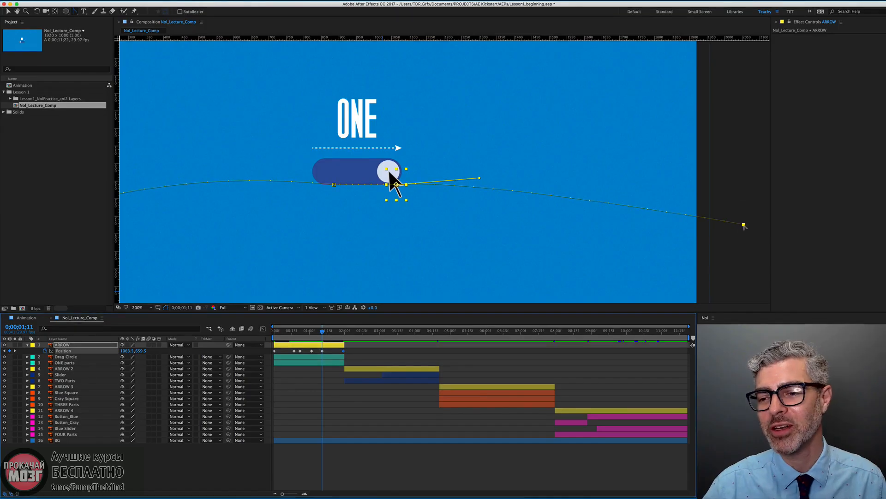
{"action": "left_click", "coordinate": [744, 225]}
{"action": "left_click_drag", "start_coordinate": [688, 221], "coordinate": [665, 190]}
{"action": "scroll", "coordinate": [417, 238], "scroll_direction": "down", "scroll_amount": 2}
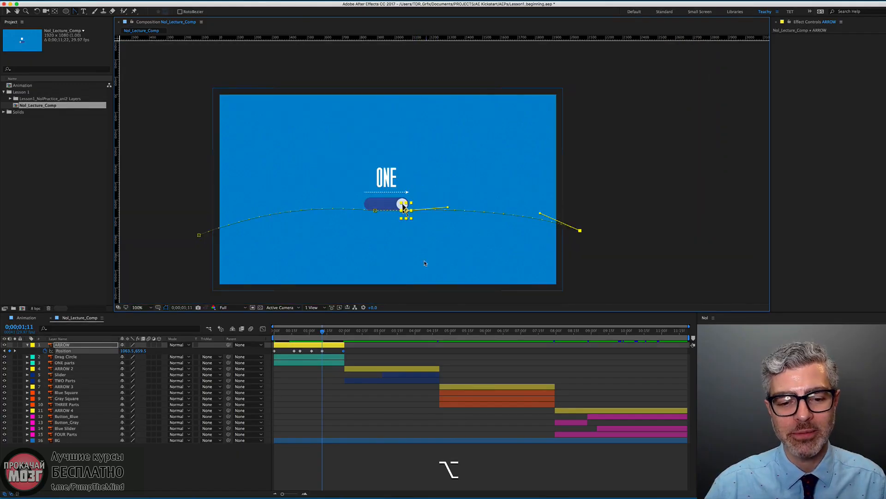
Set the work area to the ARROW layer's duration and shorten the outgoing handle of its first Position keyframe.
{"action": "left_click", "coordinate": [315, 346]}
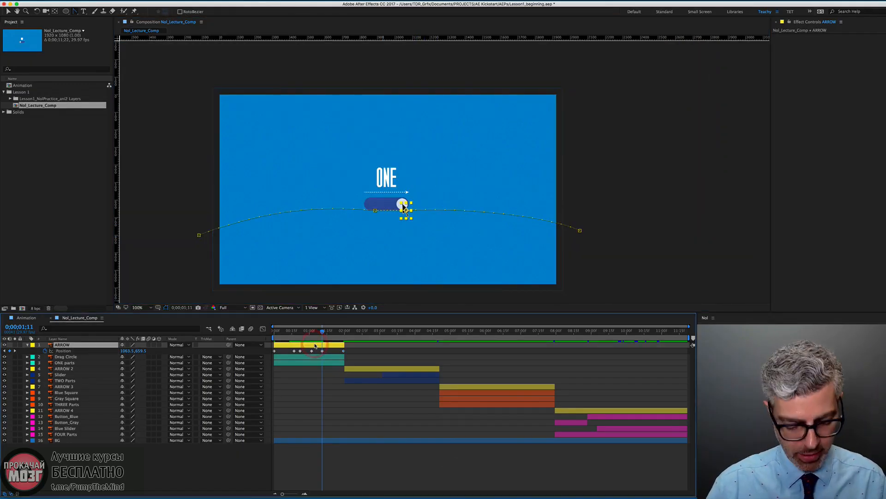
{"action": "key", "text": "alt+super+b"}
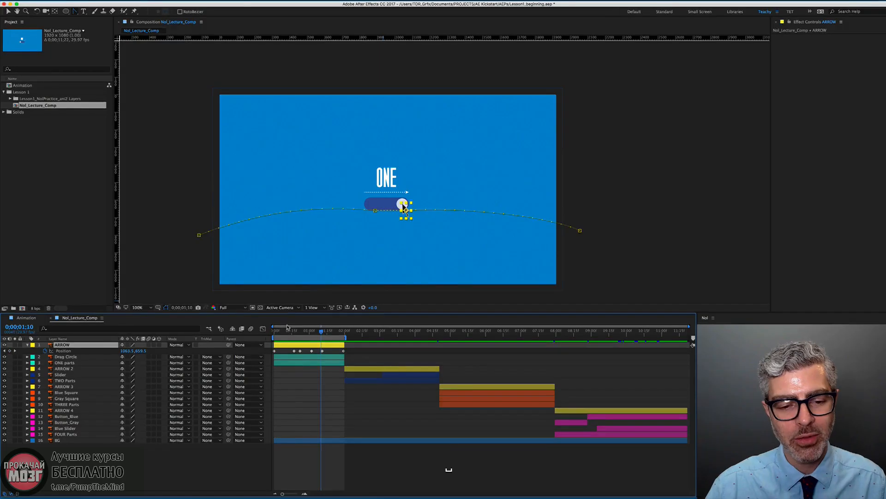
{"action": "left_click", "coordinate": [294, 331], "text": "shift"}
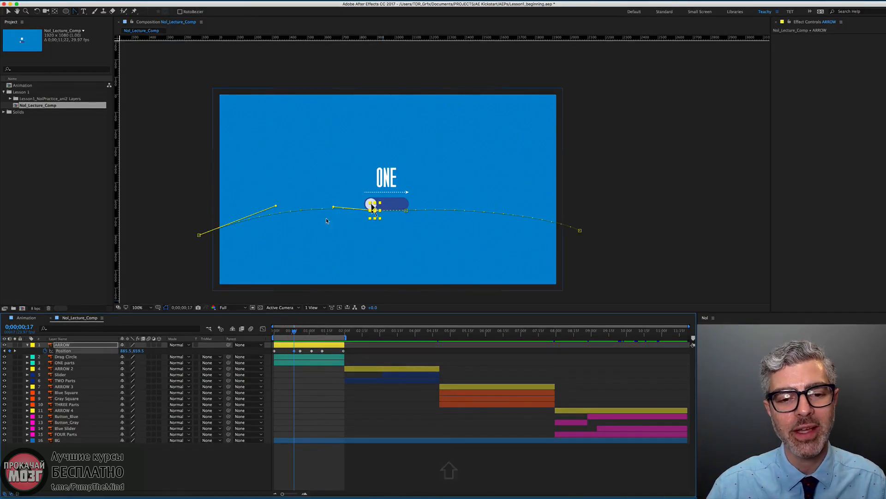
{"action": "left_click_drag", "start_coordinate": [276, 206], "coordinate": [233, 223]}
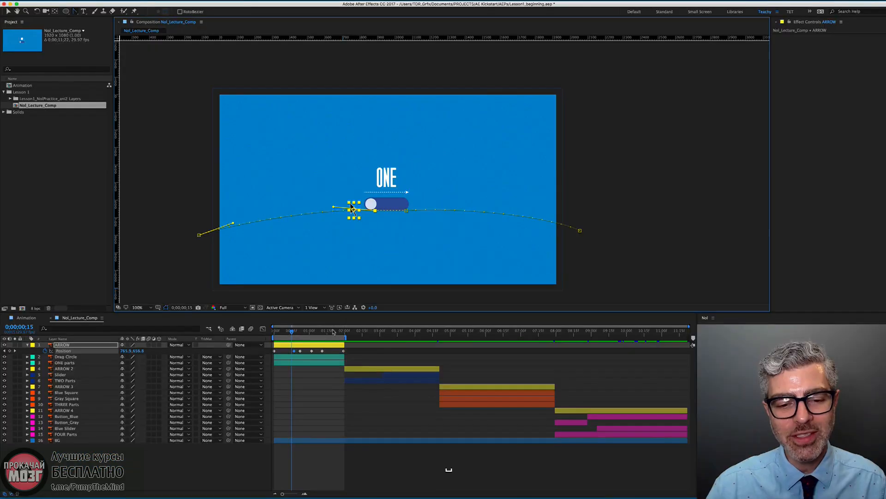
Reshape ARROW's exit path into a gentle dip by angling the handles of its 0;00;01;11 and 0;00;01;29 Position keyframes downward.
{"action": "left_click", "coordinate": [344, 330], "text": "shift"}
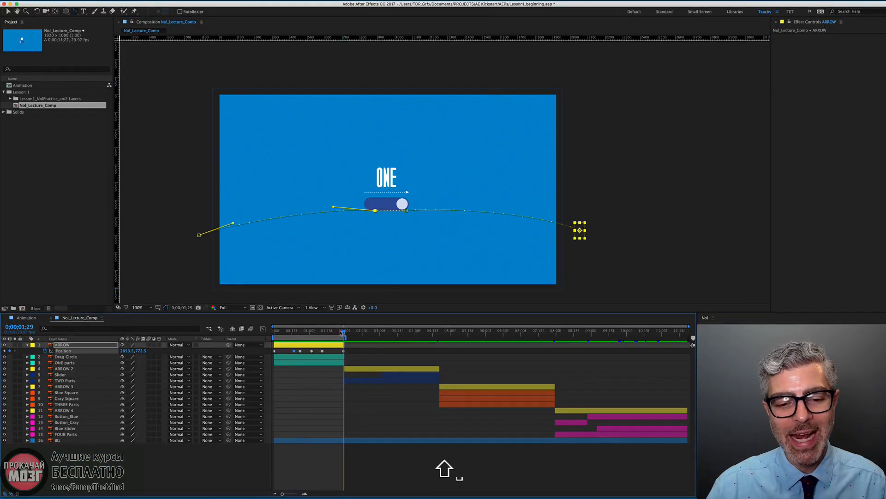
{"action": "left_click", "coordinate": [580, 230], "text": "super"}
{"action": "left_click_drag", "start_coordinate": [540, 214], "coordinate": [507, 205]}
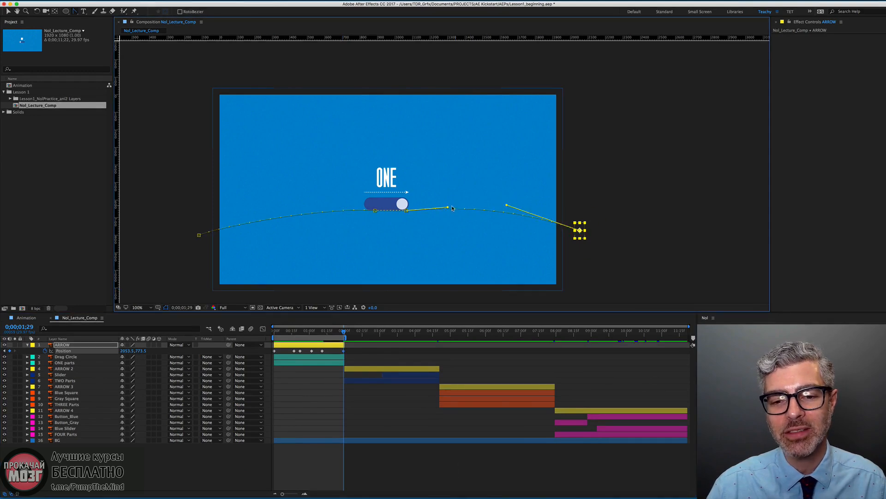
{"action": "left_click_drag", "start_coordinate": [447, 207], "coordinate": [504, 248]}
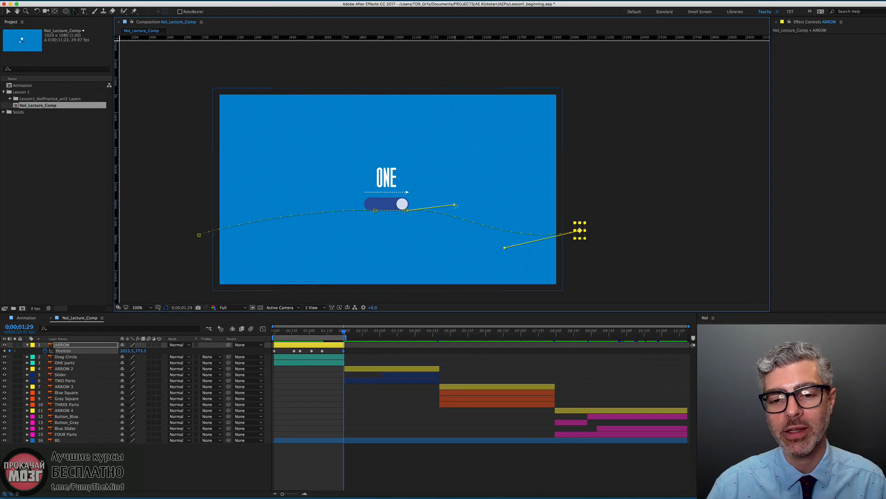
{"action": "left_click_drag", "start_coordinate": [455, 205], "coordinate": [425, 216]}
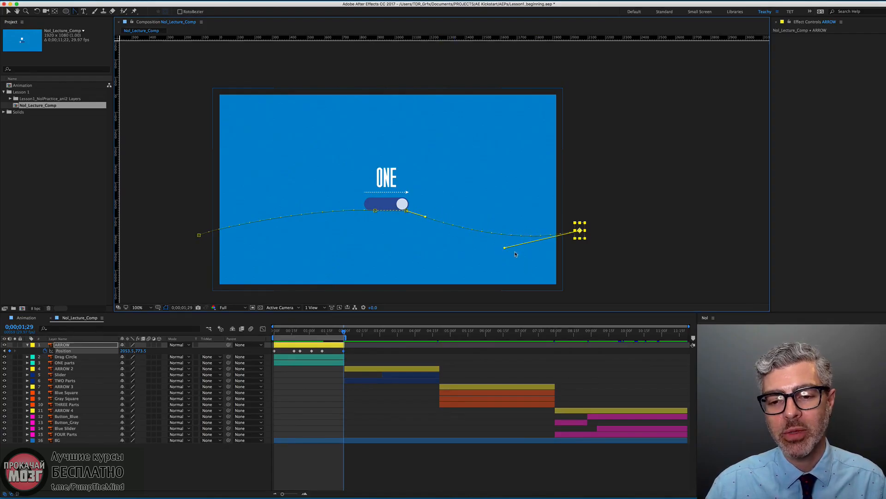
{"action": "left_click_drag", "start_coordinate": [504, 249], "coordinate": [501, 235]}
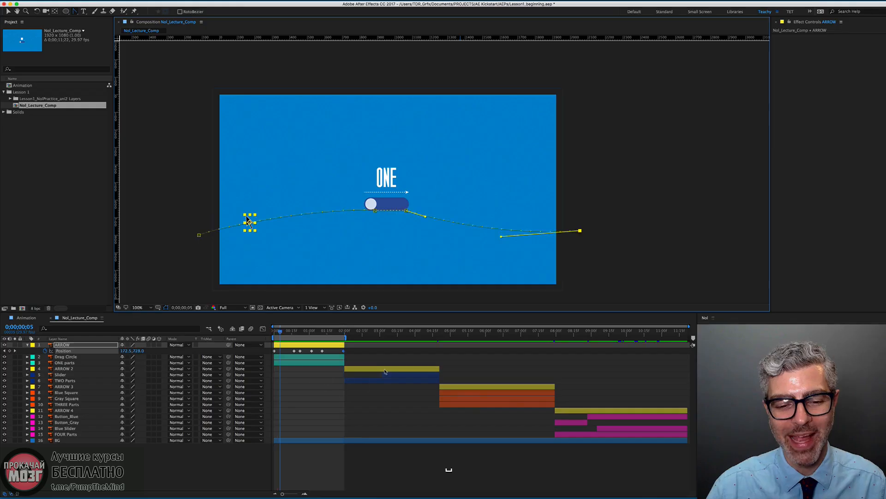
Reveal Position on ARROW 2 and pull a curve handle upward from its first keyframe at 0;00;02;00.
{"action": "left_click", "coordinate": [384, 369]}
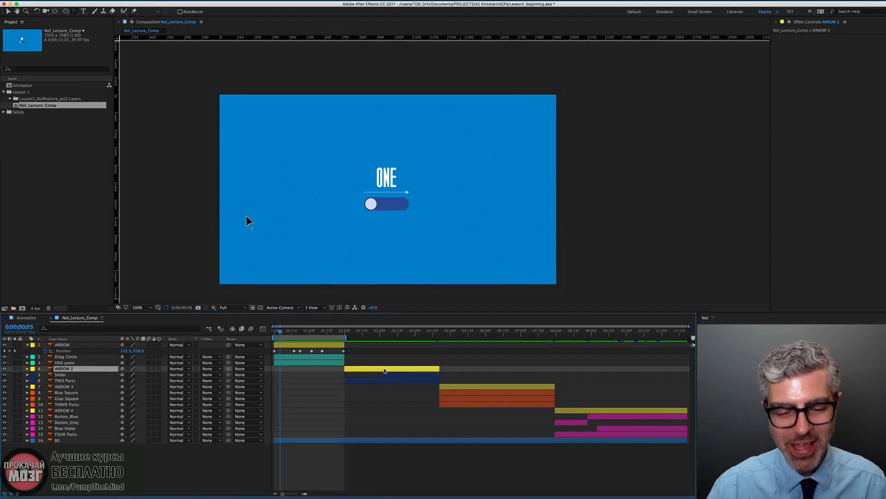
{"action": "key", "text": "p"}
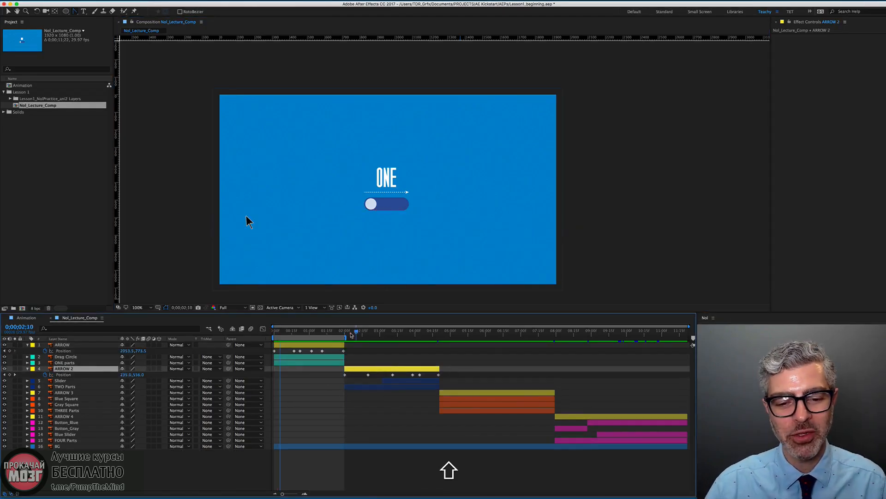
{"action": "left_click", "coordinate": [346, 331], "text": "shift"}
{"action": "left_click", "coordinate": [64, 374]}
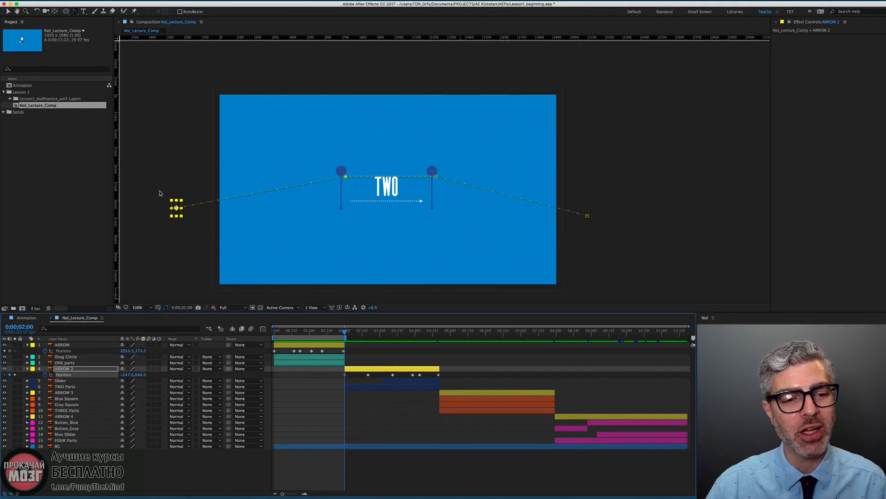
{"action": "left_click", "coordinate": [177, 208]}
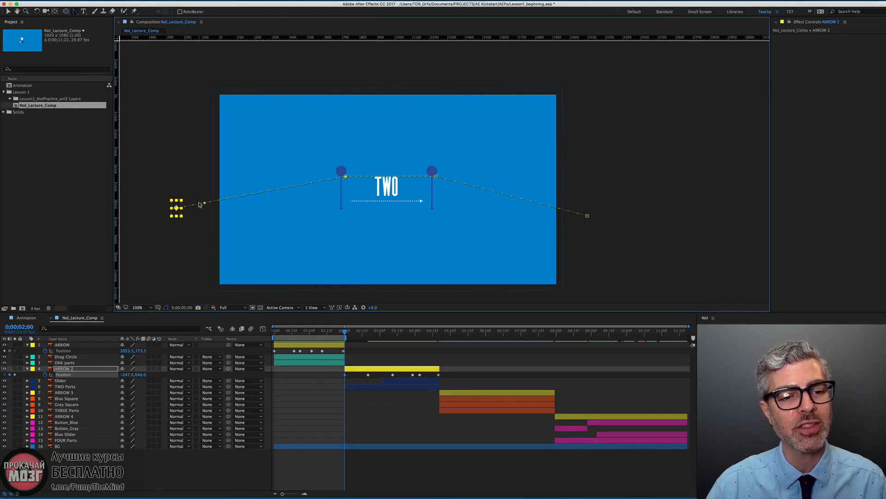
{"action": "left_click_drag", "start_coordinate": [207, 204], "coordinate": [217, 186]}
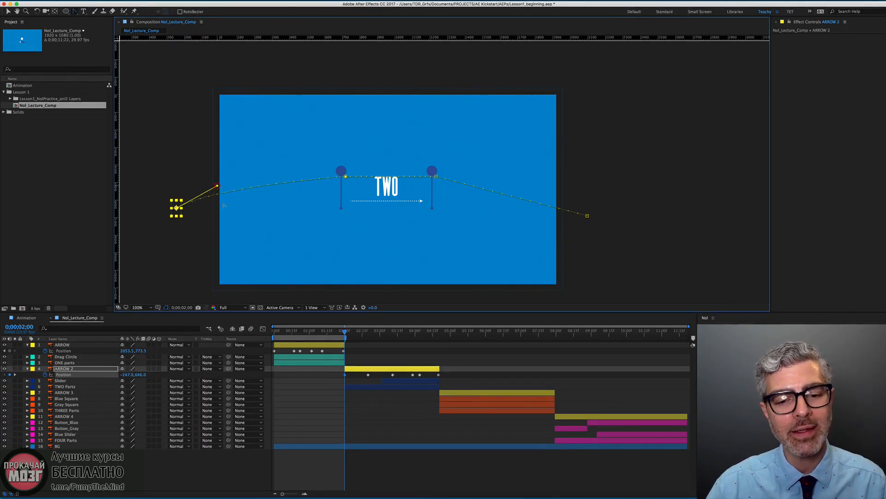
Pull an incoming curve handle slightly upward from ARROW 2's second Position keyframe to complete the entry arch.
{"action": "left_click", "coordinate": [368, 375]}
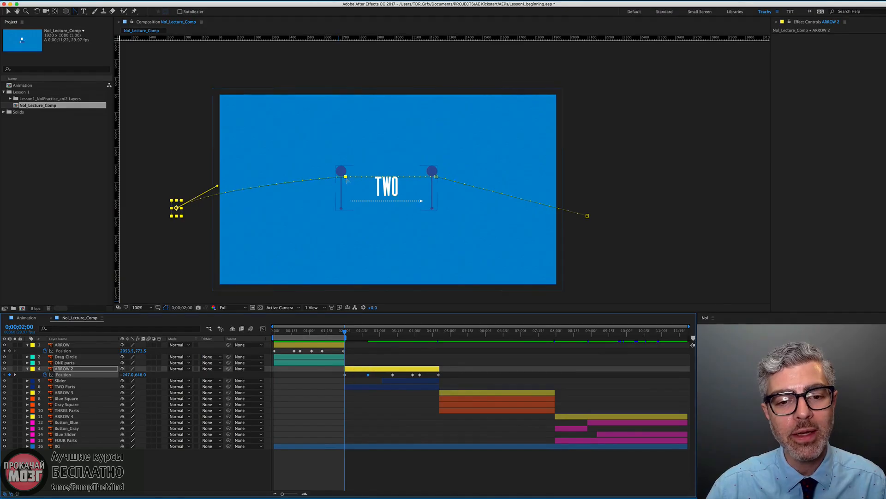
{"action": "left_click", "coordinate": [345, 177]}
{"action": "mouse_move", "coordinate": [315, 181]}
{"action": "left_mouse_down"}
{"action": "mouse_move", "coordinate": [313, 170]}
{"action": "mouse_move", "coordinate": [303, 173]}
{"action": "left_mouse_up"}
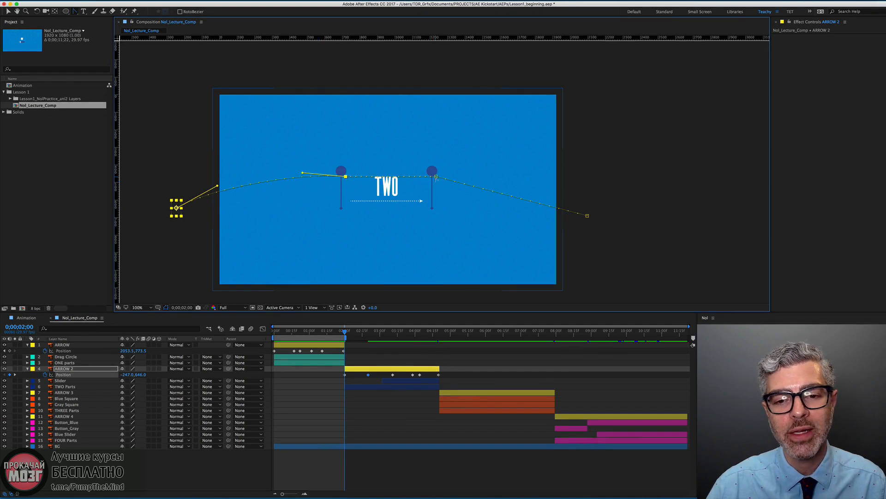
Arch ARROW 2's exit path by pulling curve handles from the motion path vertices of its last two Position keyframes.
{"action": "left_click", "coordinate": [419, 374]}
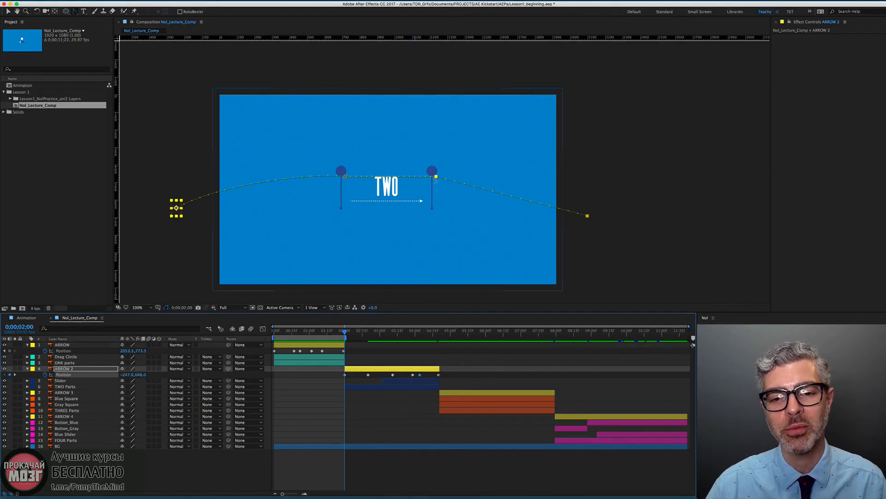
{"action": "mouse_move", "coordinate": [436, 177]}
{"action": "left_mouse_down"}
{"action": "mouse_move", "coordinate": [464, 186]}
{"action": "mouse_move", "coordinate": [470, 175]}
{"action": "mouse_move", "coordinate": [502, 179]}
{"action": "left_mouse_up"}
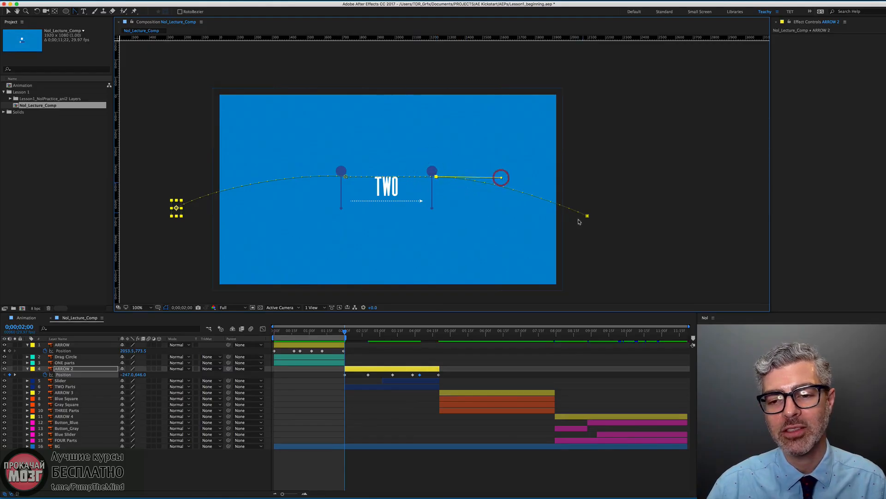
{"action": "left_click_drag", "start_coordinate": [587, 215], "coordinate": [550, 187]}
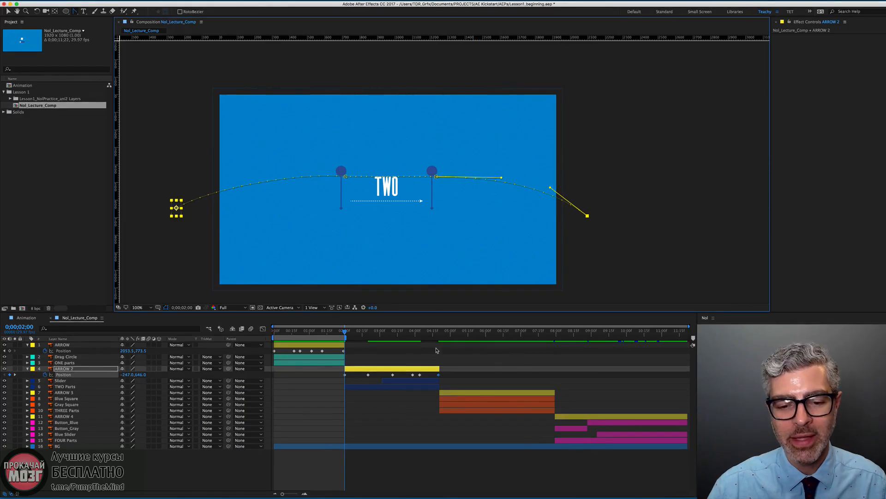
Reveal Position on ARROW 3 and pull a curve handle upward from its first keyframe at 0;00;04;21.
{"action": "left_click", "coordinate": [464, 396]}
{"action": "key", "text": "p"}
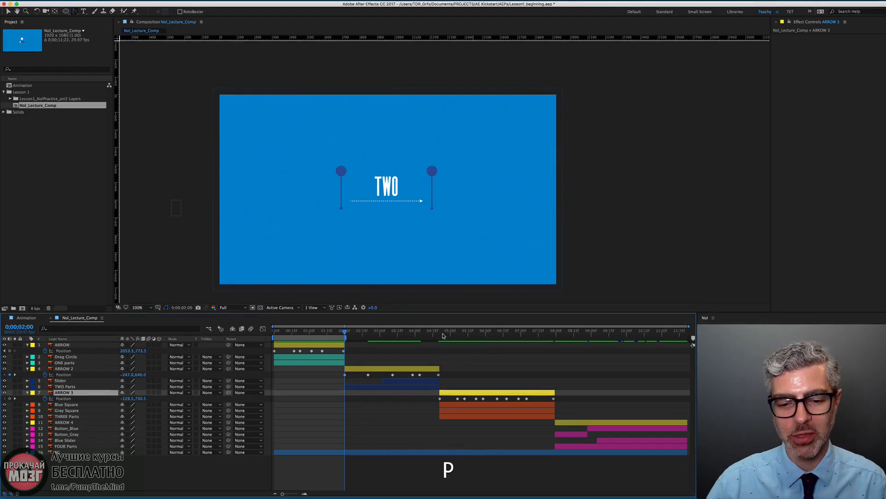
{"action": "key", "text": "i"}
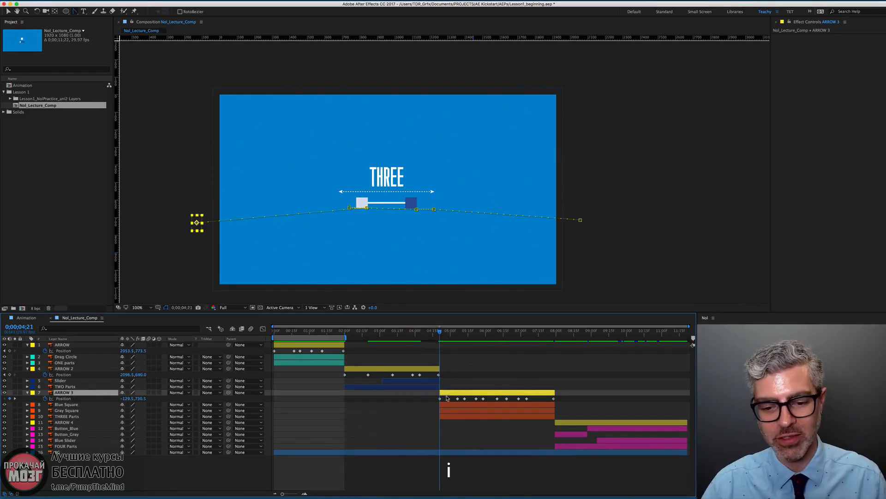
{"action": "left_click", "coordinate": [427, 407]}
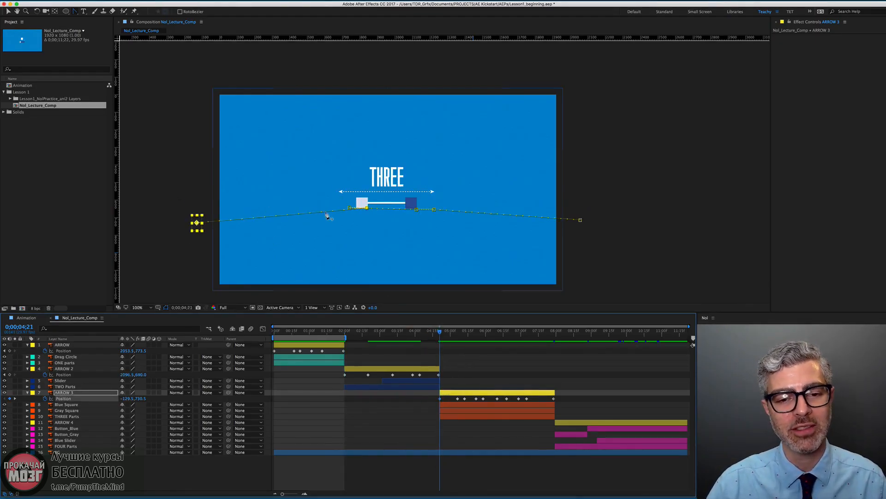
{"action": "left_click", "coordinate": [198, 223]}
{"action": "left_click_drag", "start_coordinate": [226, 220], "coordinate": [237, 203]}
Arch ARROW 3's entry path by pulling an incoming curve handle upward from its second Position keyframe and slightly lowering the first keyframe's handle.
{"action": "left_click", "coordinate": [458, 398]}
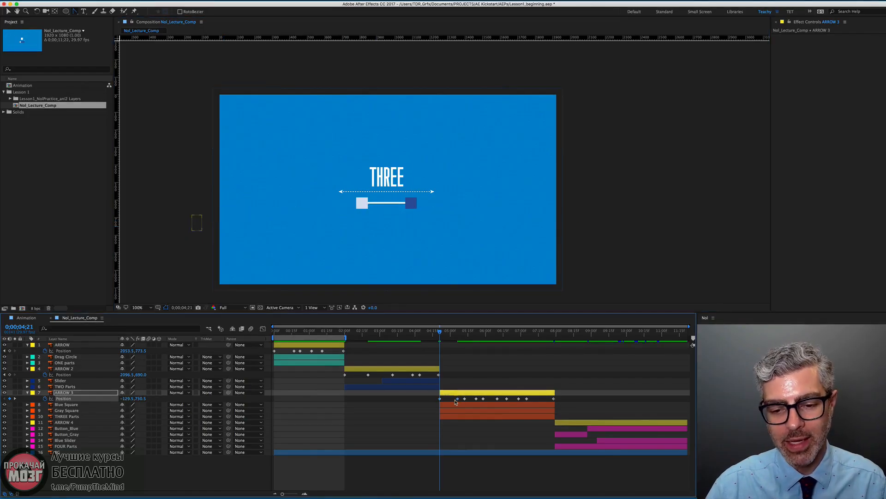
{"action": "left_click", "coordinate": [350, 208]}
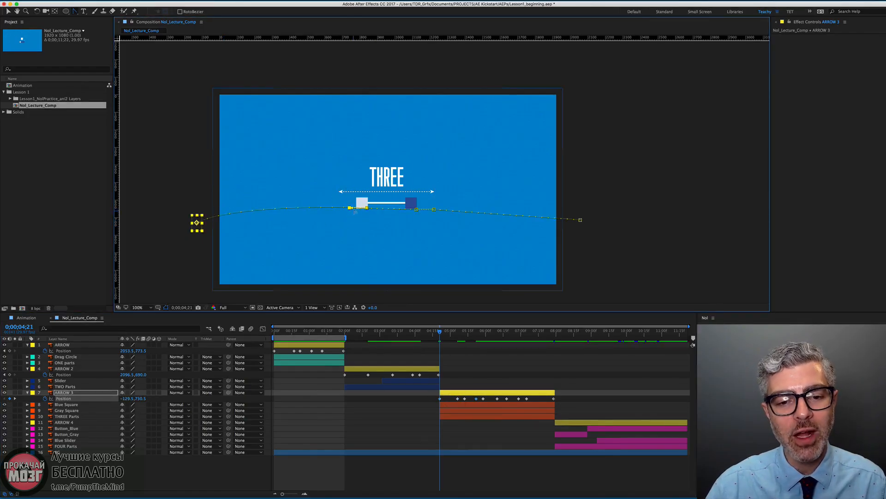
{"action": "scroll", "coordinate": [350, 207], "scroll_direction": "up", "scroll_amount": 3}
{"action": "left_click_drag", "start_coordinate": [360, 216], "coordinate": [380, 241]}
{"action": "key", "text": "super+z"}
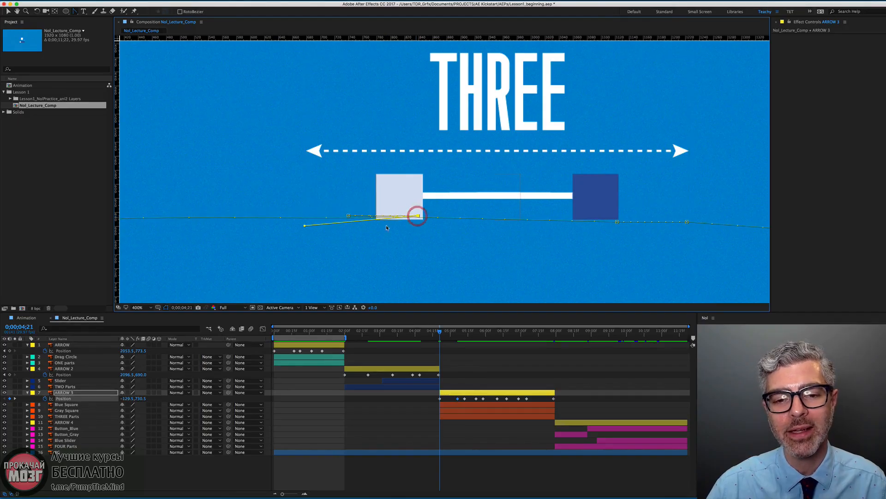
{"action": "scroll", "coordinate": [322, 238], "scroll_direction": "down", "scroll_amount": 2}
{"action": "left_click_drag", "start_coordinate": [322, 239], "coordinate": [408, 80]}
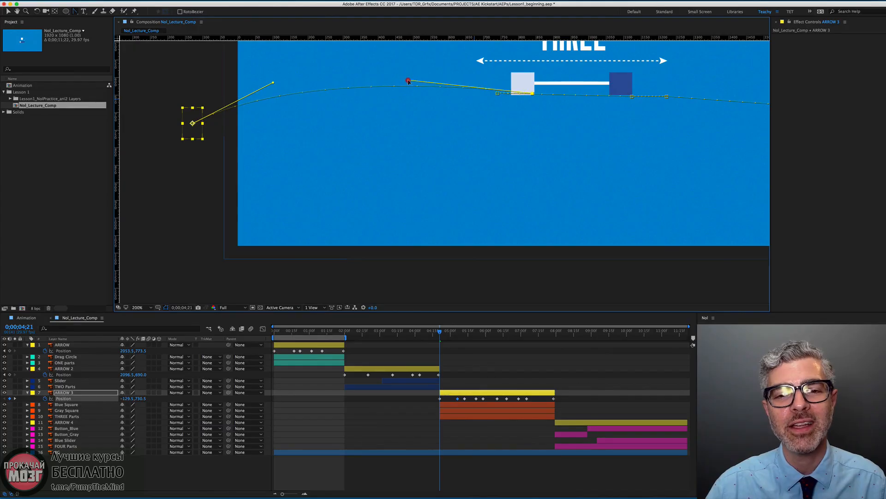
{"action": "left_click_drag", "start_coordinate": [273, 82], "coordinate": [273, 87]}
Arch ARROW 3's exit path by pulling curve handles upward from its last two Position keyframes, starting at 0;00;07;05.
{"action": "key", "text": "space"}
{"action": "left_click_drag", "start_coordinate": [478, 124], "coordinate": [277, 207]}
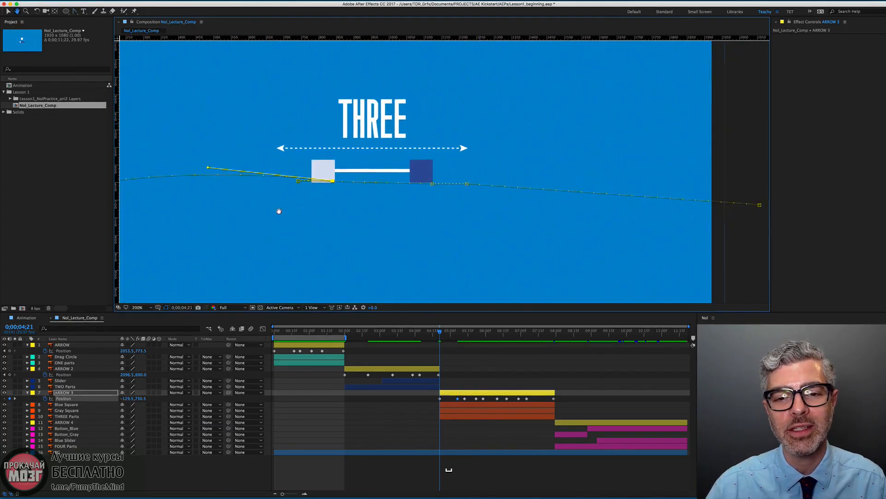
{"action": "left_click_drag", "start_coordinate": [456, 331], "coordinate": [527, 337]}
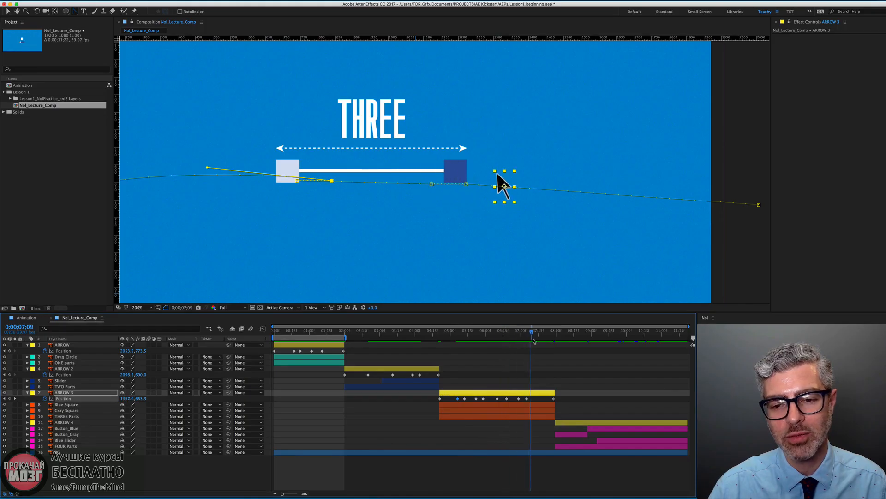
{"action": "left_click", "coordinate": [527, 398]}
{"action": "left_click", "coordinate": [466, 184]}
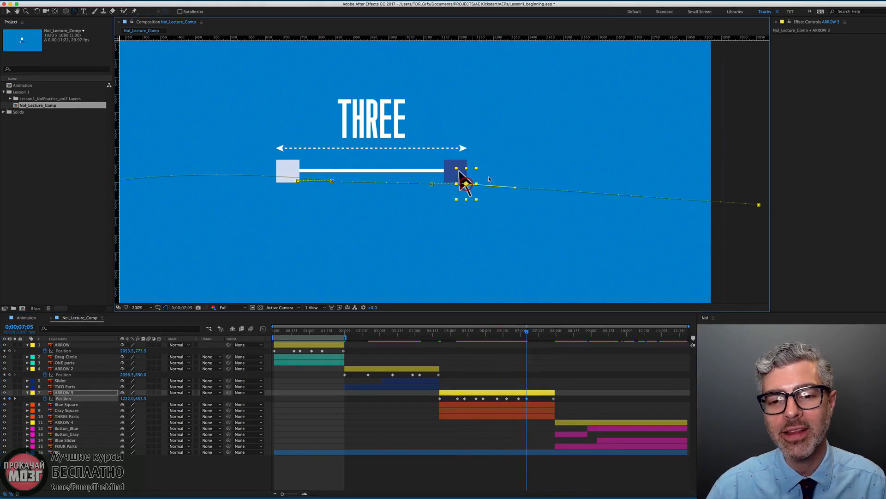
{"action": "left_click_drag", "start_coordinate": [518, 189], "coordinate": [519, 174]}
{"action": "left_click", "coordinate": [554, 398]}
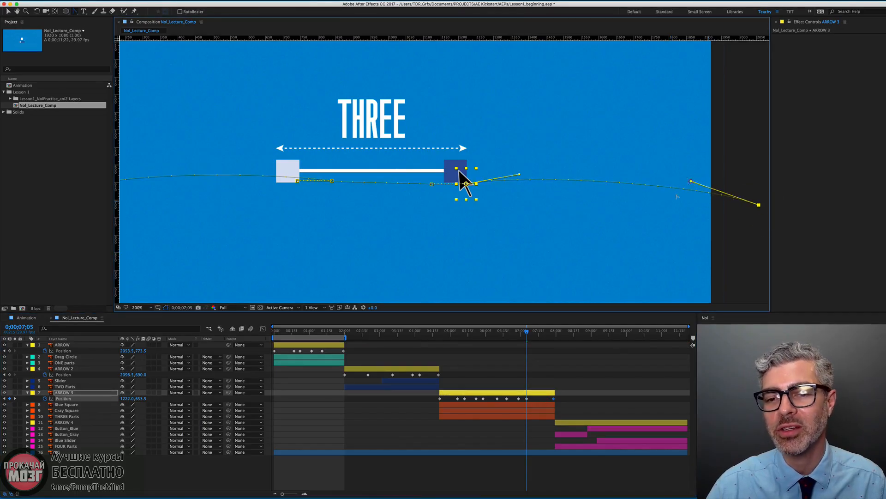
Reveal Position on ARROW 4 and arch its entry path with curve handles pulled from the first two keyframes, starting at 0;00;07;29.
{"action": "scroll", "coordinate": [452, 226], "scroll_direction": "down", "scroll_amount": 2}
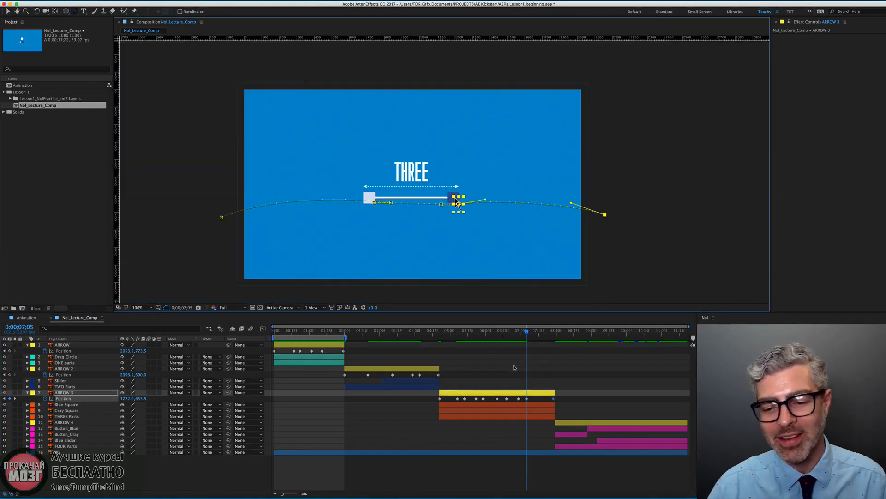
{"action": "left_click", "coordinate": [571, 422]}
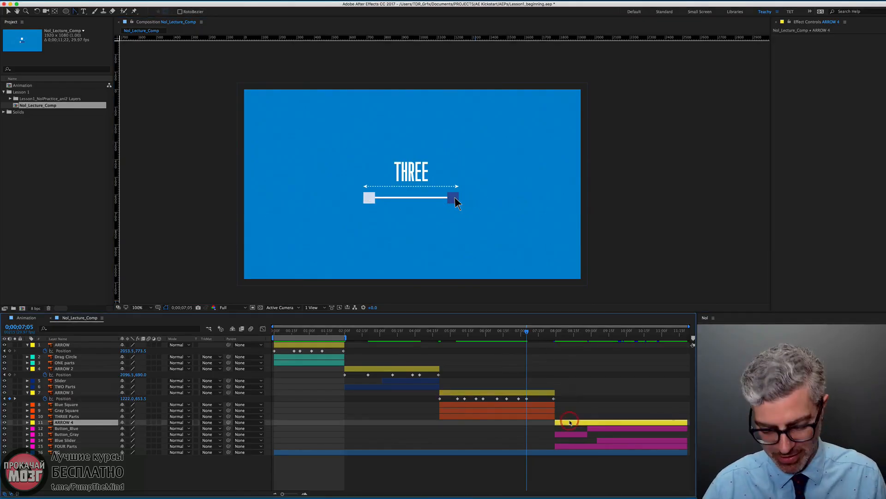
{"action": "key", "text": "p"}
{"action": "mouse_move", "coordinate": [567, 335]}
{"action": "left_mouse_down"}
{"action": "mouse_move", "coordinate": [557, 350]}
{"action": "mouse_move", "coordinate": [557, 337]}
{"action": "left_mouse_up"}
{"action": "left_click", "coordinate": [554, 428]}
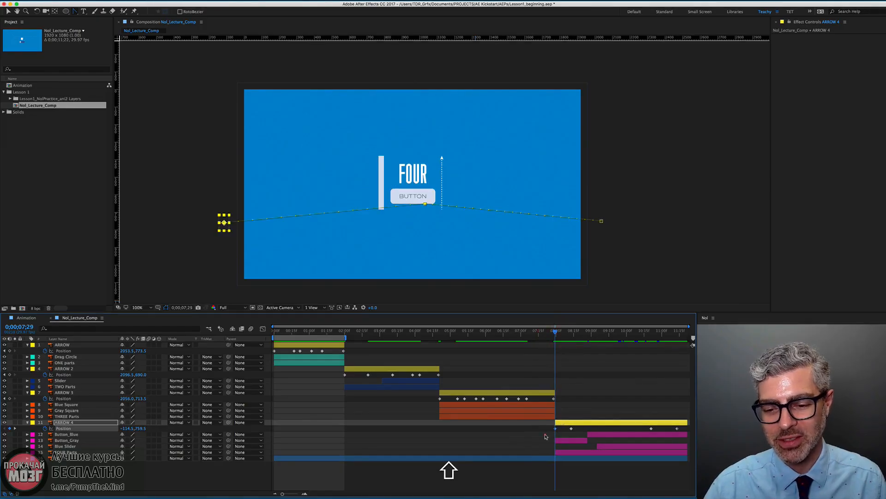
{"action": "left_click", "coordinate": [225, 223]}
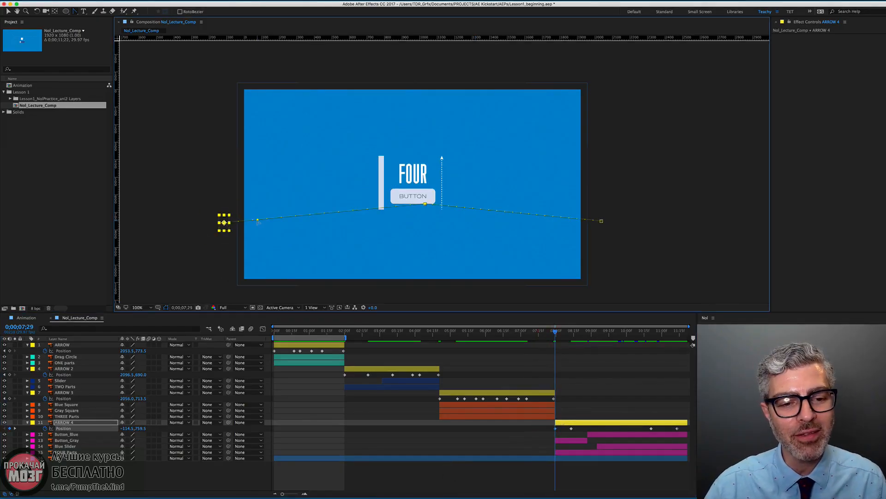
{"action": "left_click_drag", "start_coordinate": [258, 221], "coordinate": [263, 198]}
{"action": "left_click", "coordinate": [572, 428]}
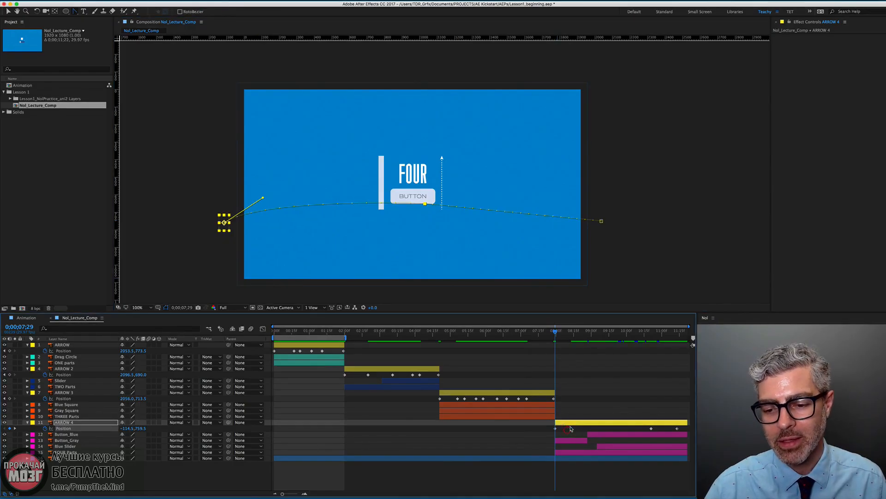
{"action": "left_click_drag", "start_coordinate": [425, 203], "coordinate": [344, 198]}
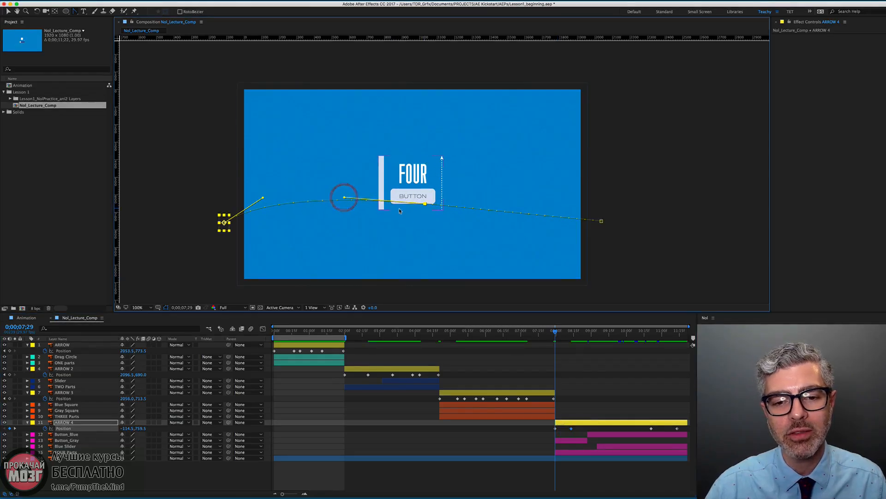
Bow ARROW 4's exit path downward by pulling curve handles from its last two Position keyframes, starting at 0;00;10;21.
{"action": "left_click", "coordinate": [652, 340], "text": "shift"}
{"action": "left_click", "coordinate": [635, 431]}
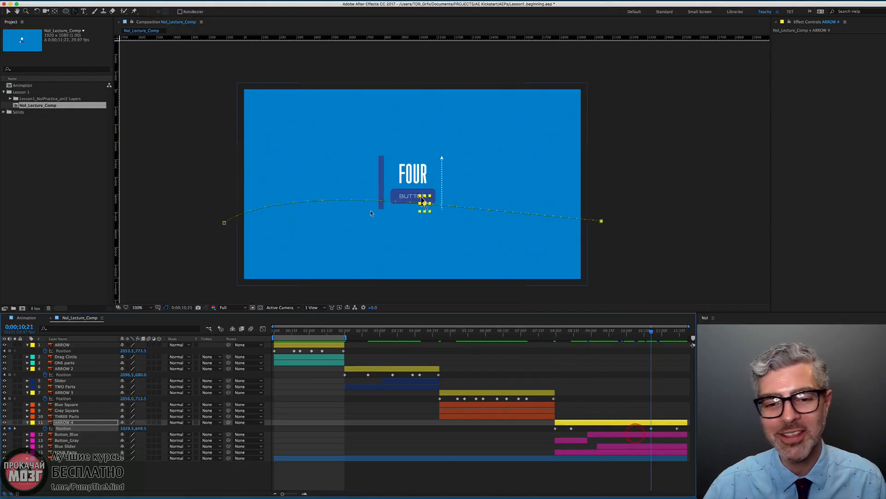
{"action": "left_click", "coordinate": [423, 199]}
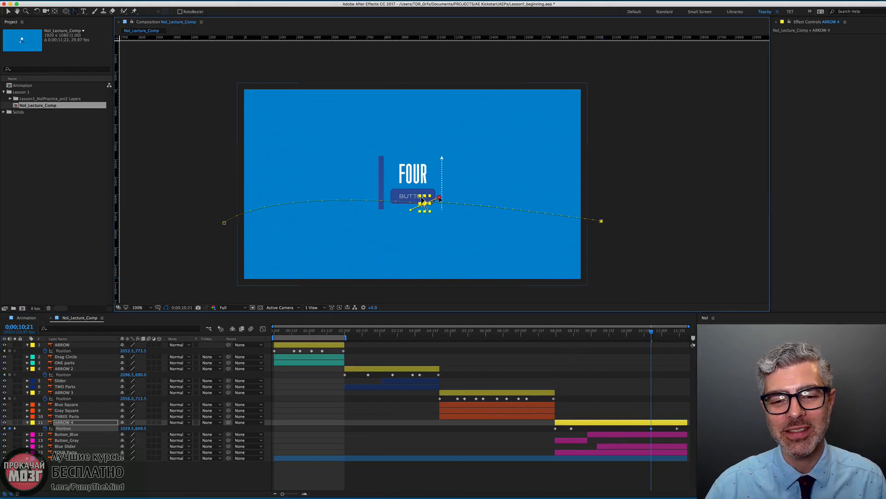
{"action": "key", "text": "super+z"}
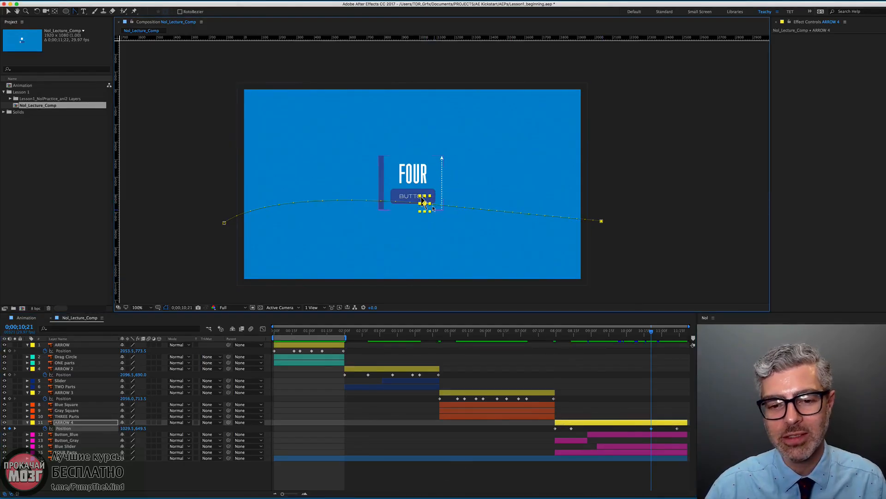
{"action": "left_click_drag", "start_coordinate": [423, 199], "coordinate": [463, 201]}
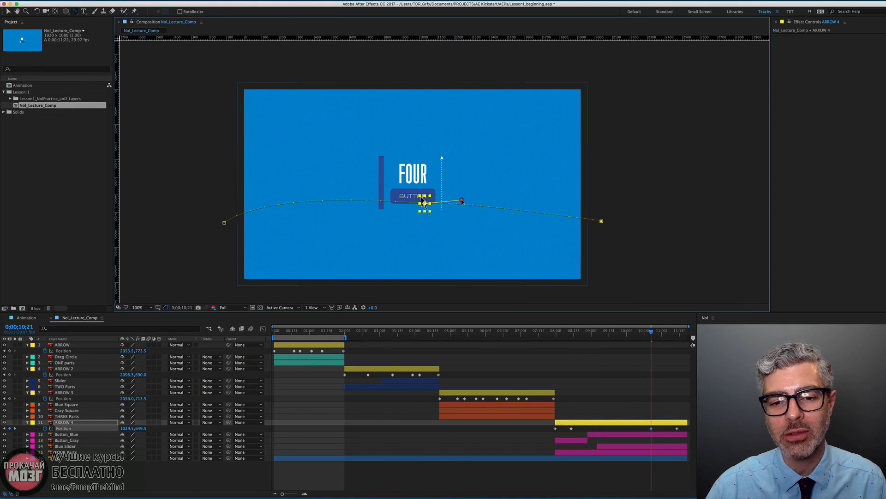
{"action": "left_click_drag", "start_coordinate": [601, 221], "coordinate": [550, 231]}
{"action": "left_click_drag", "start_coordinate": [469, 200], "coordinate": [451, 214]}
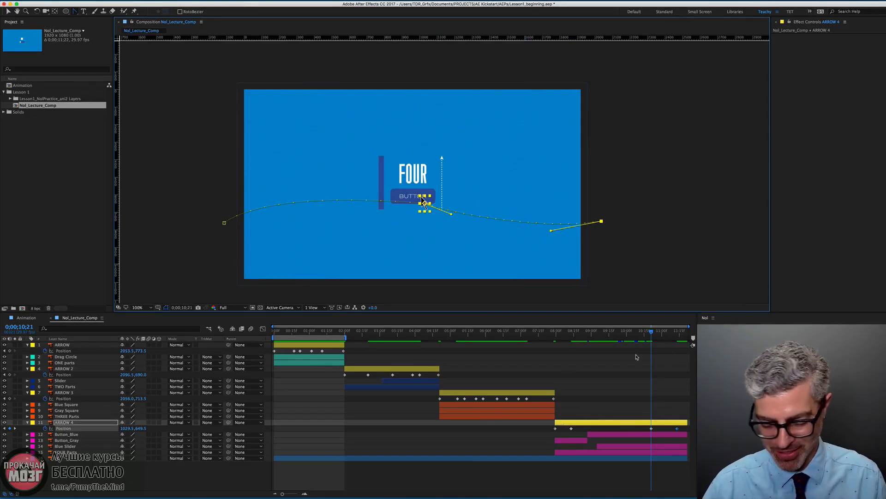
Extend the work area to the composition's last frame at 0;00;11;21 and preview the full animation.
{"action": "key", "text": "End"}
{"action": "key", "text": "n"}
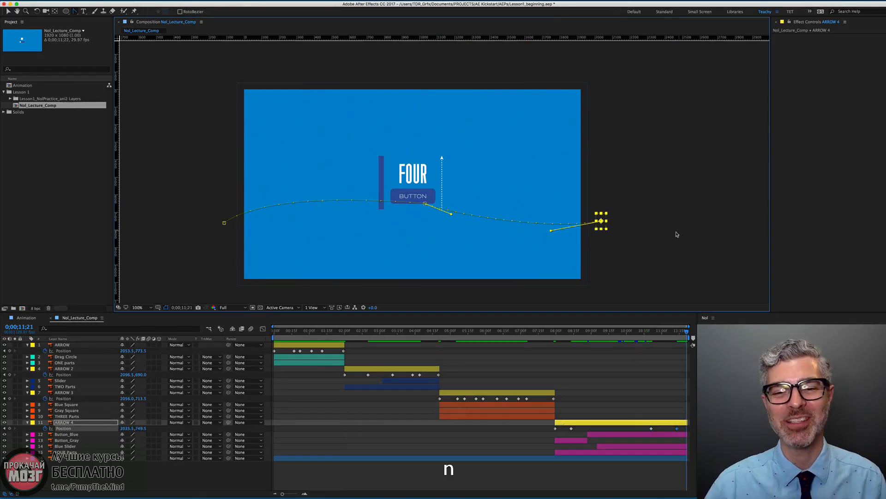
{"action": "left_click", "coordinate": [587, 483]}
{"action": "key", "text": "0"}
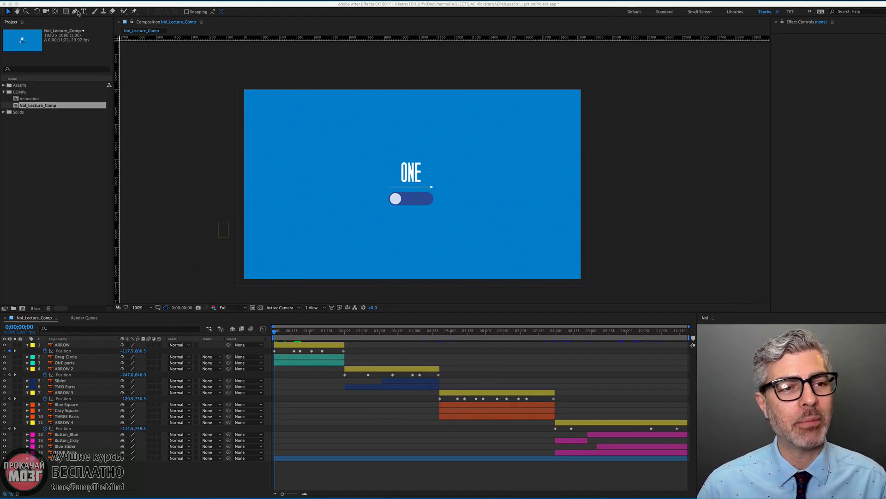
Add Nol_Lecture_Comp to the render queue and set its output to Nol_Lecture_Comp.mov in the Renders folder.
{"action": "left_click", "coordinate": [226, 9]}
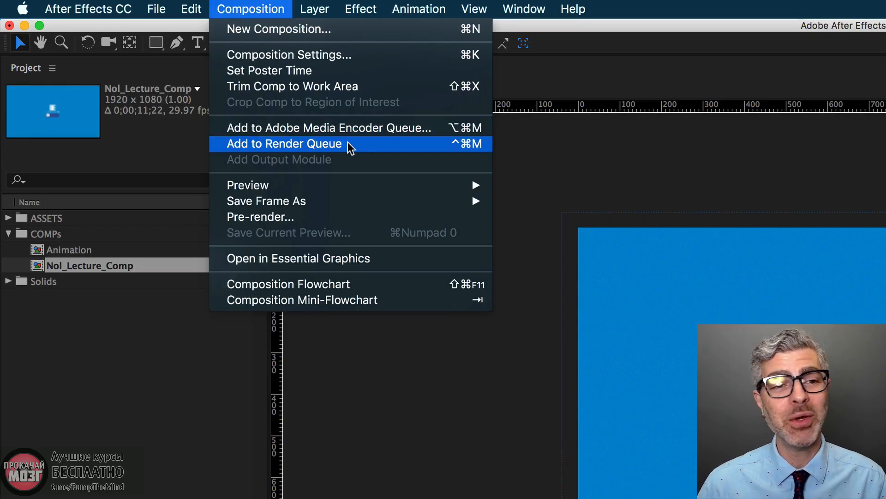
{"action": "left_click", "coordinate": [367, 144]}
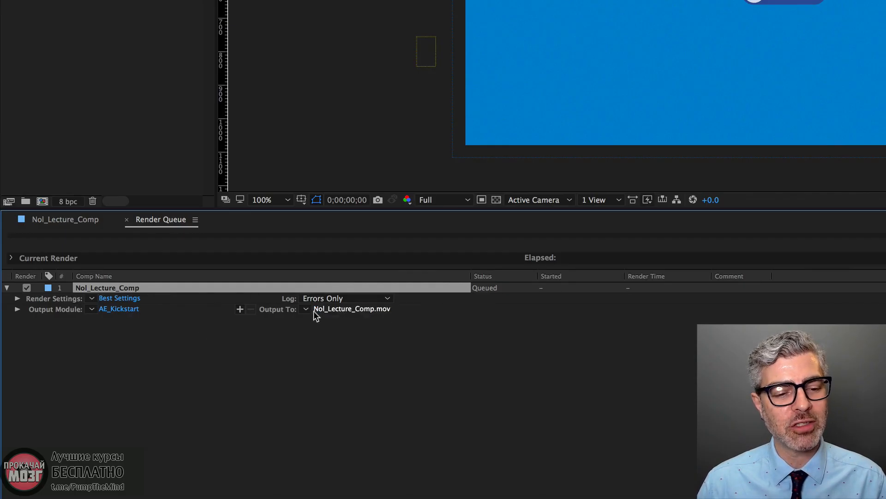
{"action": "left_click", "coordinate": [369, 308]}
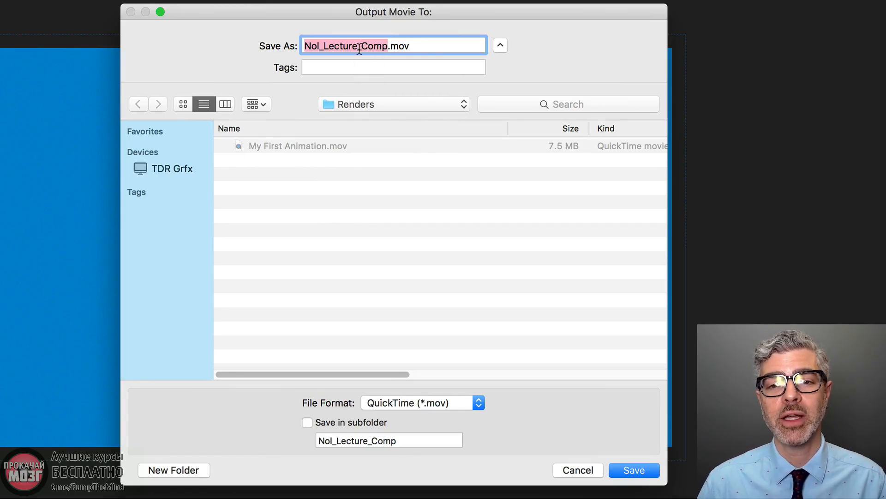
{"action": "left_click", "coordinate": [635, 470]}
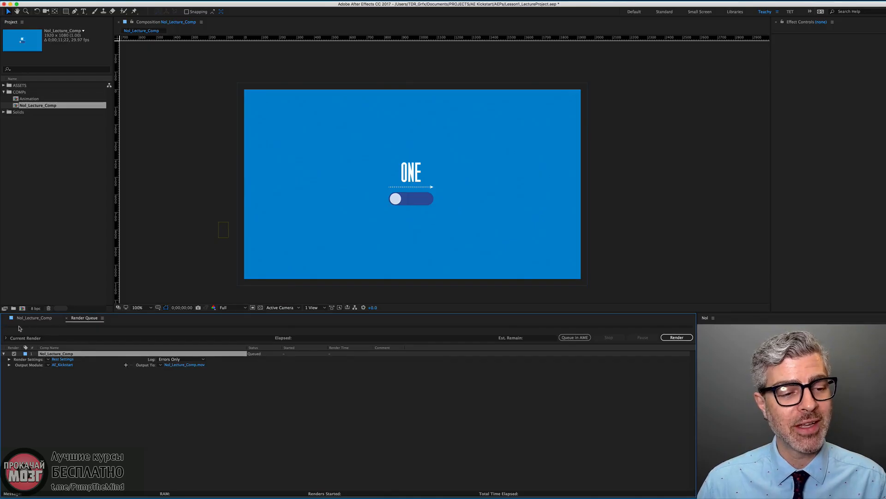
Render the queued Nol_Lecture_Comp and raise the system volume.
{"action": "left_click", "coordinate": [676, 338]}
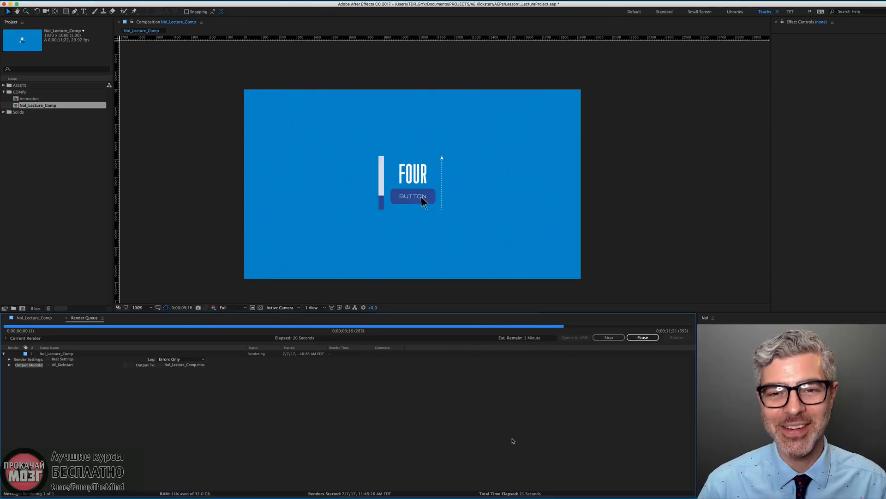
{"action": "key", "text": "XF86AudioRaiseVolume"}
{"action": "key", "text": "XF86AudioRaiseVolume"}
{"action": "key", "text": "XF86AudioRaiseVolume"}
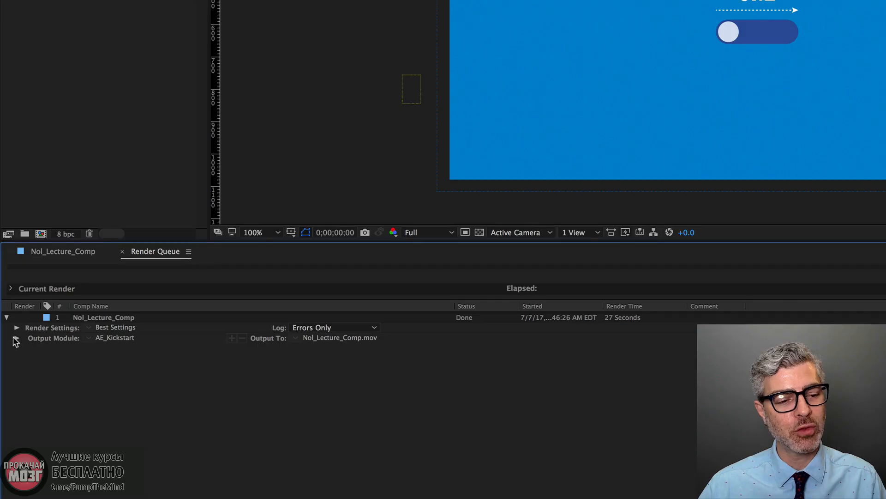
Open the output module's Renders folder in Finder and open Nol_Lecture_Comp.mov in QuickTime Player.
{"action": "left_click", "coordinate": [8, 365]}
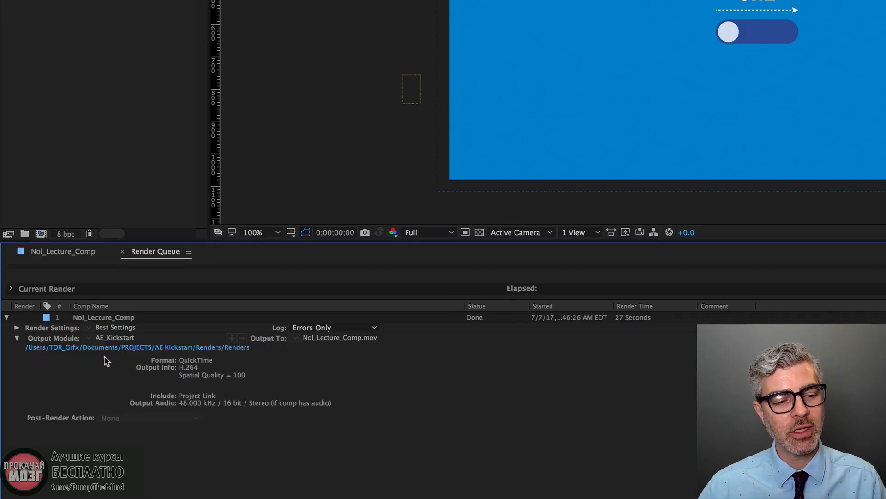
{"action": "left_click", "coordinate": [113, 347]}
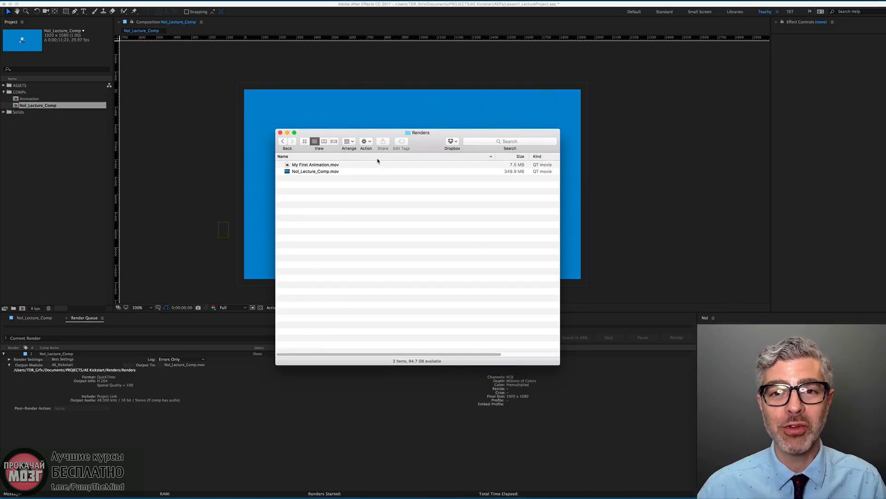
{"action": "left_click", "coordinate": [287, 172]}
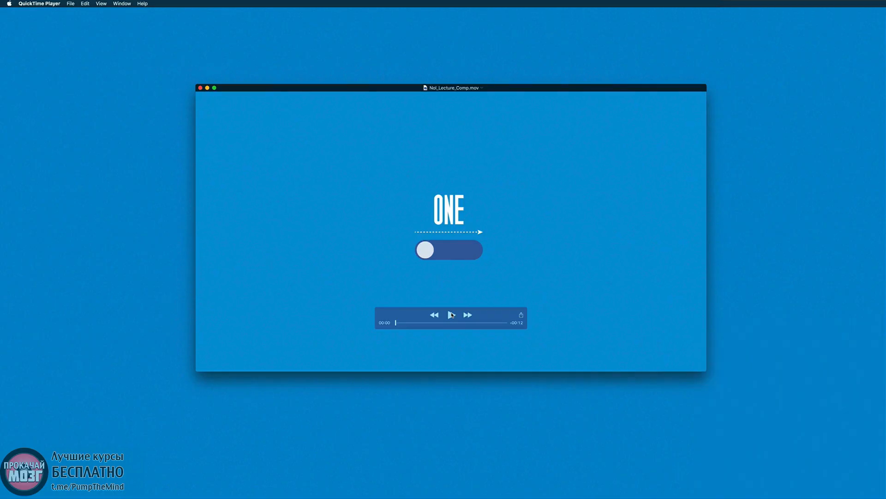